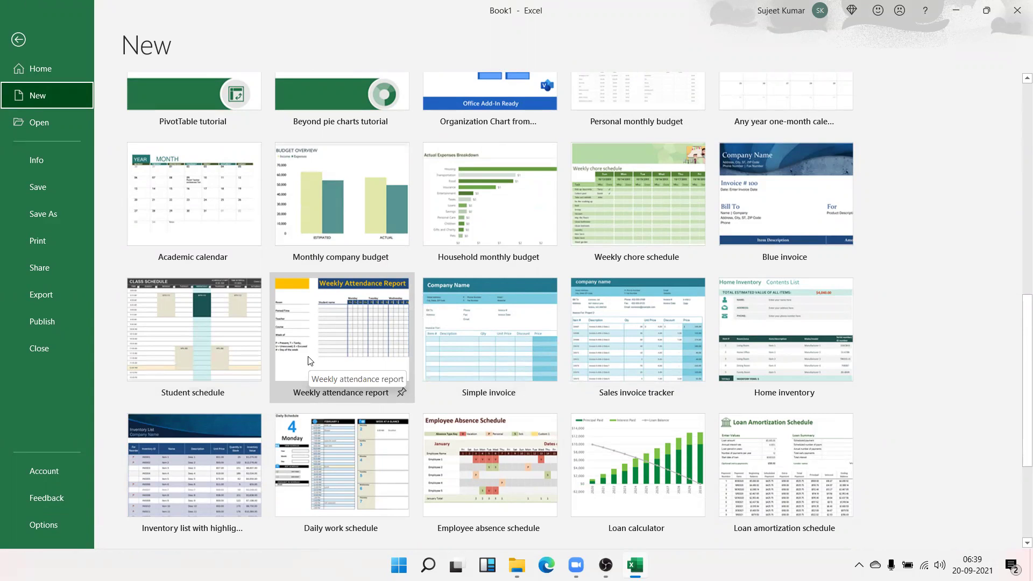
Go back to the blank Book1 workbook and select cell B2 after briefly selecting B2:D5
left_click(19, 38)
left_click(284, 231)
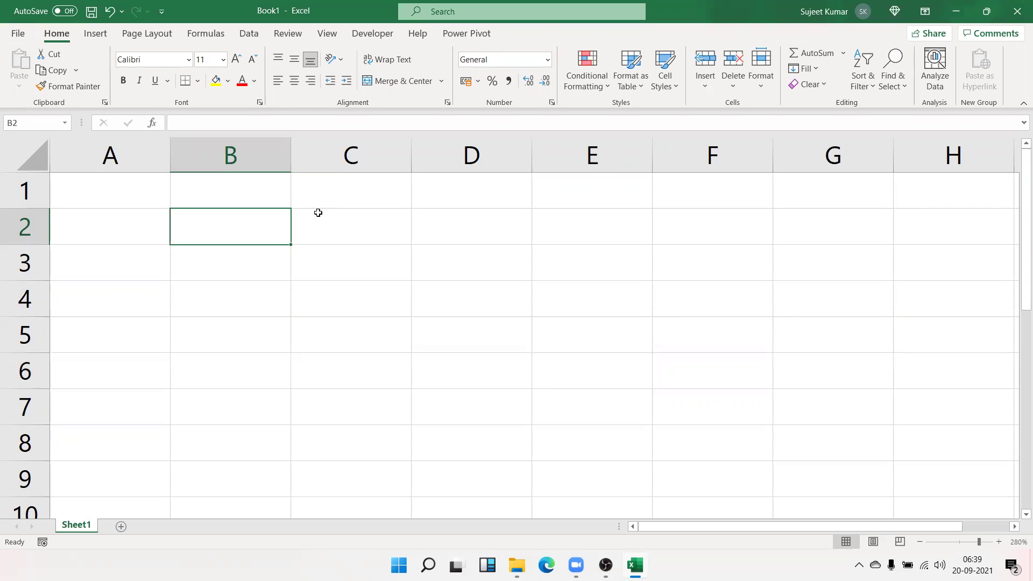
left_click_drag(219, 211, 420, 336)
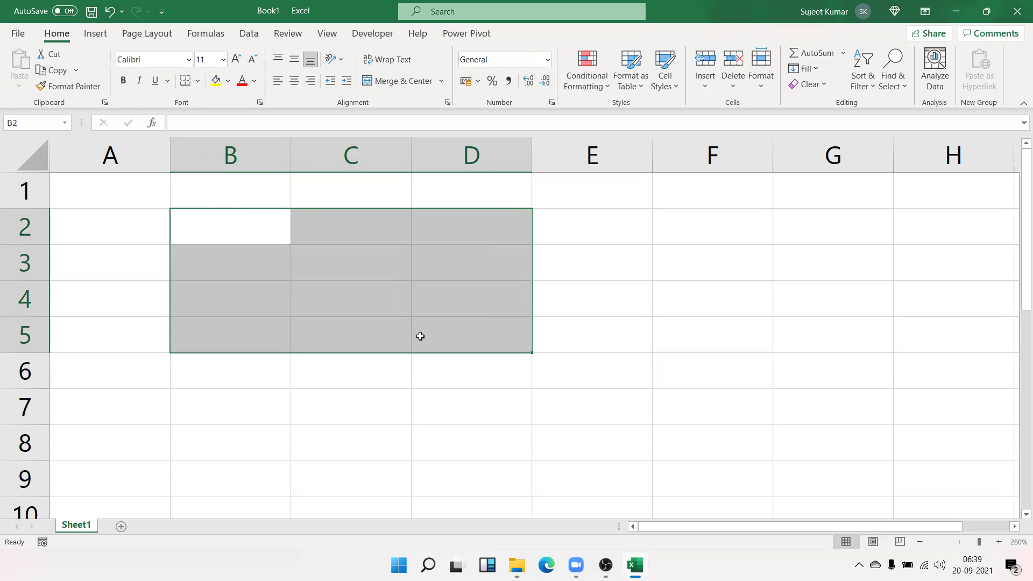
left_click(192, 228)
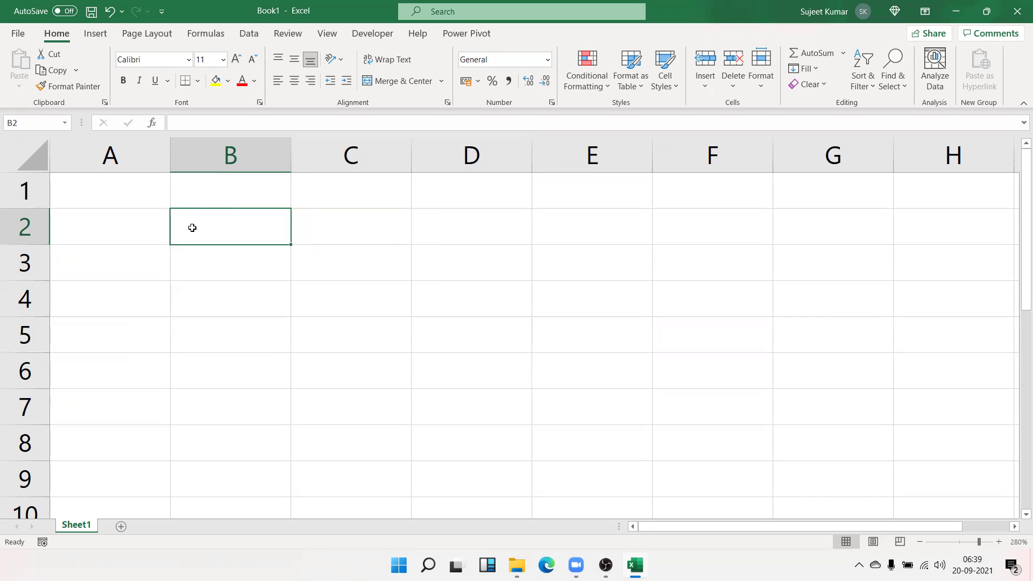
Enter 10th in B2 and format the letters 'th' as superscript through Format Cells
type("10th")
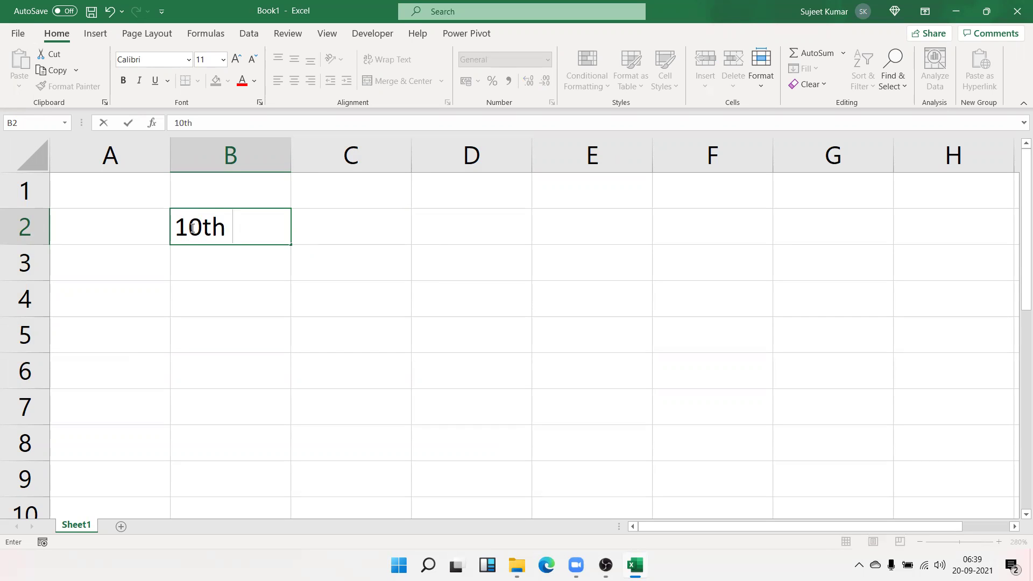
left_click(240, 256)
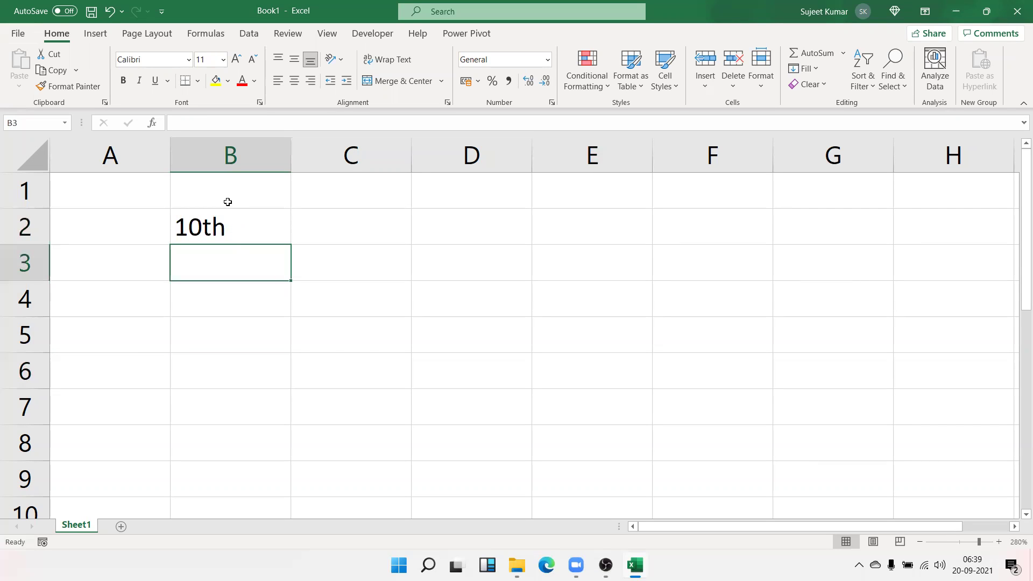
left_click(227, 231)
double_click(226, 227)
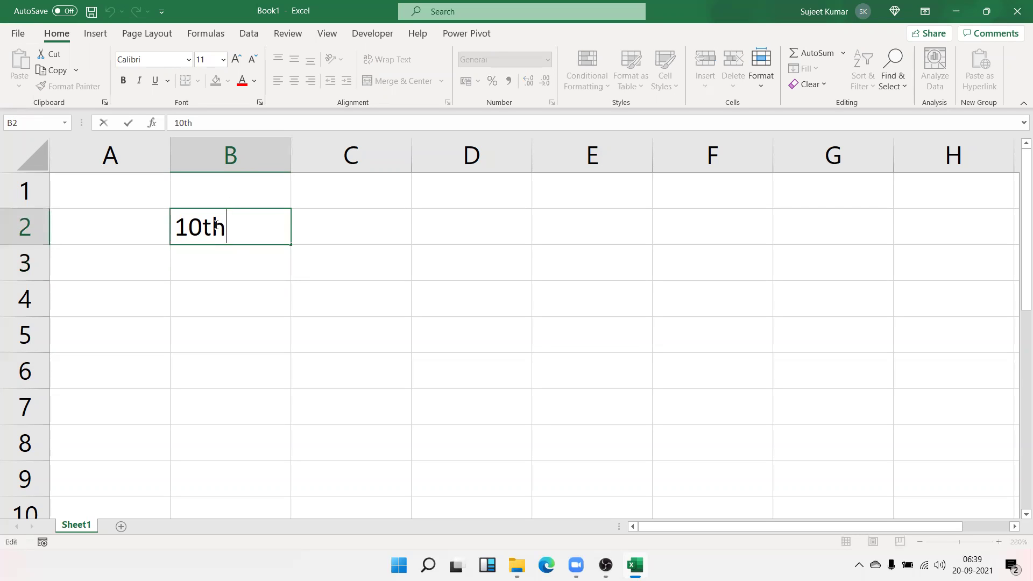
left_click_drag(202, 226, 226, 227)
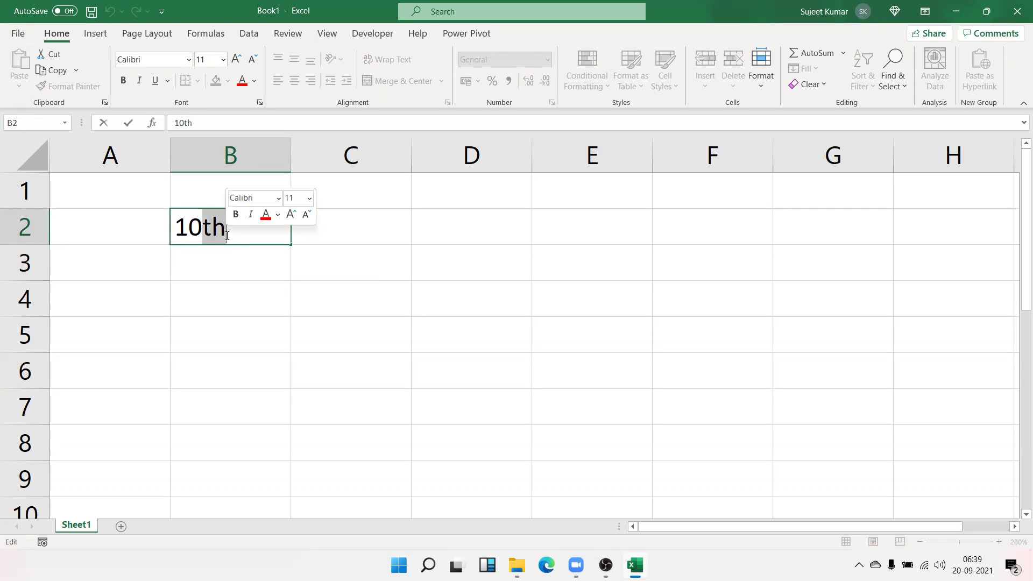
right_click(217, 227)
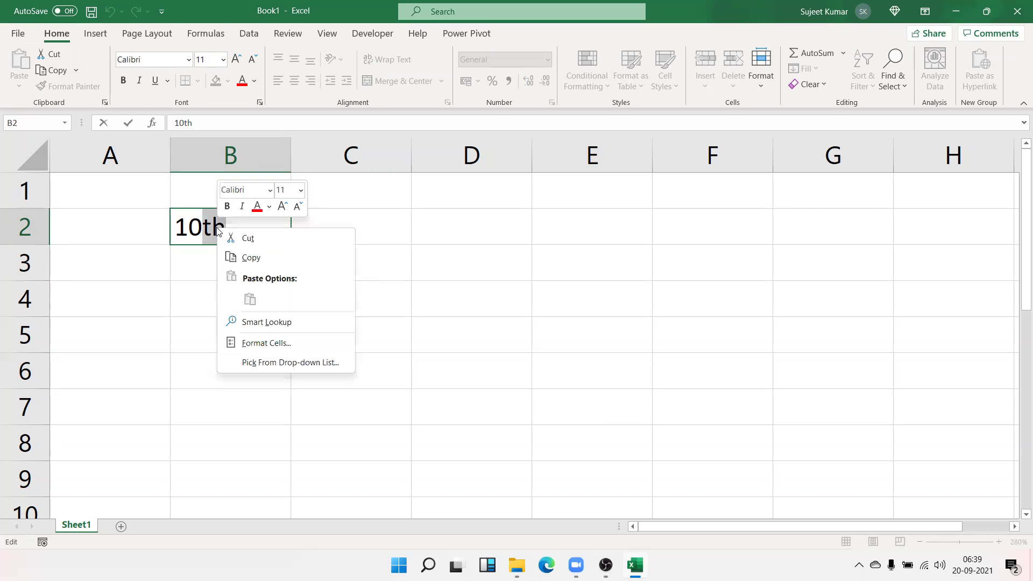
left_click(263, 342)
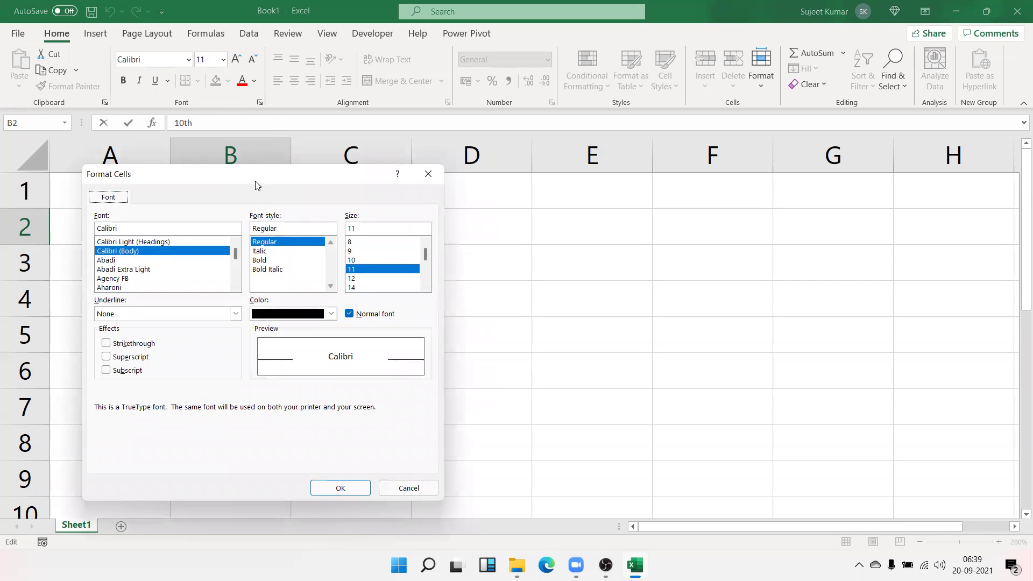
left_click_drag(256, 185, 512, 151)
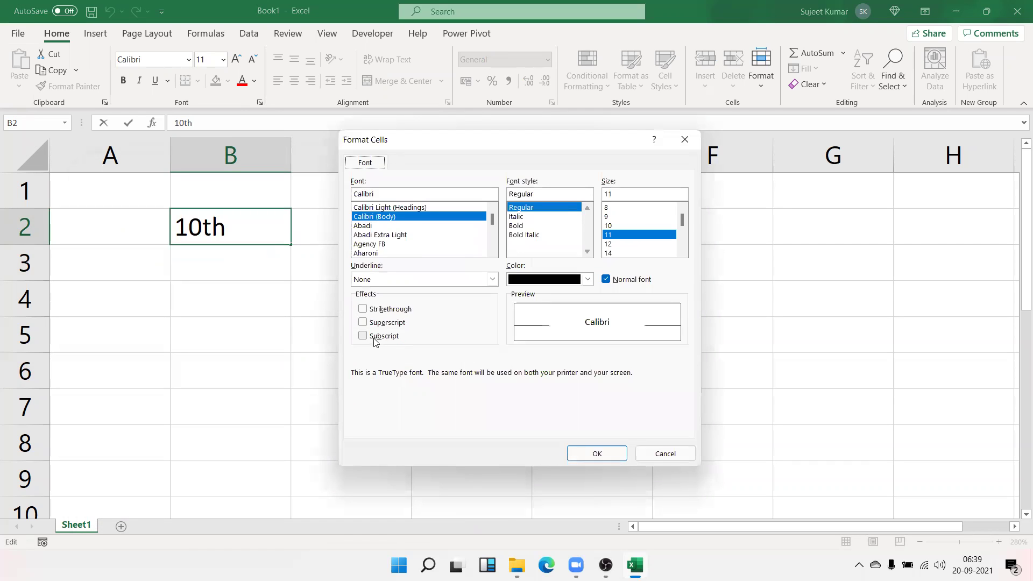
left_click(376, 324)
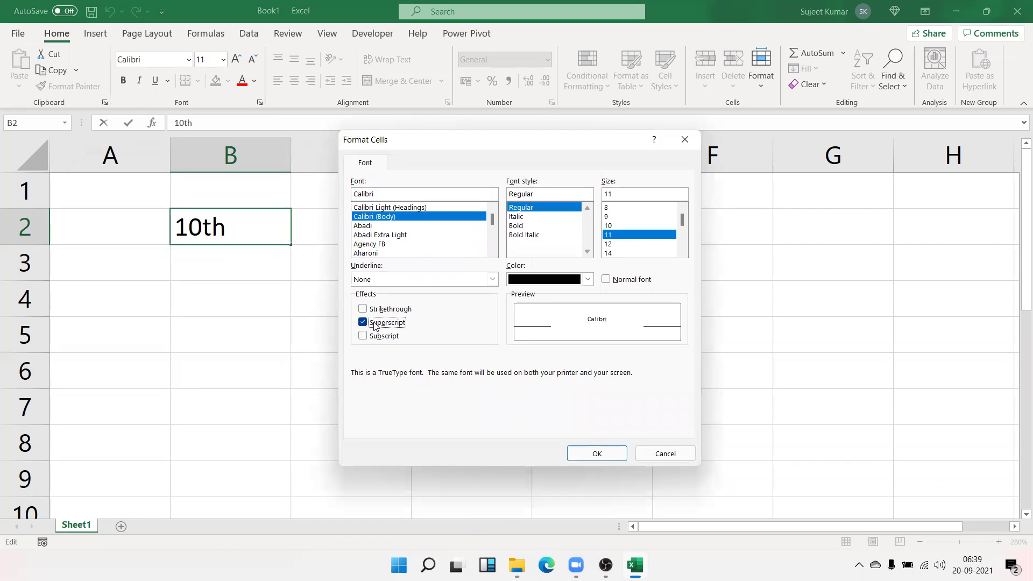
left_click(596, 453)
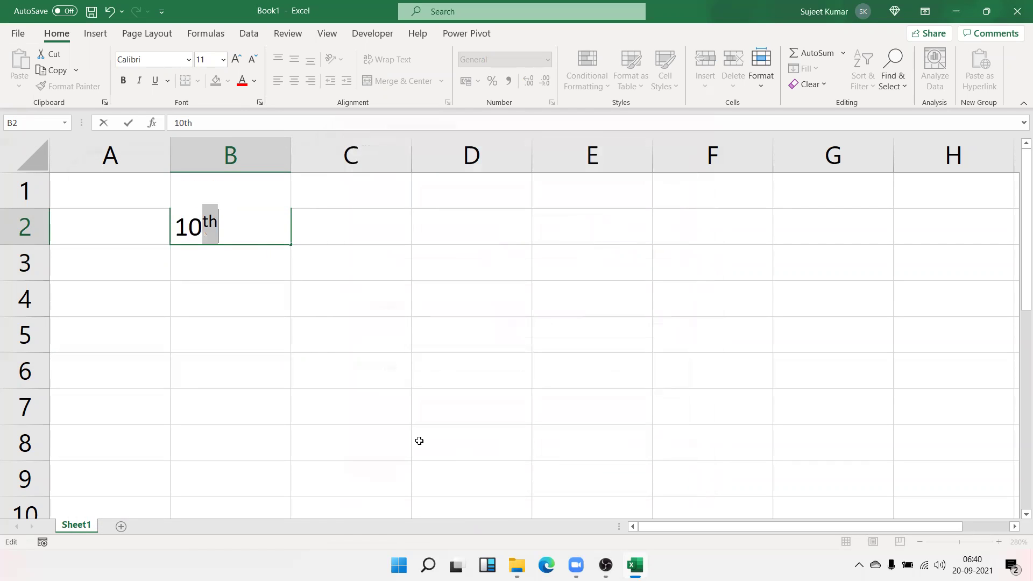
left_click(301, 355)
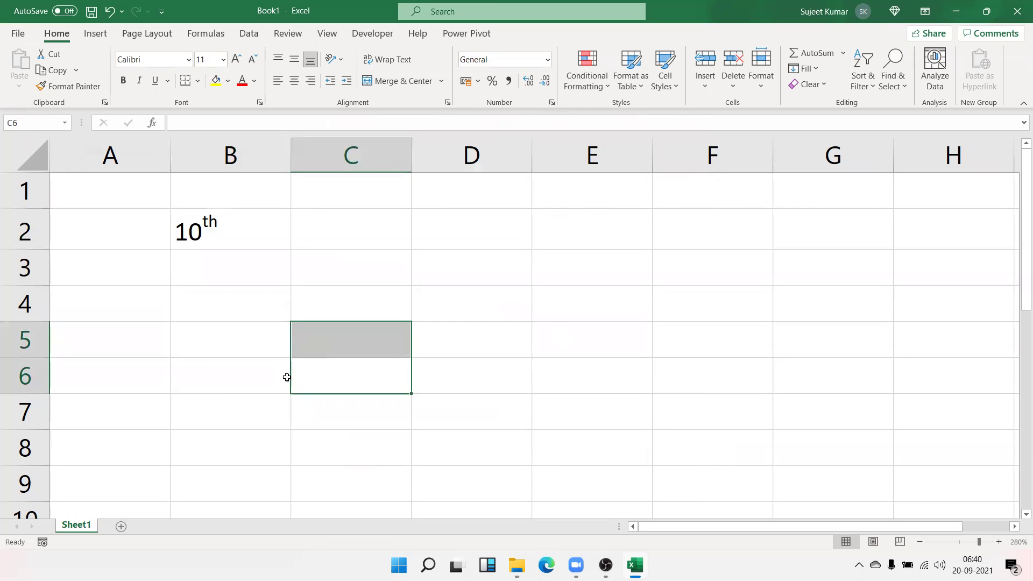
left_click(225, 283)
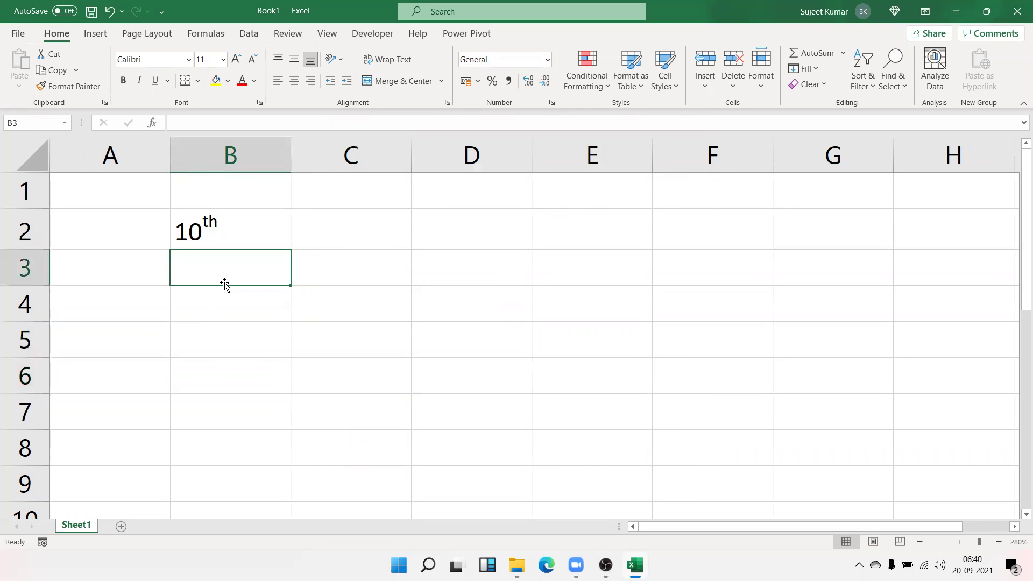
Enter 10o in B3 and make the 'o' superscript so it reads as a degree sign
type("10o")
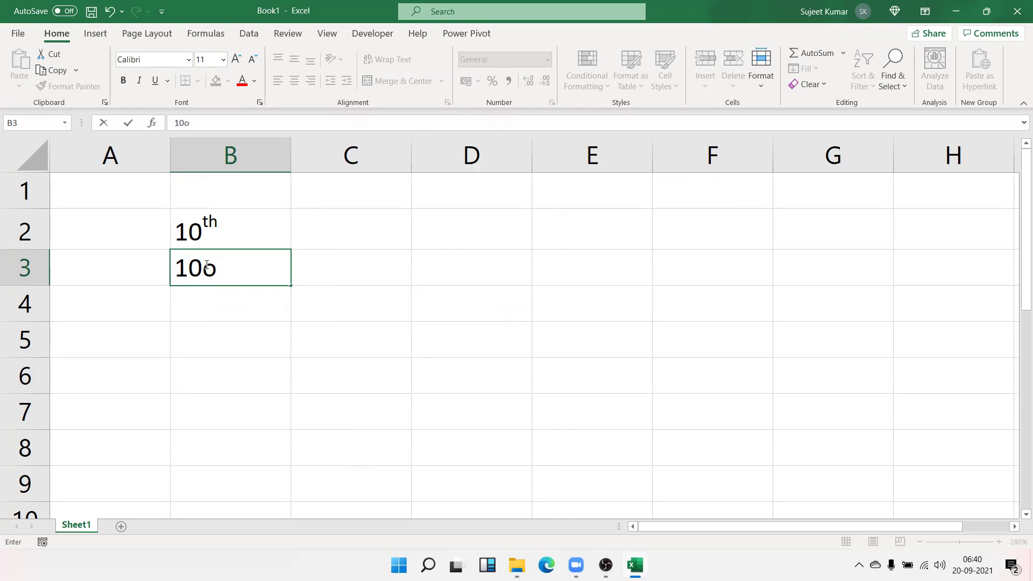
left_click_drag(207, 264, 216, 266)
right_click(213, 267)
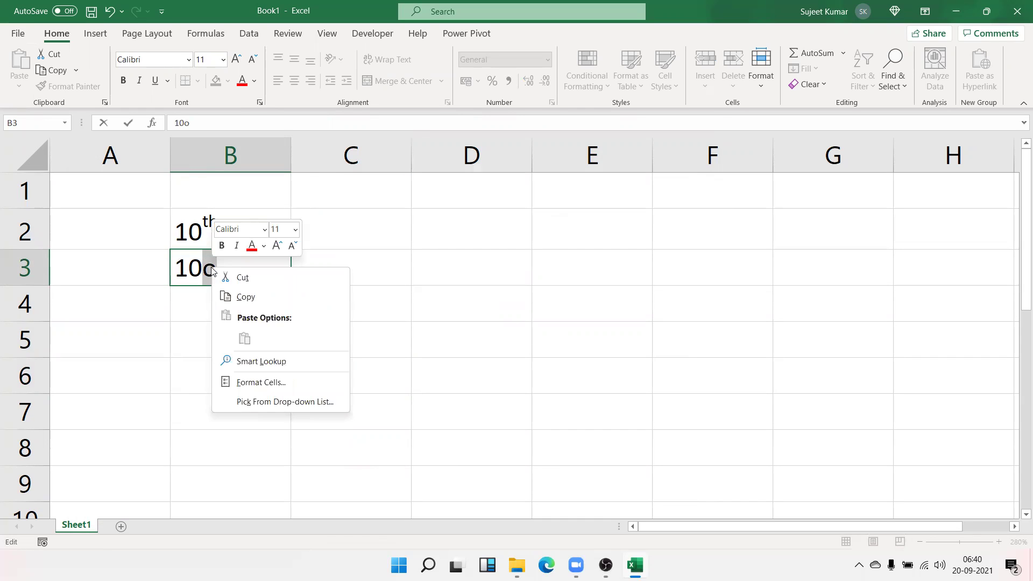
left_click(253, 379)
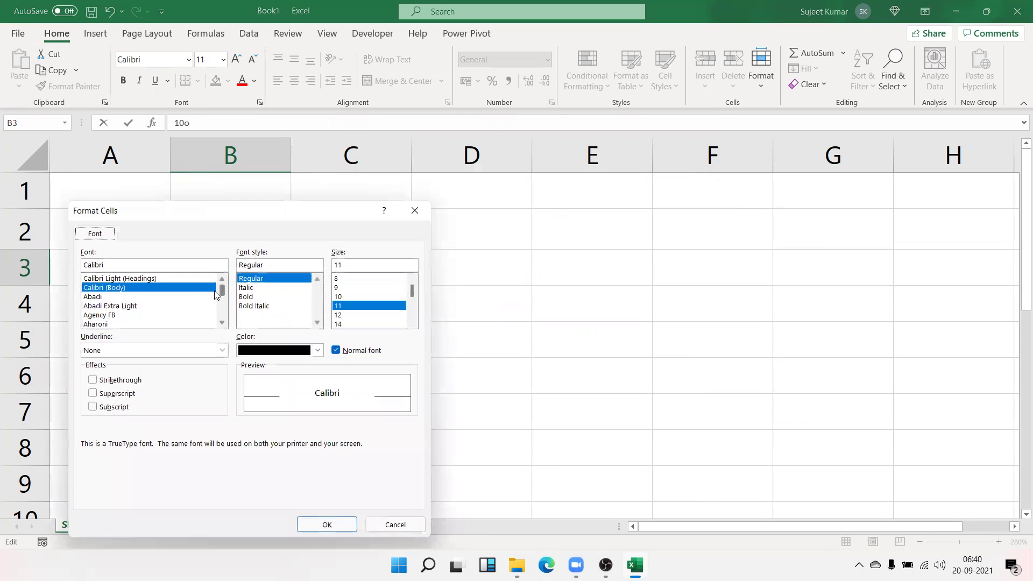
left_click(93, 393)
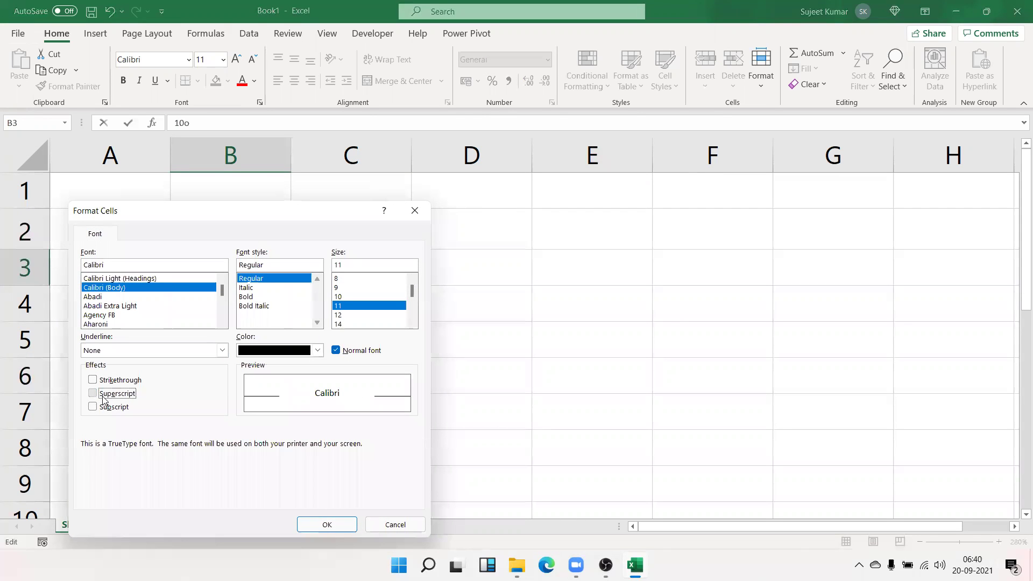
left_click(327, 525)
left_click(224, 383)
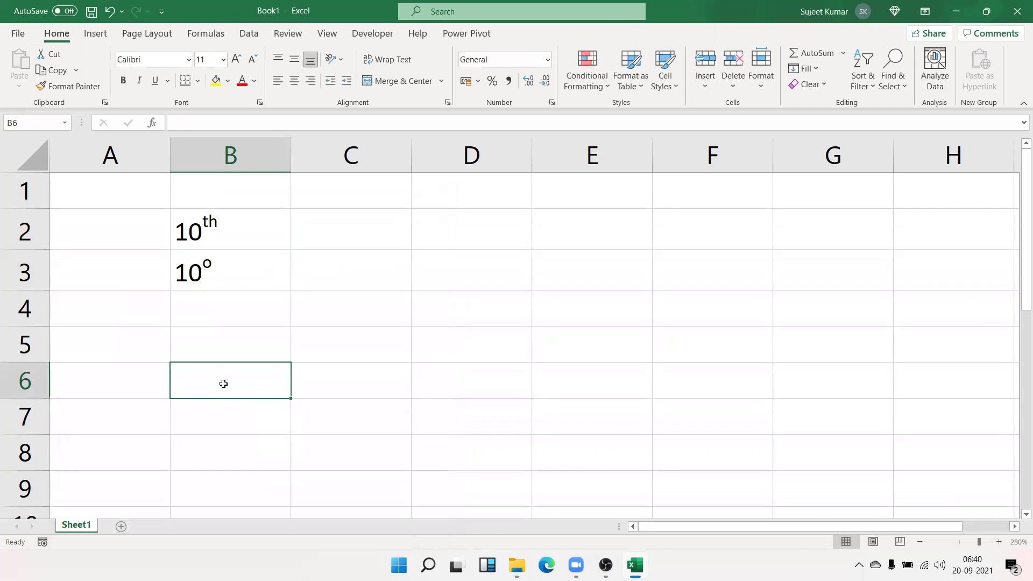
left_click(197, 312)
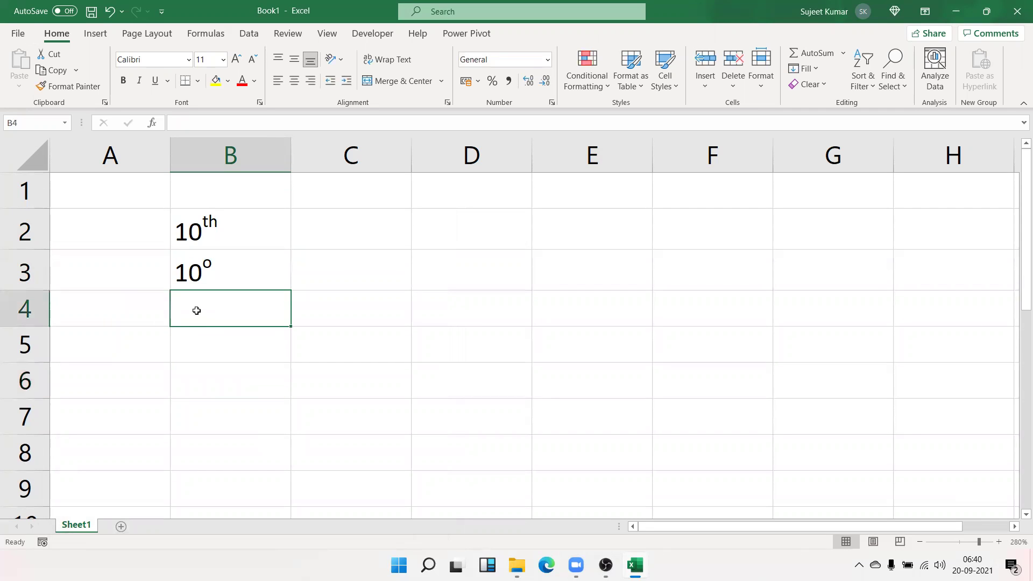
Type 102 in B4 and try superscripting its final 2
type("102")
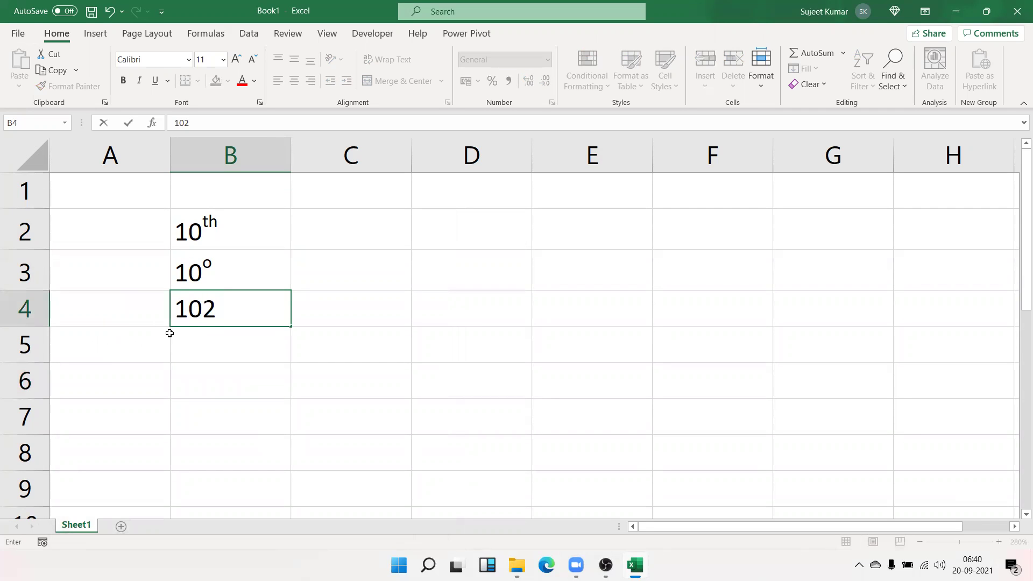
left_click_drag(215, 305, 203, 307)
right_click(204, 307)
left_click(263, 422)
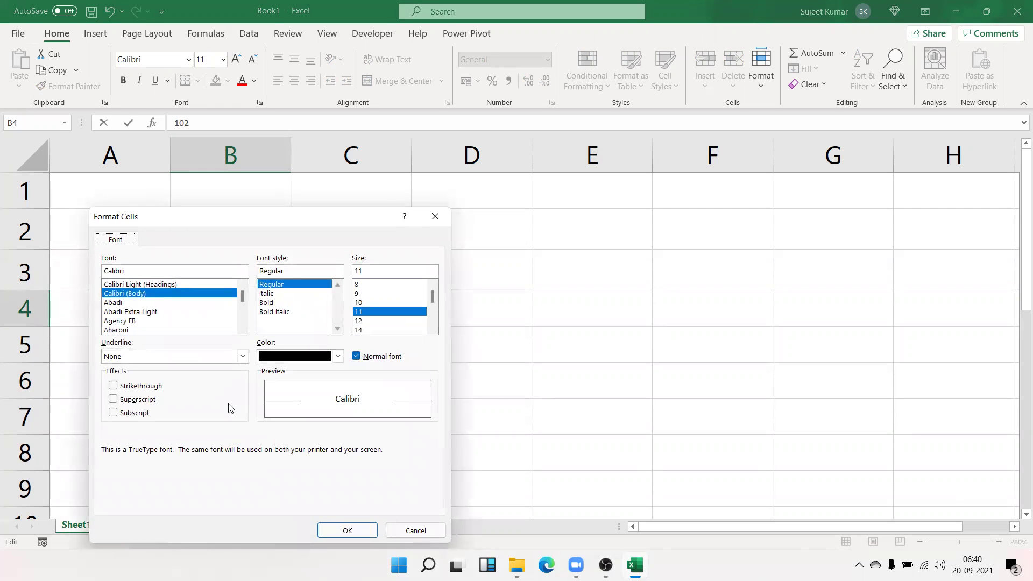
left_click(130, 403)
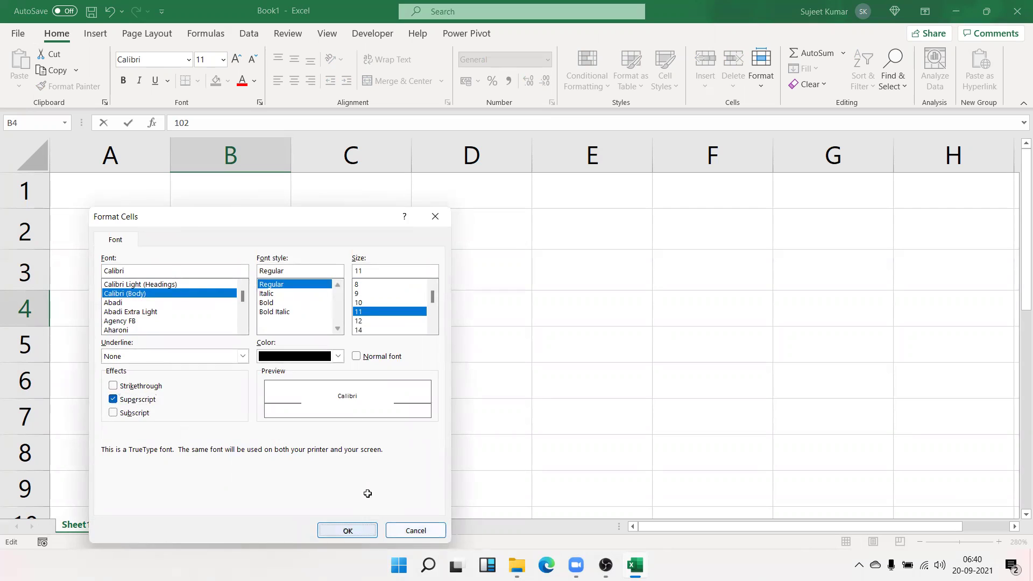
key("Return")
key("Right")
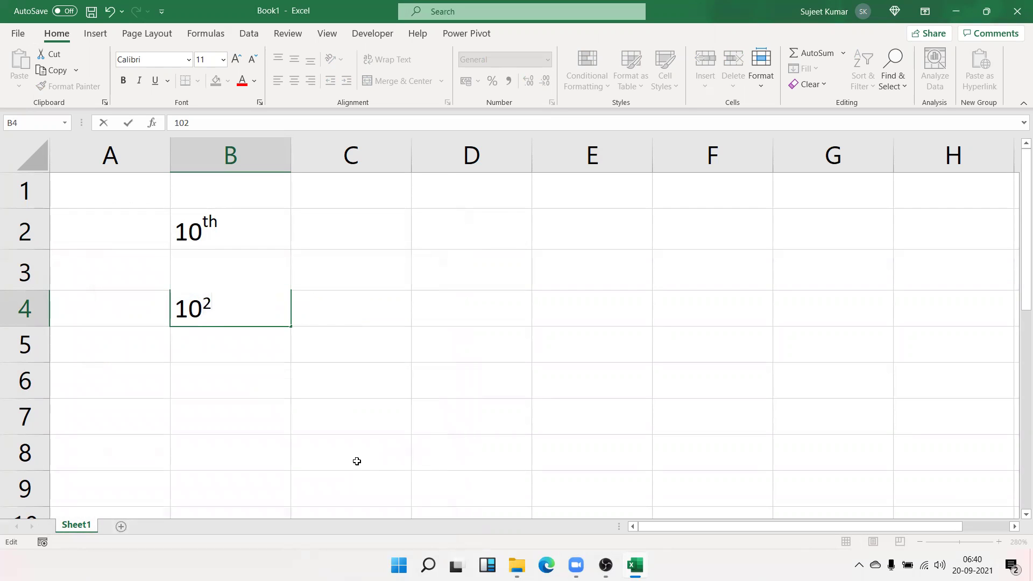
key("Return")
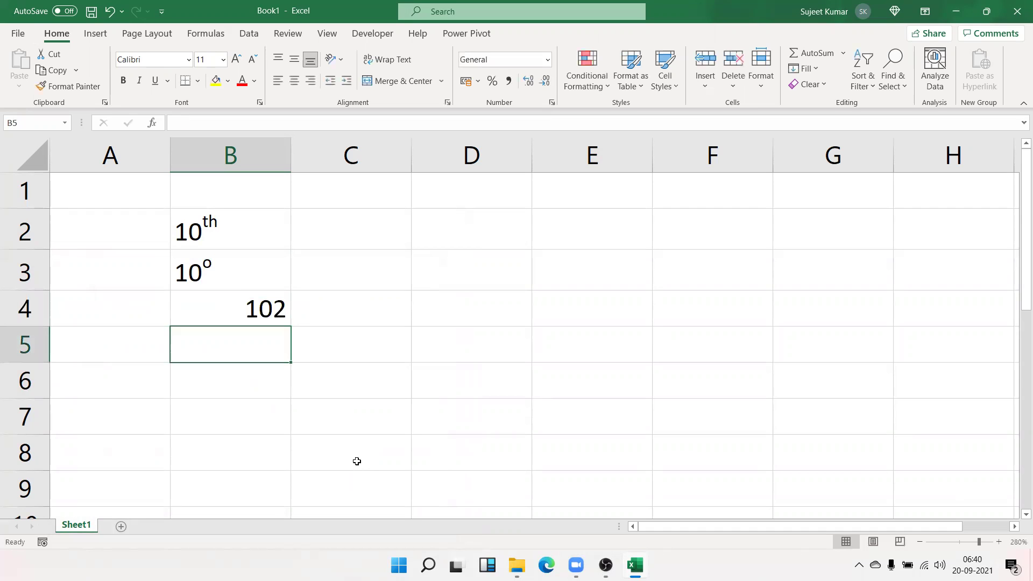
key("Up")
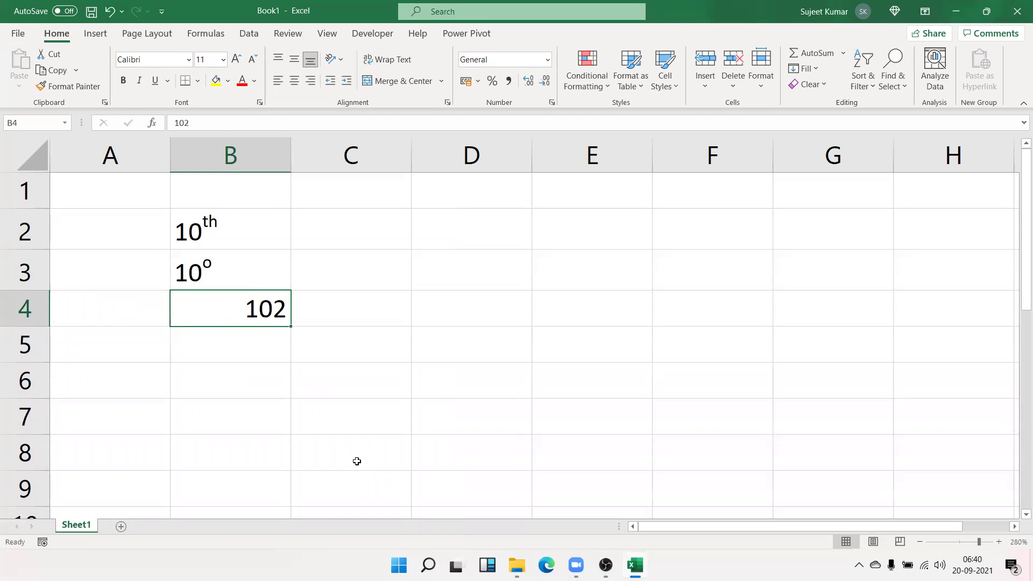
key("Up")
key("Down")
Re-enter '102 as text in B4 and format the final 2 as superscript
type("'")
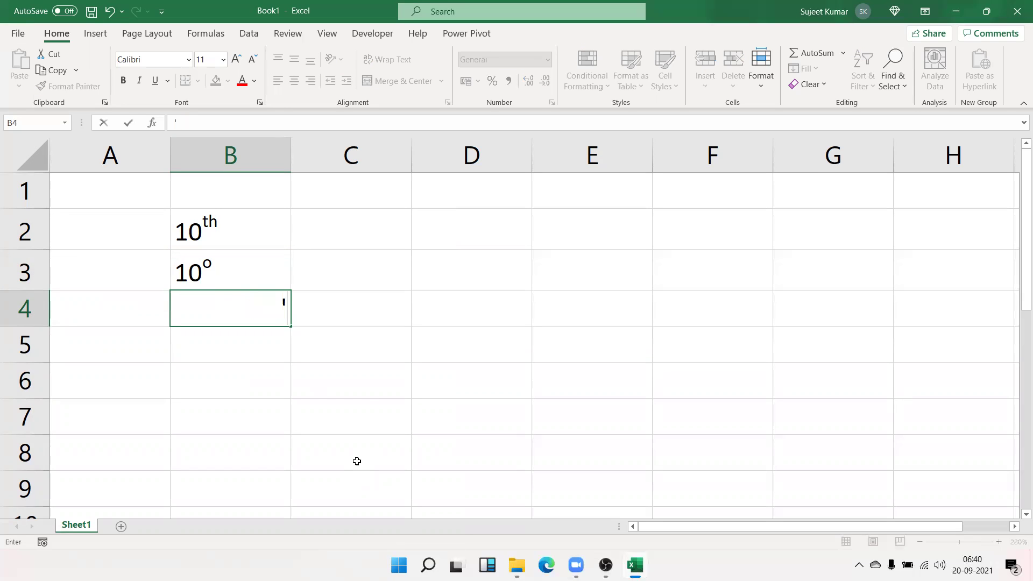
type("102")
key("Return")
left_click(217, 309)
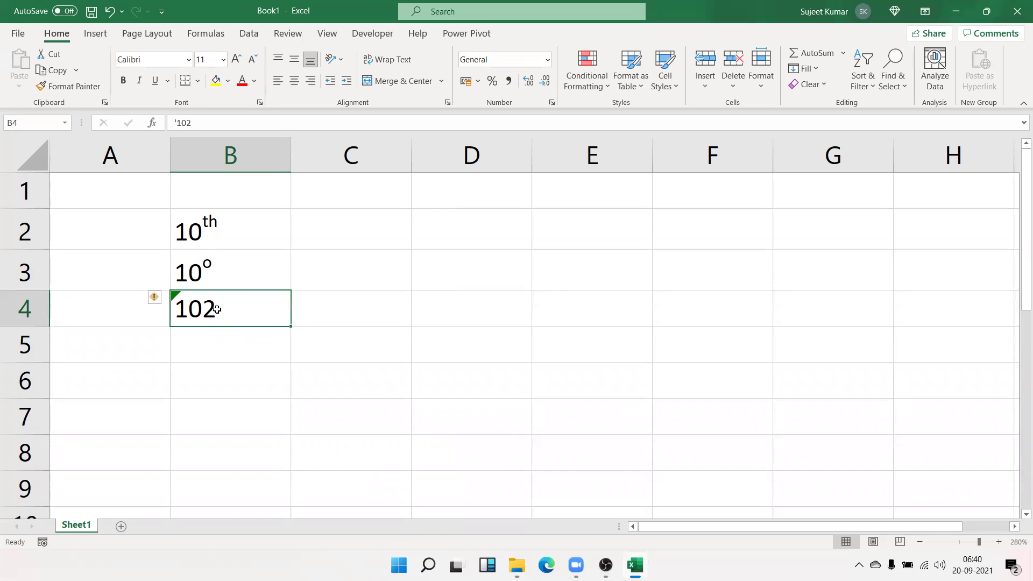
double_click(217, 309)
left_click_drag(209, 310, 221, 308)
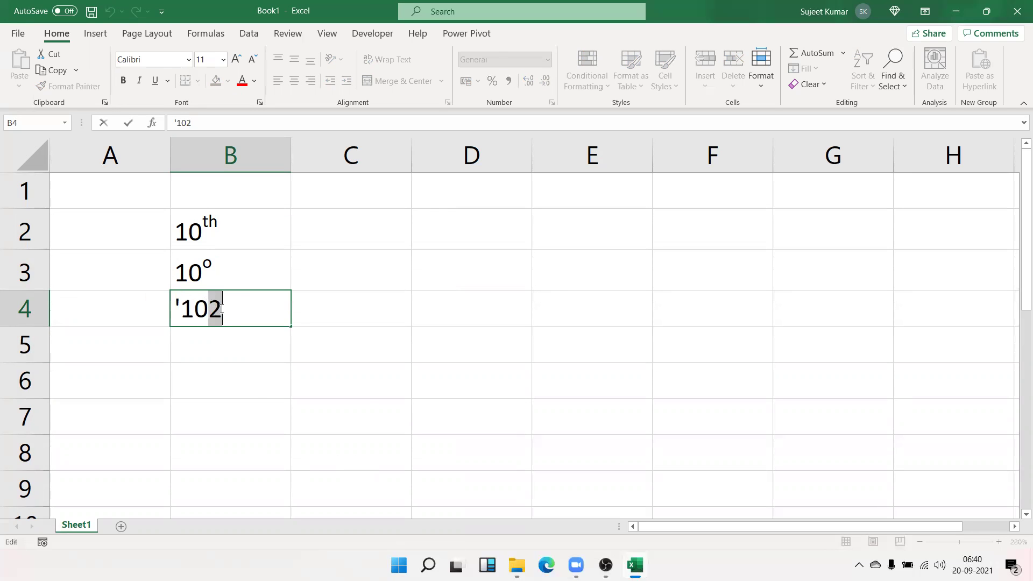
right_click(221, 309)
left_click(250, 419)
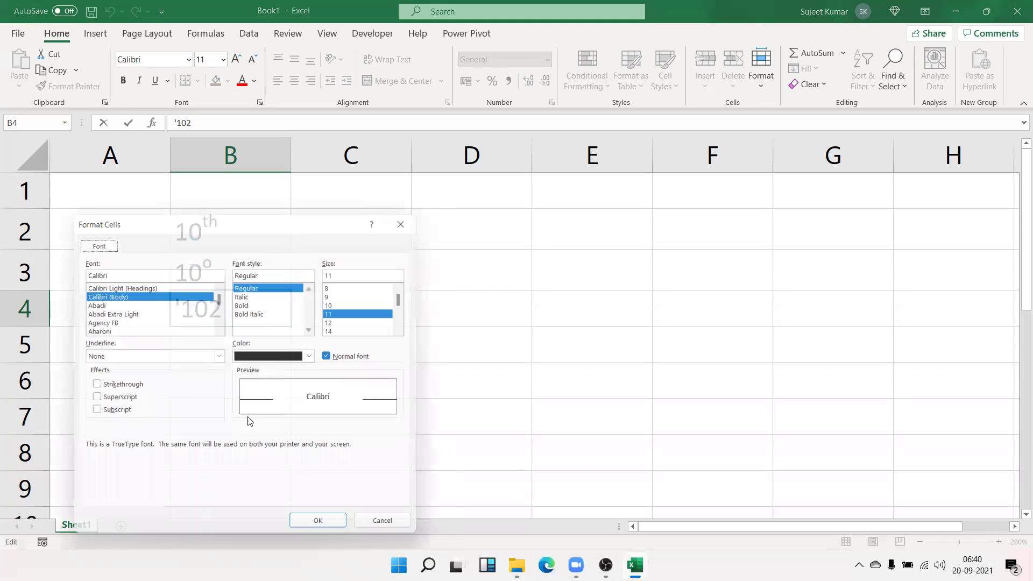
left_click(131, 403)
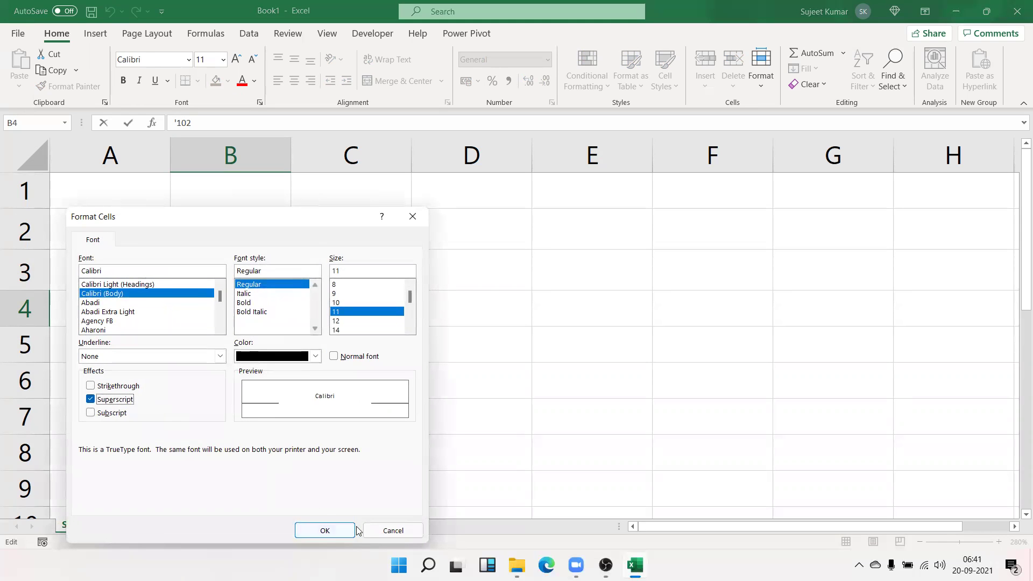
left_click(331, 533)
left_click(217, 410)
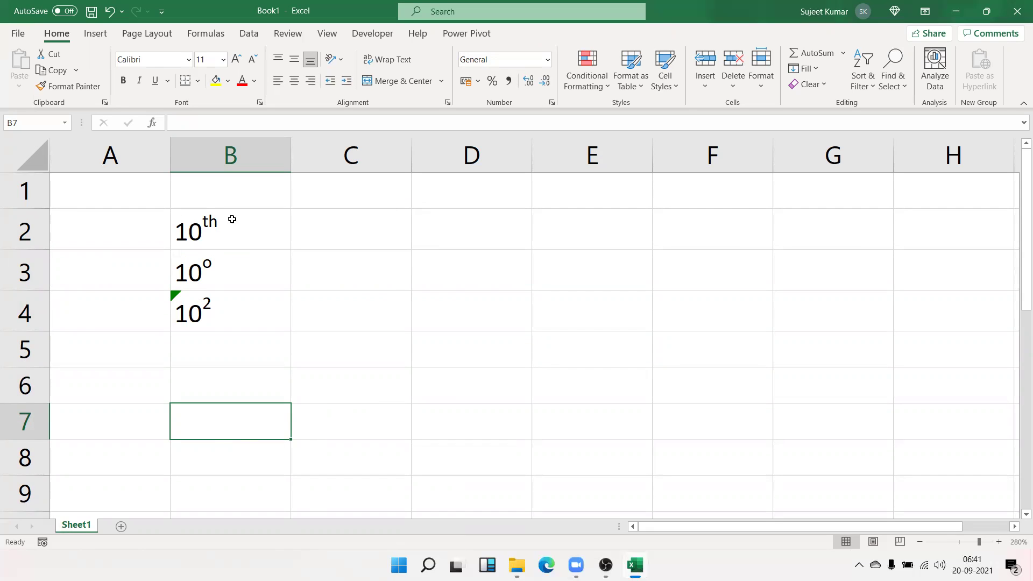
Enter 10, 30, 85, 25, 65, 25, 65, 25 down D1:D8 and fit column D's width
left_click(430, 199)
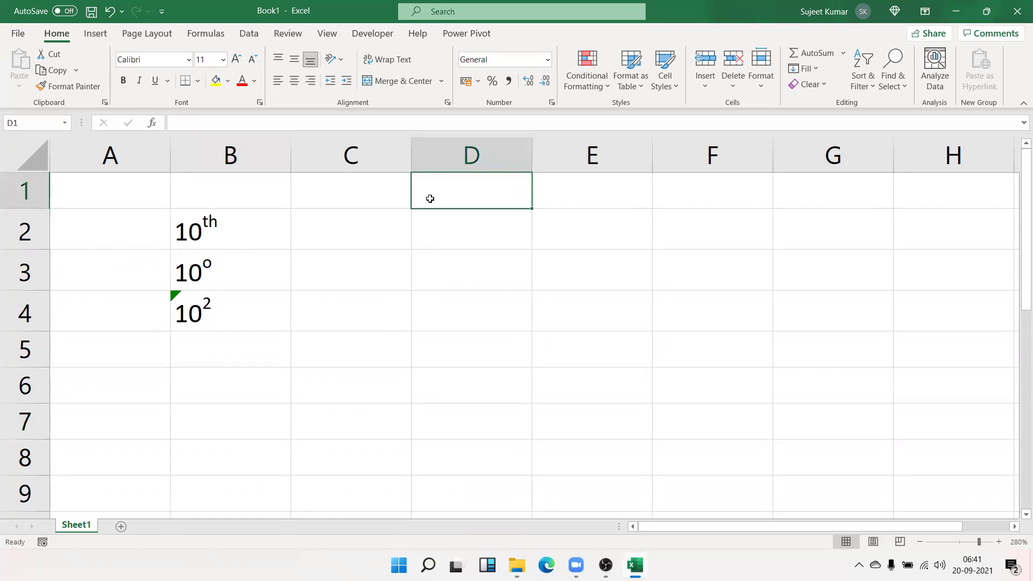
type("10")
key("Return")
type("30")
key("Return")
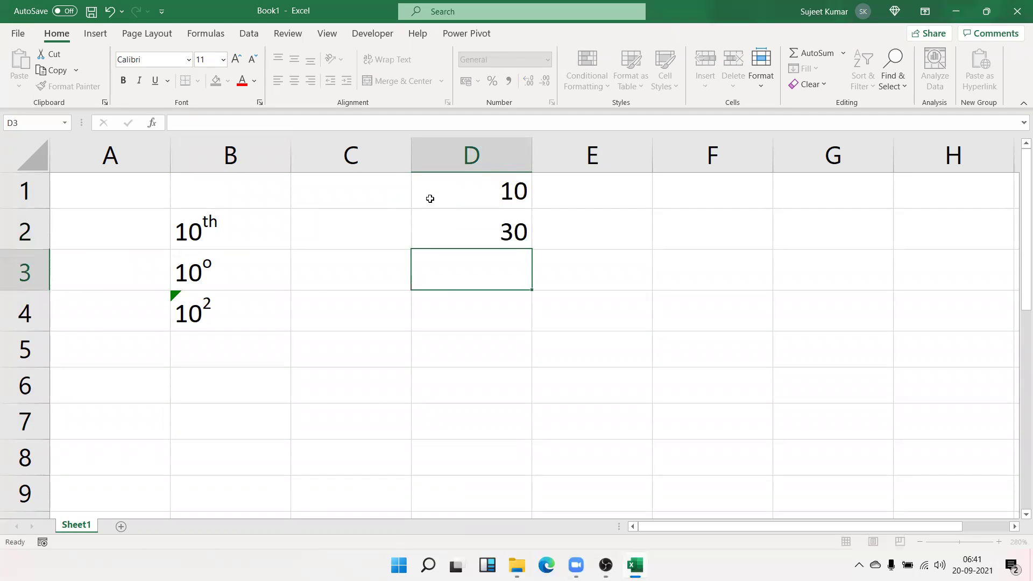
type("85")
key("Return")
type("25")
key("Return")
type("65")
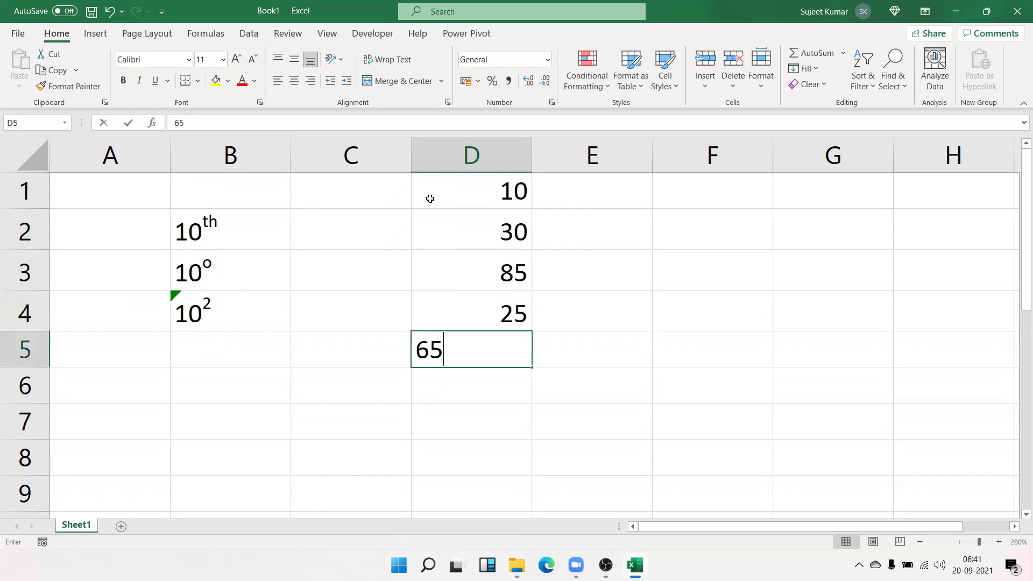
key("Return")
type("25")
key("Return")
type("65")
key("Return")
type("25")
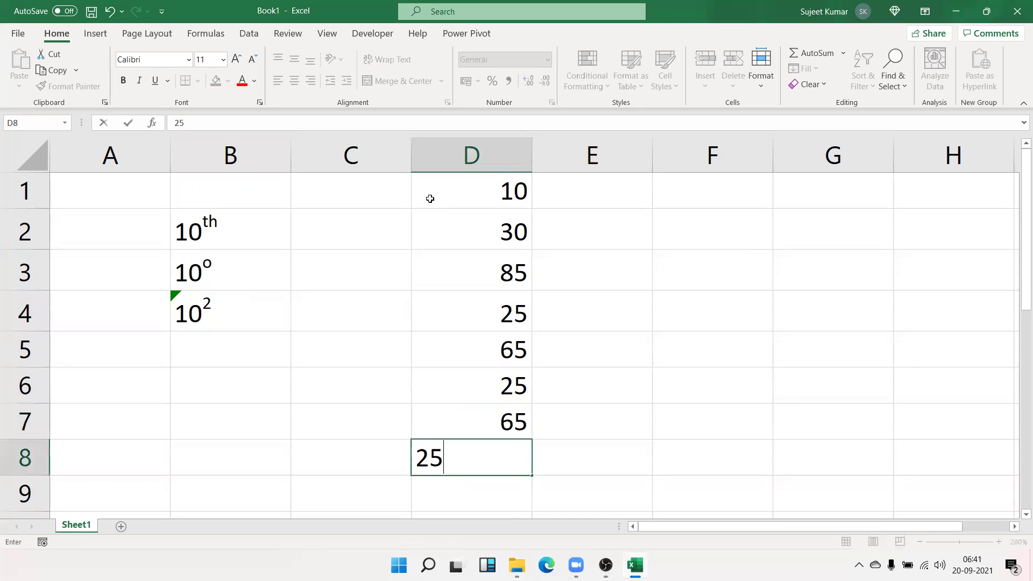
key("Return")
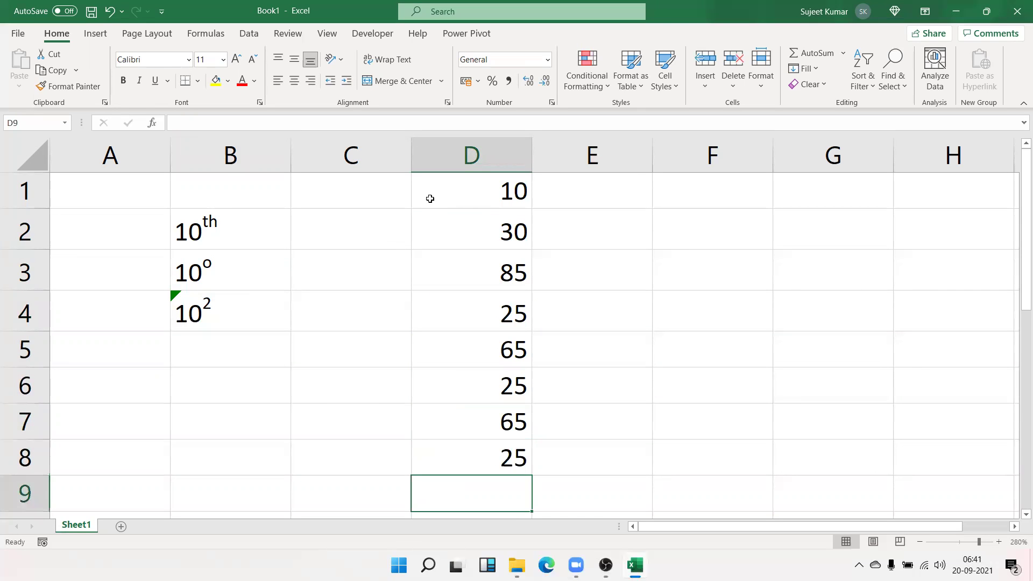
double_click(532, 157)
left_click_drag(452, 157, 468, 166)
Change D1 to 10o and apply superscript formatting to it as a test
left_click(463, 188)
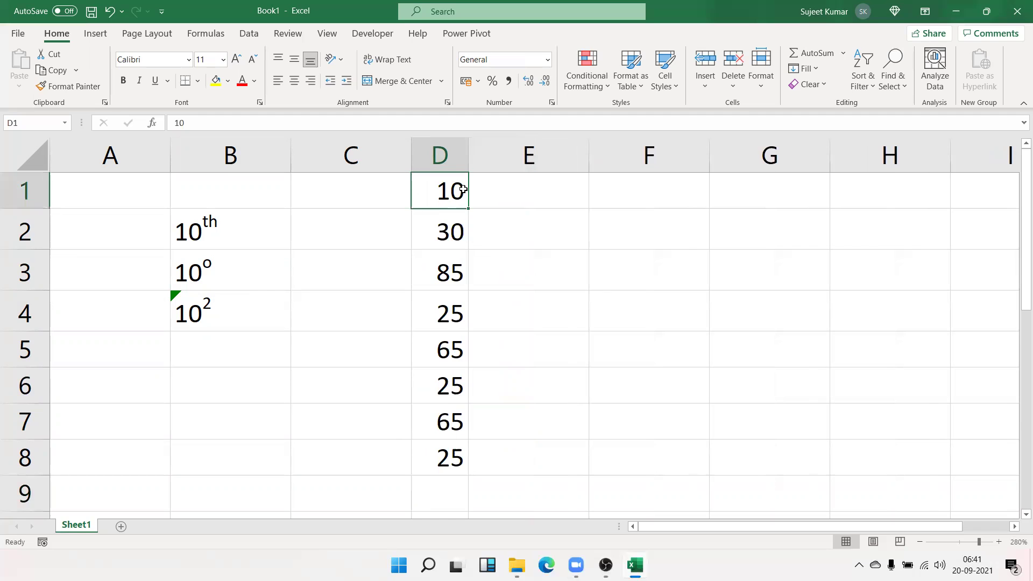
double_click(466, 191)
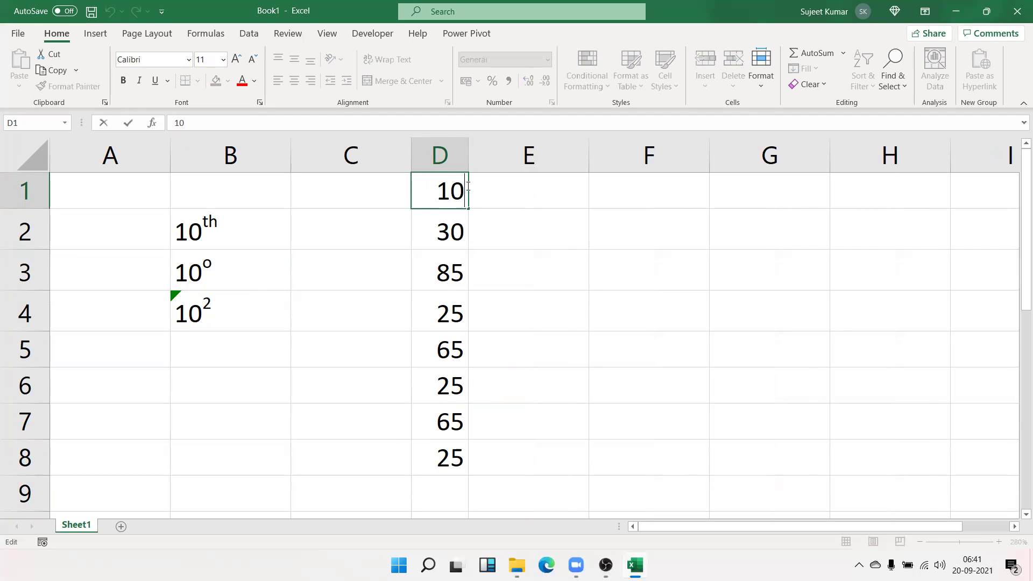
type("o")
key("Return")
left_click_drag(447, 191, 428, 449)
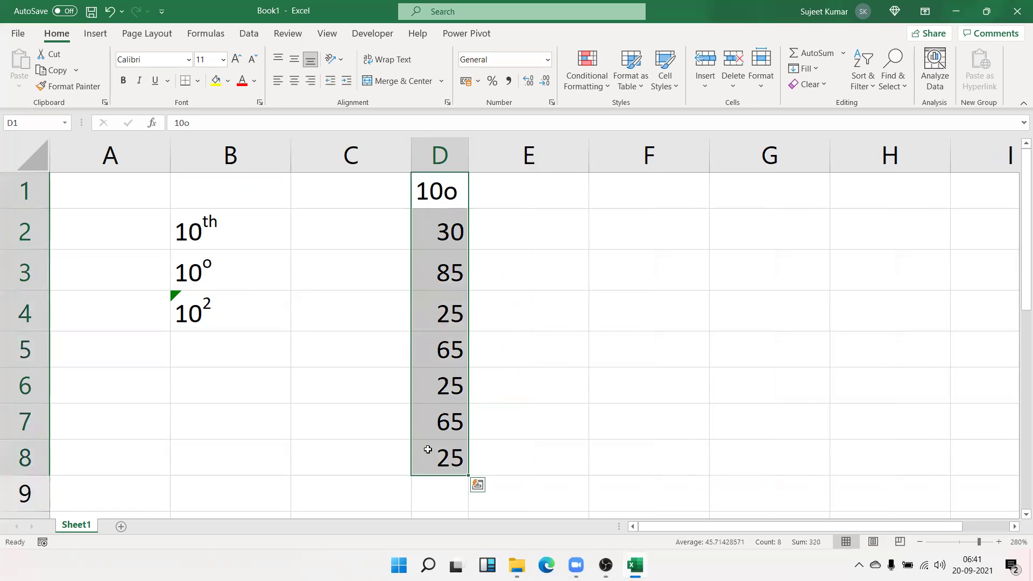
left_click(447, 187)
right_click(447, 187)
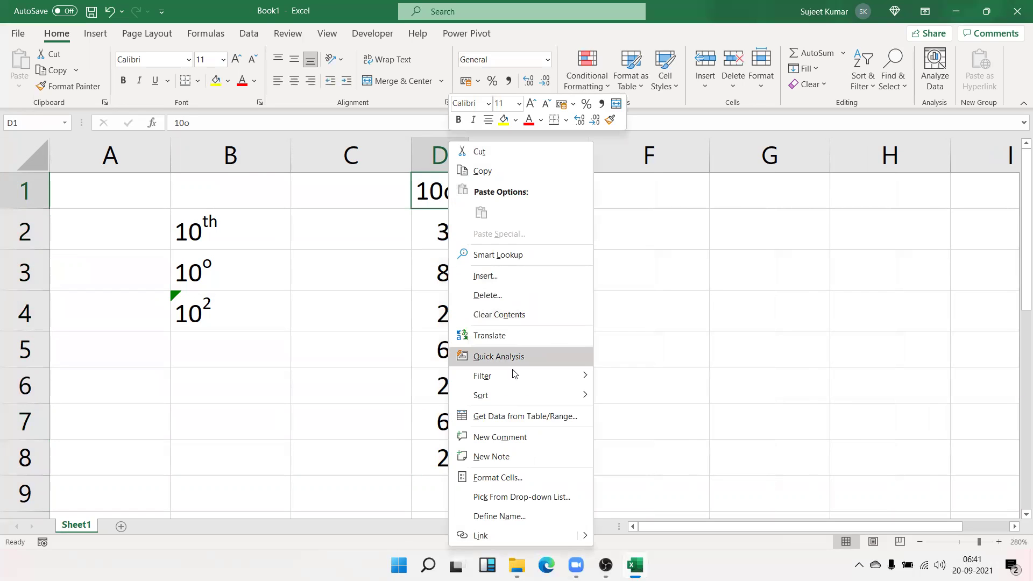
left_click(498, 478)
left_click(369, 401)
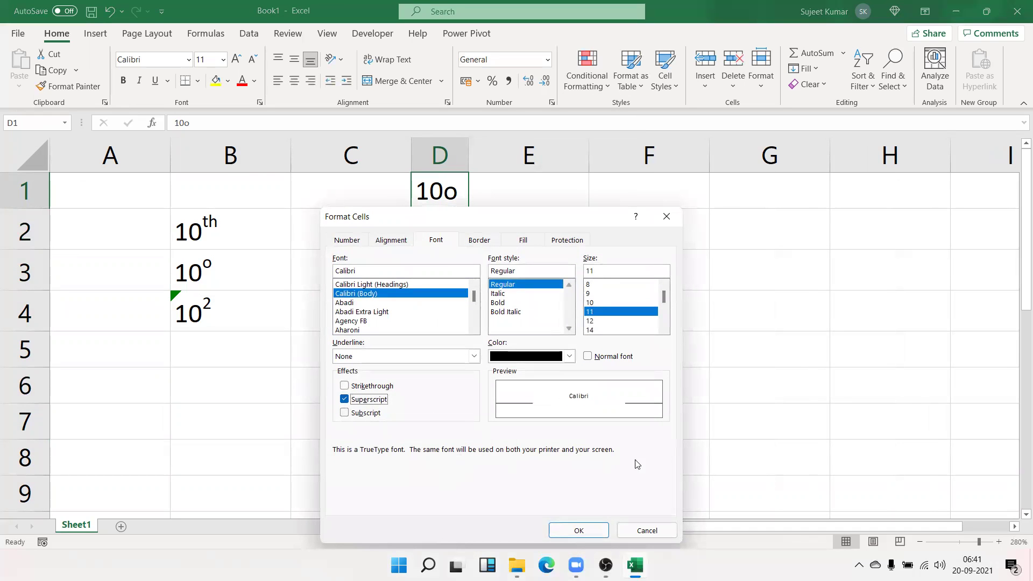
left_click(575, 531)
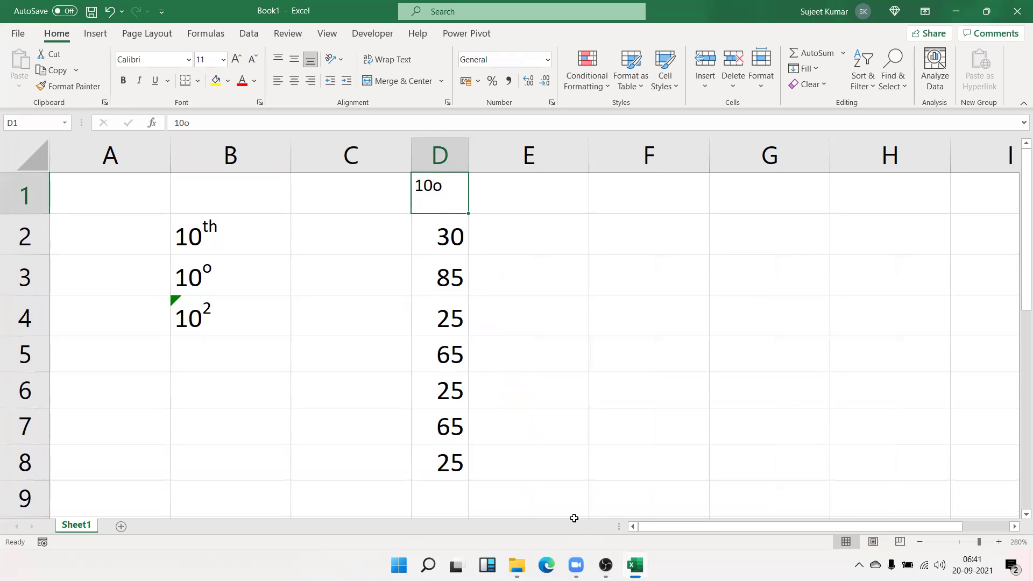
Undo the test edits so D1 reads 10 again
key("ctrl+z")
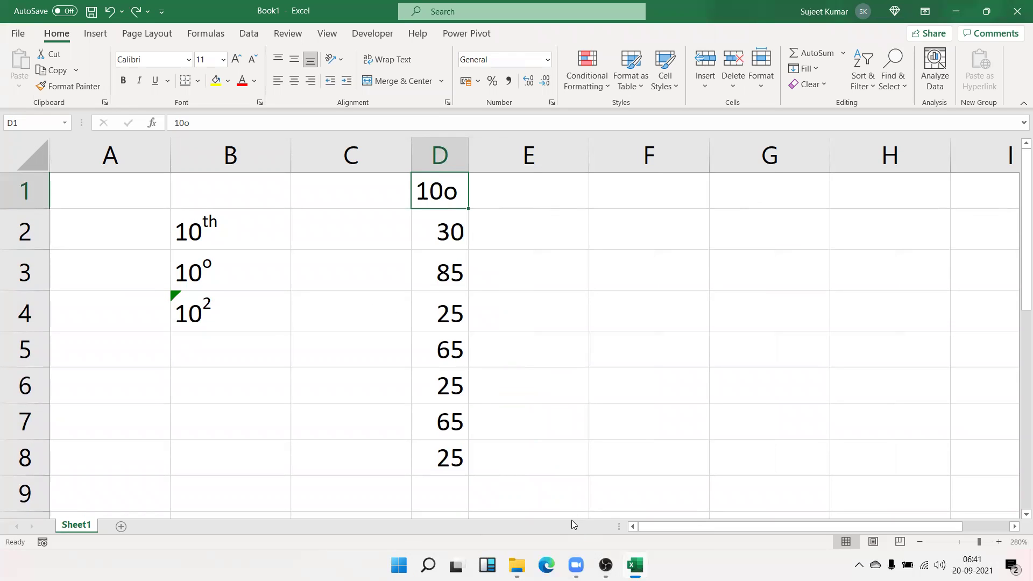
key("ctrl+z")
left_click(454, 235)
left_click(426, 321)
left_click(461, 208)
left_click(463, 230)
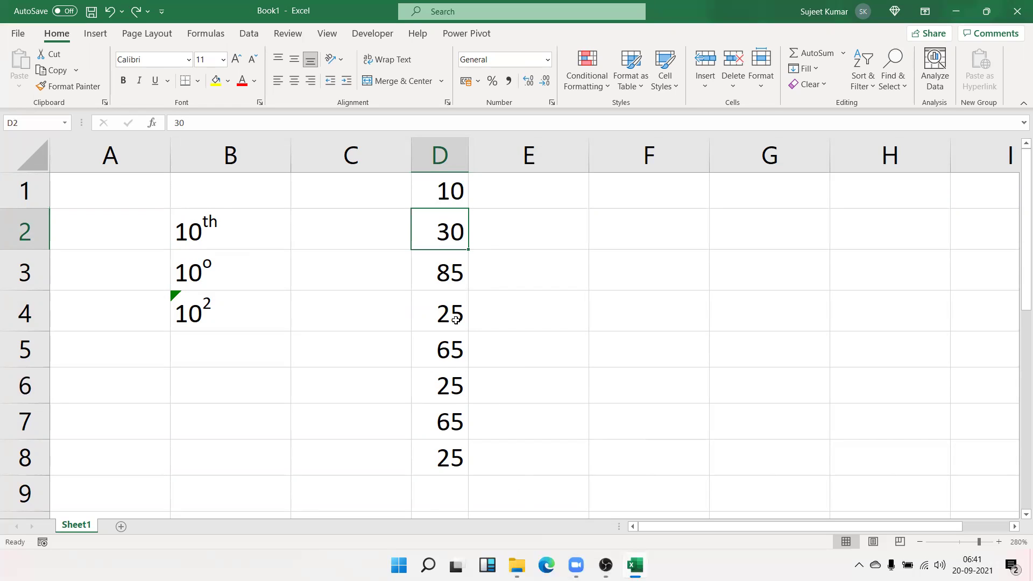
Put an o in E1, fill it down to E8 with Ctrl+E, top-align and autofit column E
left_click(491, 197)
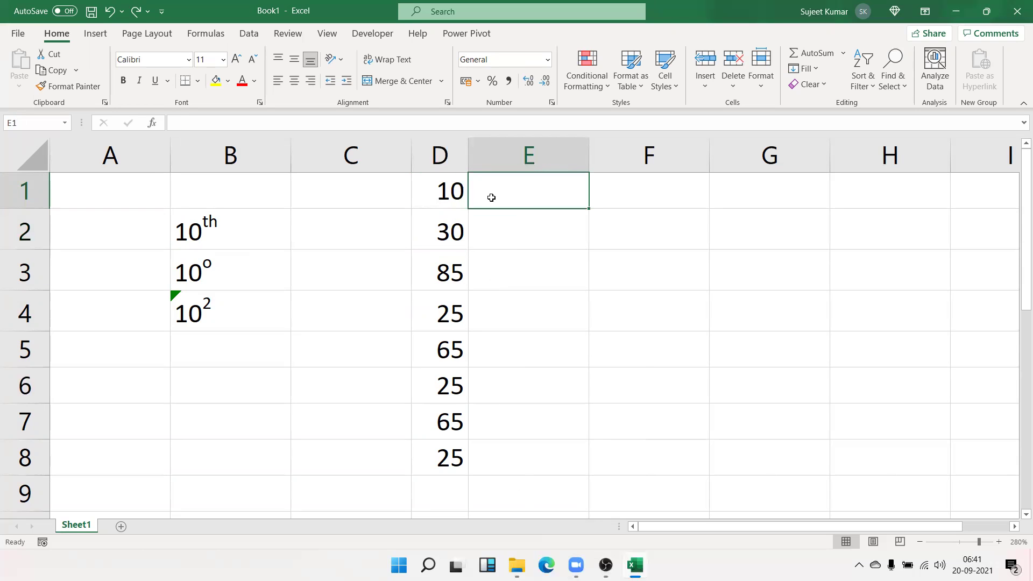
type("o")
key("Return")
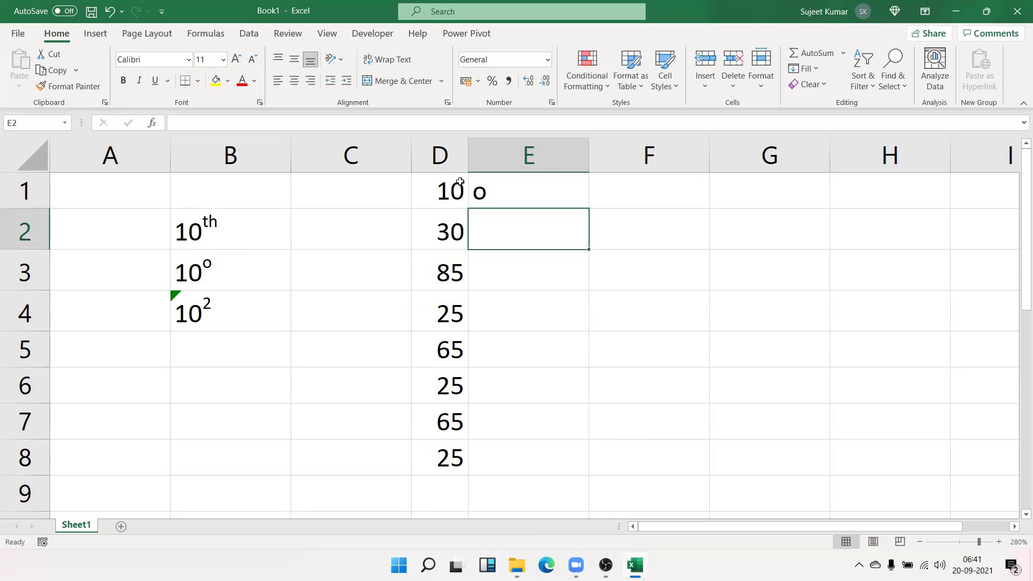
left_click_drag(478, 194, 482, 460)
key("ctrl+e")
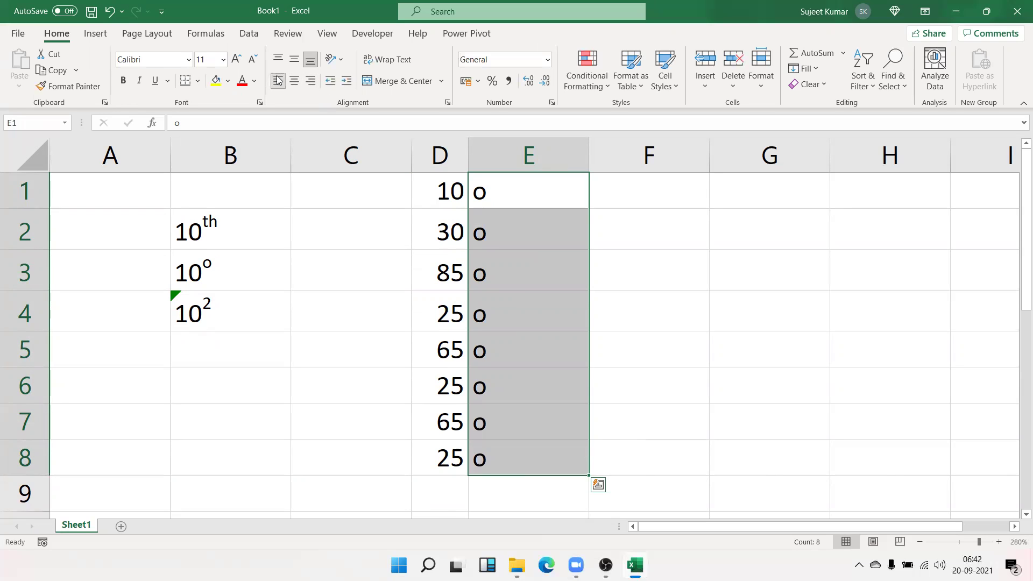
left_click(277, 60)
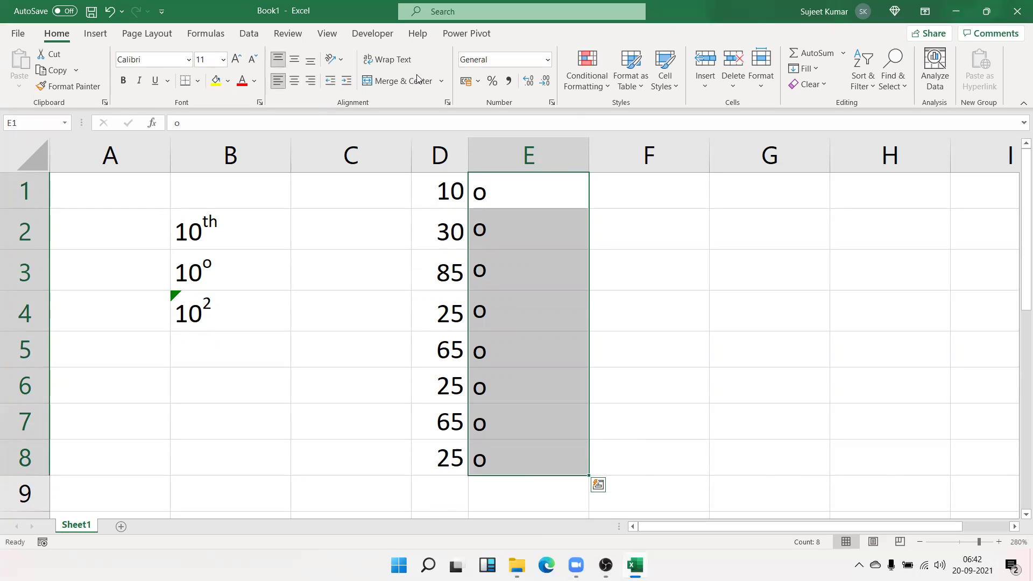
double_click(585, 150)
Make the E1:E8 o marks superscript and narrow column E further
right_click(488, 183)
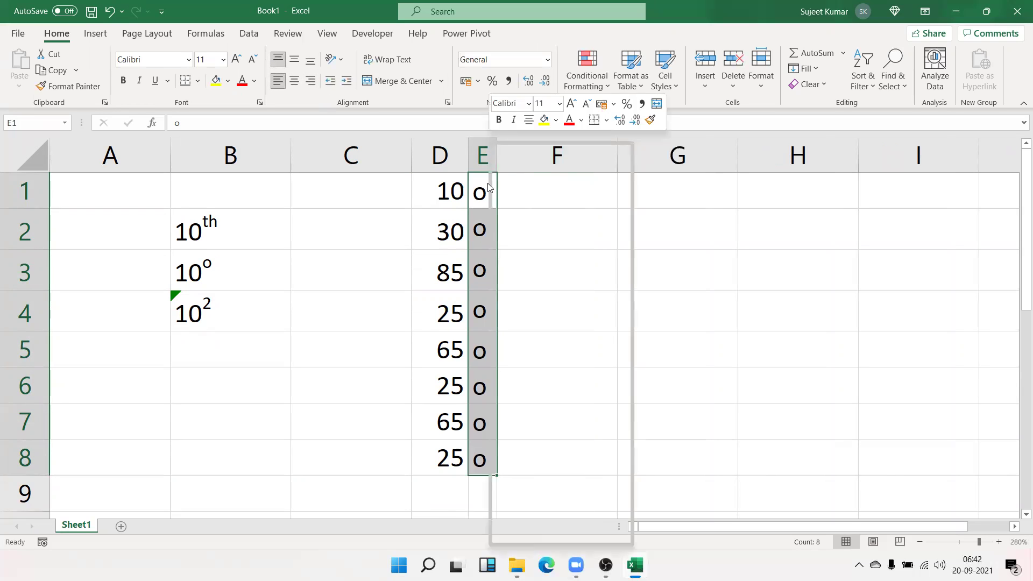
left_click(544, 477)
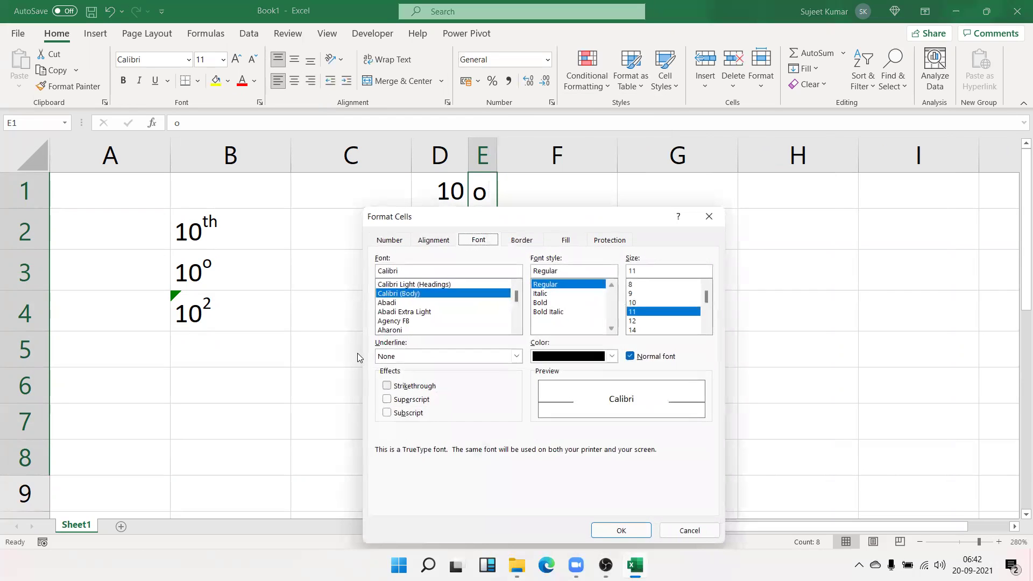
left_click(387, 400)
left_click(620, 532)
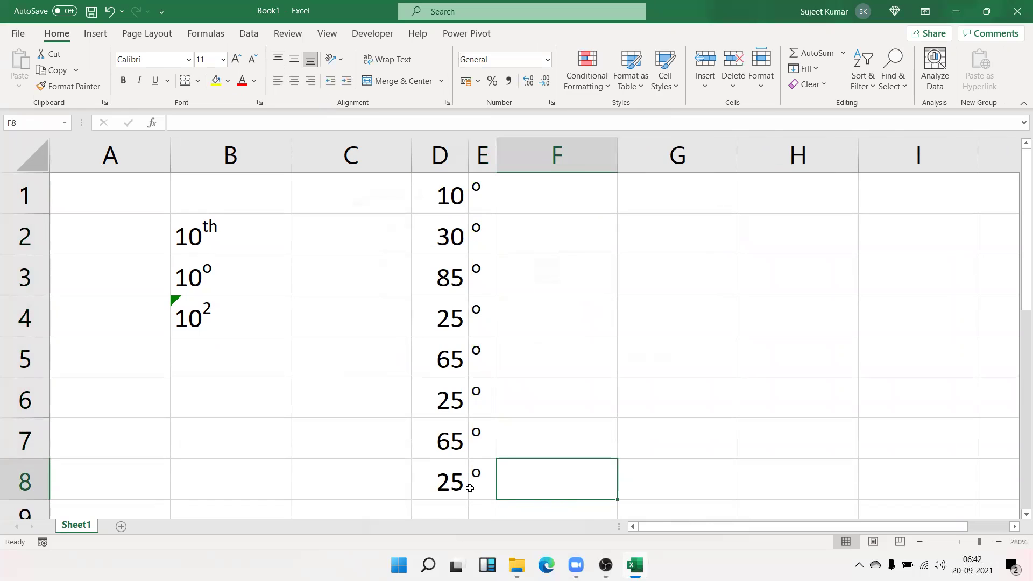
left_click(486, 160)
left_click_drag(497, 159, 483, 163)
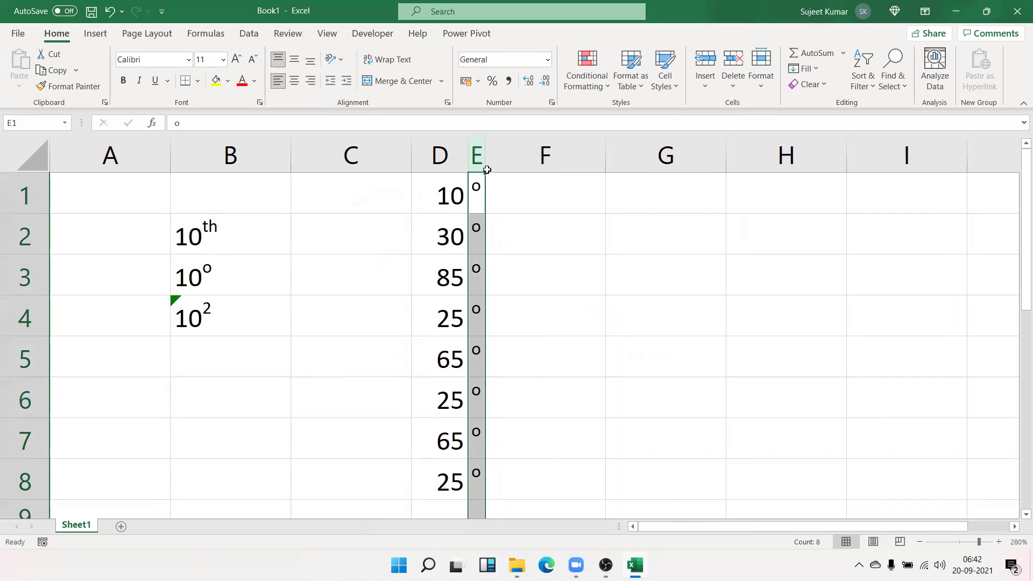
left_click(560, 310)
left_click(447, 489)
left_click_drag(466, 482, 479, 190)
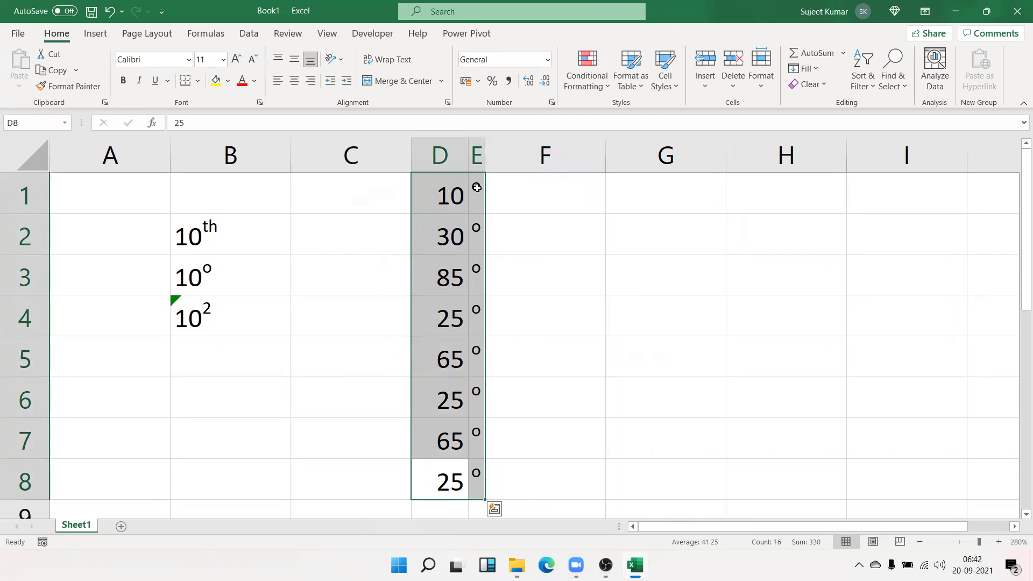
Give D1:E8 top, bottom, left, right and inside horizontal borders
right_click(478, 190)
left_click(534, 480)
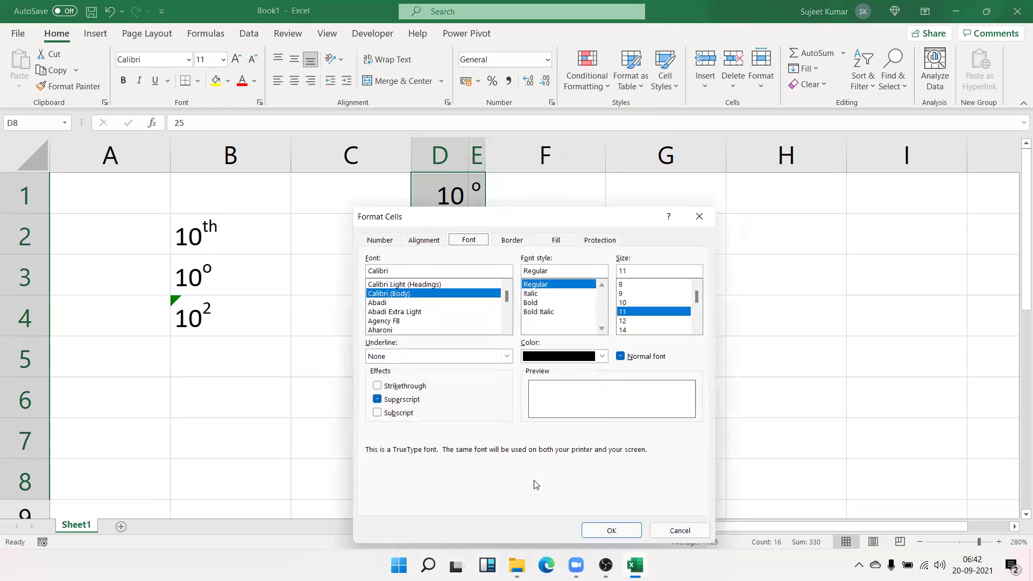
left_click(514, 241)
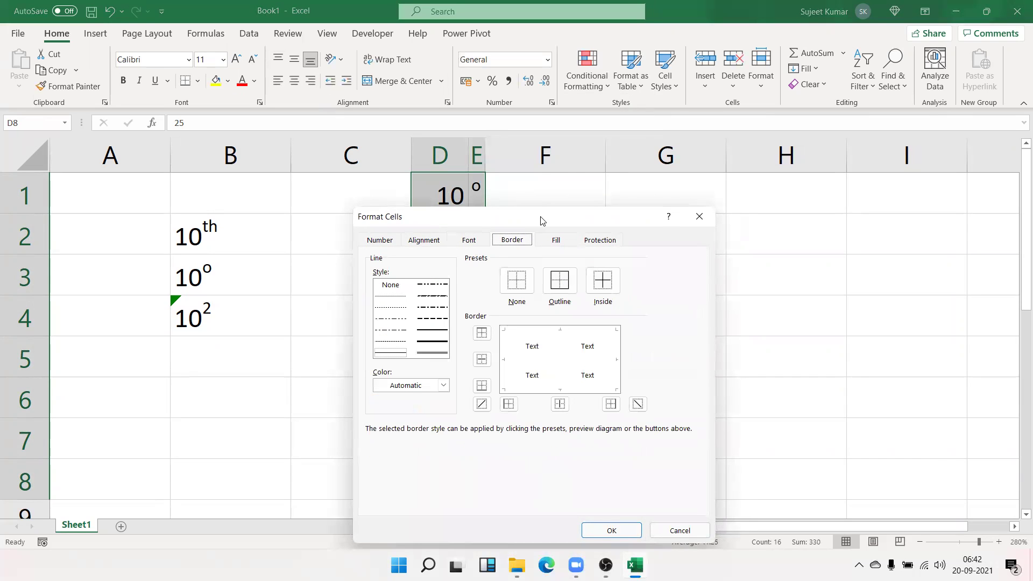
left_click_drag(539, 221, 764, 126)
left_click(762, 240)
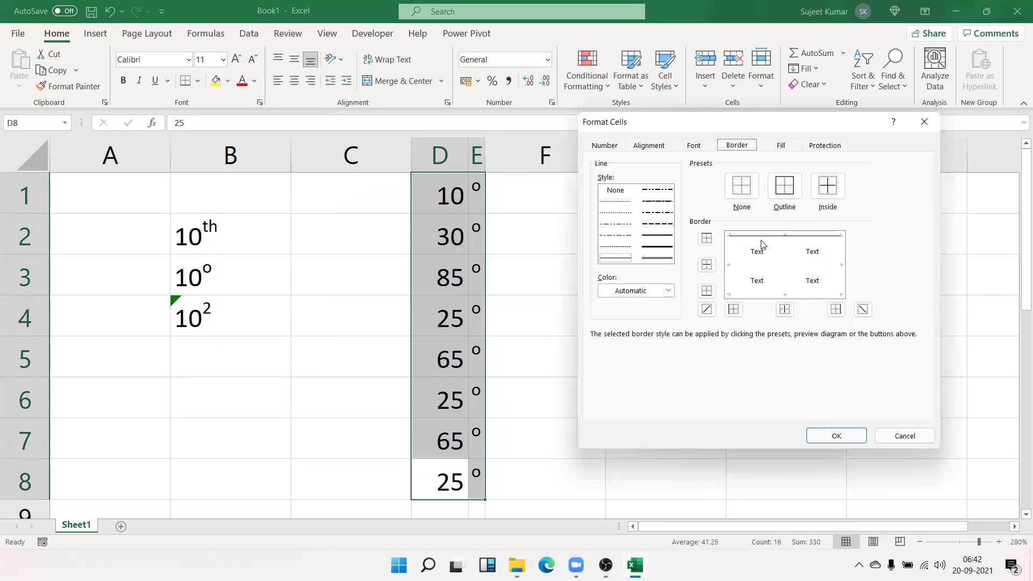
left_click(768, 294)
left_click(771, 265)
left_click(731, 251)
left_click(834, 254)
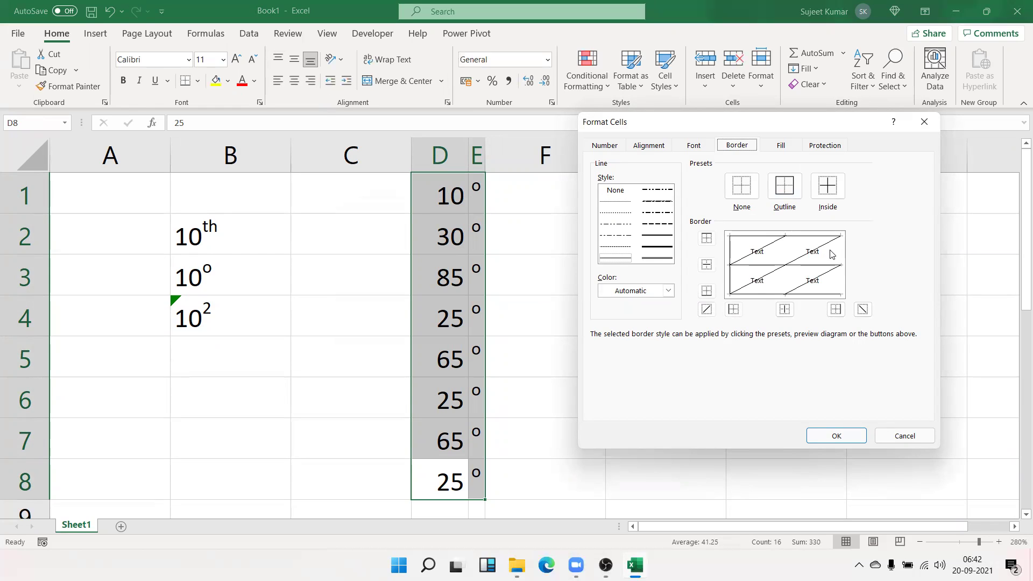
left_click(833, 254)
left_click(841, 254)
left_click(781, 258)
left_click(781, 257)
left_click(841, 437)
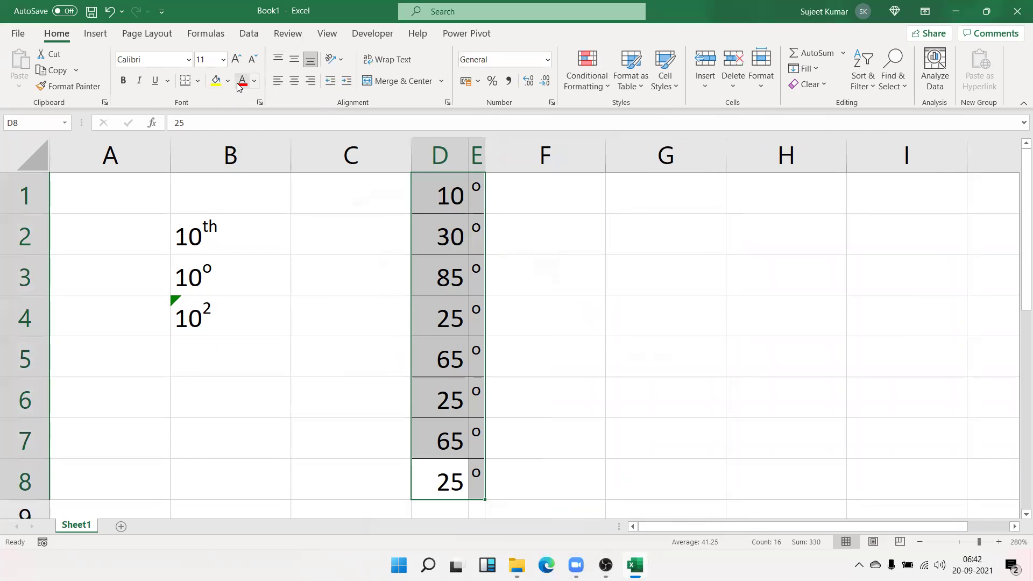
Give D1:D8 a white fill and add a new empty Sheet2
left_click(228, 81)
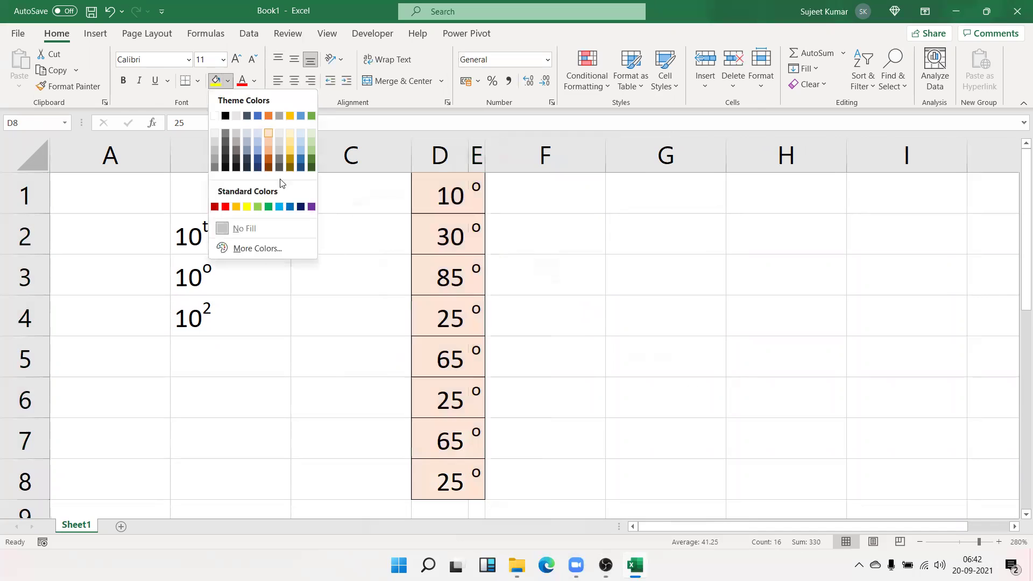
left_click(217, 117)
left_click(568, 252)
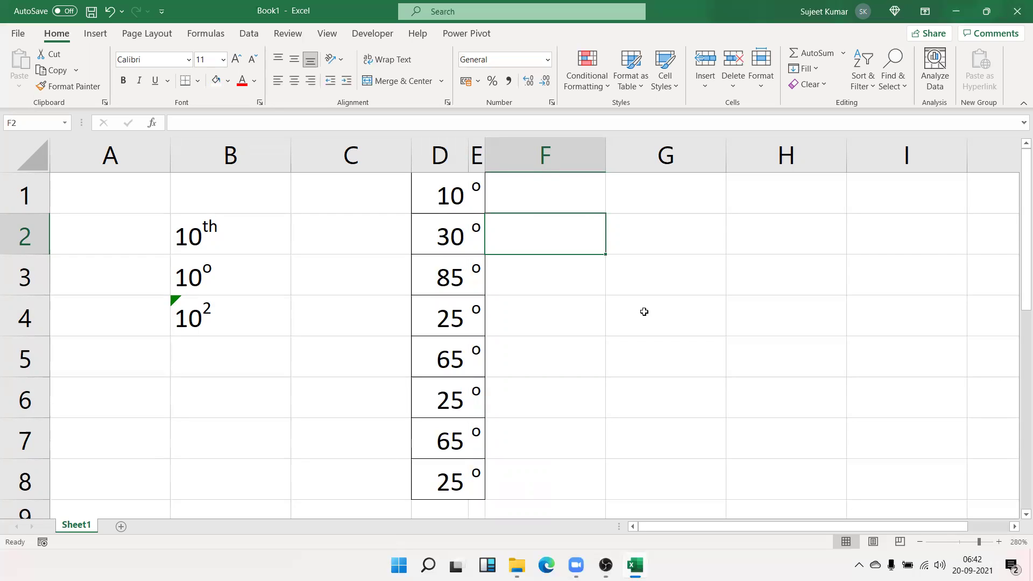
key("Left")
key("Left")
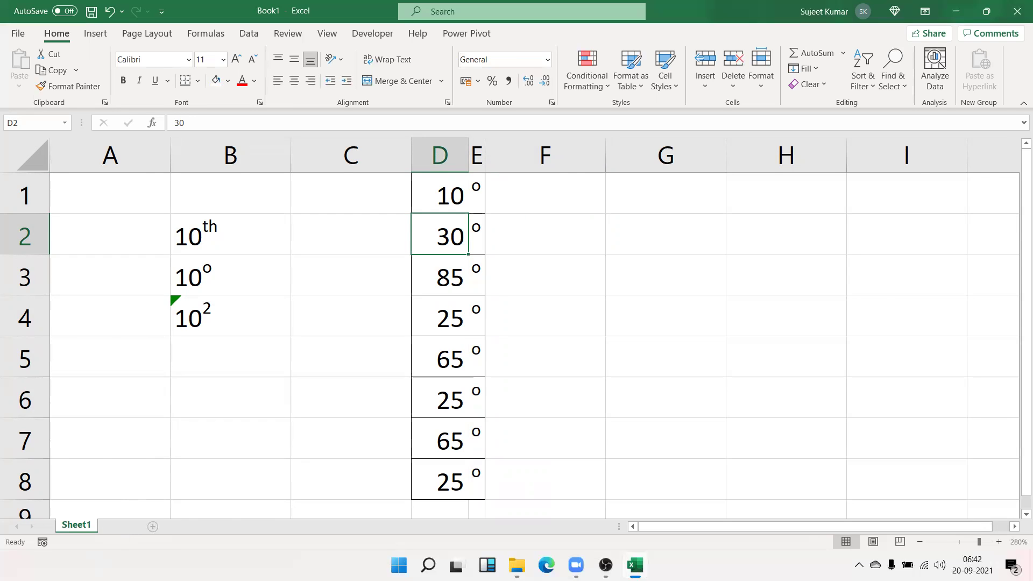
left_click(121, 527)
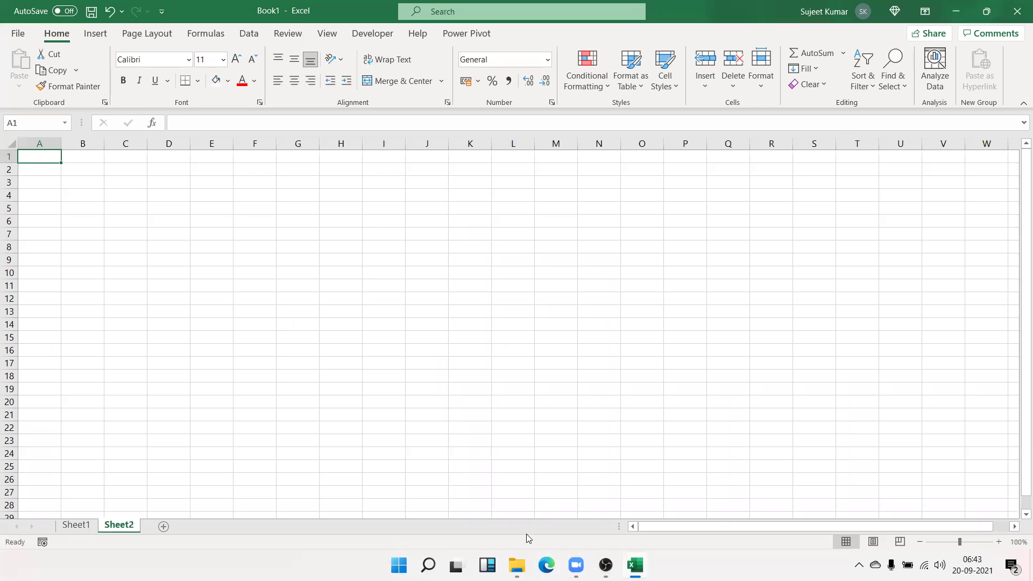
Launch Microsoft Word from the search and create a blank document
key("super")
type("word")
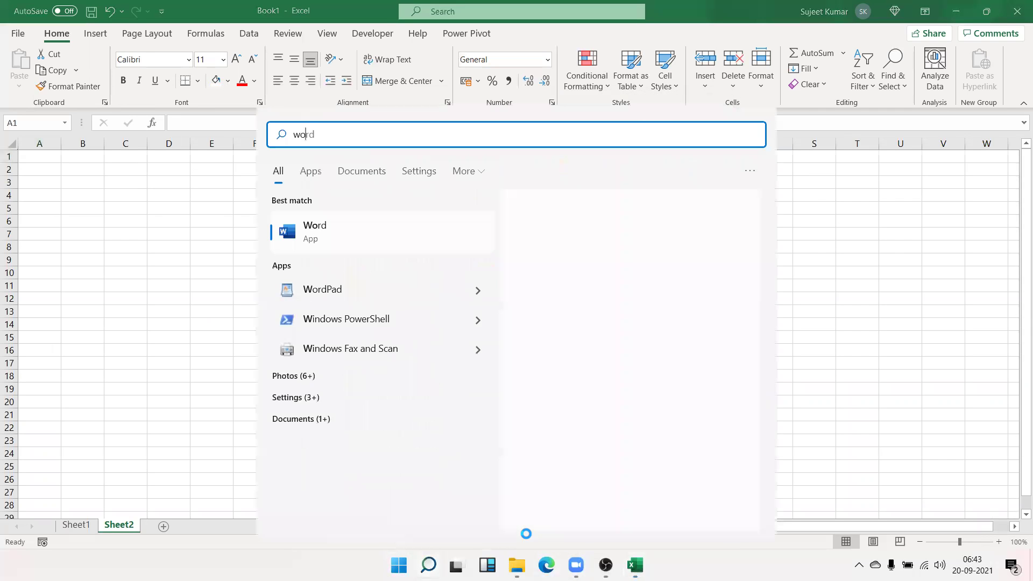
left_click(628, 266)
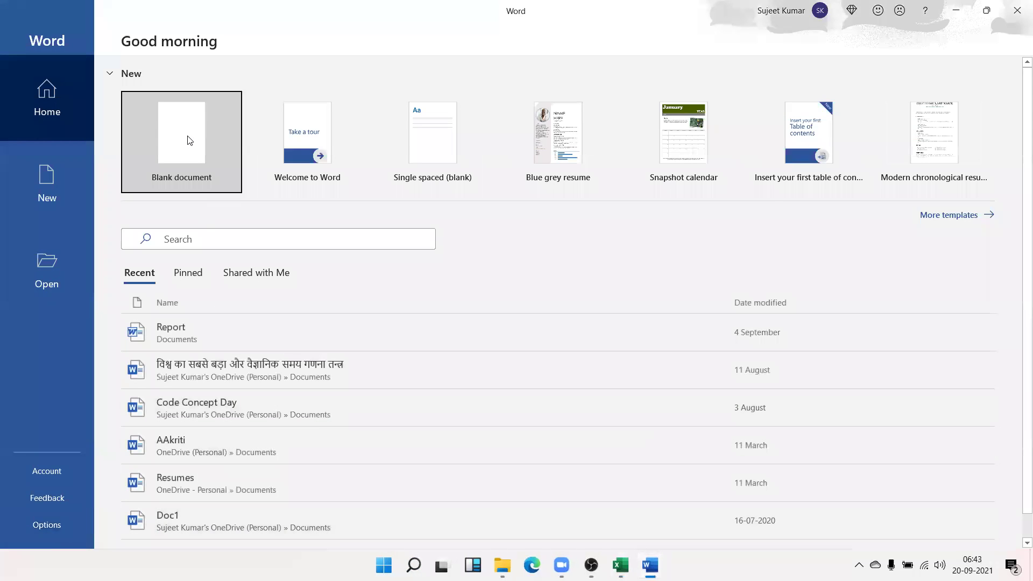
left_click(189, 138)
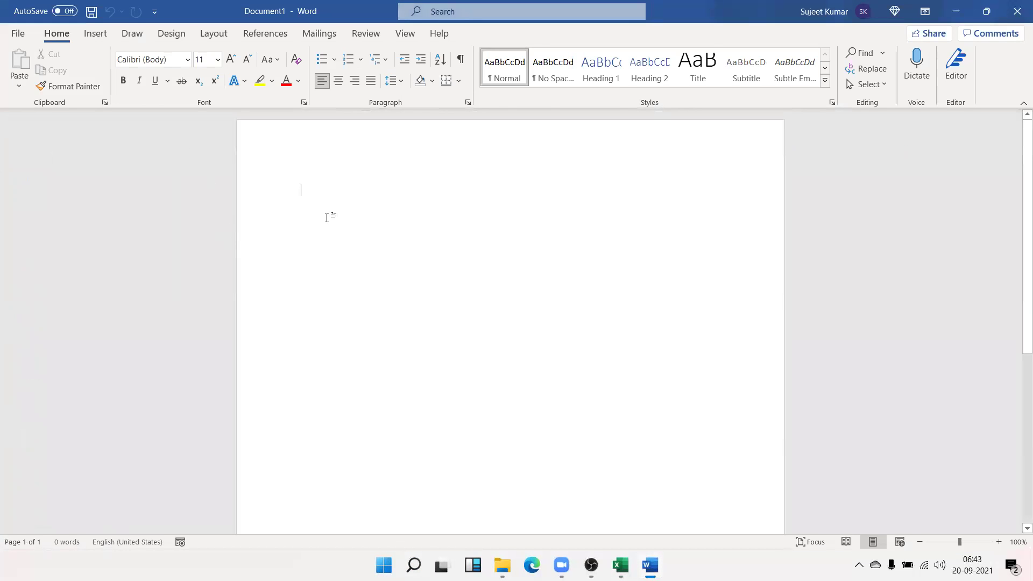
Generate sample text with =rand() and copy the first paragraph
type("=ran")
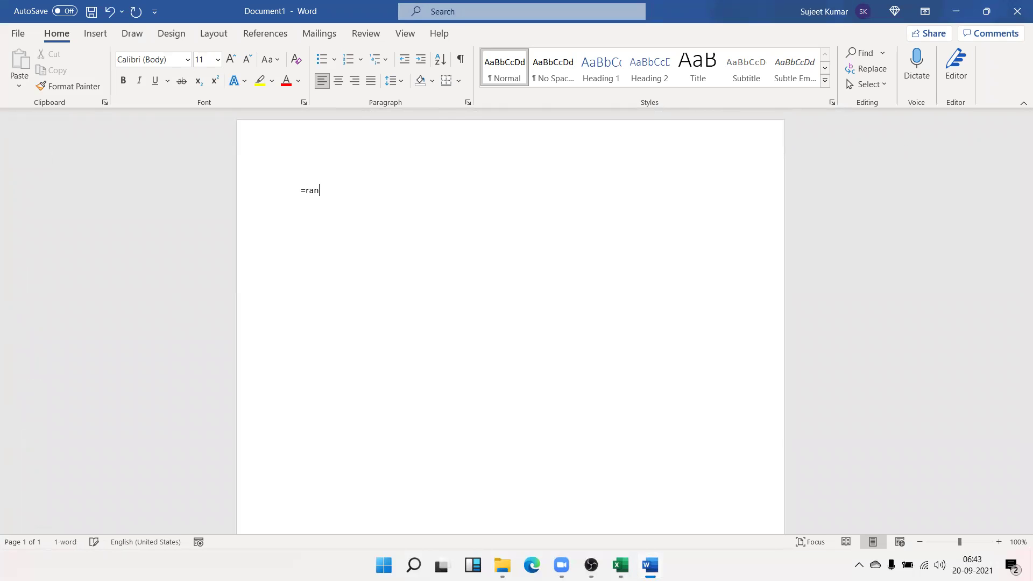
type("d()")
key("Return")
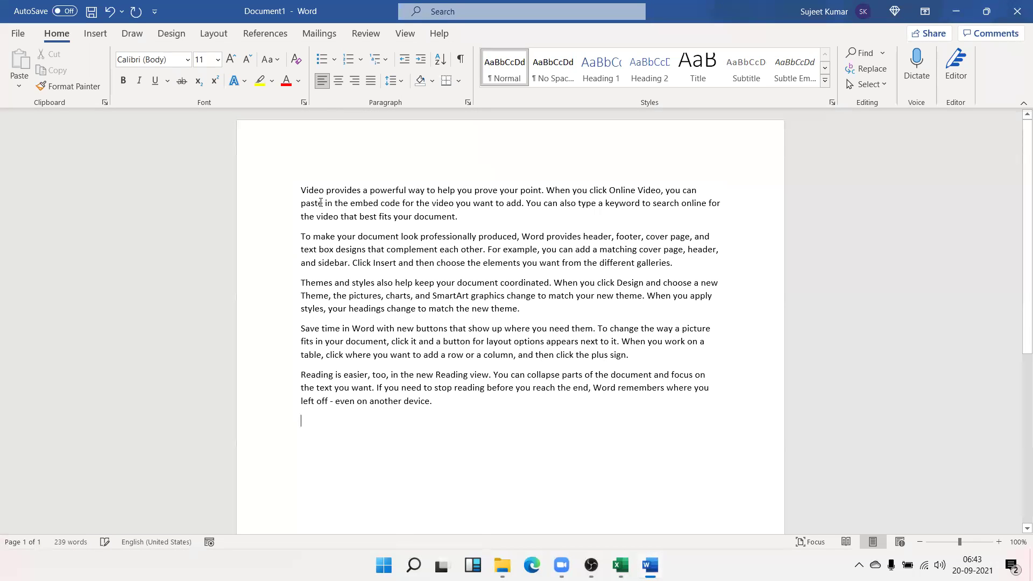
left_click_drag(478, 214, 250, 185)
key("ctrl+c")
key("alt+h")
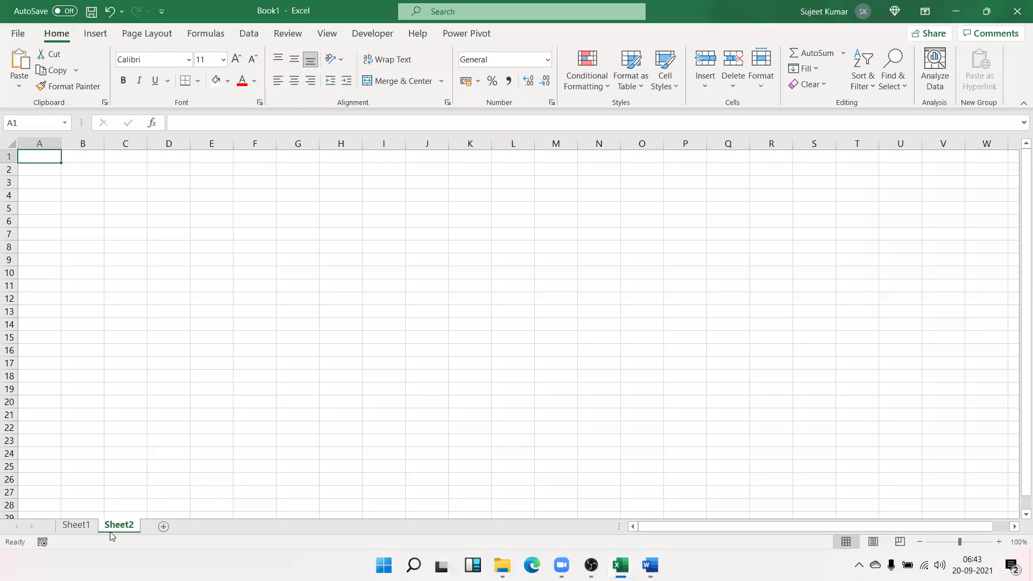
Return to Excel, reselect the degree table D1:E8 and B3, then switch to Sheet2
left_click(57, 328)
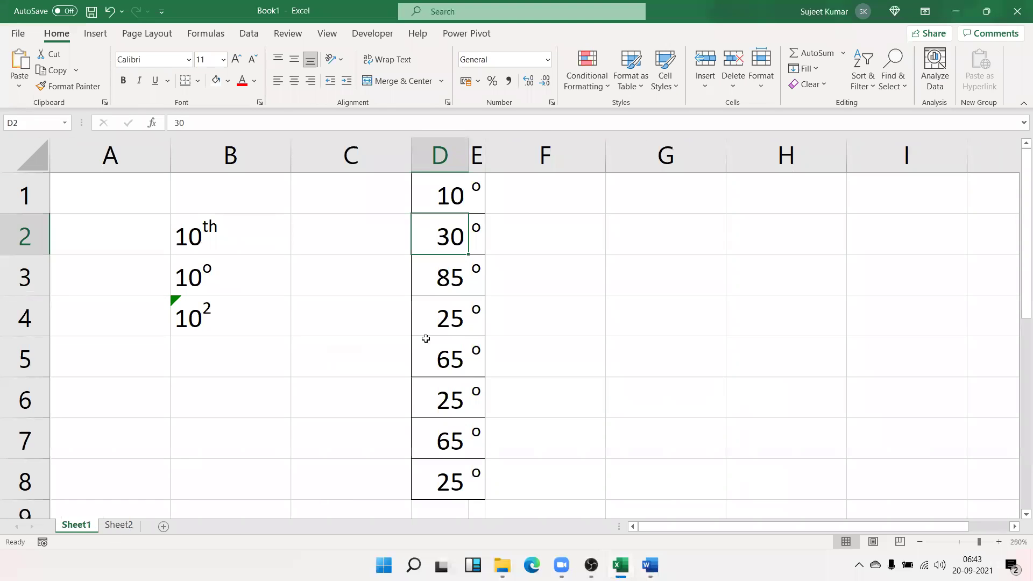
left_click(475, 208)
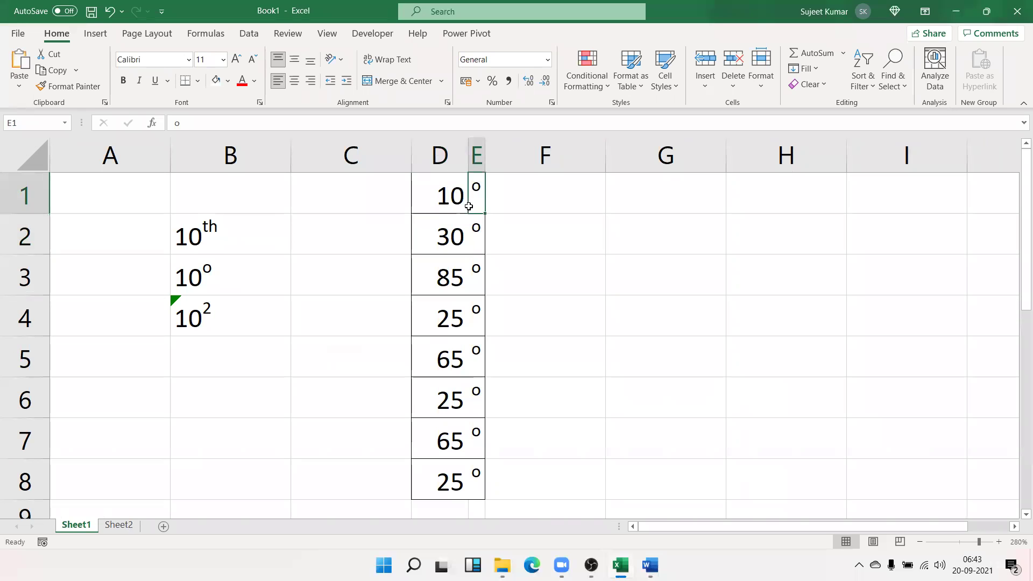
left_click_drag(485, 484, 425, 201)
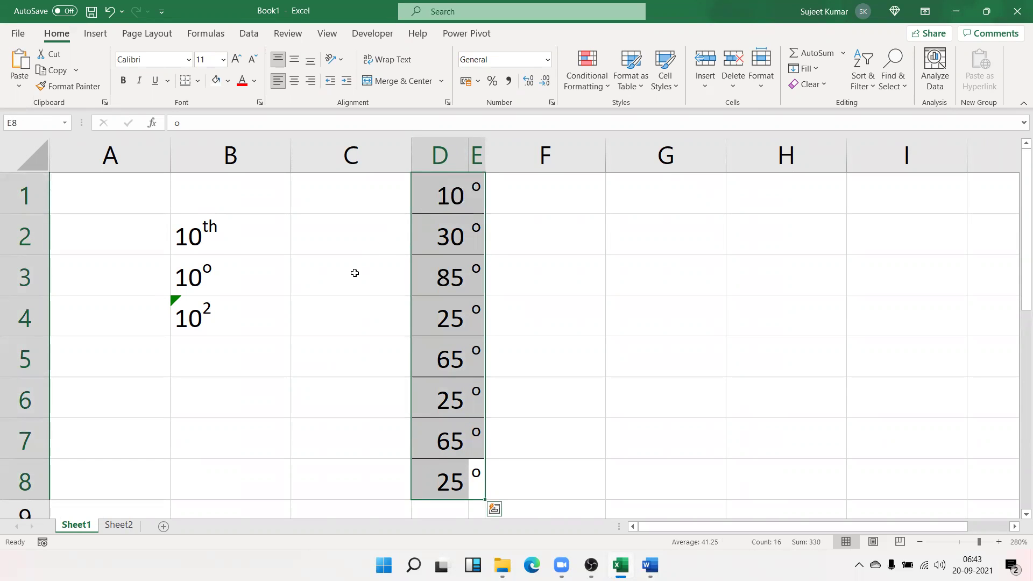
left_click(249, 273)
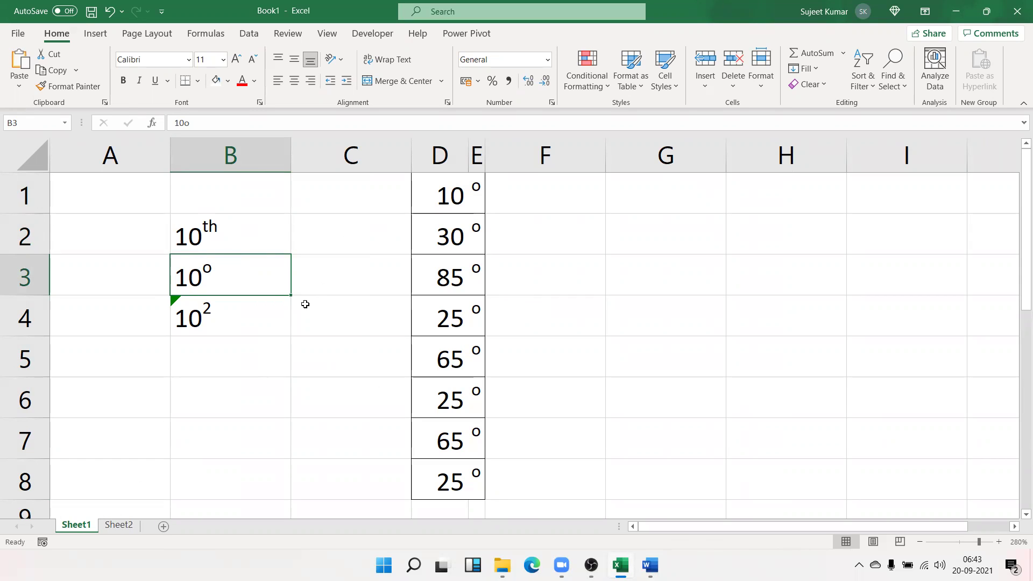
left_click(117, 526)
Merge cells E4:L9 on Sheet2 with Merge & Center
left_click_drag(220, 194, 512, 263)
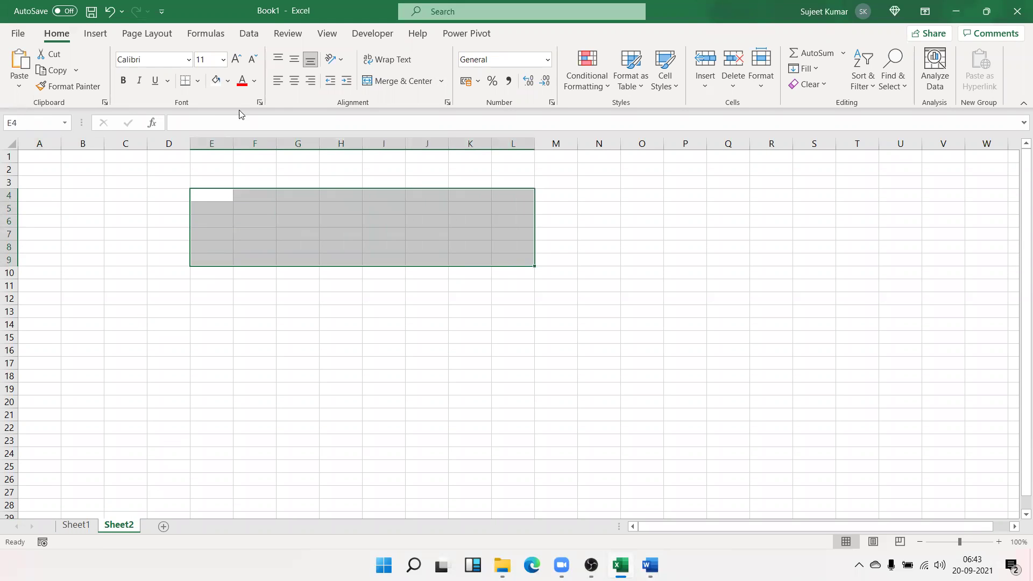
left_click(398, 81)
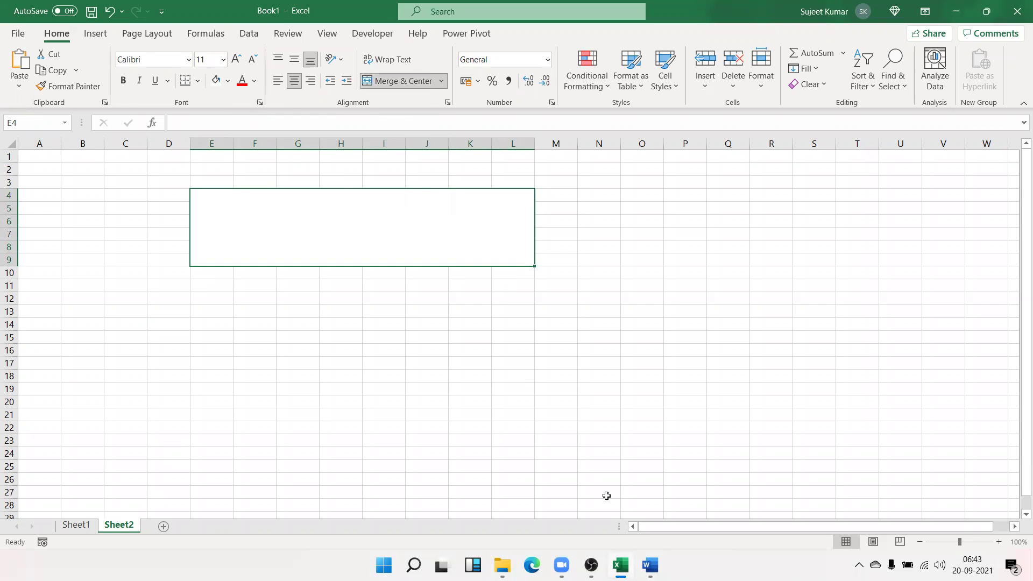
key("alt+Tab")
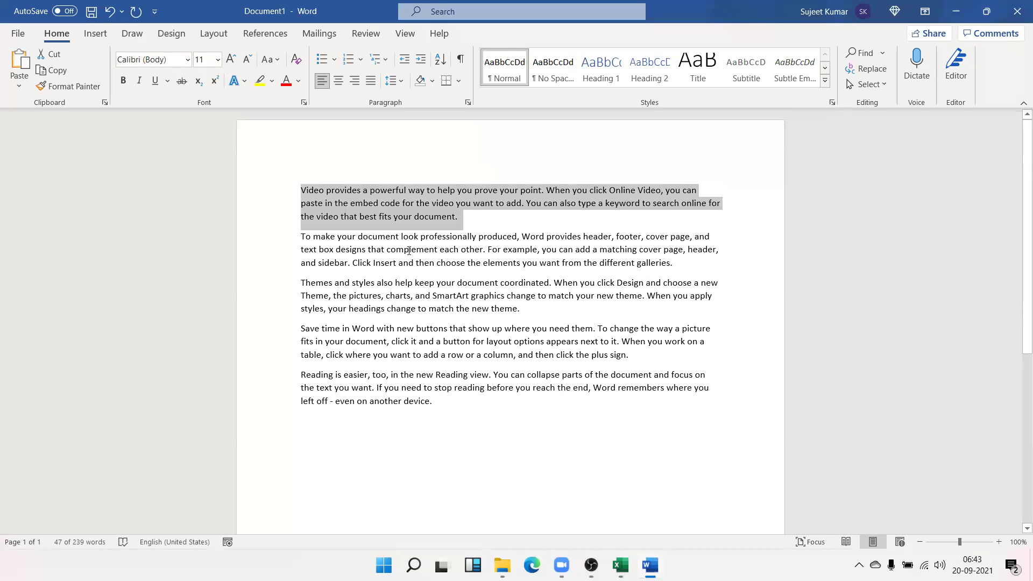
key("alt+Tab")
Try pasting the copied Word paragraph into the merged cell, dismissing the error prompts
left_click(441, 351)
left_click(387, 231)
key("ctrl+v")
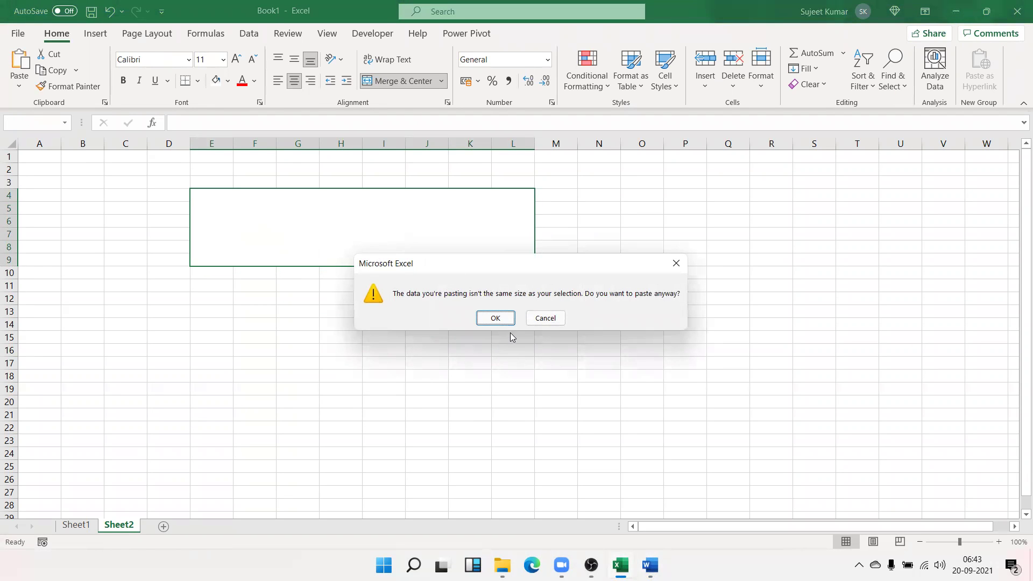
left_click(503, 319)
left_click(504, 320)
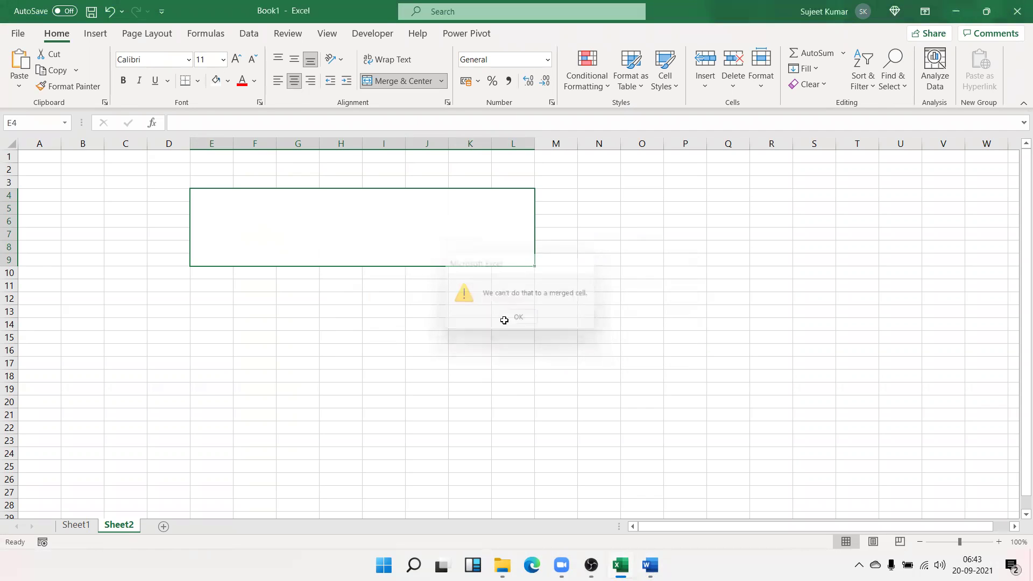
left_click(424, 315)
double_click(416, 241)
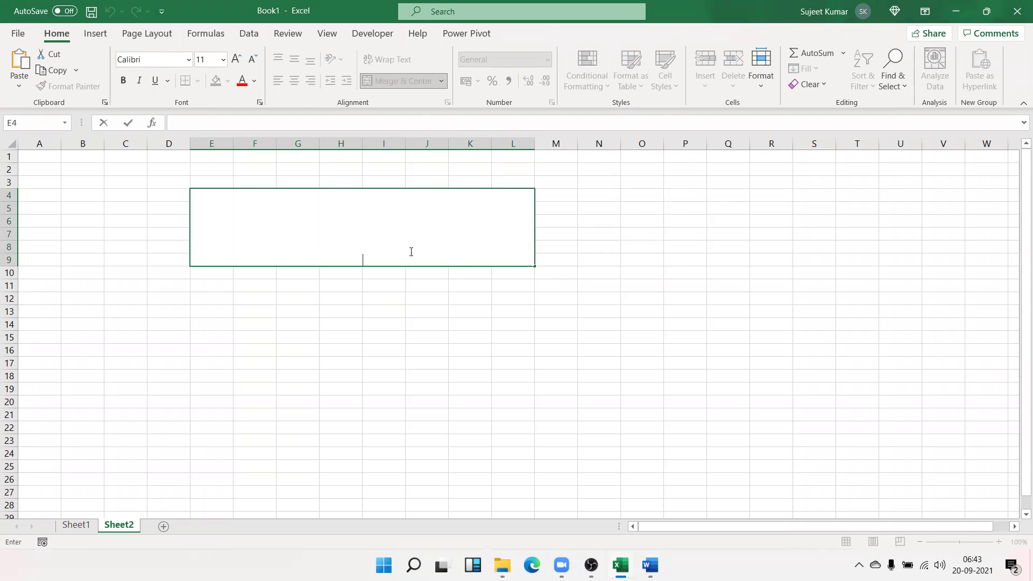
Paste the sample video paragraph into merged cell E4:L9, then wrap, left-align and middle-align it
key("ctrl+v")
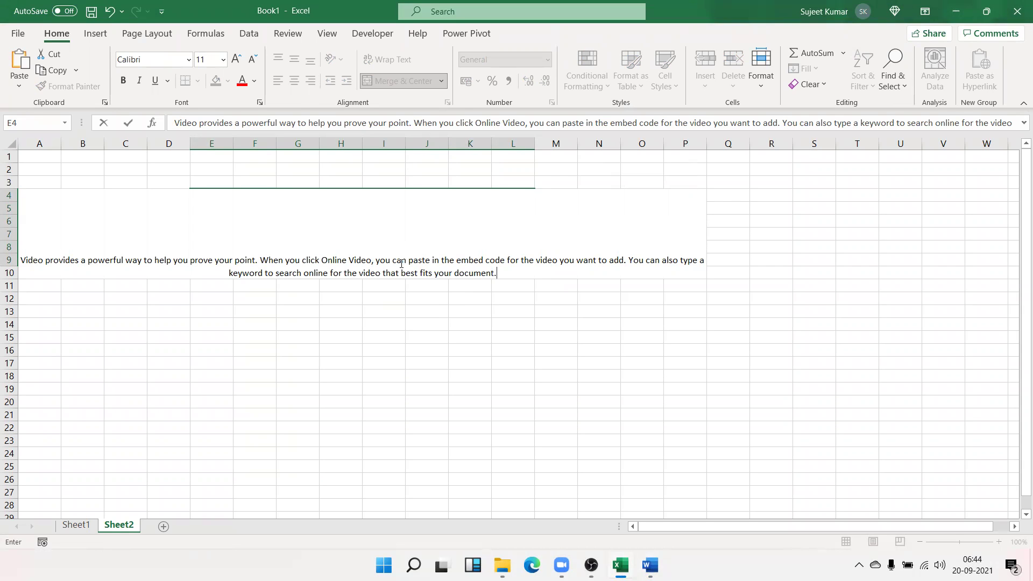
left_click(412, 330)
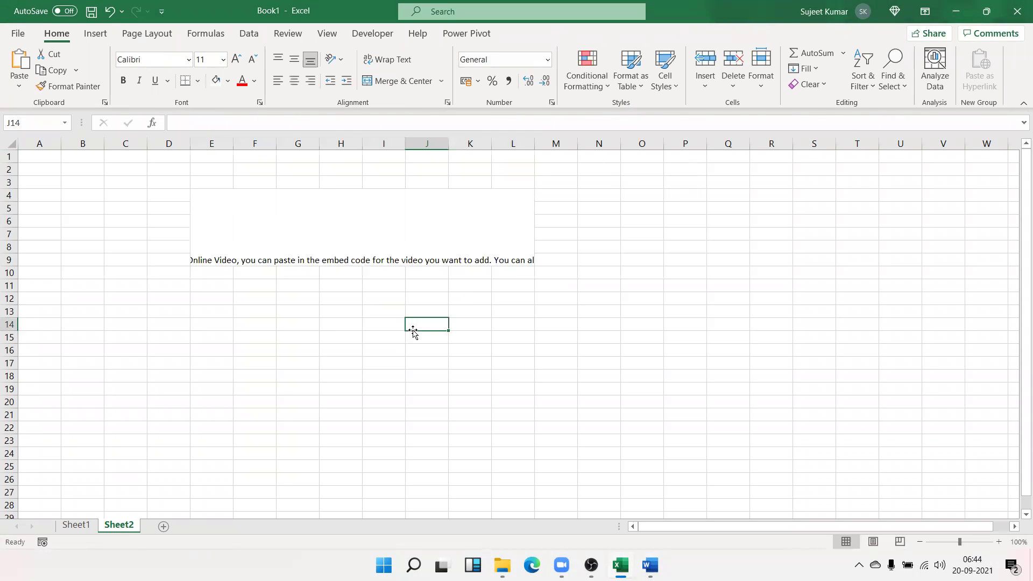
left_click(403, 237)
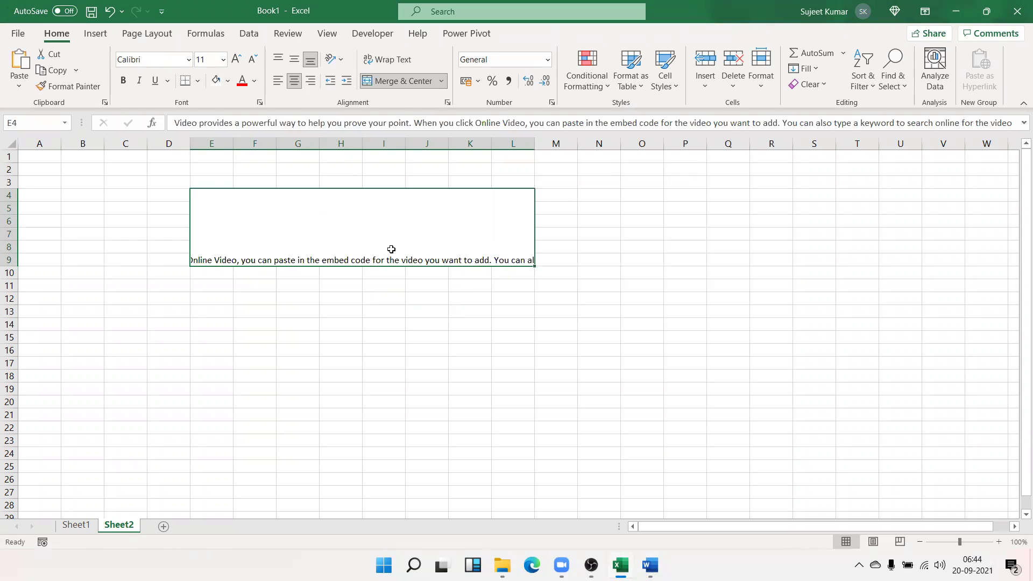
left_click(385, 61)
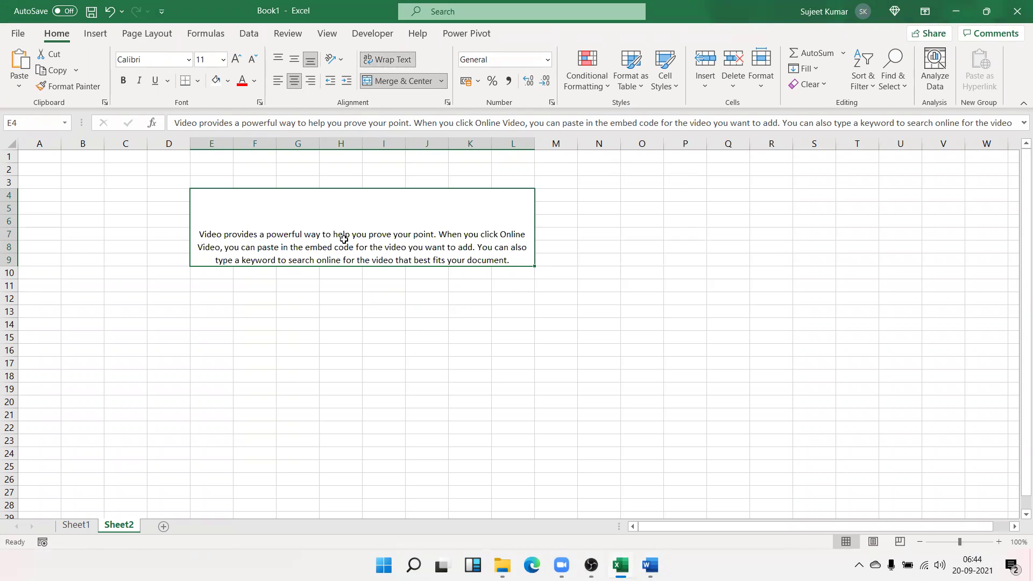
left_click(278, 81)
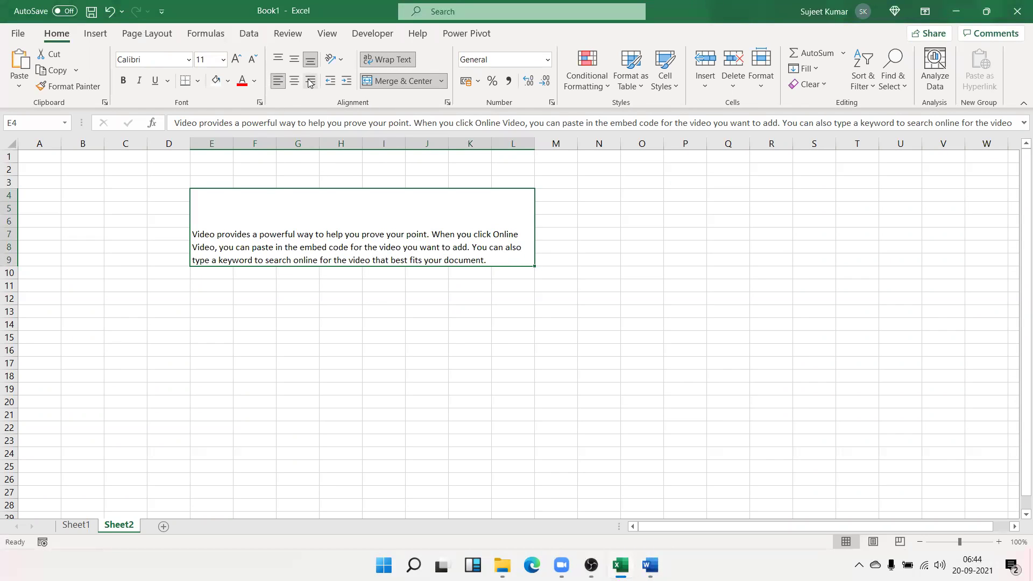
left_click(295, 60)
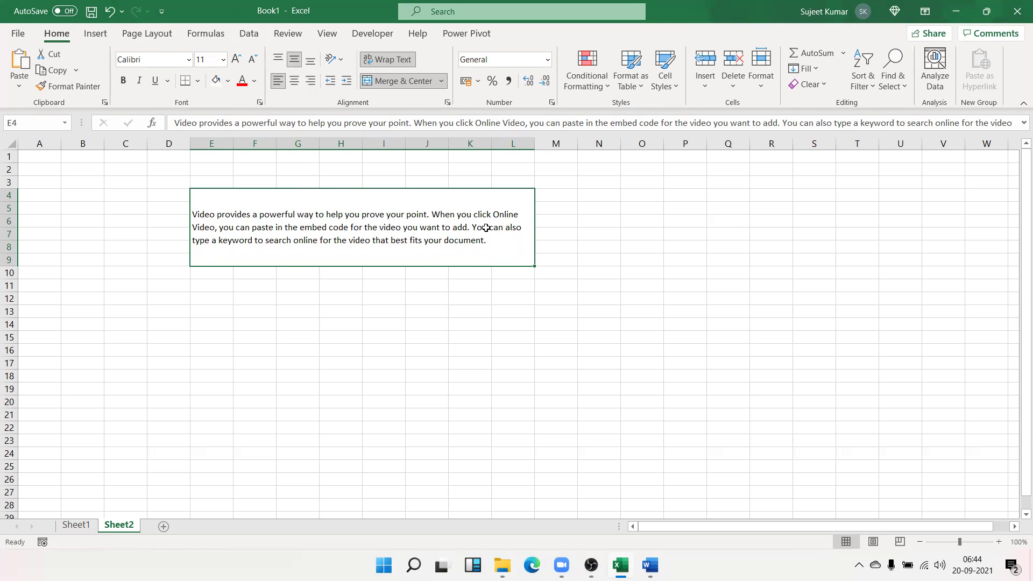
left_click(429, 311)
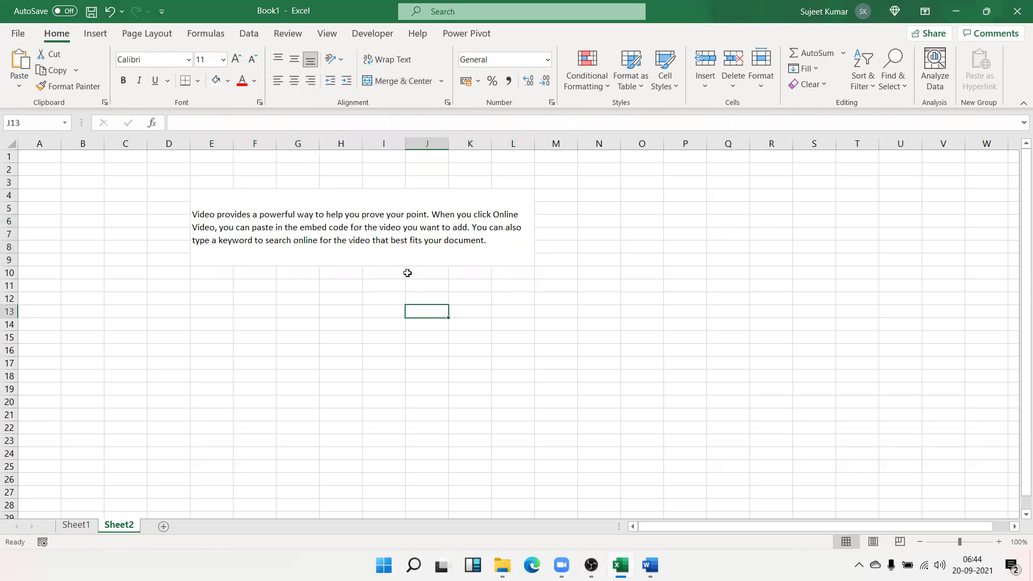
left_click(394, 234)
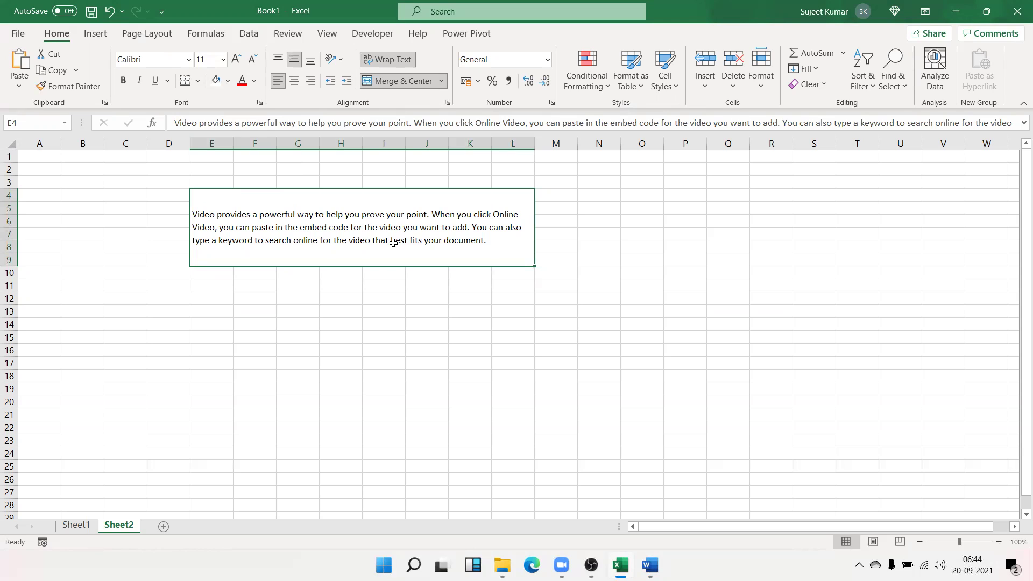
Select the words 'embed code' inside the paragraph in E4:L9
double_click(400, 232)
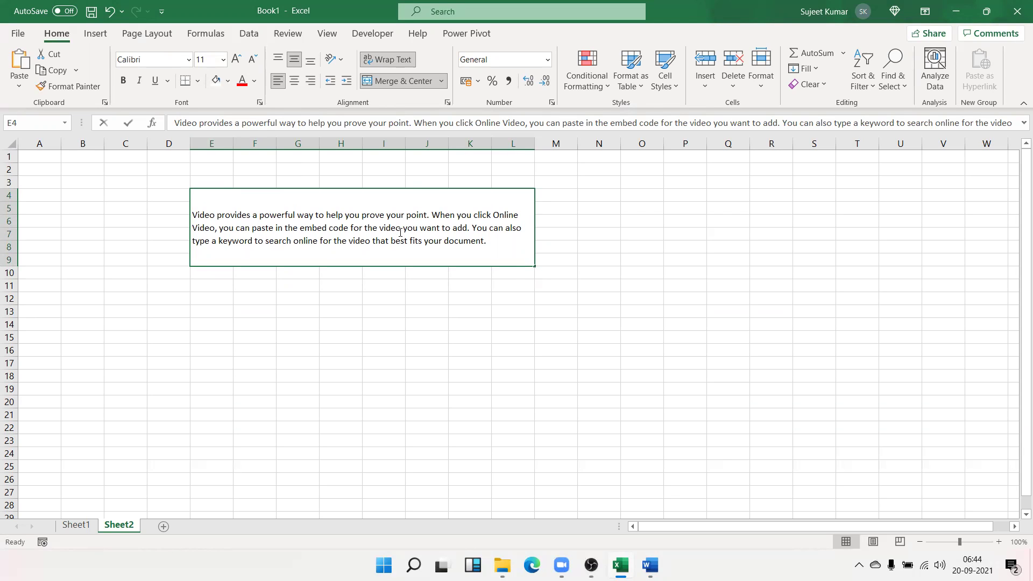
left_click_drag(493, 215, 502, 217)
double_click(319, 230)
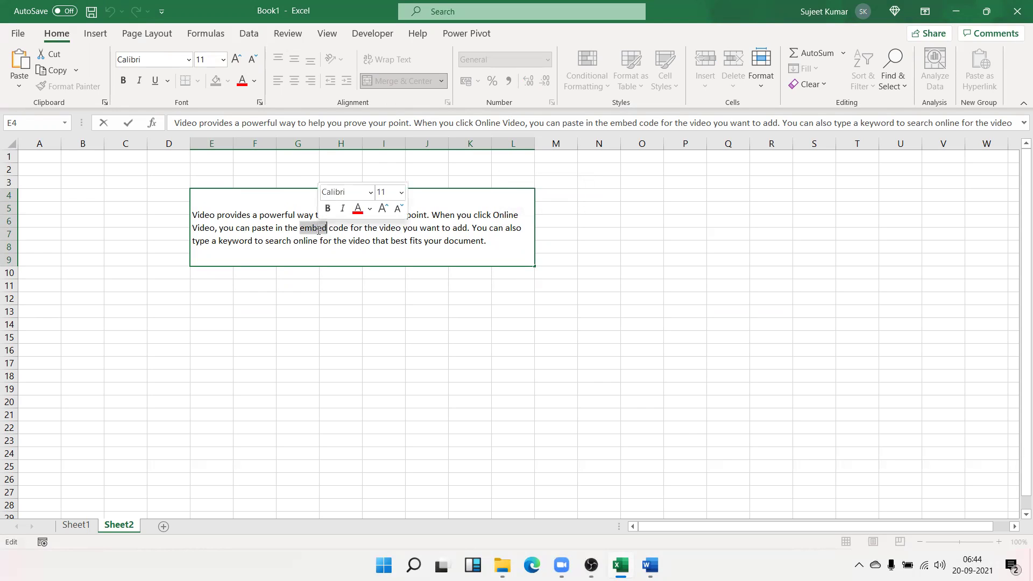
left_click(351, 228, "shift")
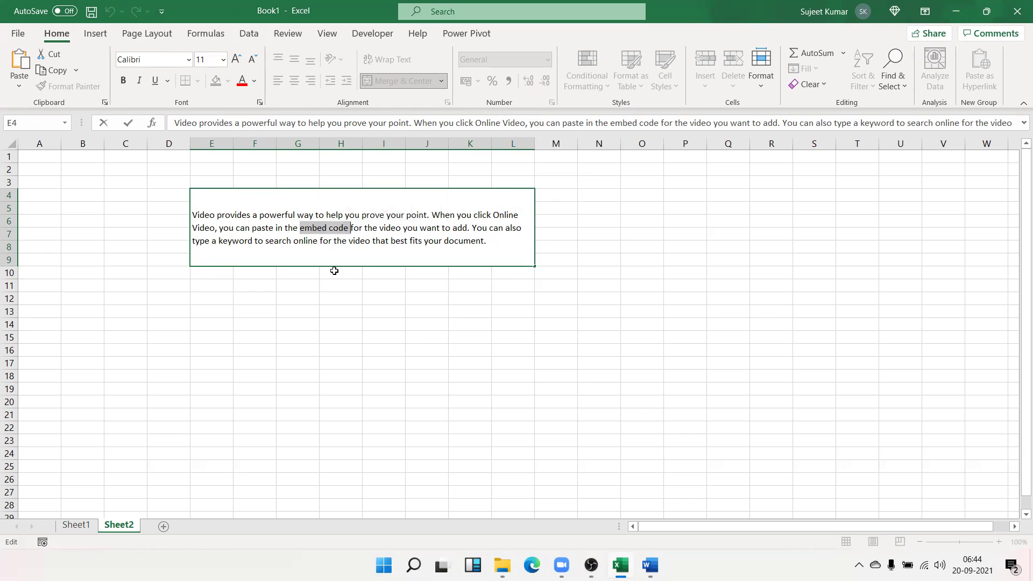
Make the selected words red with strikethrough in the Format Cells Font settings
right_click(324, 230)
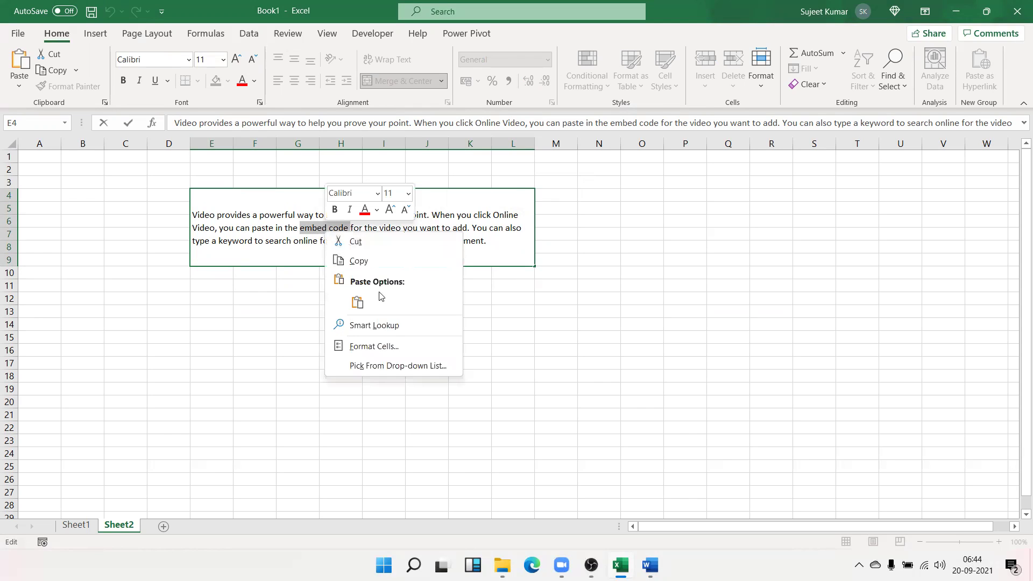
left_click(383, 347)
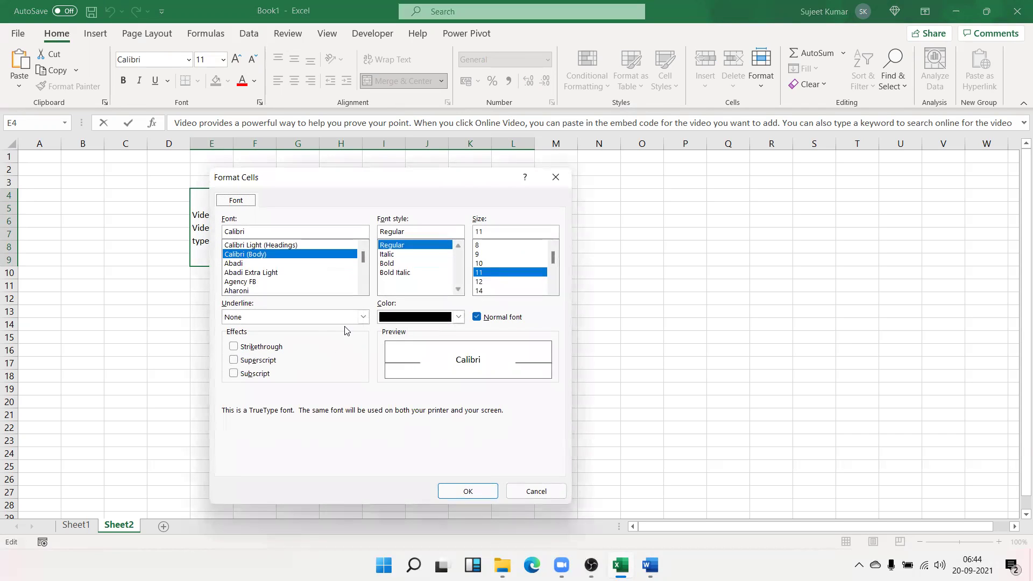
left_click(401, 322)
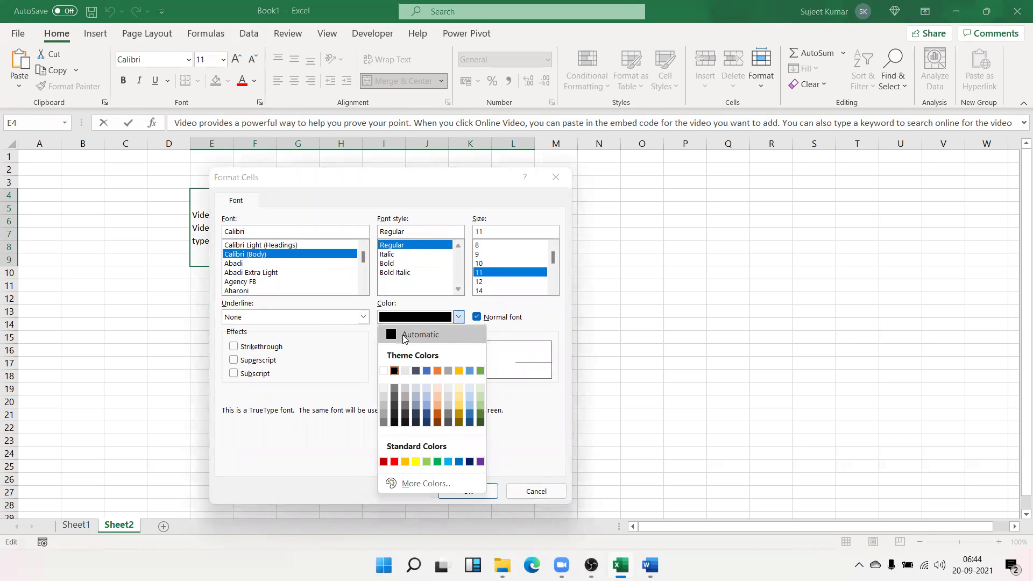
left_click(398, 459)
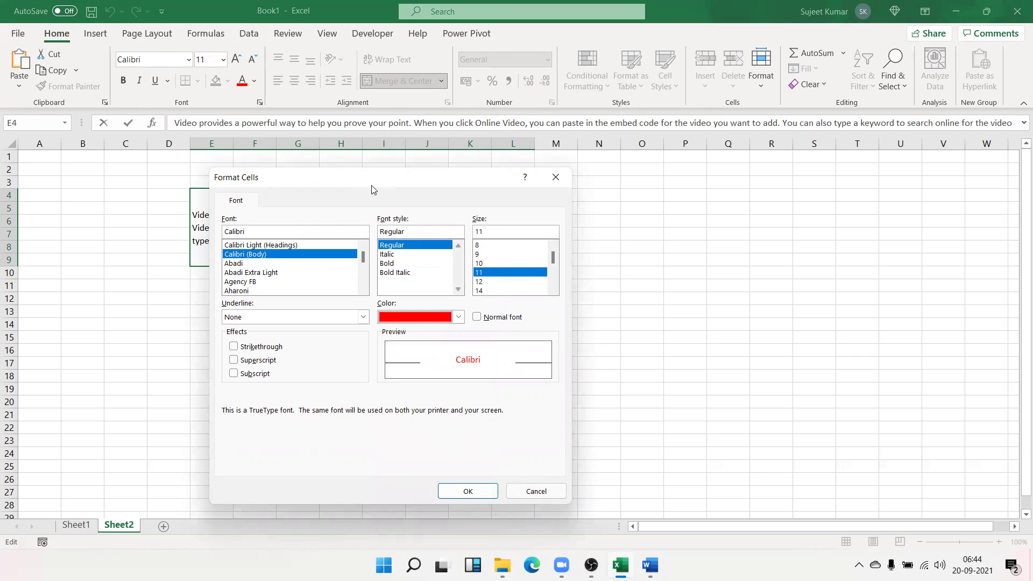
left_click_drag(372, 182, 588, 168)
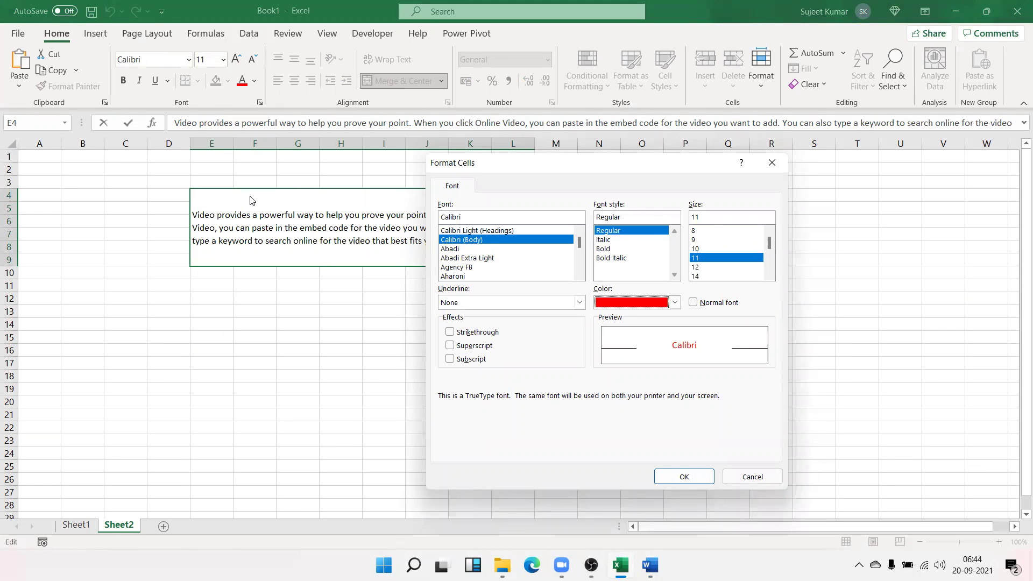
left_click(486, 337)
left_click(666, 481)
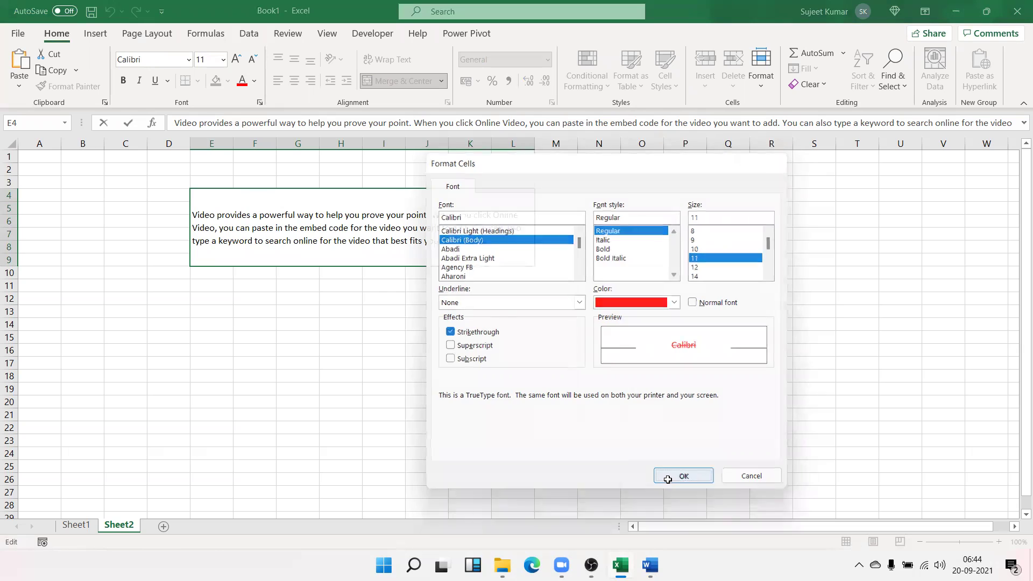
left_click(440, 373)
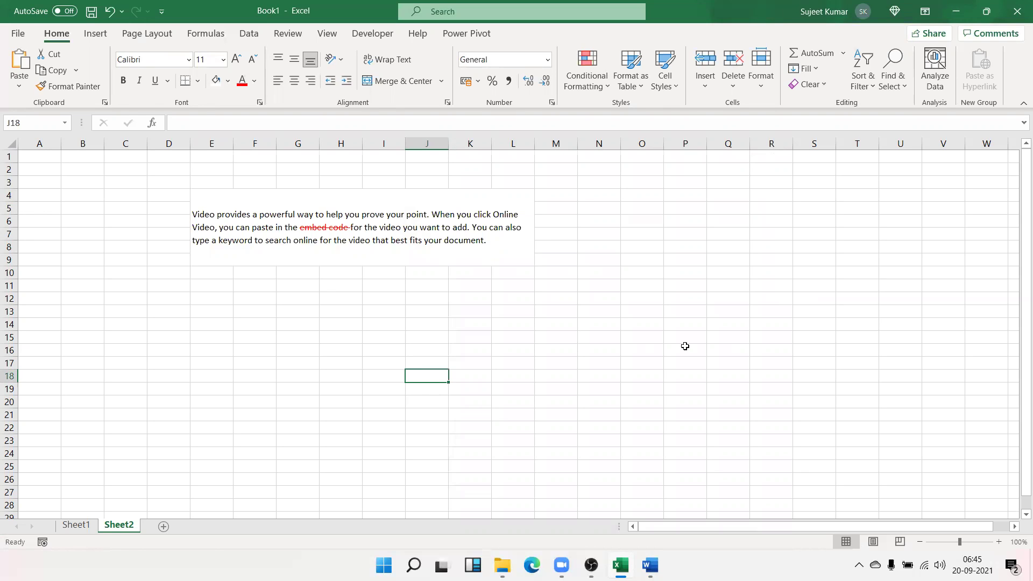
Insert three blank columns at the left and enter 85, 36, 52, 36, 32, 36, 36 down from C1
left_click(38, 143)
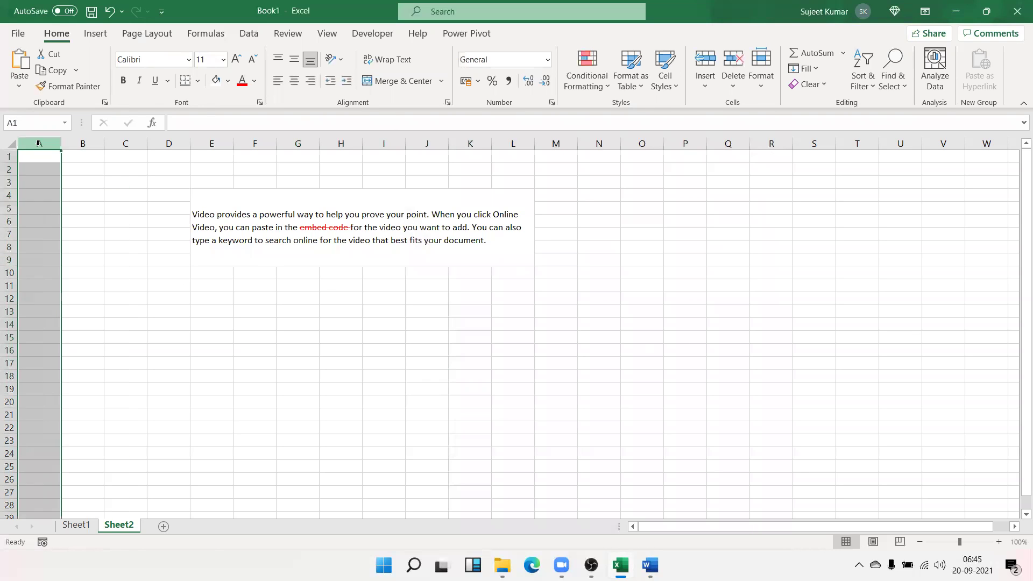
key("ctrl+shift+equal")
key("ctrl+shift+equal")
key("ctrl+shift+equal")
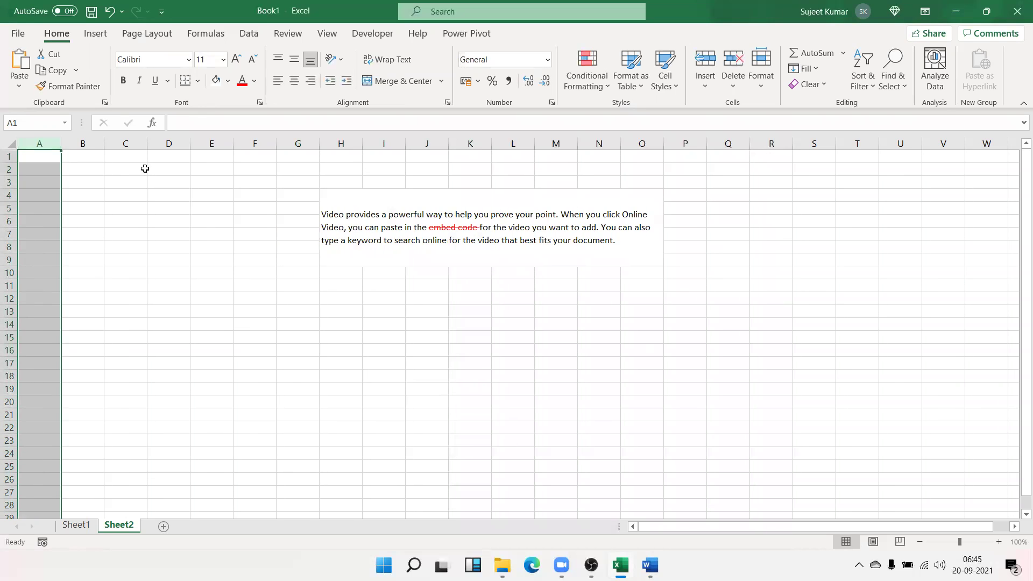
left_click(142, 162)
type("85")
key("Return")
type("36")
key("Return")
type("52")
key("Return")
type("36")
key("Return")
type("32")
key("Return")
type("36")
key("Return")
type("36")
key("Return")
Enter the remaining numbers down to 65 in C13 and narrow column C
type("32")
key("Return")
type("36")
key("Return")
type("3")
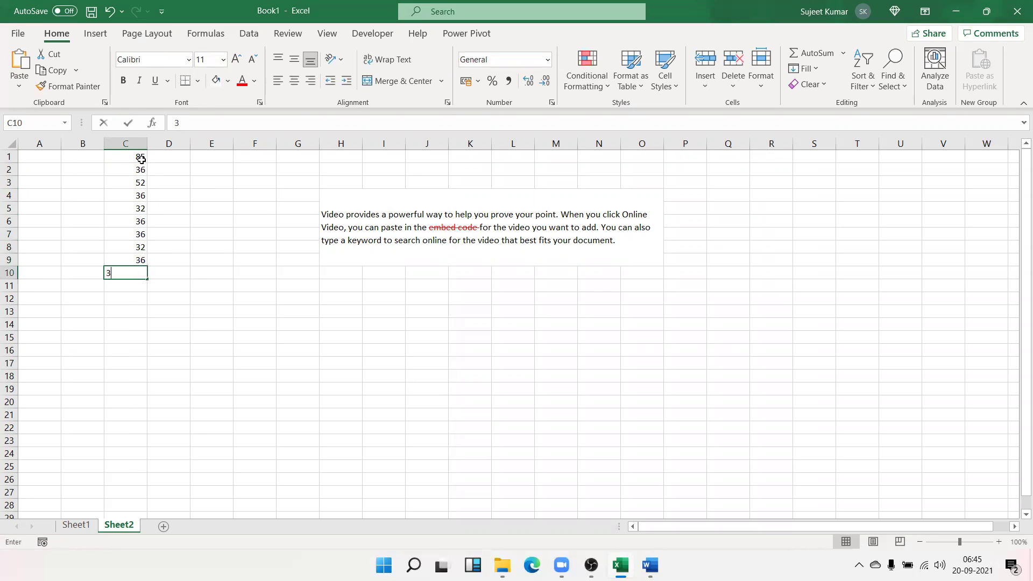
type("32")
key("Return")
type("36")
key("Return")
type("65")
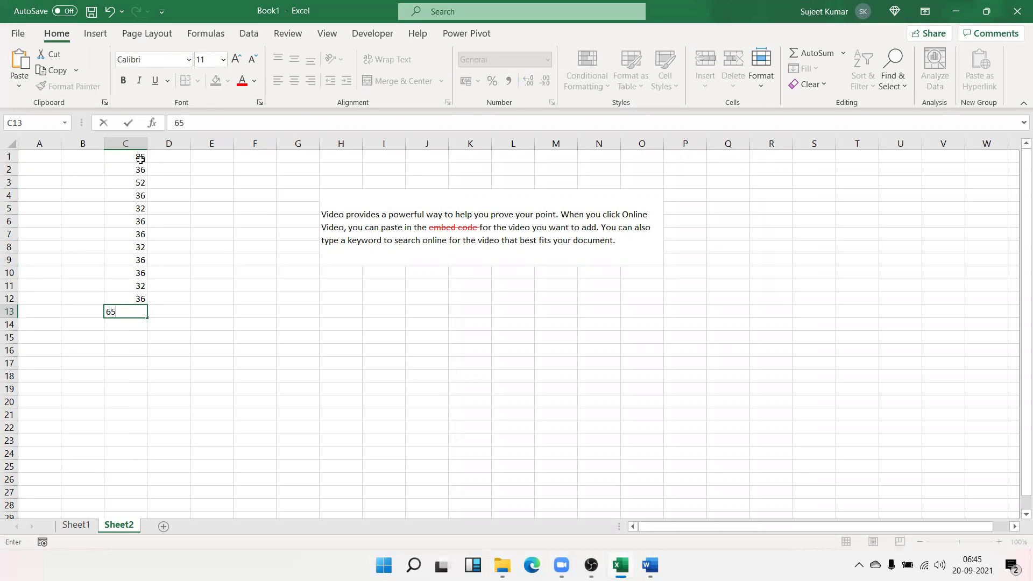
key("Return")
left_click_drag(148, 144, 122, 313)
Centre the C1:C13 numbers horizontally and vertically, then zoom in to check the alignment
left_click(120, 213)
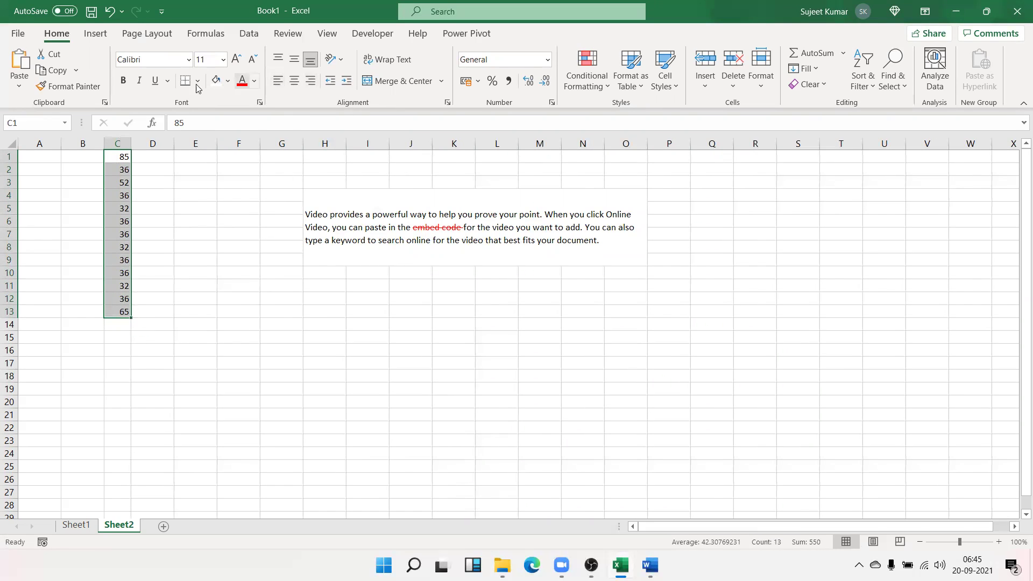
left_click(295, 60)
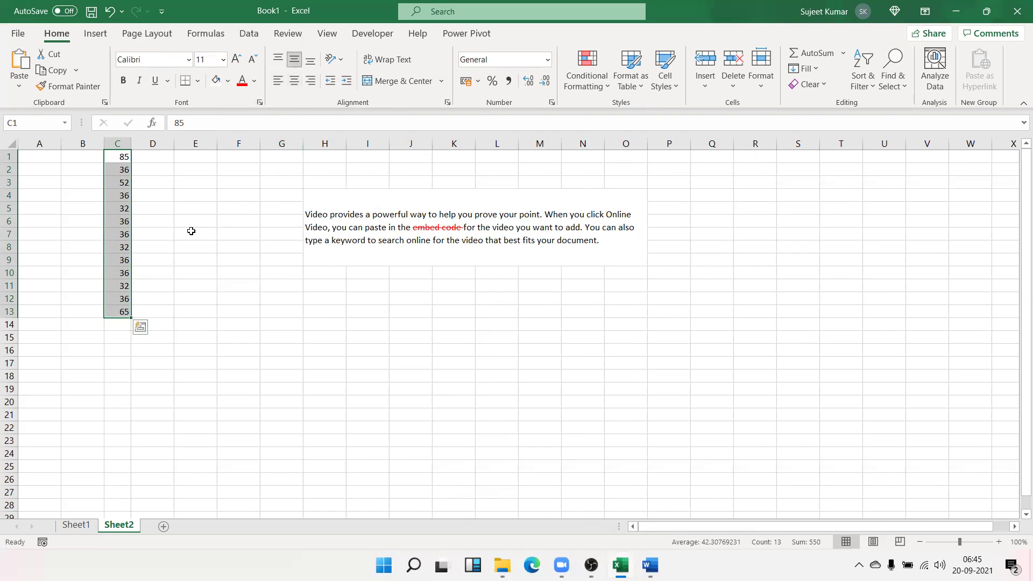
left_click(294, 81)
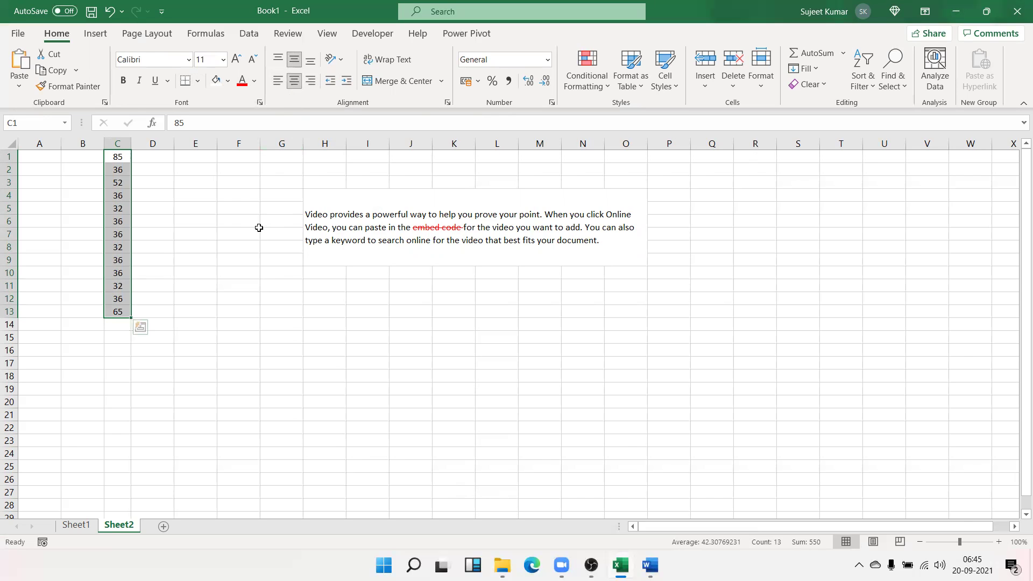
scroll(259, 227, "up", 4)
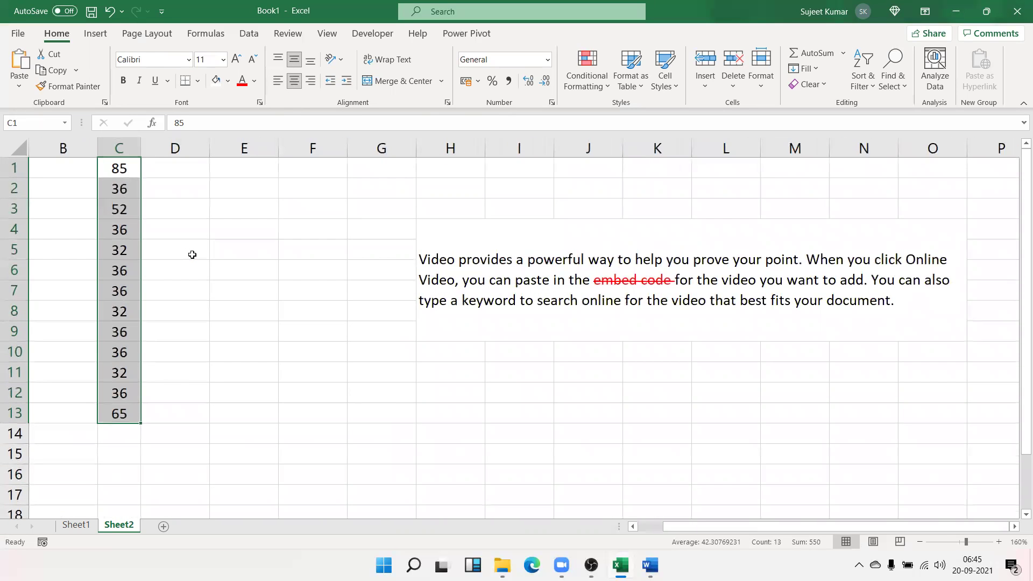
scroll(192, 254, "up", 3)
left_click(221, 258)
left_click_drag(800, 527, 647, 528)
left_click(286, 301)
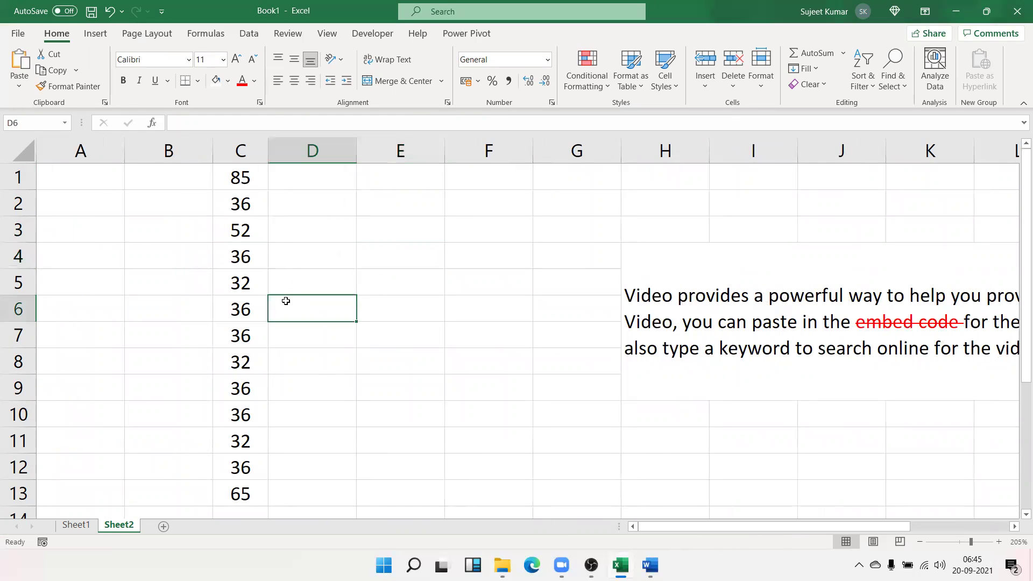
left_click(245, 305)
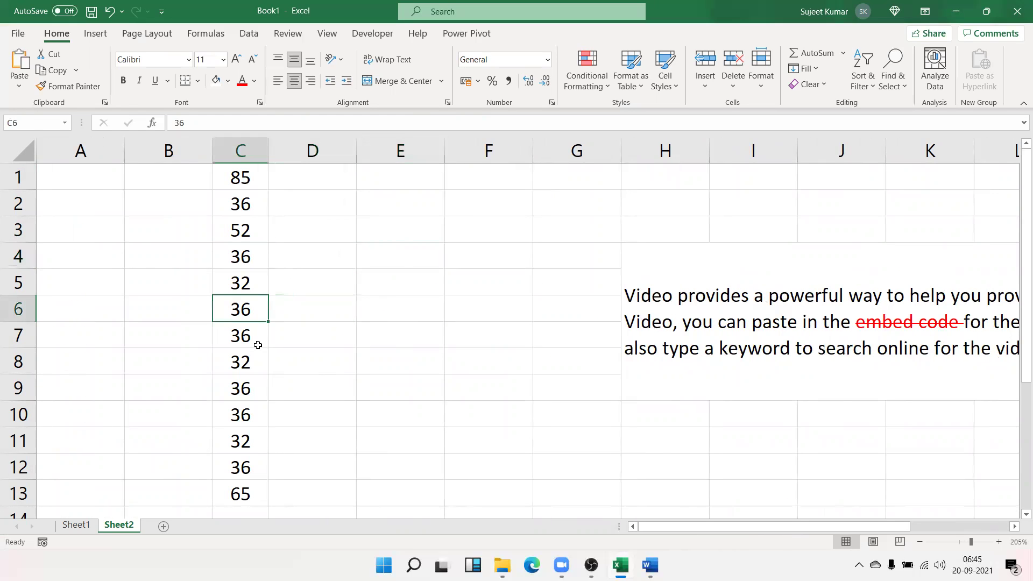
left_click(482, 284)
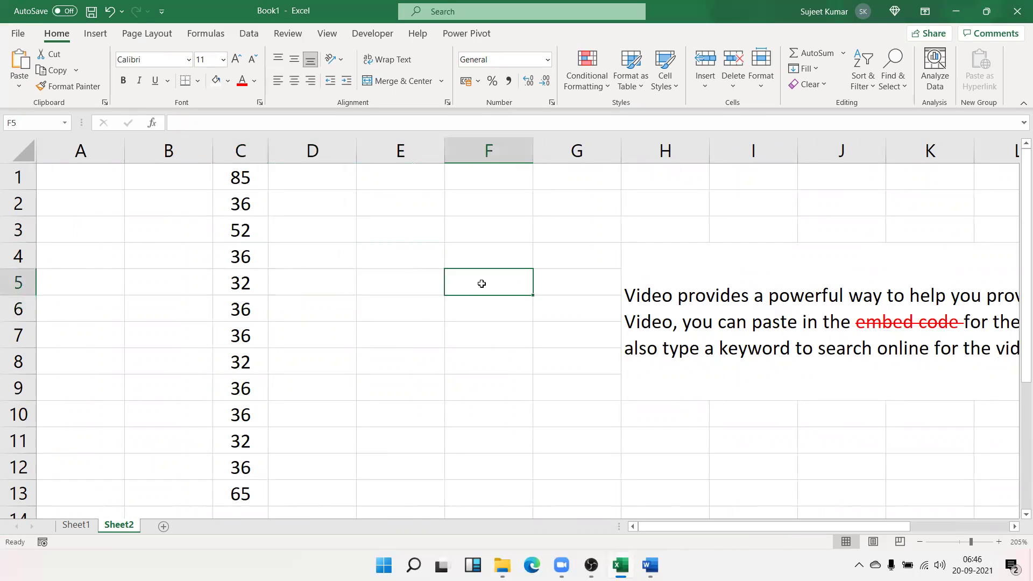
left_click(680, 25)
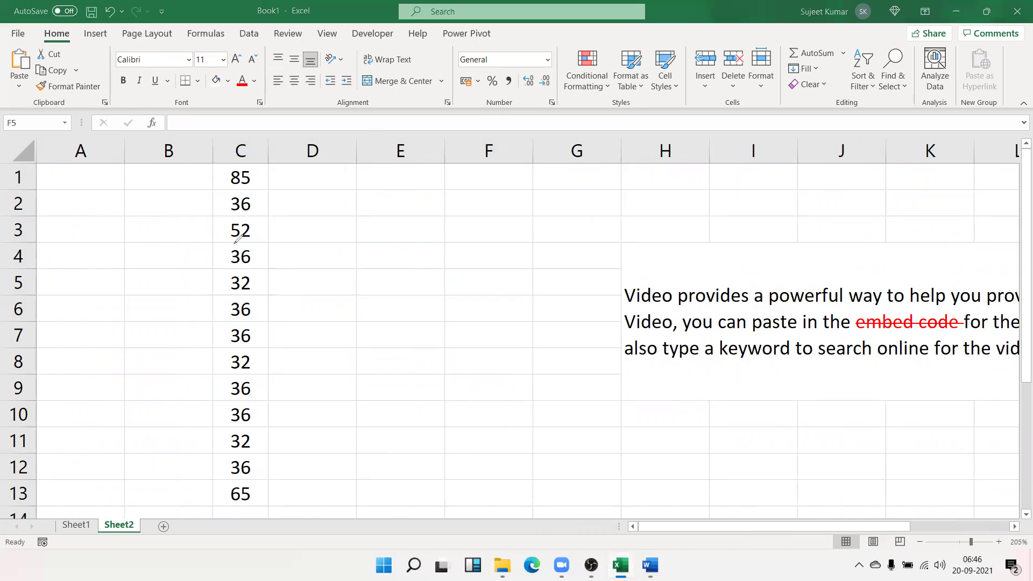
Draw a blue cross over the 36 in C4 with the screen pen, then leave drawing mode
mouse_move(214, 242)
left_mouse_down()
mouse_move(256, 270)
mouse_move(234, 272)
left_mouse_up()
key("Escape")
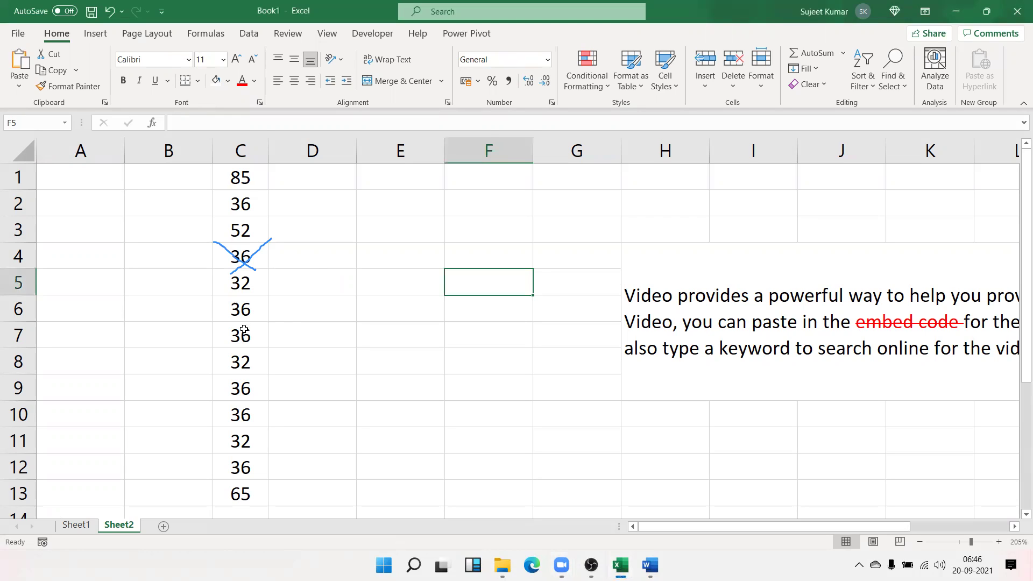
left_click(244, 330)
Cross out C7 with thick red diagonal borders in both directions
right_click(244, 330)
left_click(307, 476)
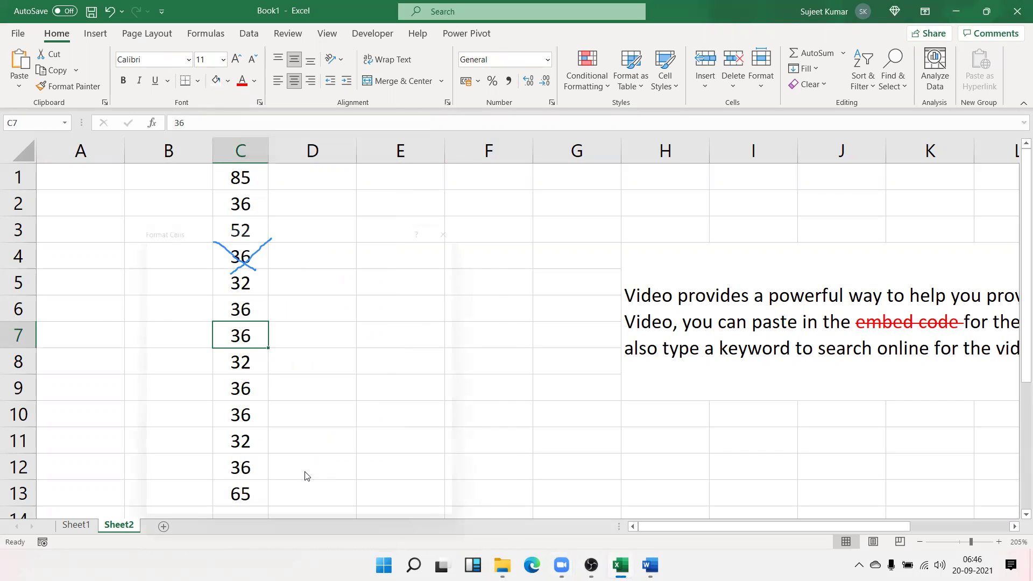
left_click(286, 240)
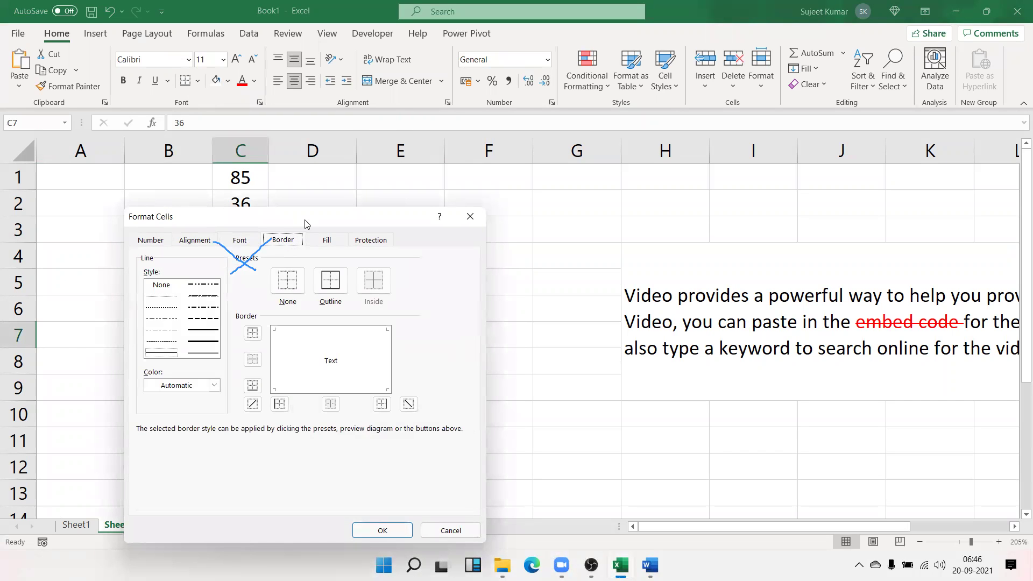
left_click_drag(309, 226, 634, 175)
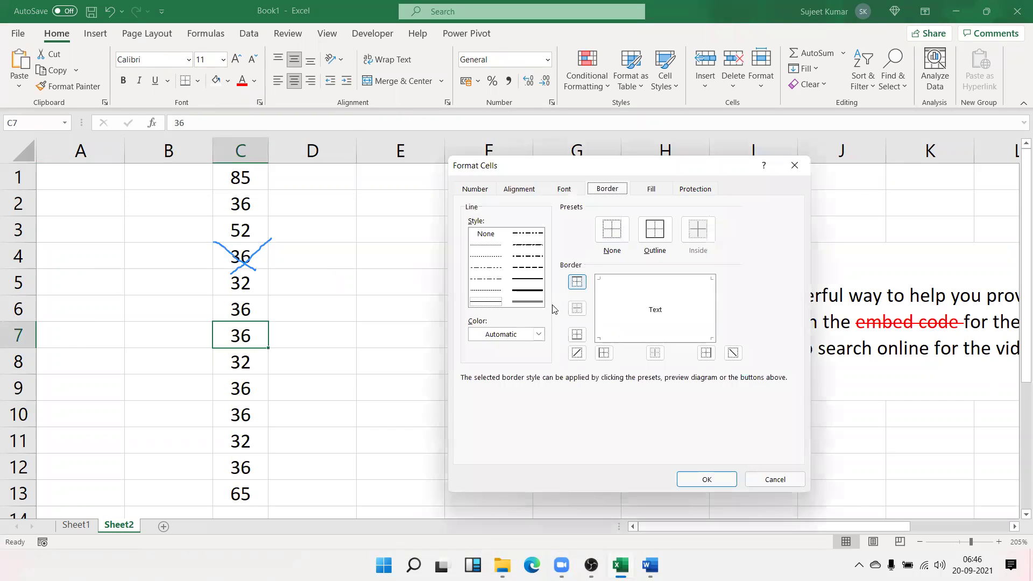
left_click(510, 334)
left_click(485, 478)
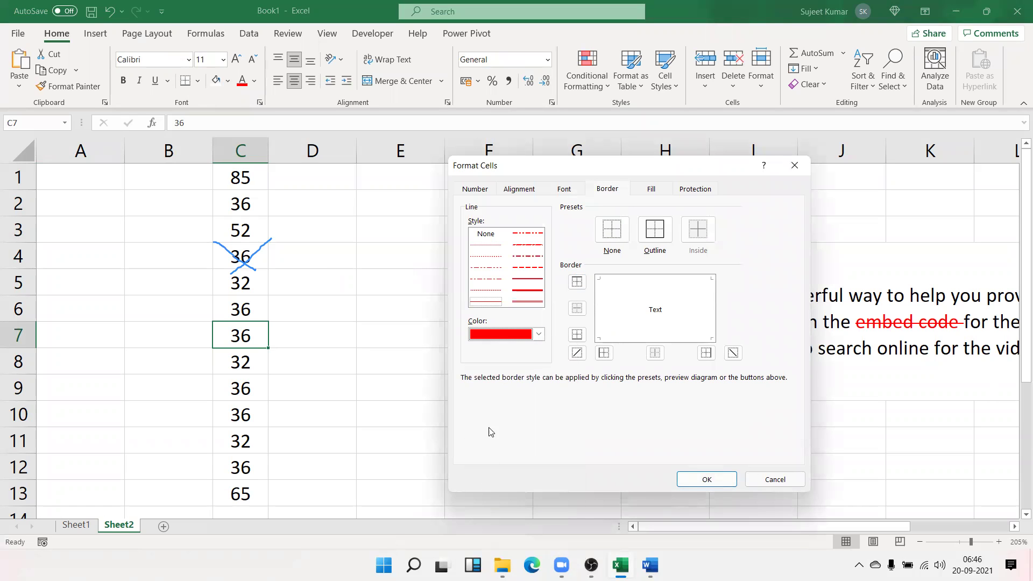
left_click(526, 291)
left_click(577, 353)
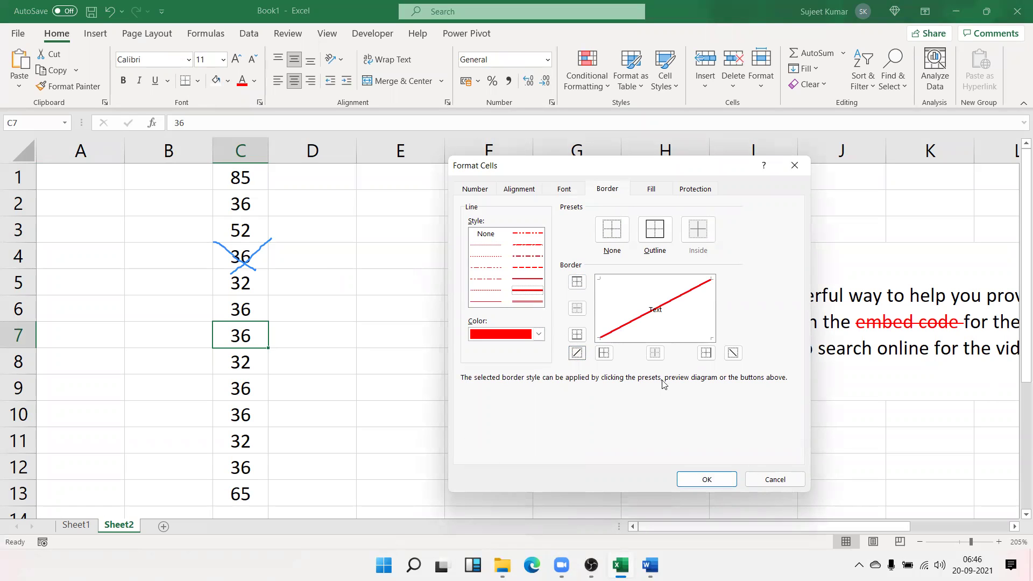
left_click(733, 353)
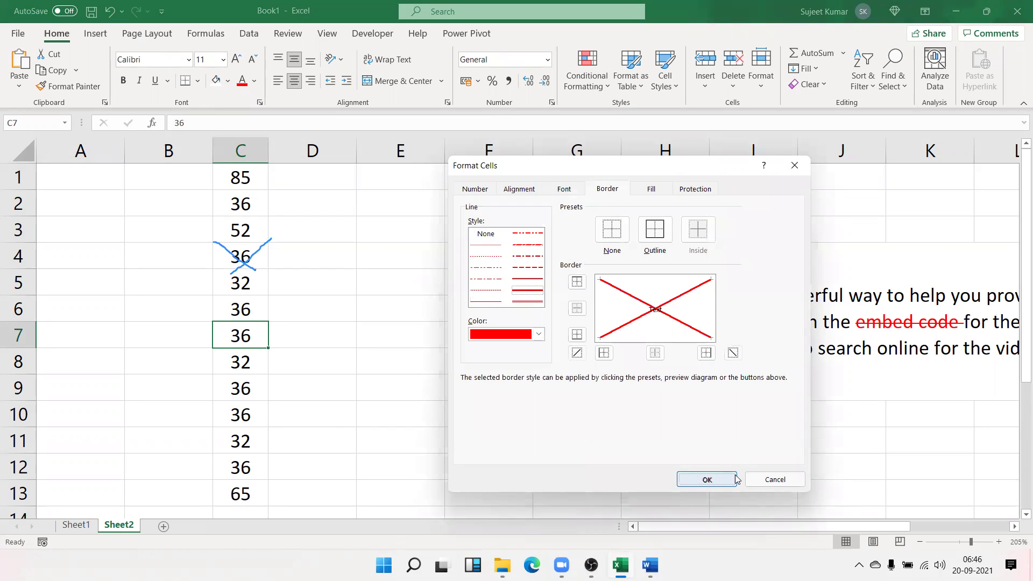
left_click(726, 480)
Select C9 and open its cell formatting dialog
left_click(346, 426)
left_click(248, 395)
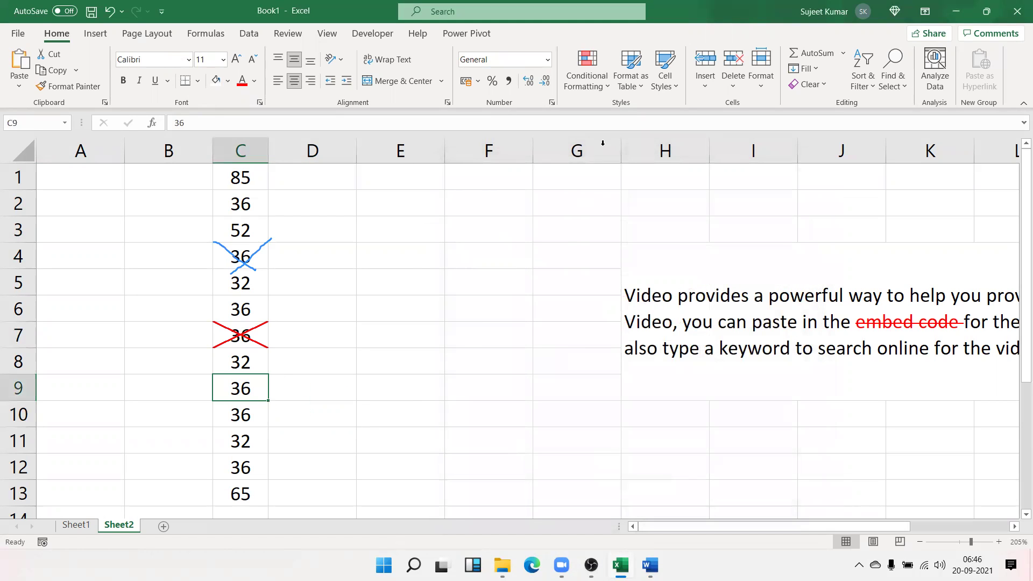
left_click(552, 102)
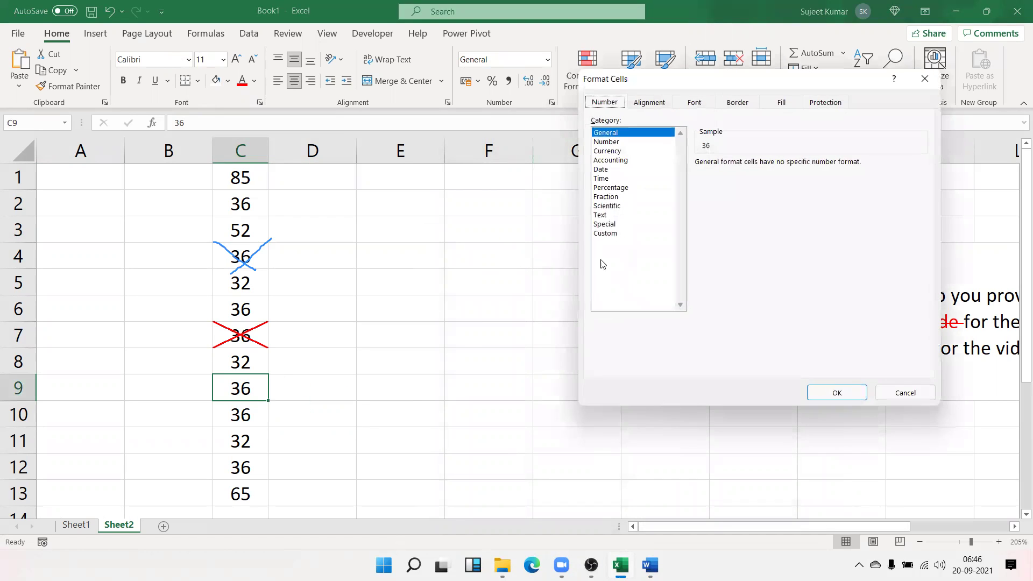
Give C9 thick light green left and rising-diagonal borders to form a tick
left_click(667, 104)
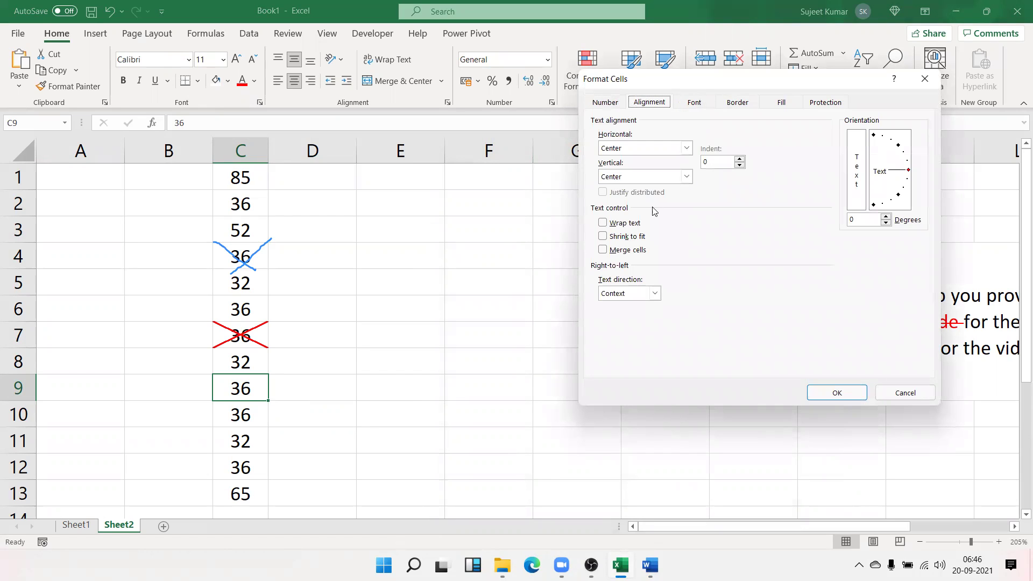
left_click(738, 104)
left_click(669, 247)
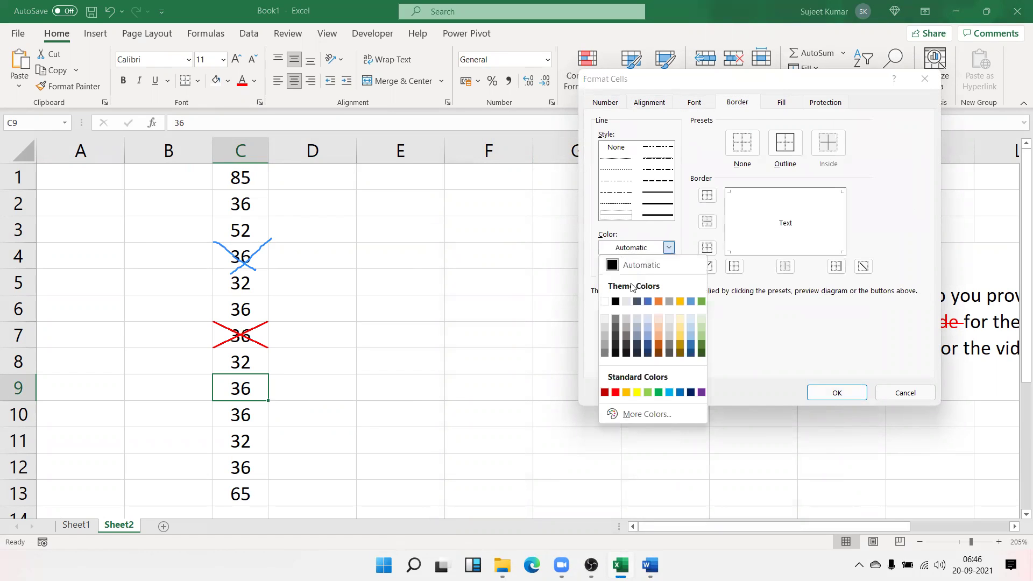
left_click(648, 392)
left_click(658, 204)
left_click(734, 266)
left_click(707, 266)
left_click(843, 392)
left_click(478, 380)
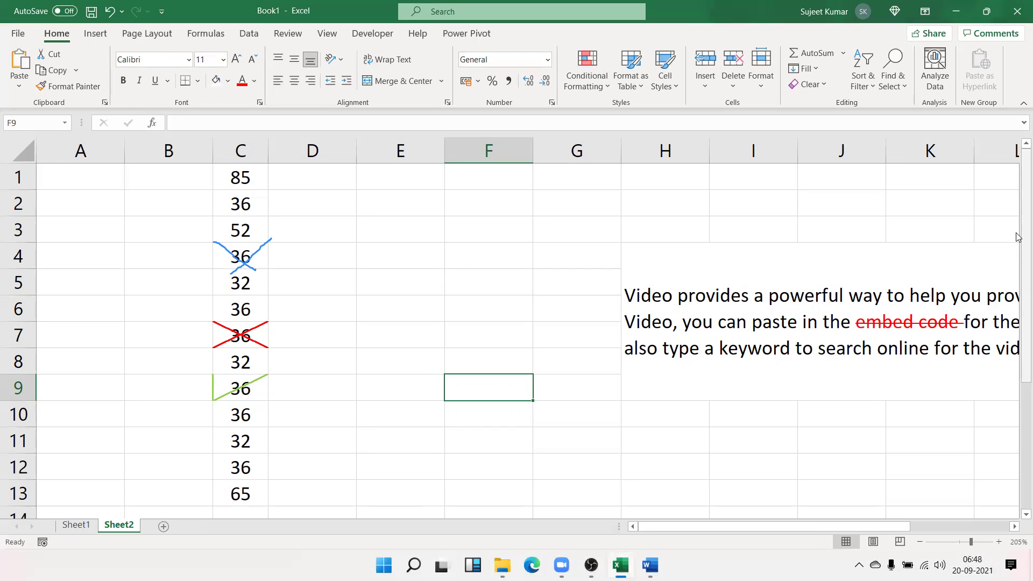
Move around the sheet, cancel a stray P typed in XFD1, and return to A1
left_click(345, 326)
left_click(392, 221)
left_click_drag(309, 186, 318, 192)
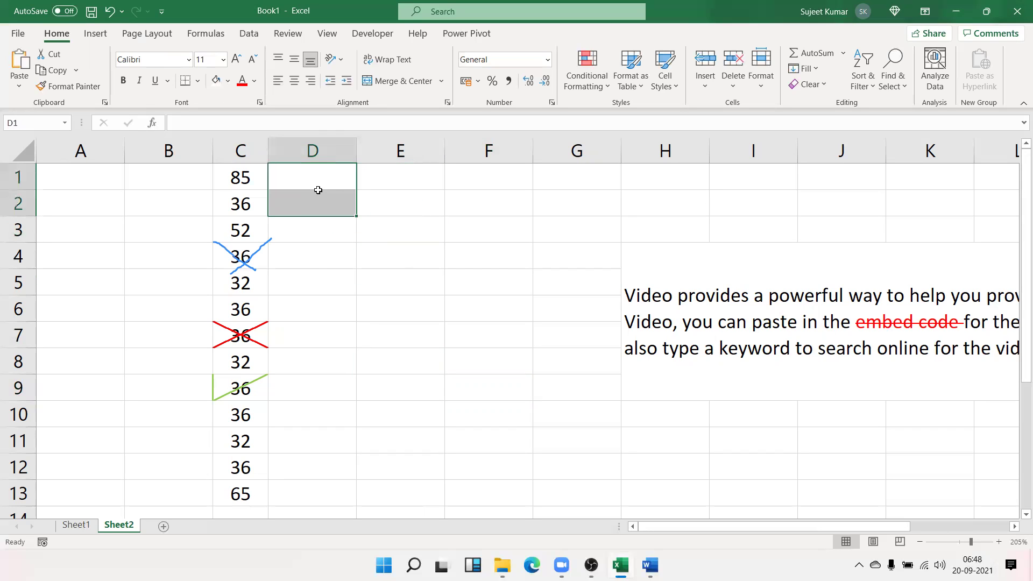
left_click_drag(233, 445, 264, 334)
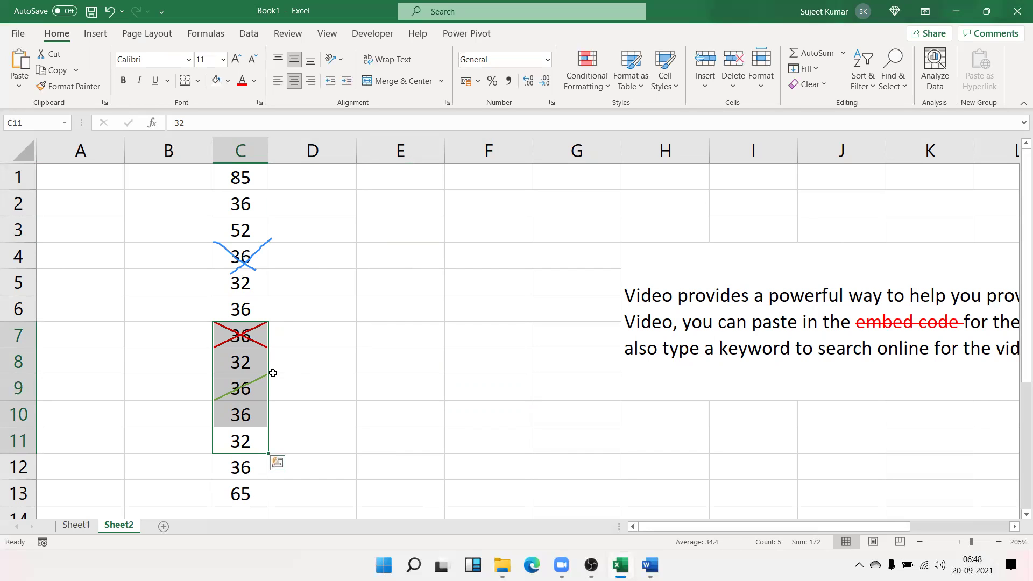
key("ctrl+Up")
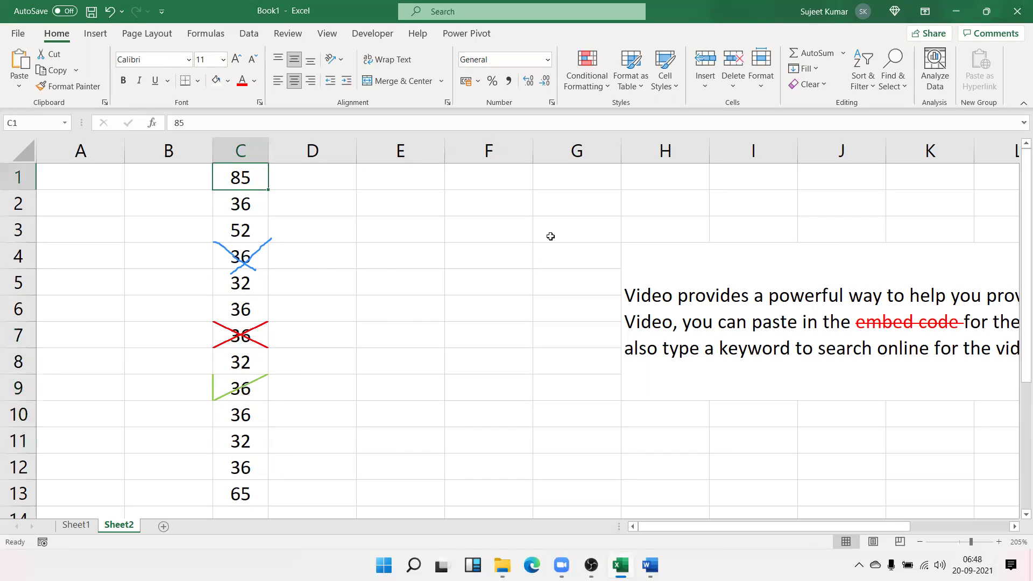
key("ctrl+Right")
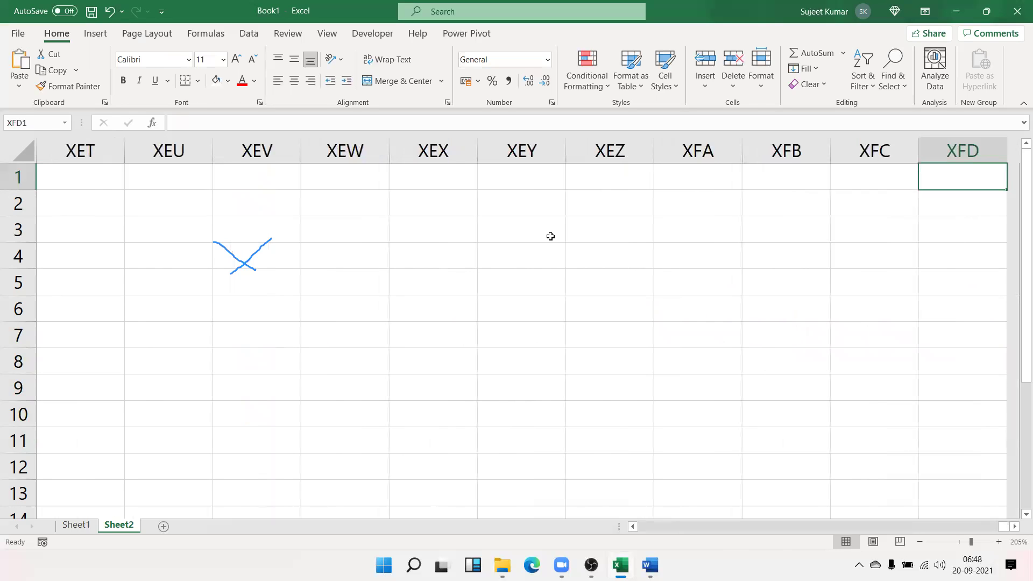
type("P")
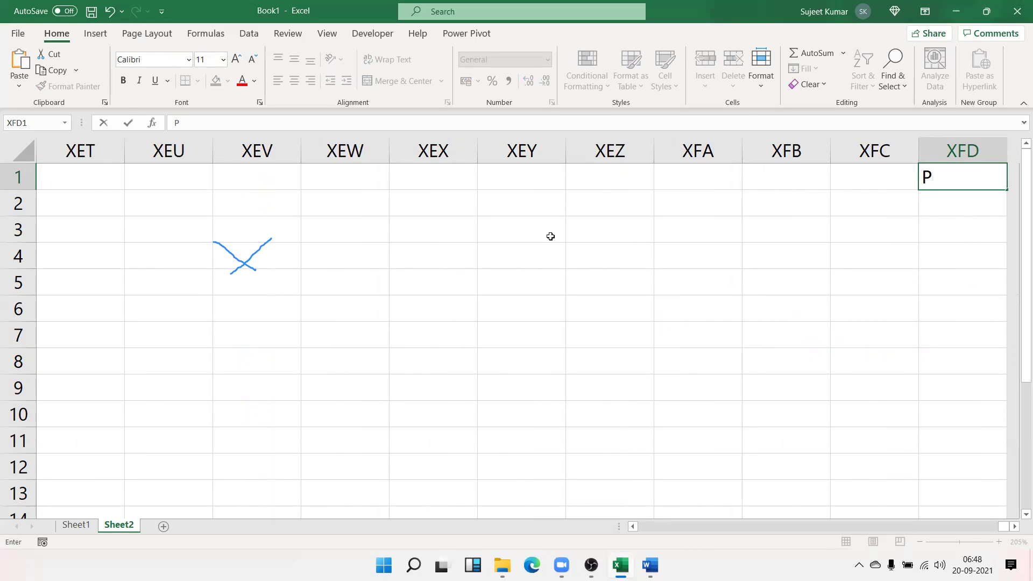
key("Escape")
key("ctrl+Home")
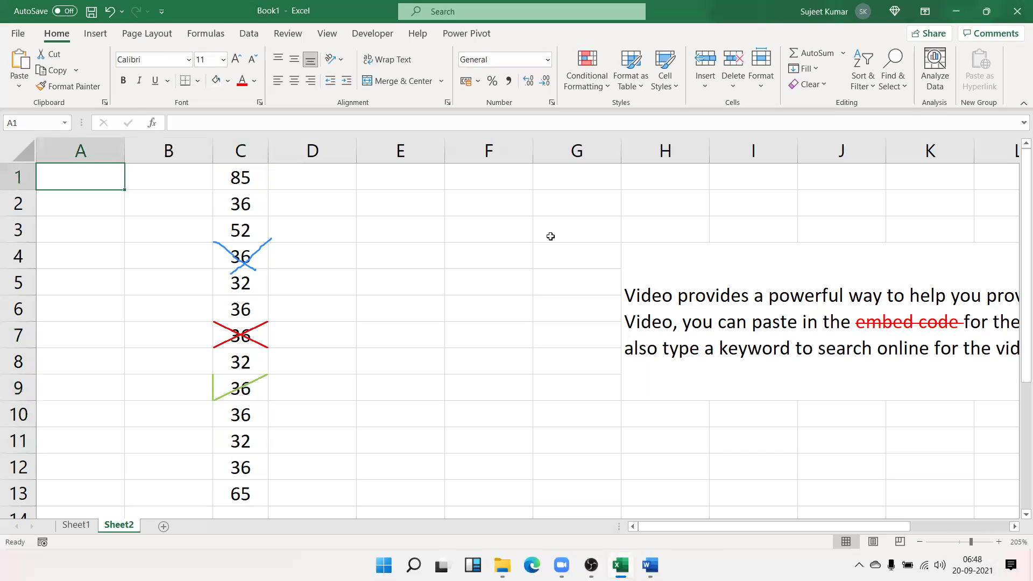
Enter P in D1 and fill it down through D13 with Ctrl+D
key("Right")
key("Right")
key("Right")
type("P")
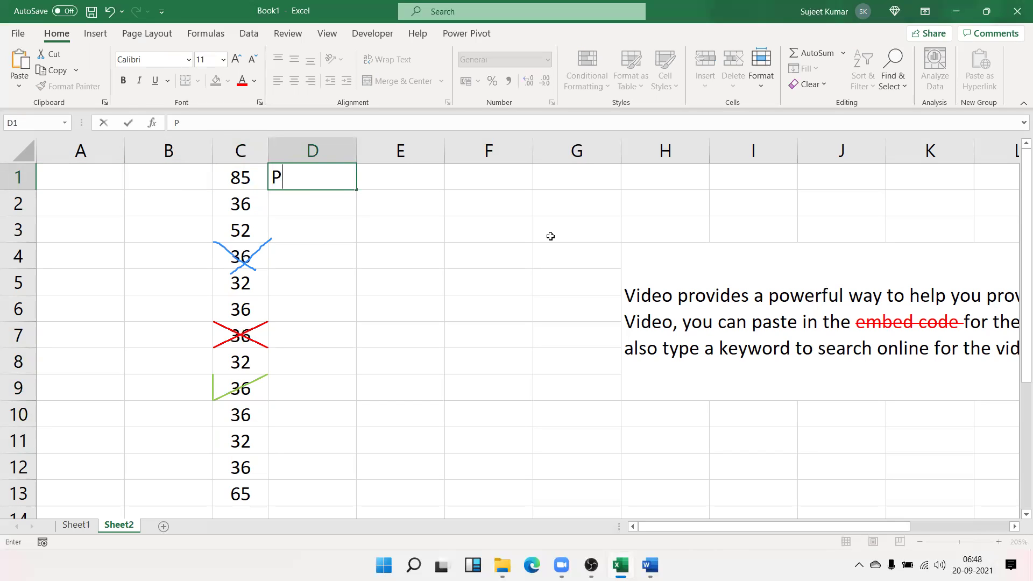
key("Return")
key("Left")
key("Right")
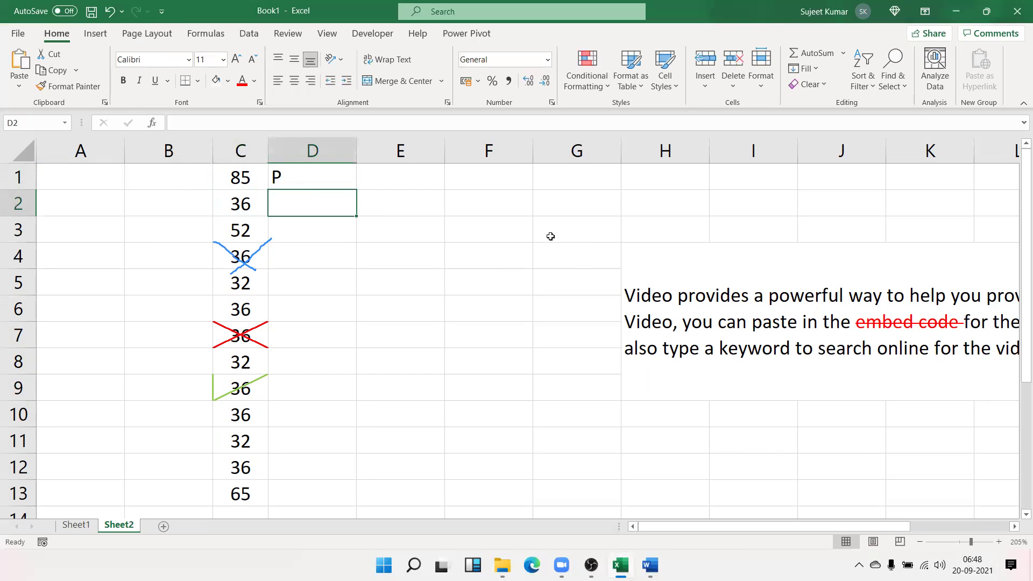
key("Up")
key("Left")
key("ctrl+Down")
key("Right")
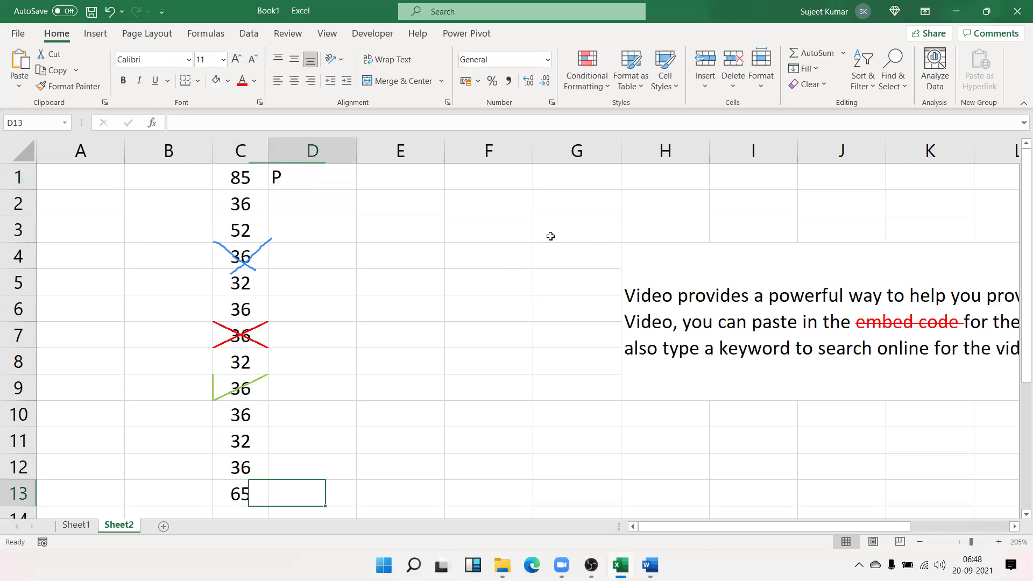
key("ctrl+shift+Up")
key("ctrl+d")
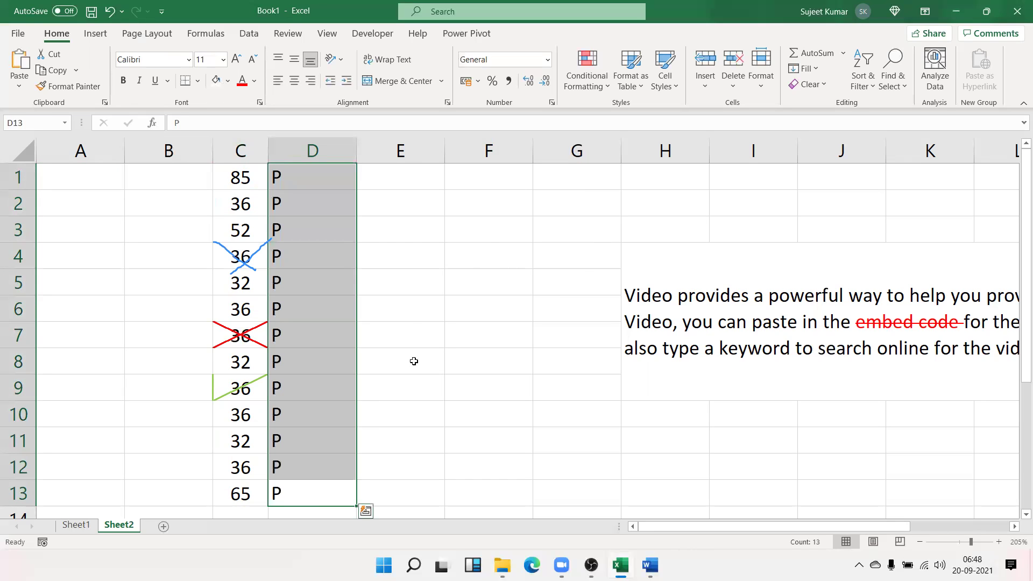
Set the font of D1:D13 to Wingdings 2 so the P entries become check marks
left_click(188, 59)
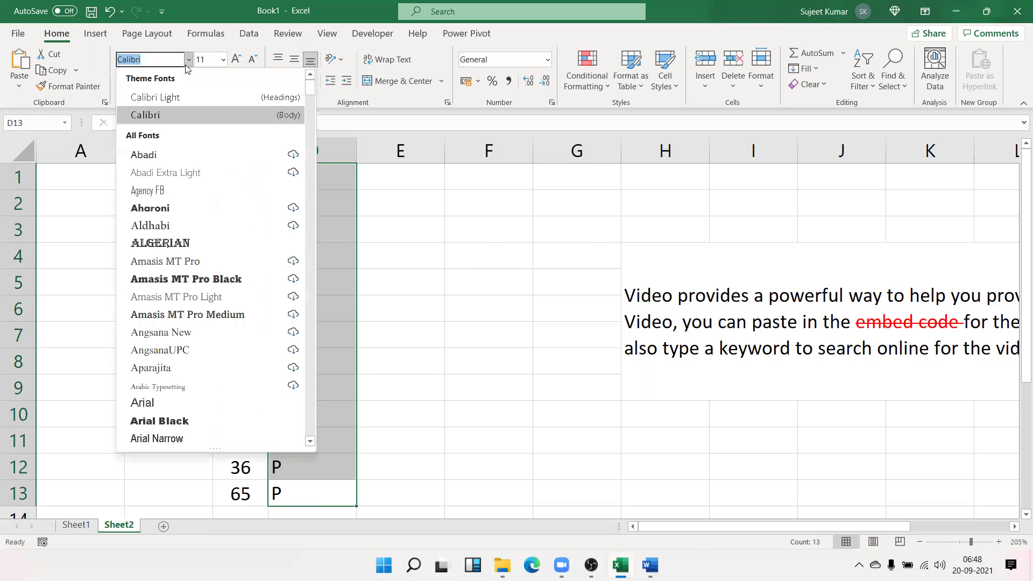
type("w")
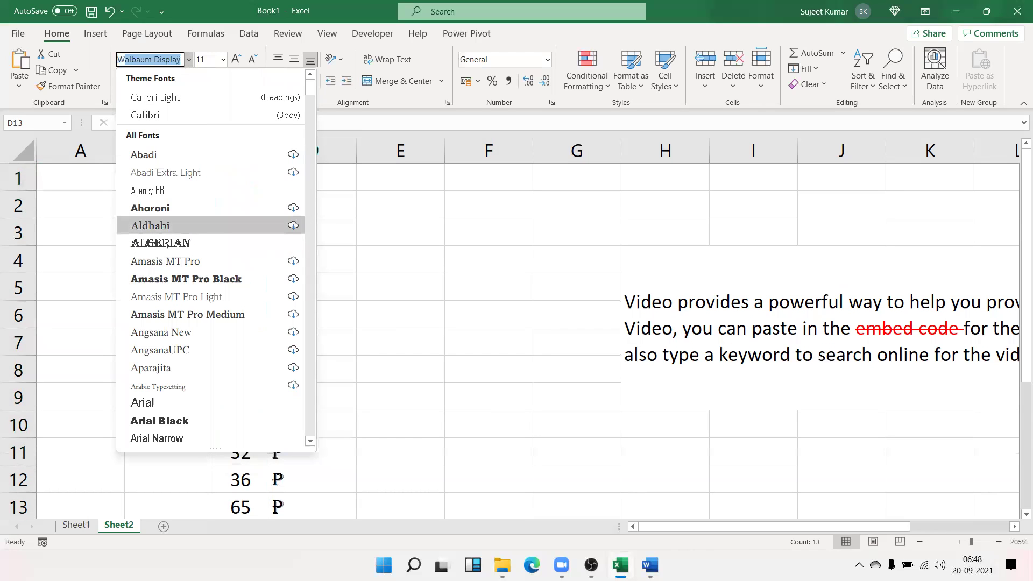
scroll(226, 425, "down", 2)
scroll(225, 425, "down", 2)
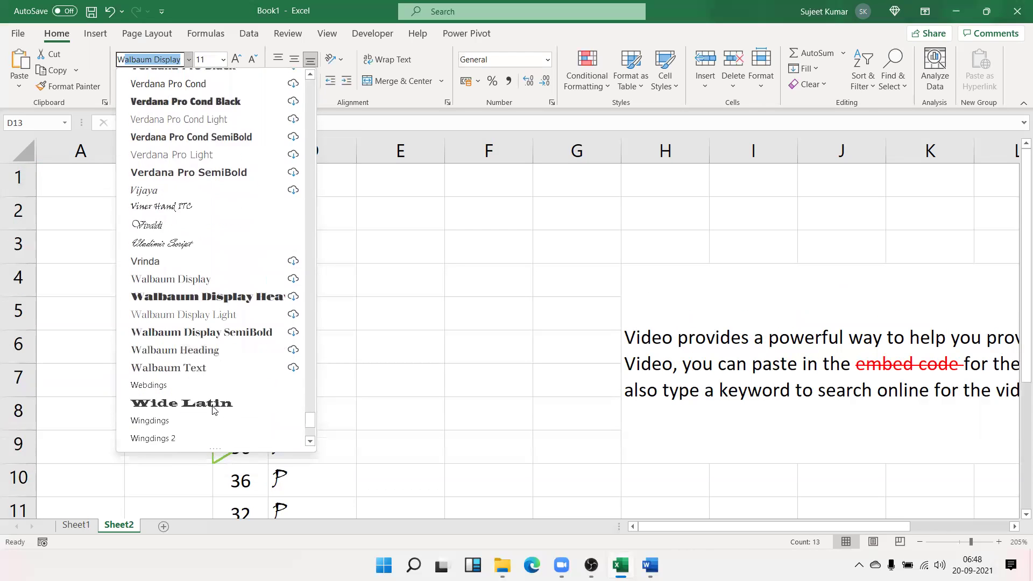
left_click(207, 385)
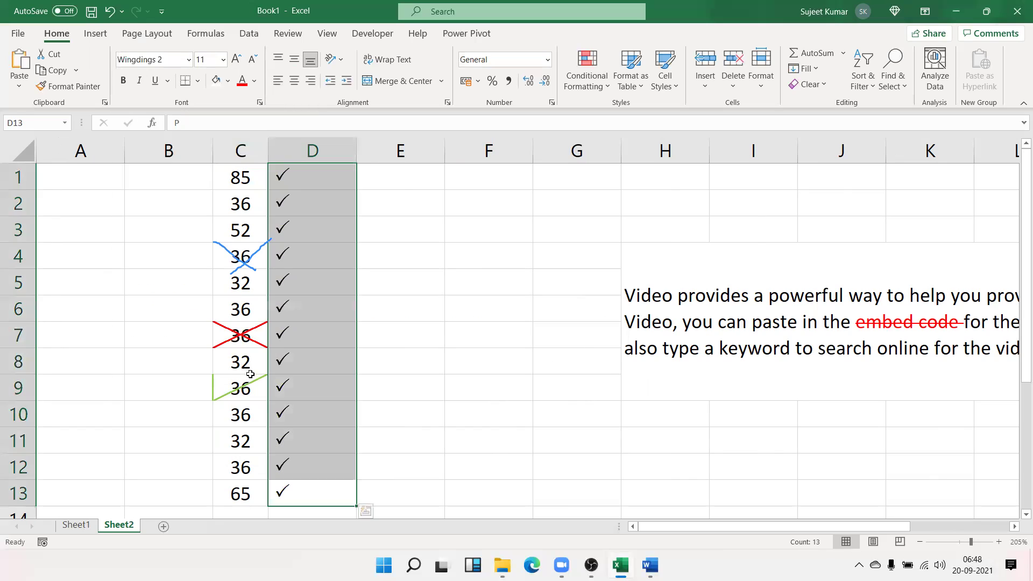
Open D1 to confirm its underlying letter P, then select D2 and D4
left_click(279, 389)
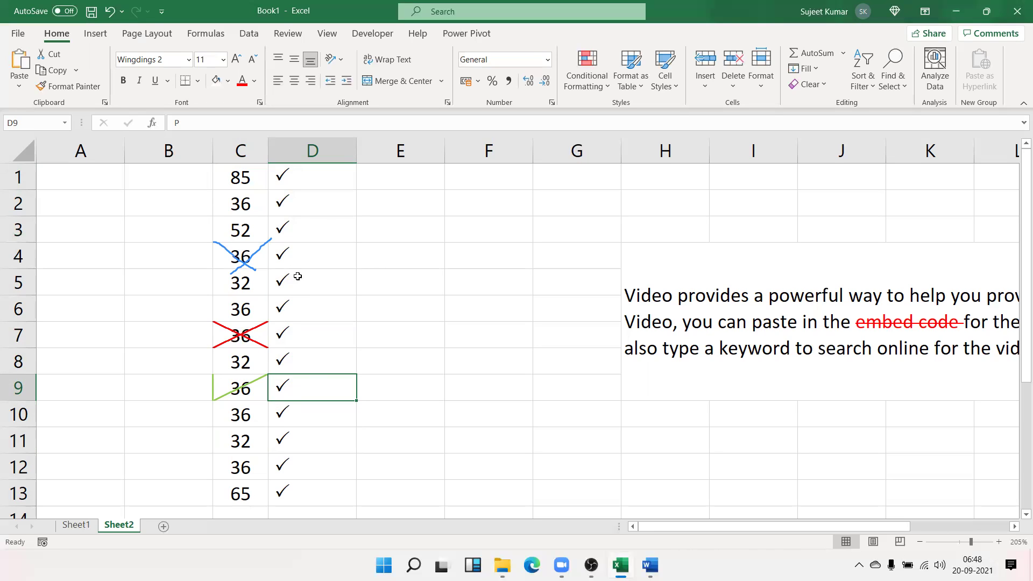
left_click(302, 167)
double_click(302, 167)
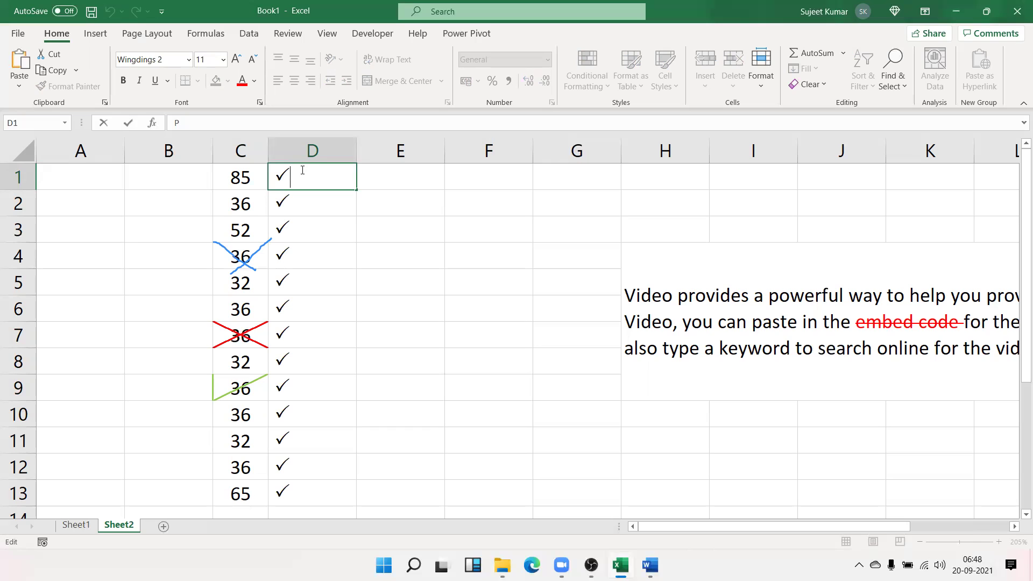
key("Escape")
left_click(290, 206)
left_click(289, 255)
Enter O in D4 and D7 so they show Wingdings 2 crosses
left_click(283, 310)
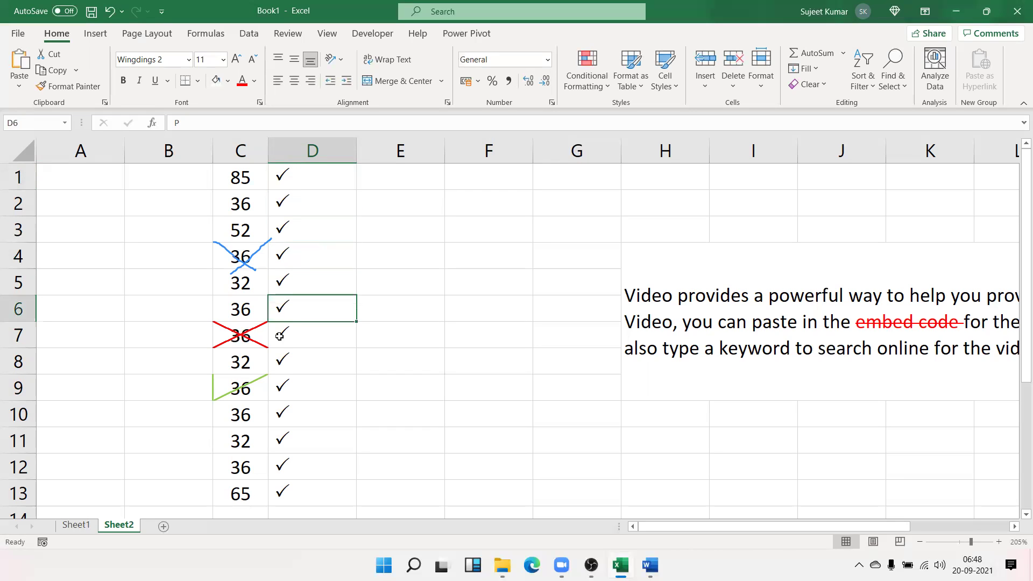
left_click(278, 339)
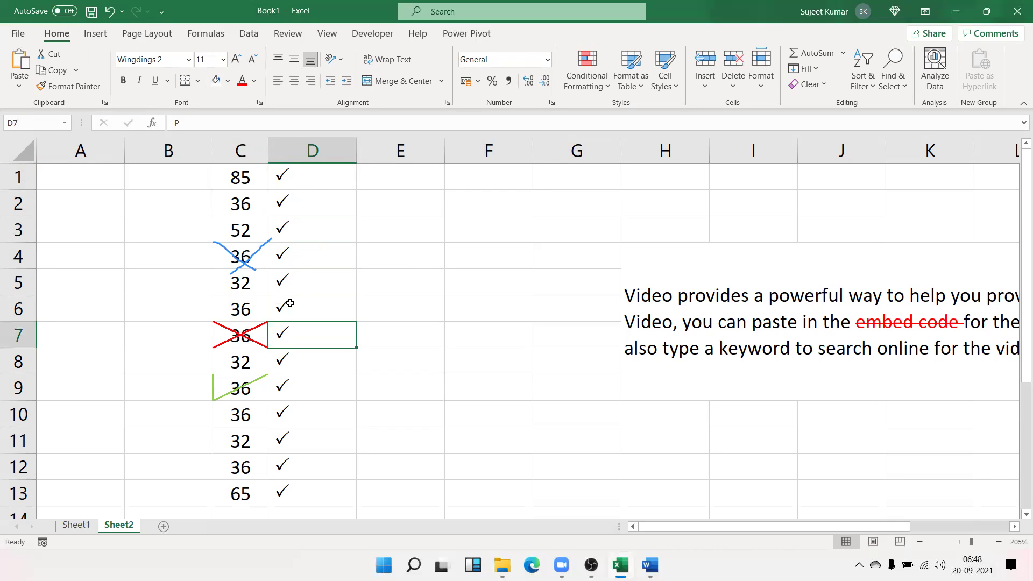
left_click(278, 278)
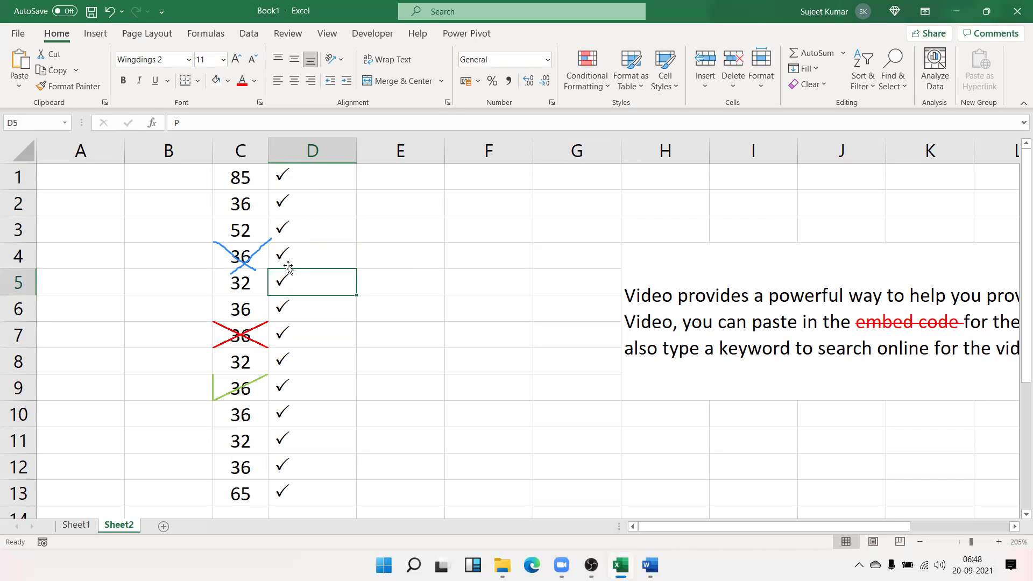
left_click(283, 251)
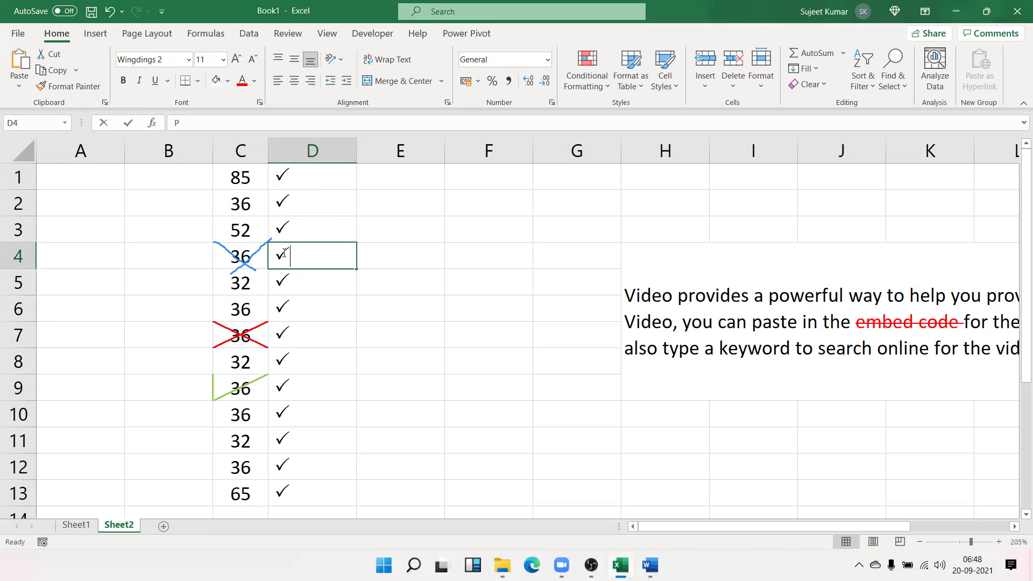
type("O")
key("Return")
key("Down")
key("Down")
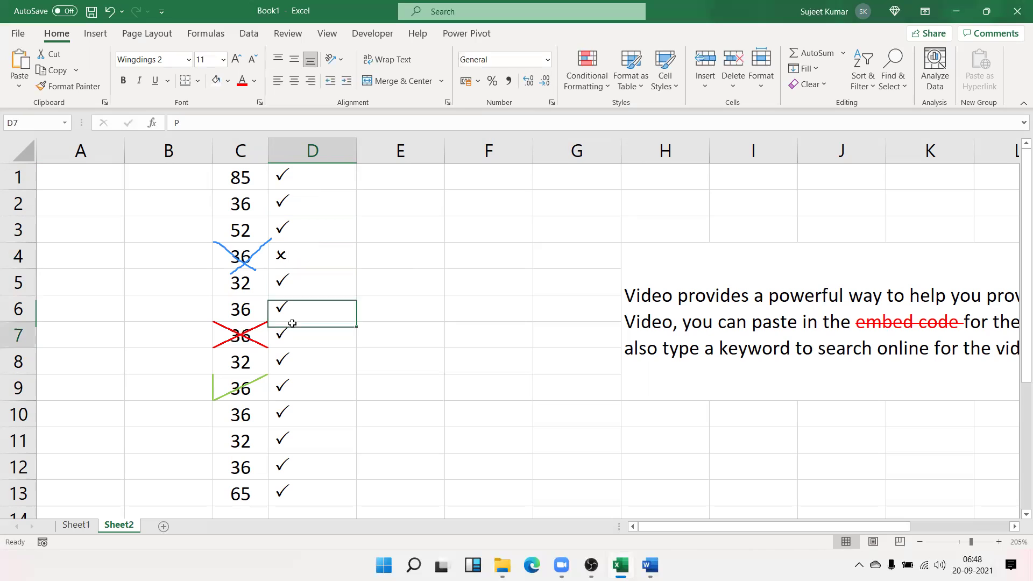
type("O")
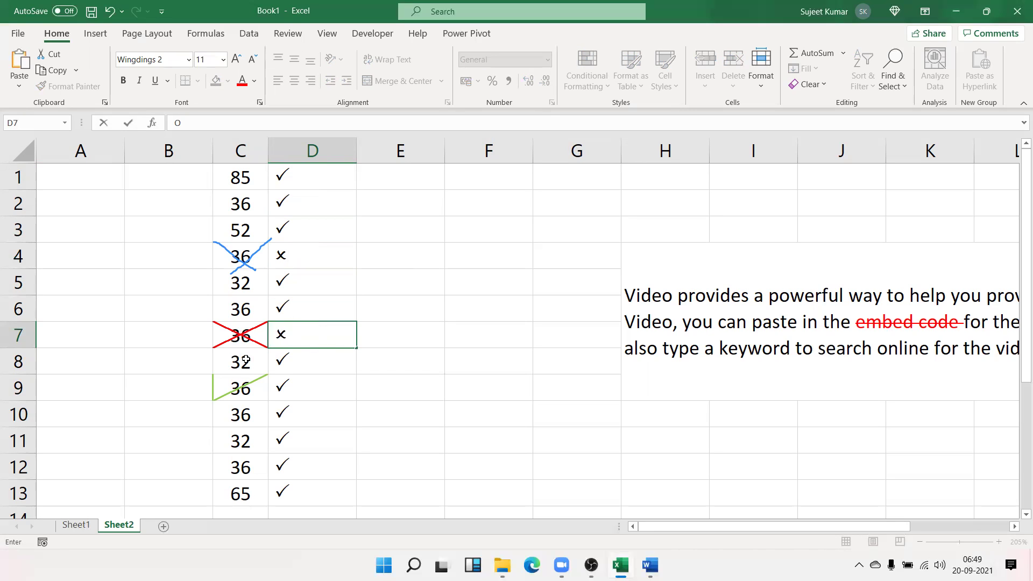
left_click(289, 384)
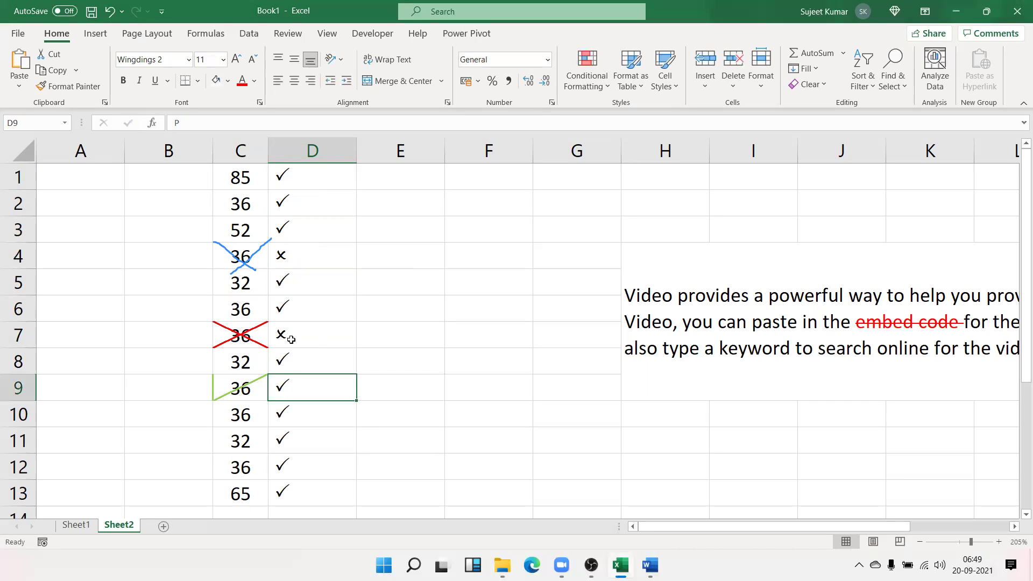
left_click(290, 338)
Open D1, D4 and D7 in turn to reveal their underlying P and O letters
left_click(302, 183)
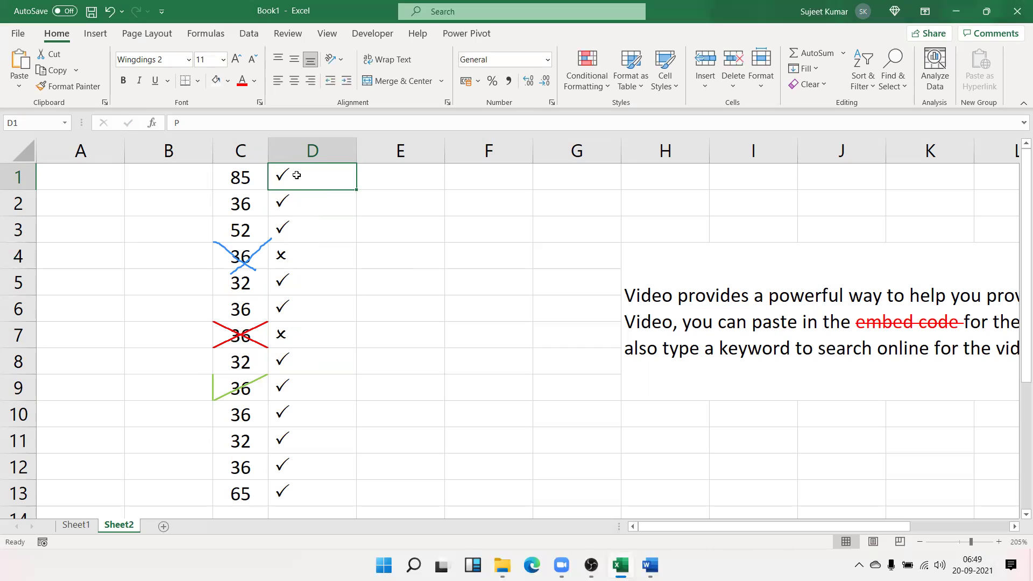
double_click(241, 119)
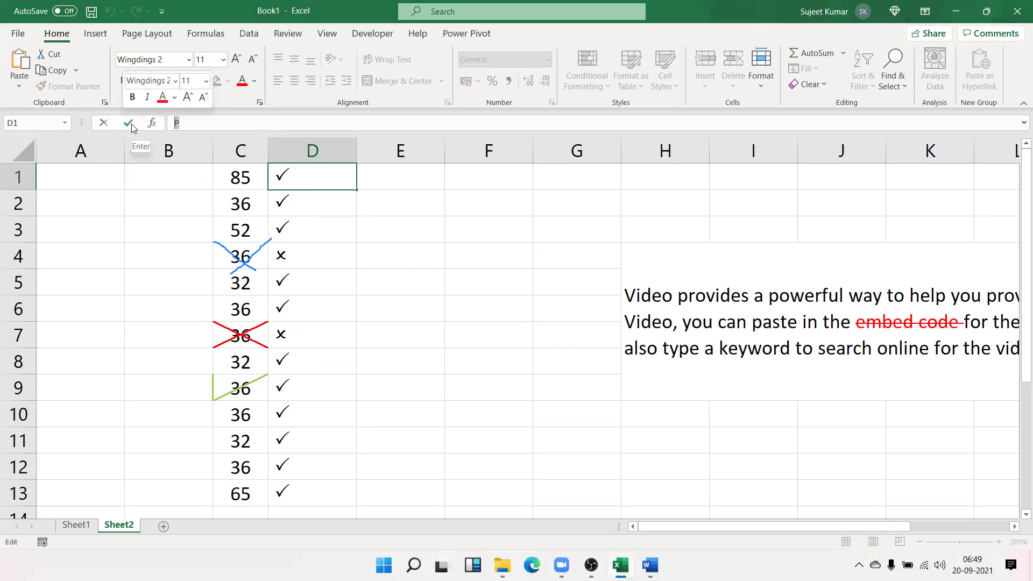
key("Escape")
double_click(288, 252)
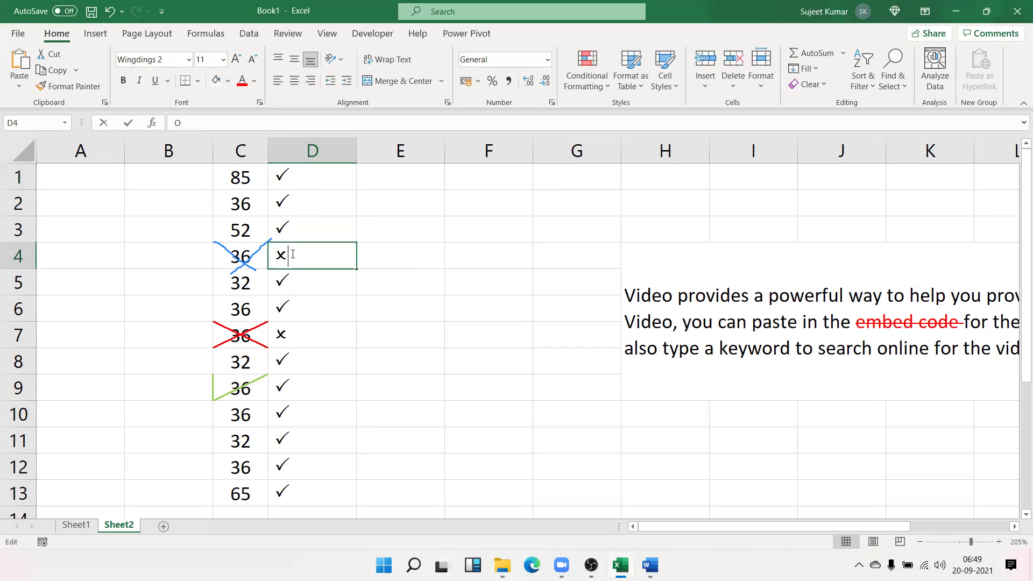
key("Escape")
double_click(290, 335)
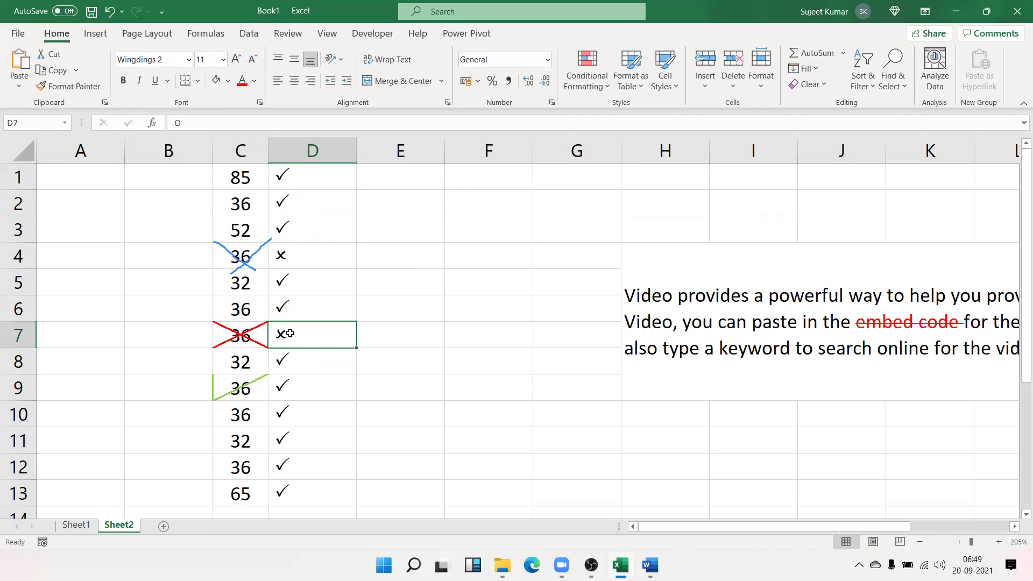
key("Escape")
left_click(331, 172)
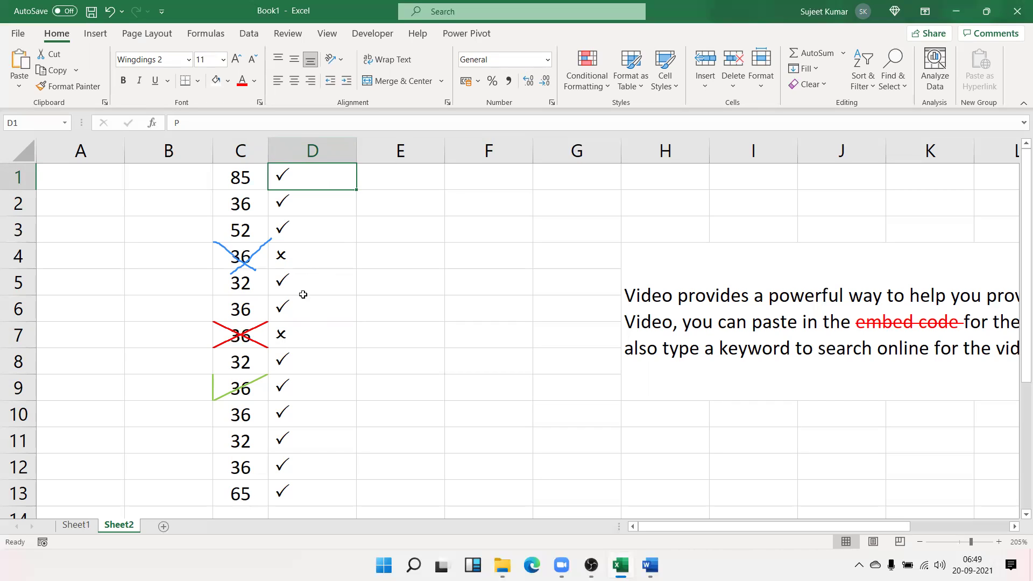
left_click(431, 238)
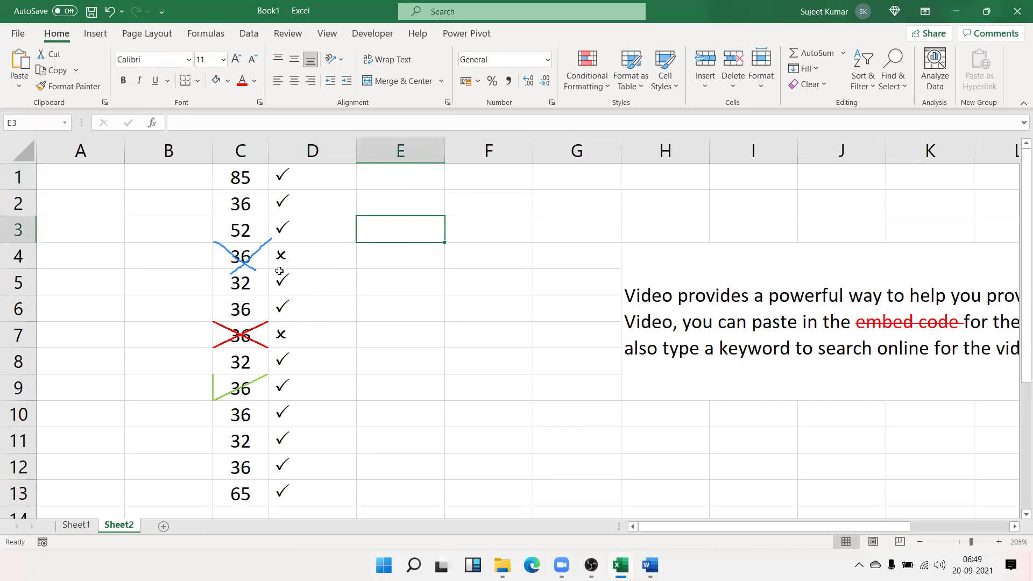
left_click(284, 173)
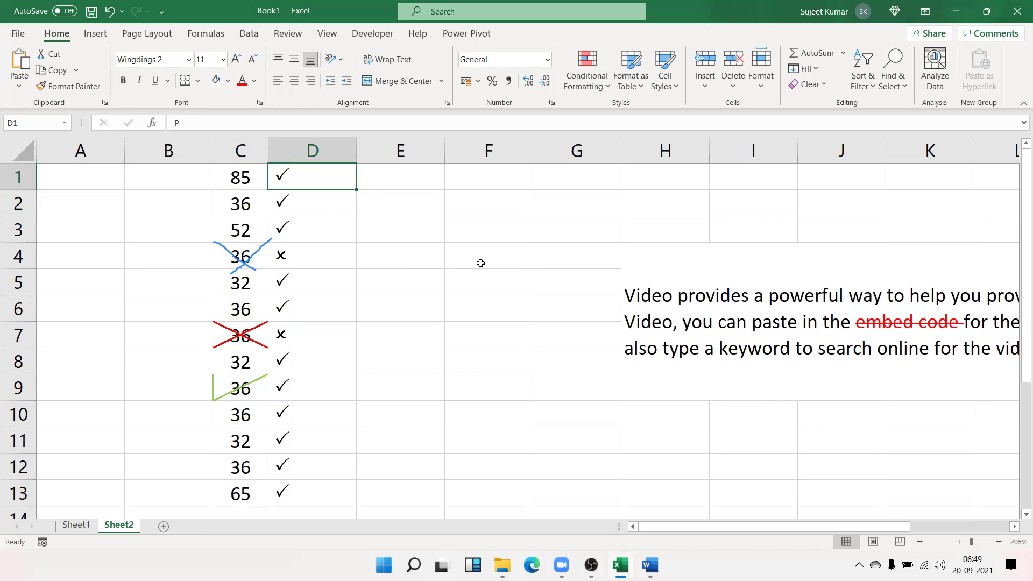
left_click(527, 199)
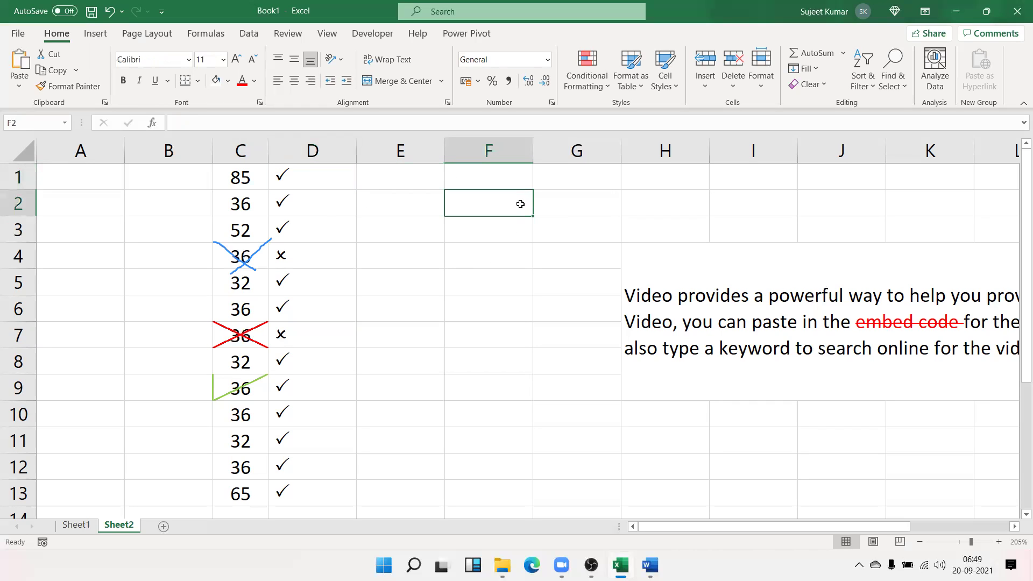
Enter J in F2 and slant its orientation to -43 degrees
type("J")
key("Return")
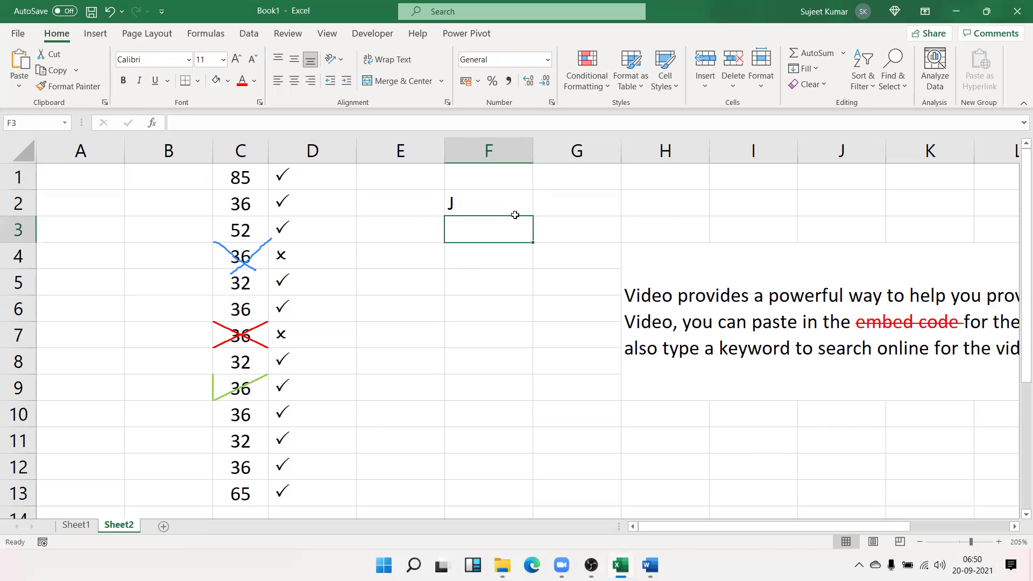
left_click(510, 203)
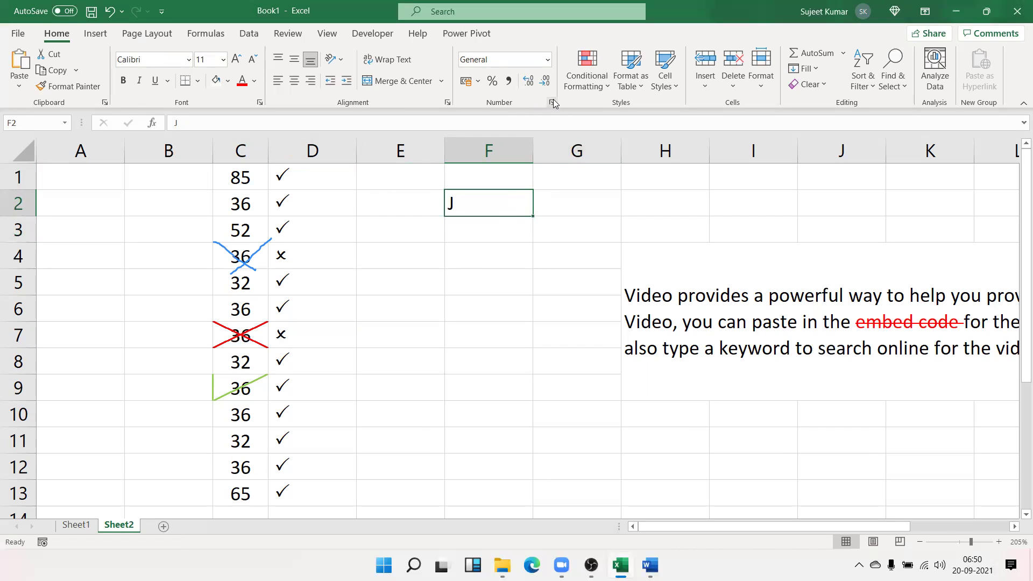
left_click(446, 103)
left_click_drag(908, 173, 910, 206)
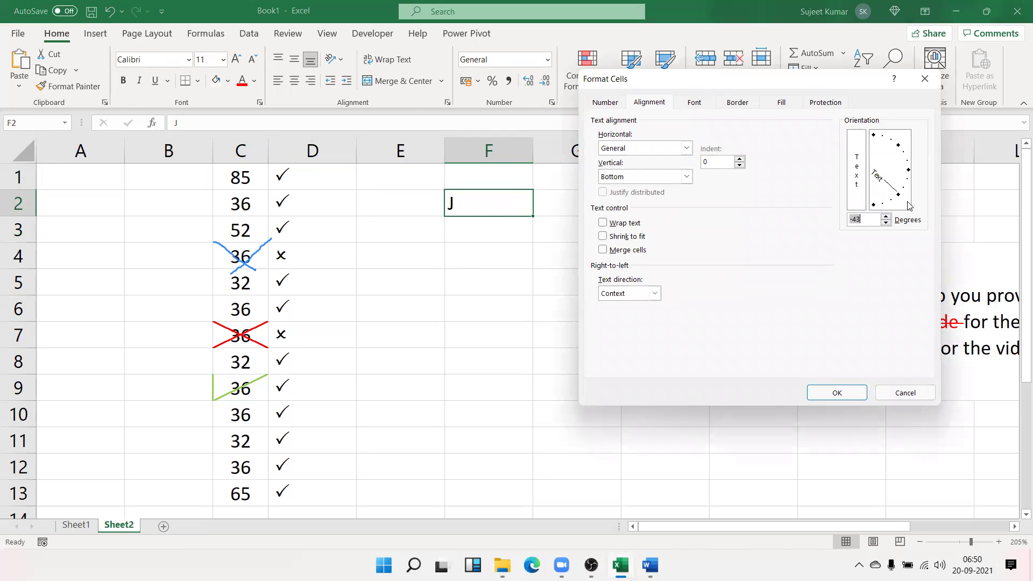
left_click(858, 390)
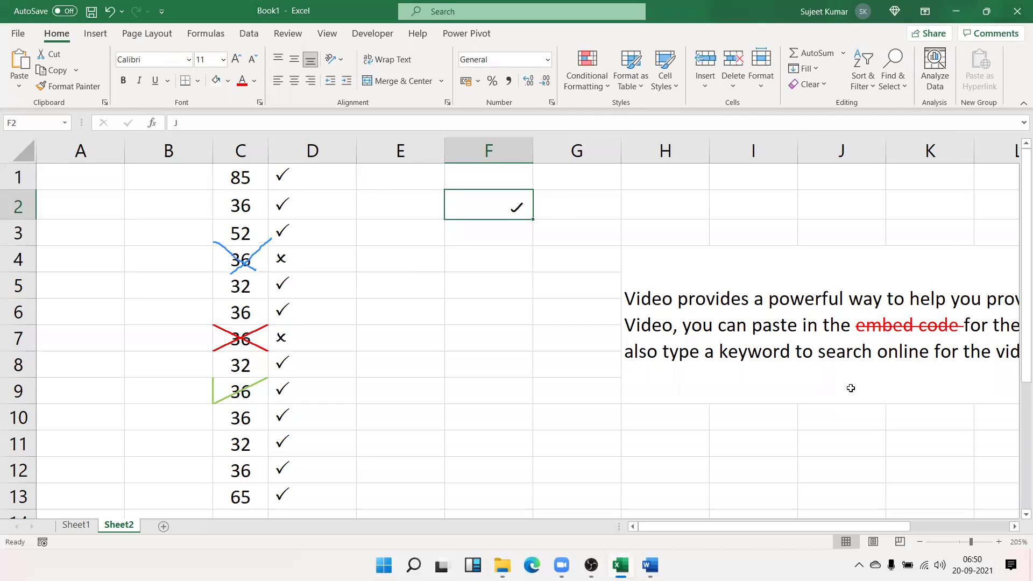
Put X in F5, then add a new blank Sheet3
left_click(517, 279)
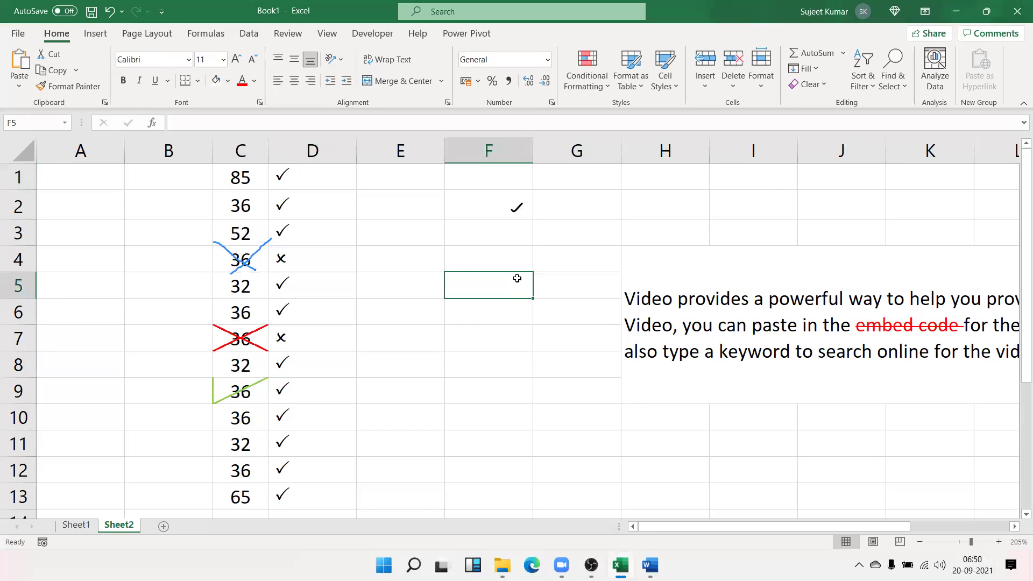
type("X")
left_click(516, 302)
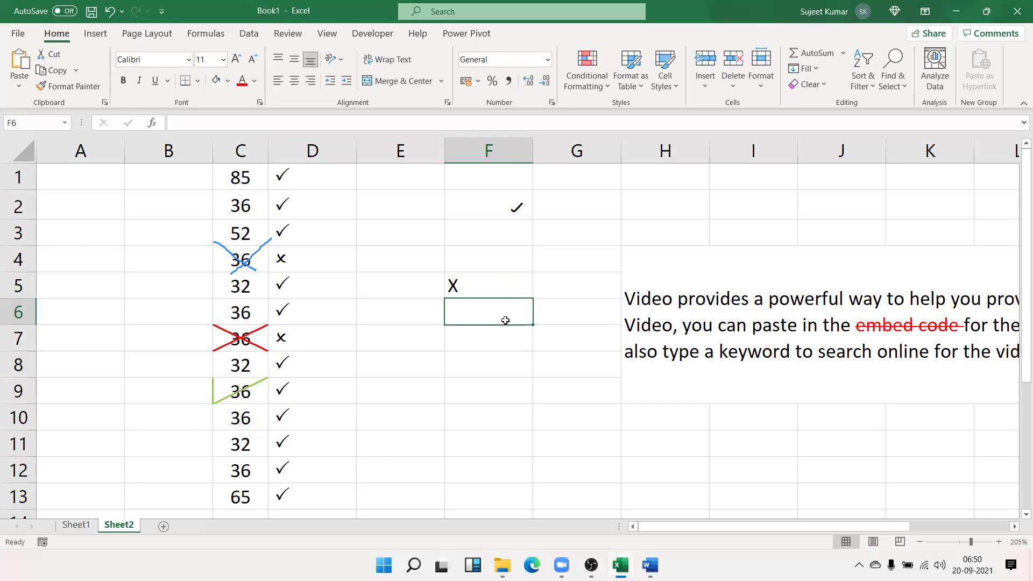
left_click(513, 208)
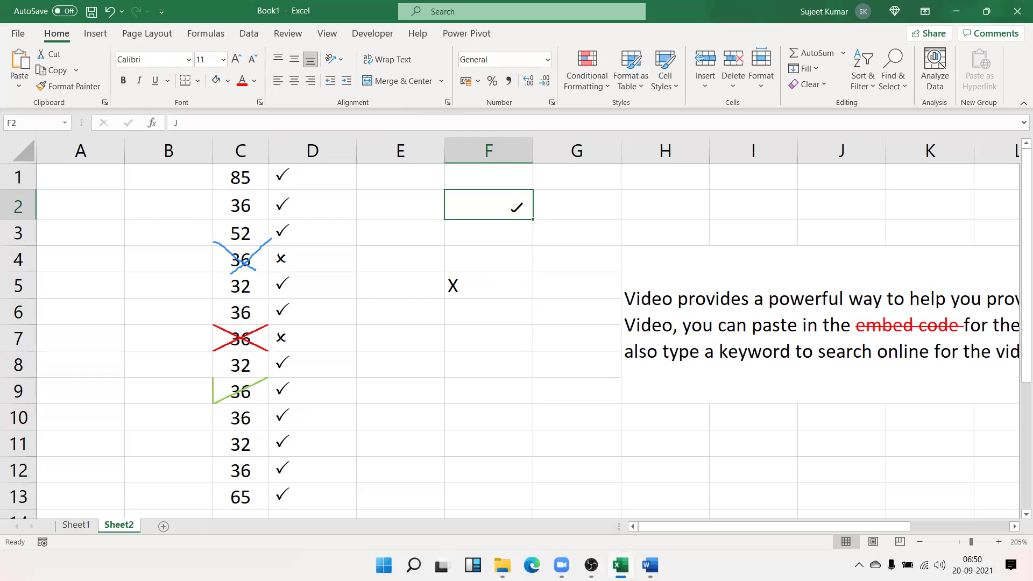
left_click(163, 526)
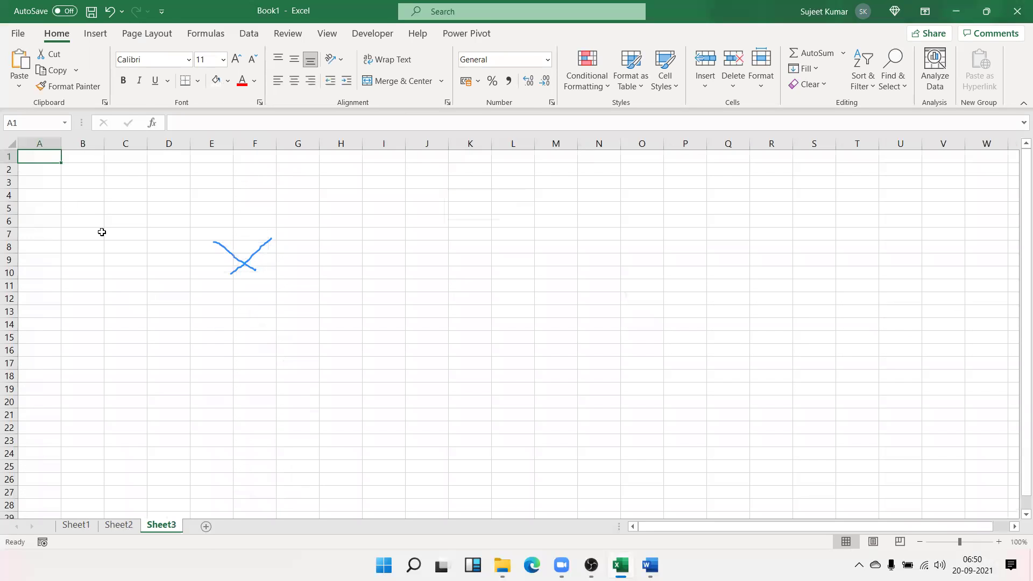
Enter the headings Sr in A3, Name in B3 and the date 1/9 in C3
left_click(507, 49)
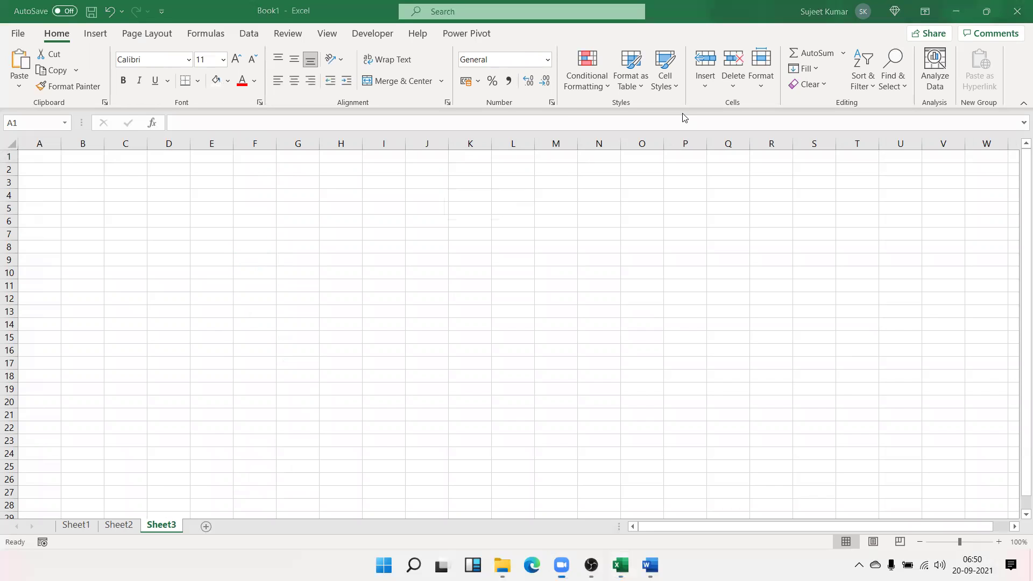
left_click(79, 205)
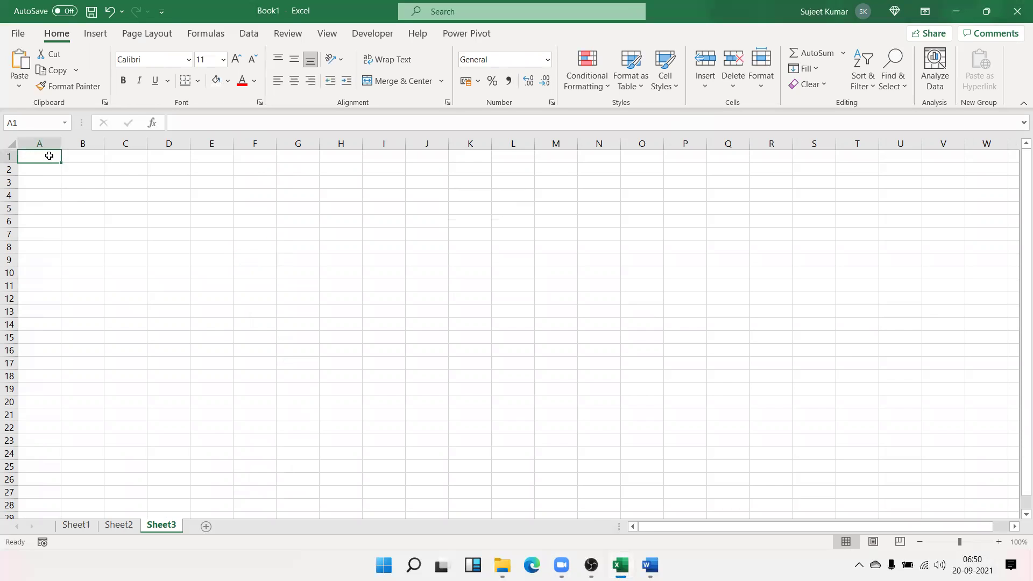
key("Down")
key("Down")
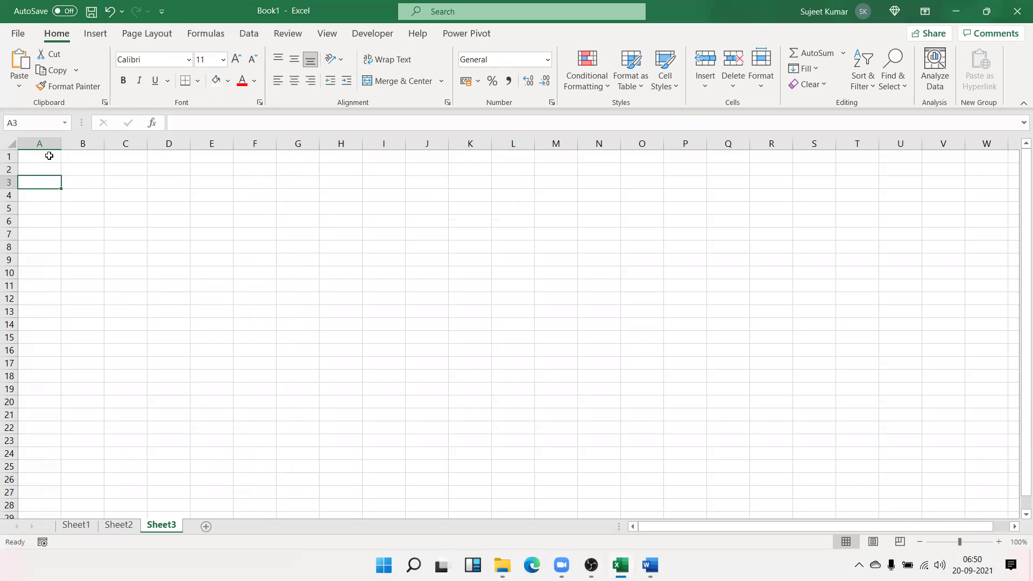
type("Name")
key("Tab")
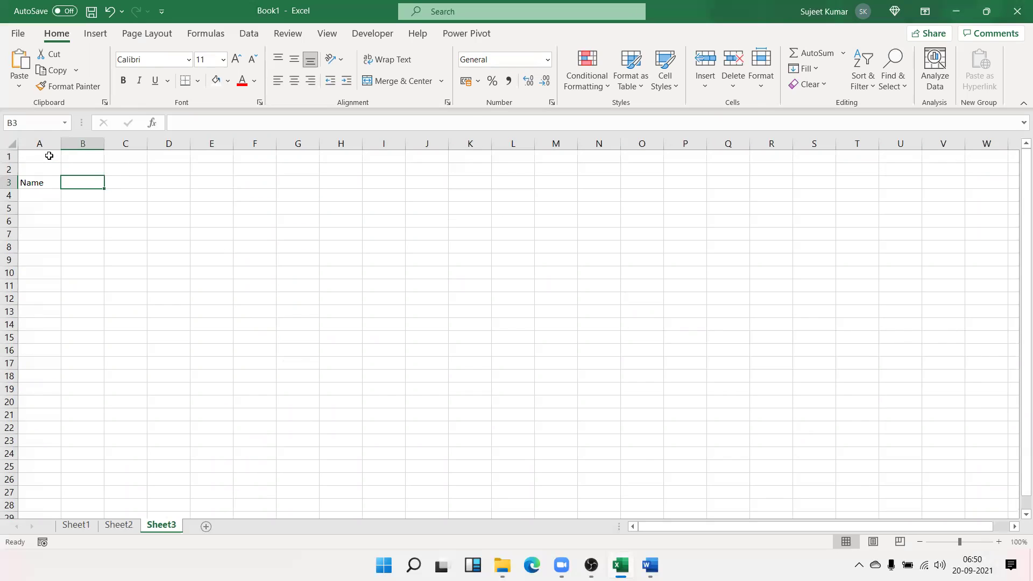
key("shift+Tab")
type("Sr")
key("Tab")
type("Name")
key("Tab")
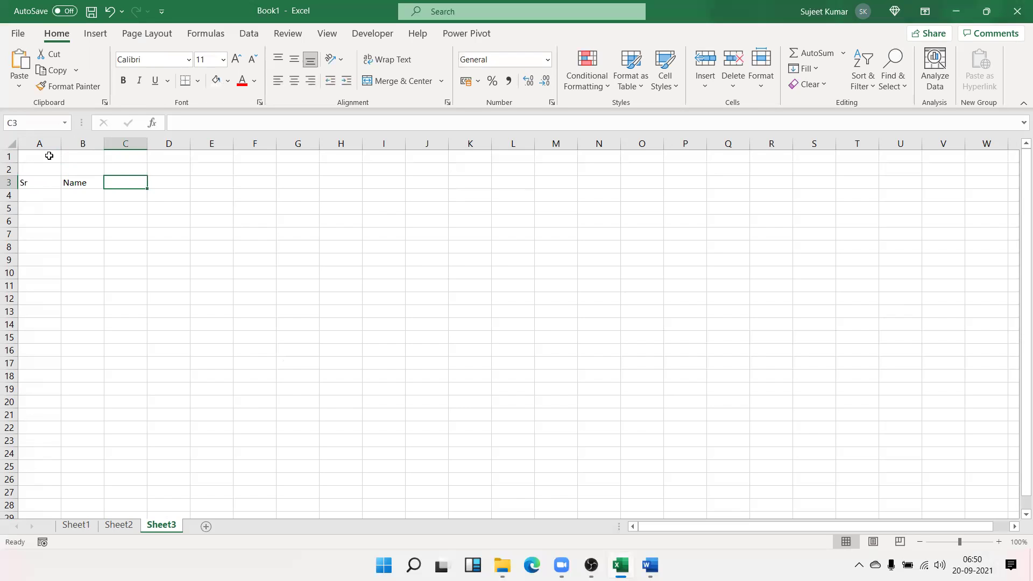
type("1/9")
key("Return")
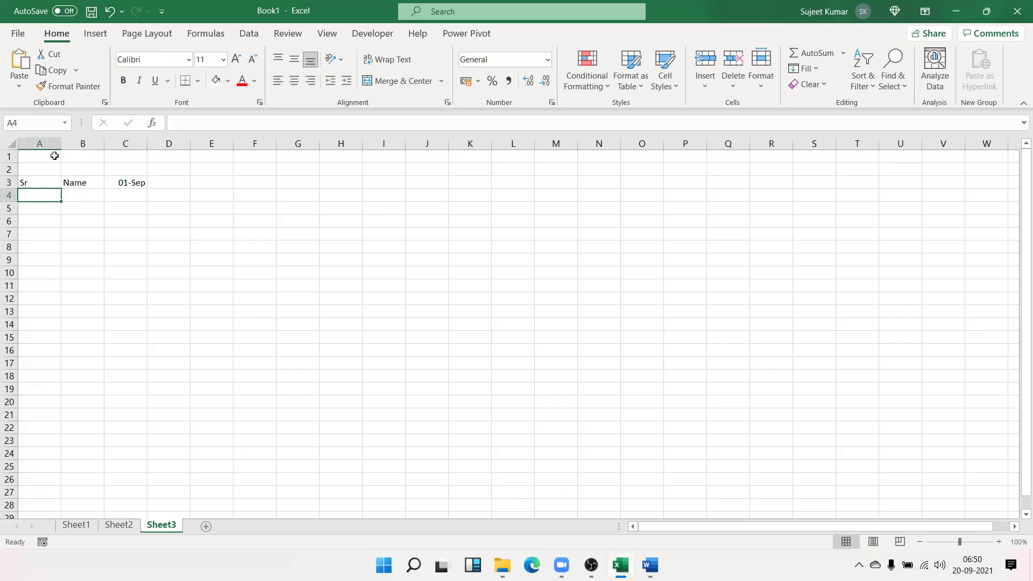
Fill row 3 dates from 01-Sep to 30-Sep and delete the overflow October dates
left_click(135, 183)
left_click_drag(149, 186, 941, 242)
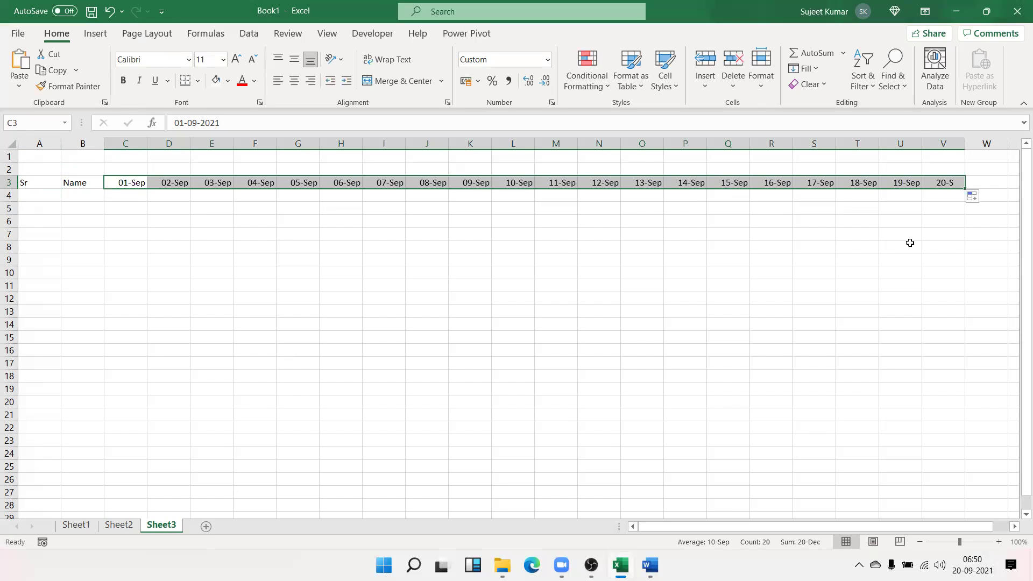
left_click(955, 184)
mouse_move(964, 188)
left_mouse_down()
mouse_move(964, 198)
mouse_move(1018, 191)
mouse_move(973, 191)
left_mouse_up()
left_click(840, 183)
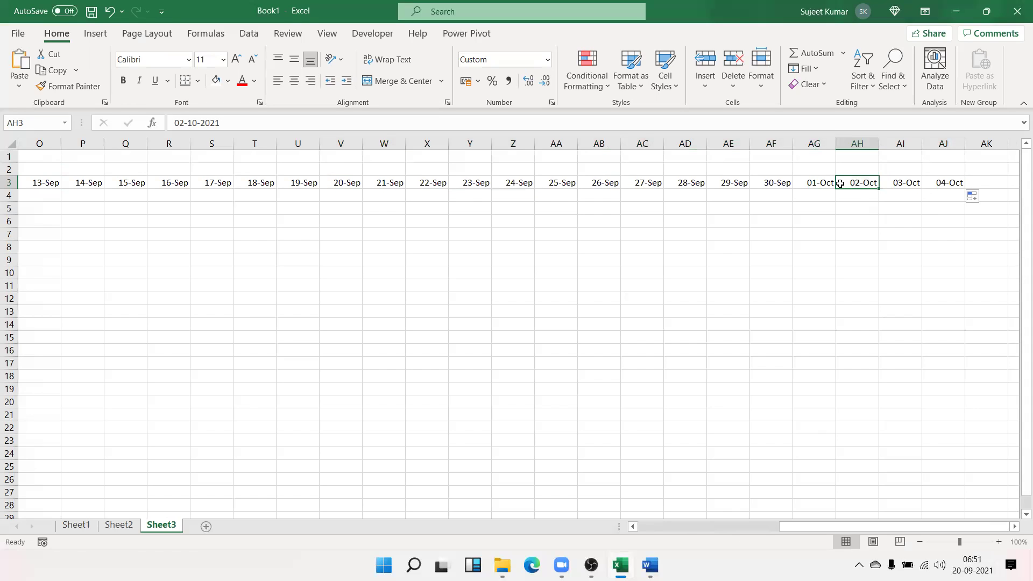
key("Left")
key("ctrl+shift+Right")
key("Delete")
key("Left")
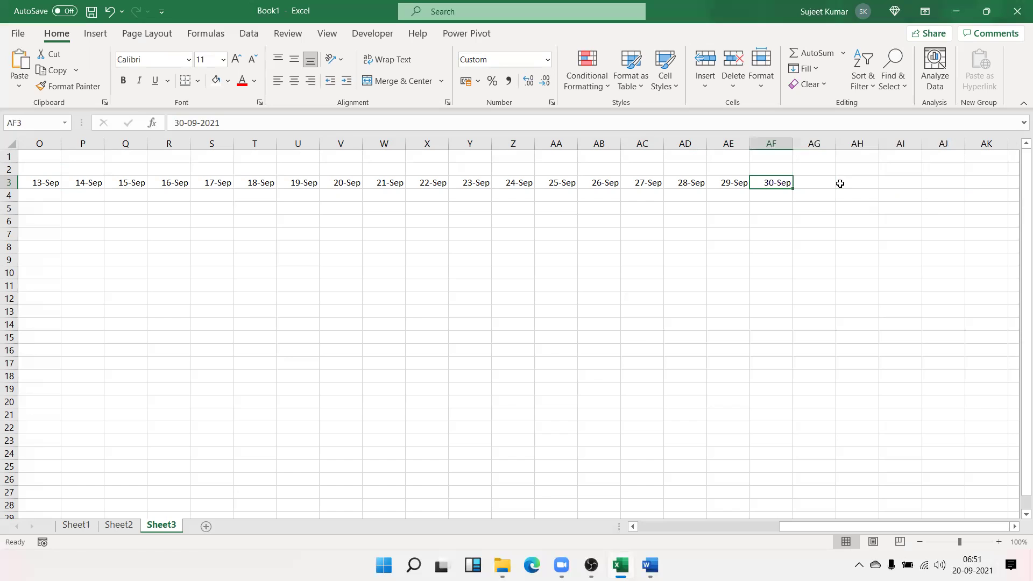
key("ctrl+Left")
Number the register rows 1 to 21 in A4:A24 using a 1, 2 fill series
key("Down")
key("Right")
key("Left")
type("1")
key("Return")
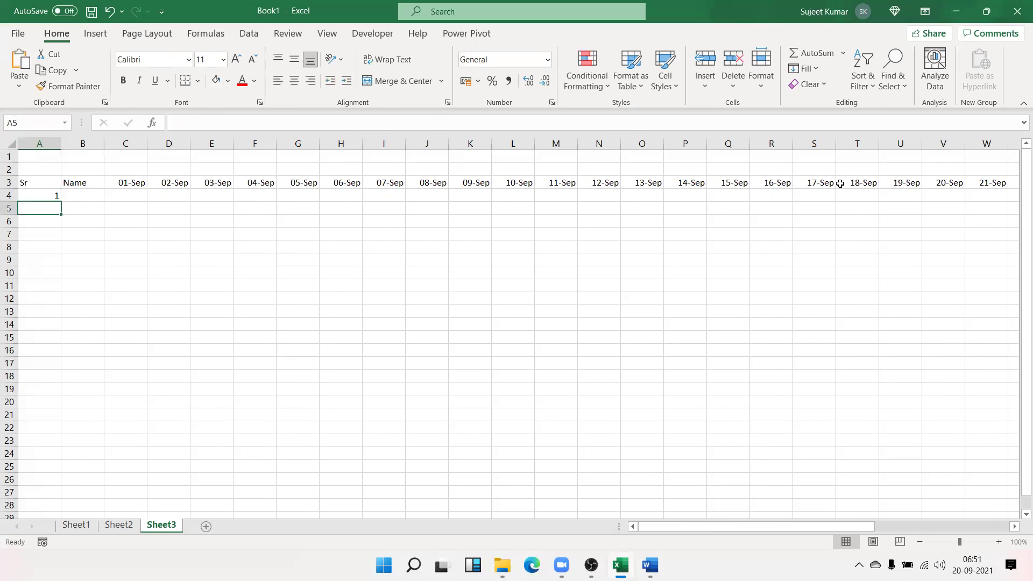
type("2")
key("Return")
key("Up")
key("Up")
key("shift+Down")
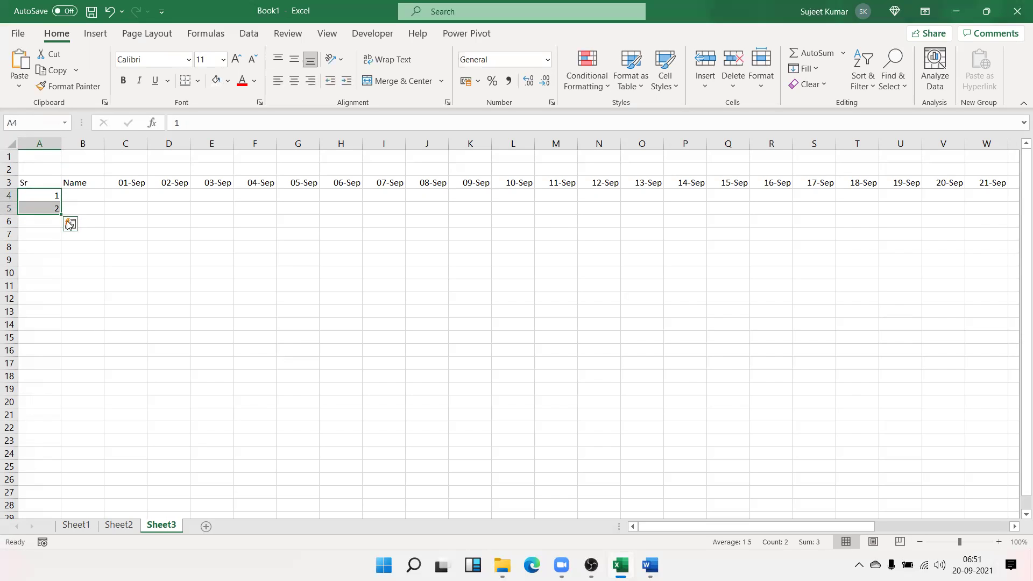
left_click_drag(60, 214, 34, 454)
Enter a student name in B4 and fill names down to B24
left_click(98, 192)
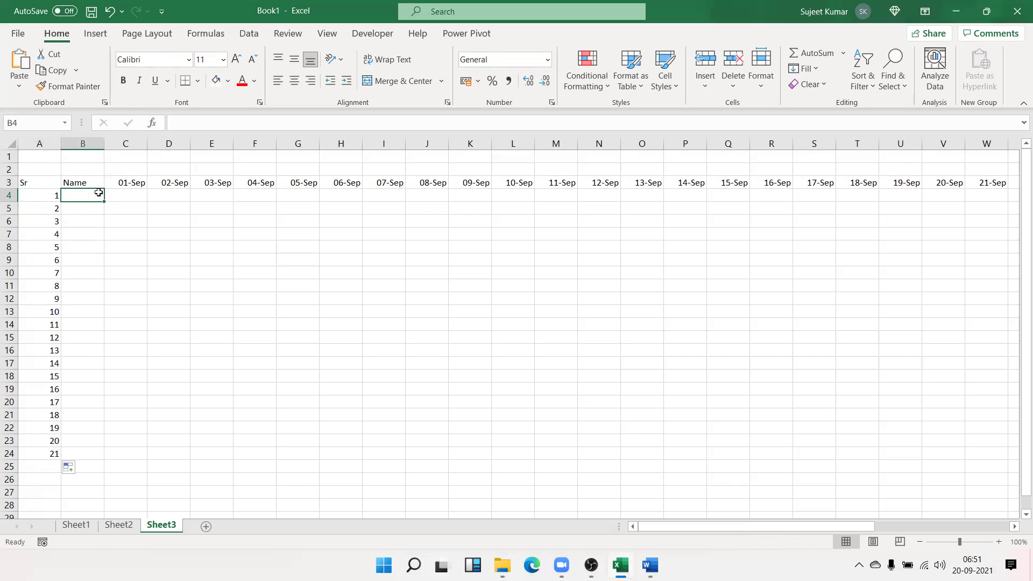
type("Pu")
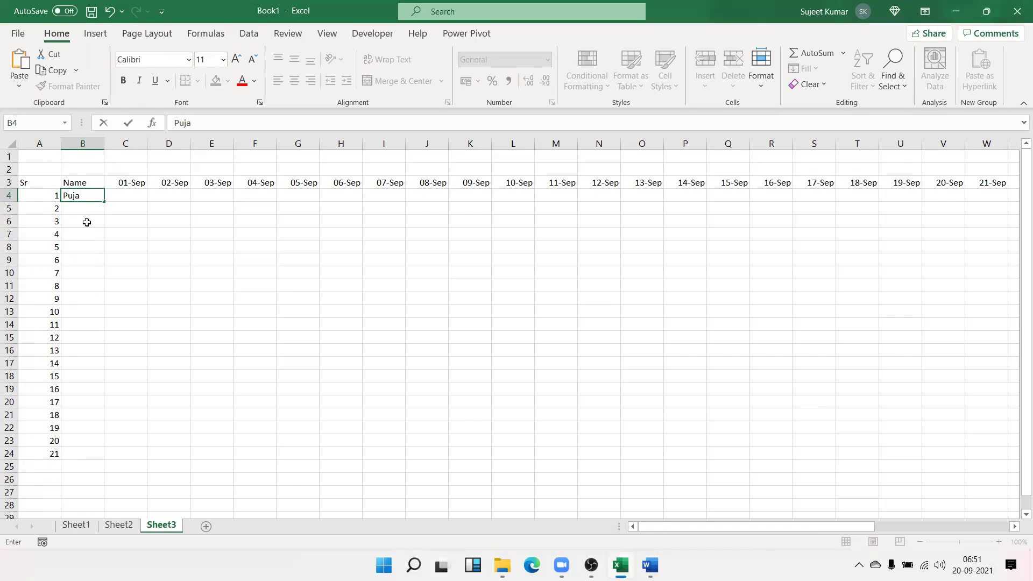
type("ja")
key("Return")
left_click(92, 197)
double_click(104, 201)
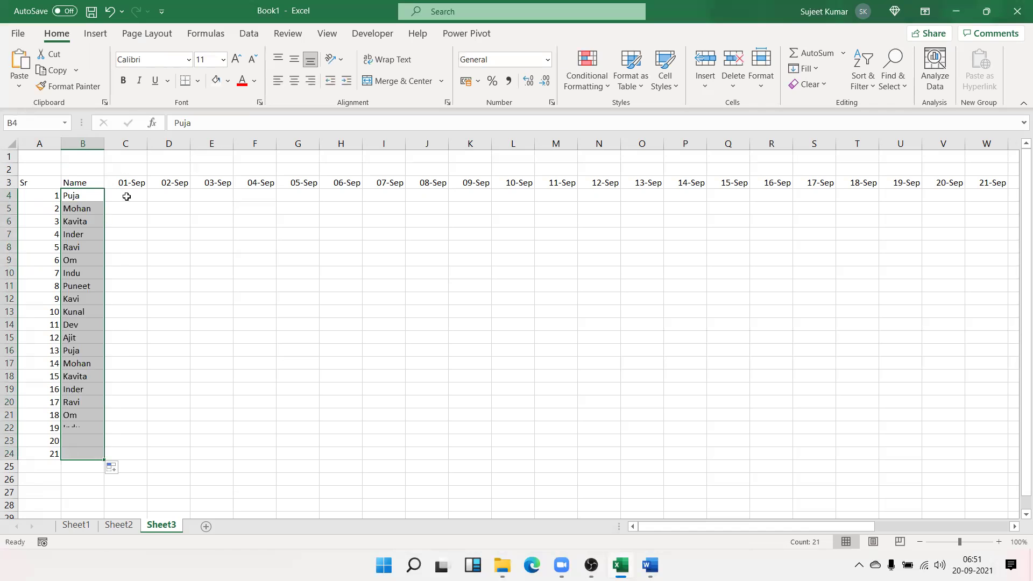
Mark P in C4 and copy it across and down the whole C4:AF24 block
left_click(127, 196)
type("P")
key("Up")
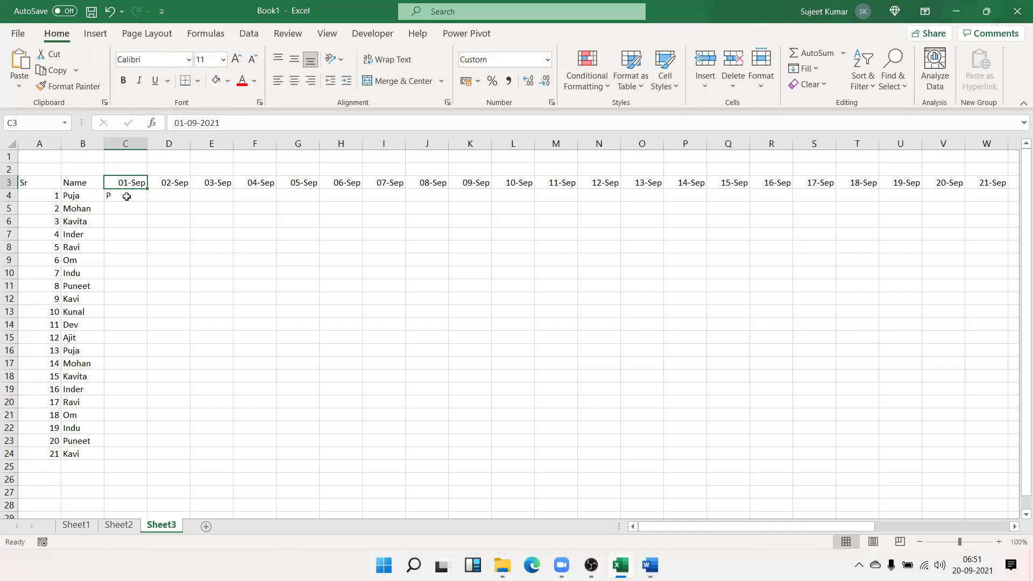
key("ctrl+Right")
key("Down")
key("ctrl+shift+Left")
key("ctrl+shift+Left")
key("shift+Right")
key("shift+Right")
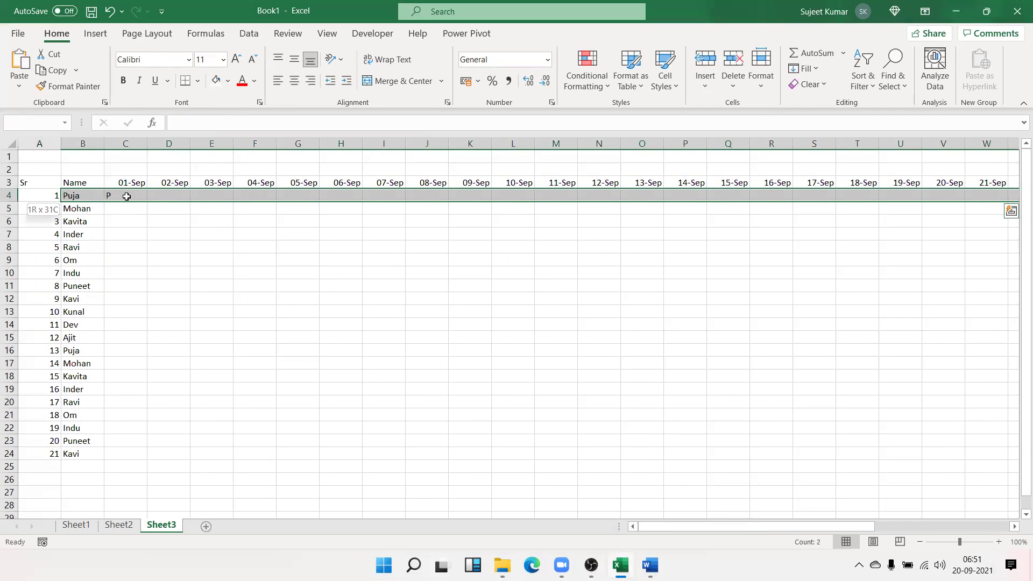
key("shift+Down")
key("shift+Down")
key("shift+Down")
key("shift+Down")
key("shift+Down")
key("shift+Down")
key("shift+Down")
key("shift+Down")
key("shift+Down")
key("shift+Down")
key("shift+Down")
key("shift+Down")
key("shift+Down")
key("shift+Down")
key("shift+Down")
key("shift+Down")
key("shift+Down")
key("shift+Down")
key("shift+Down")
key("shift+Down")
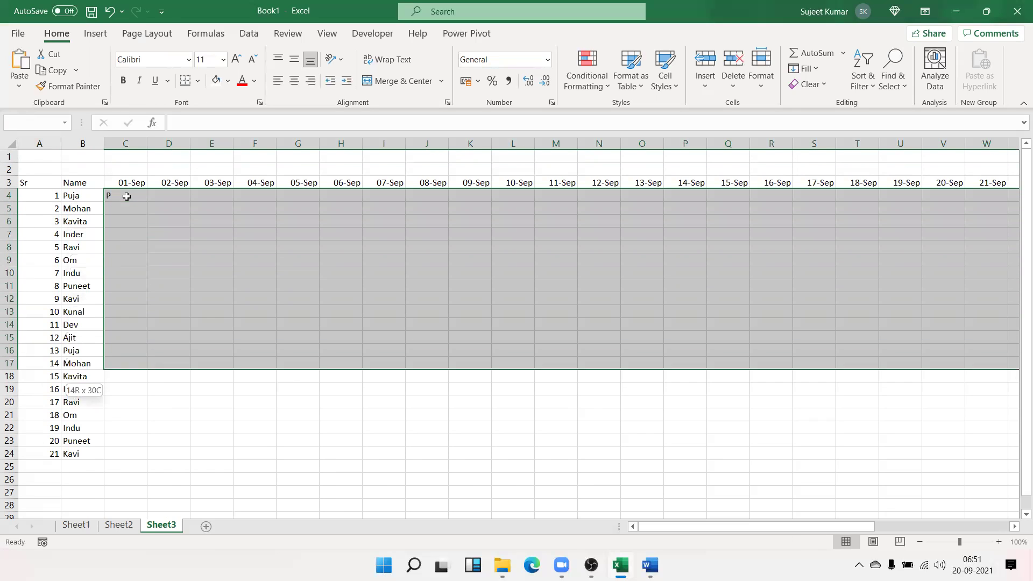
key("ctrl+r")
key("ctrl+d")
Format the row 3 dates to show the year, like 01-Sep-21
key("Up")
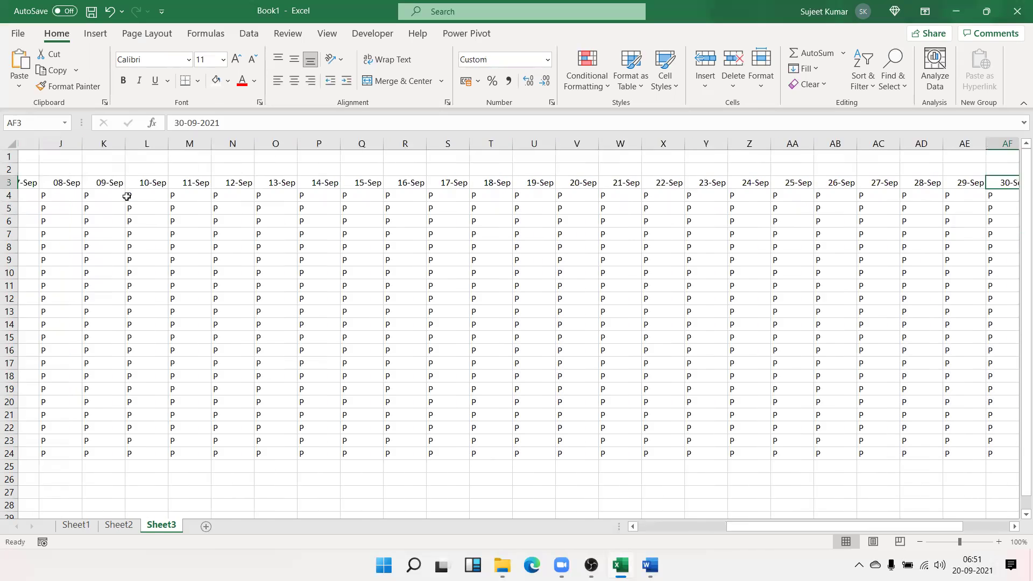
key("Home")
key("ctrl+shift+Right")
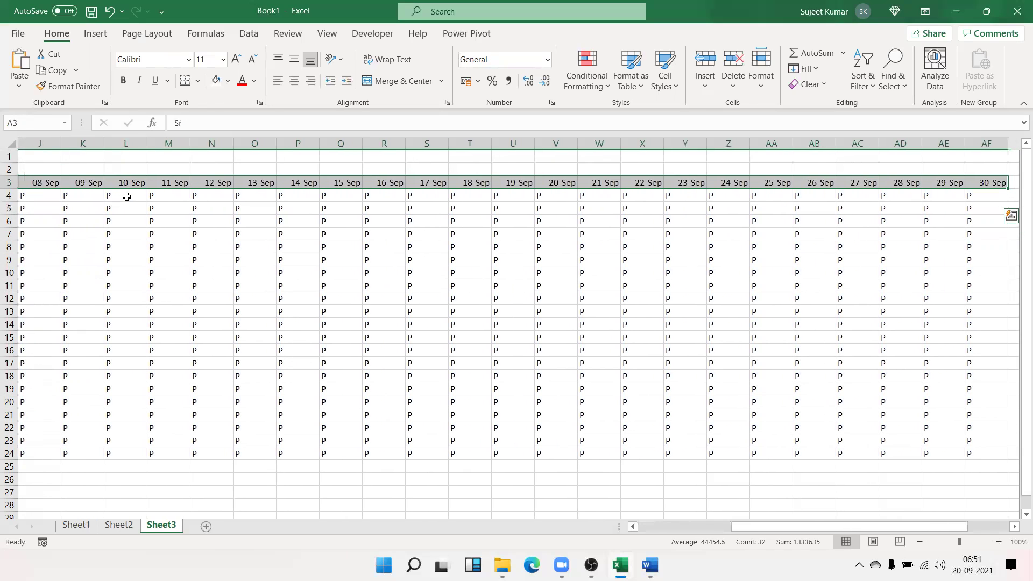
key("ctrl+shift+3")
Apply All Borders to the register range A3:AF24
key("ctrl+shift+Down")
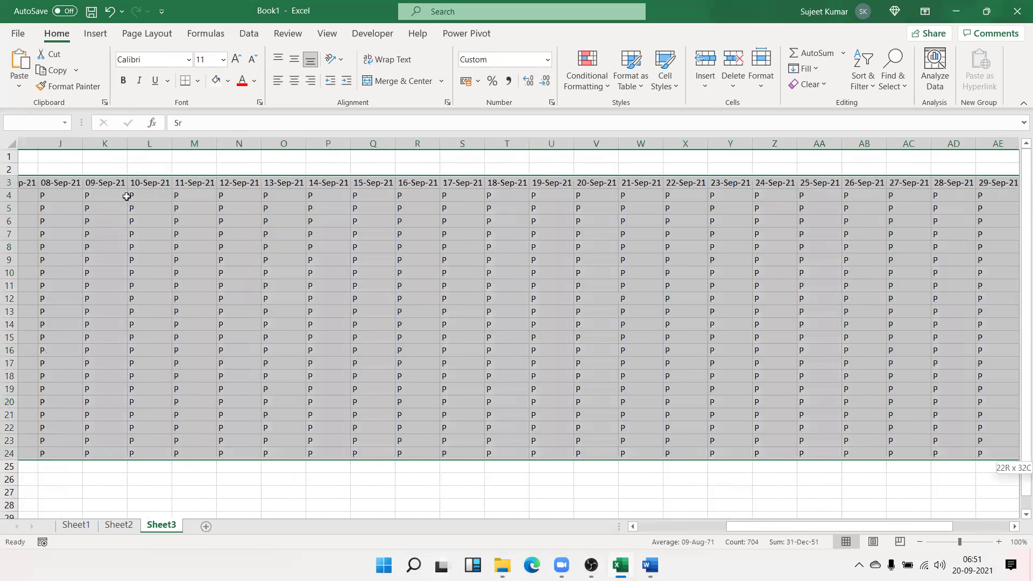
left_click(198, 81)
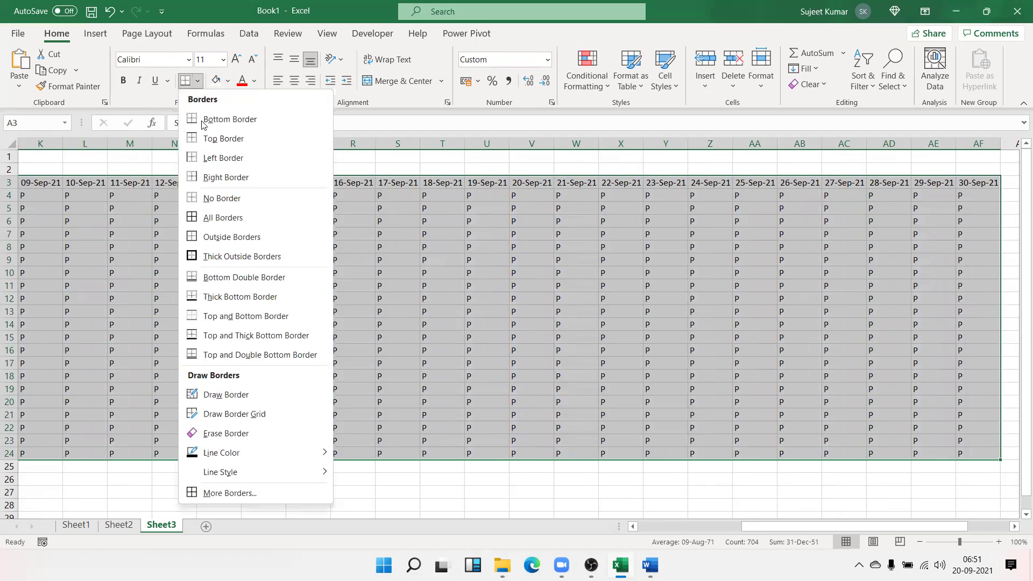
left_click(212, 221)
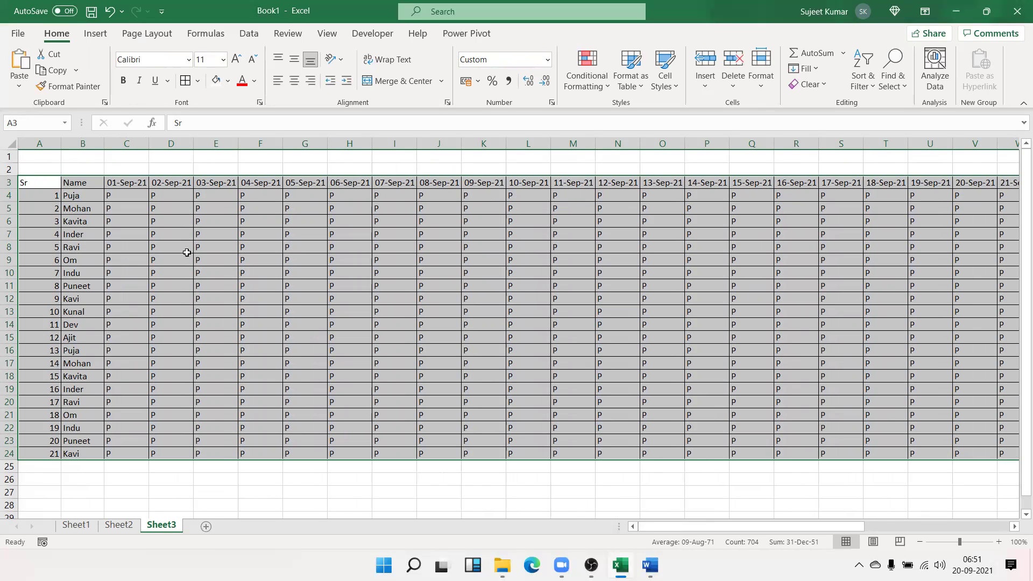
left_click(129, 269)
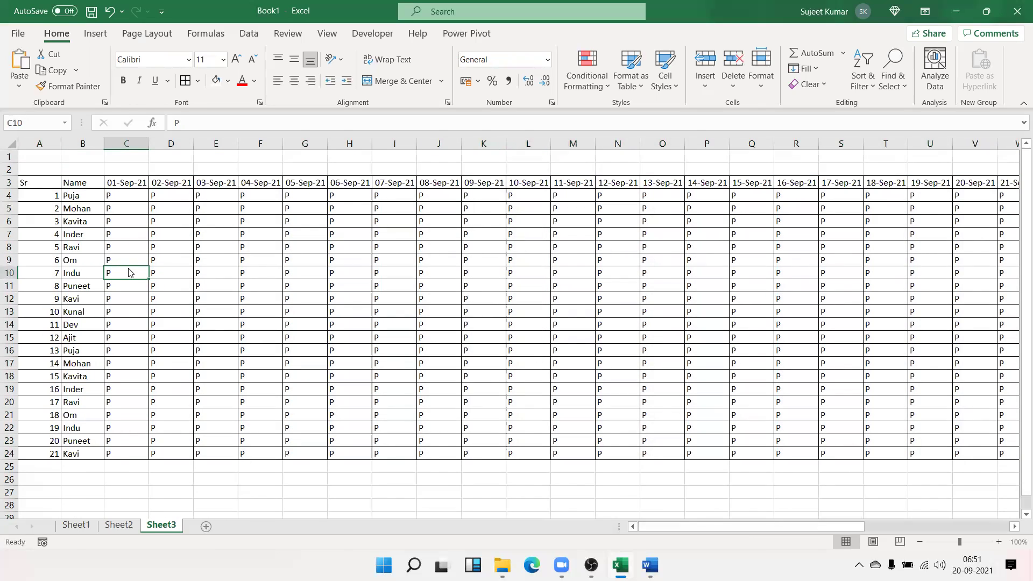
Set the Sheet3 printout to Landscape orientation with Narrow margins
key("ctrl+p")
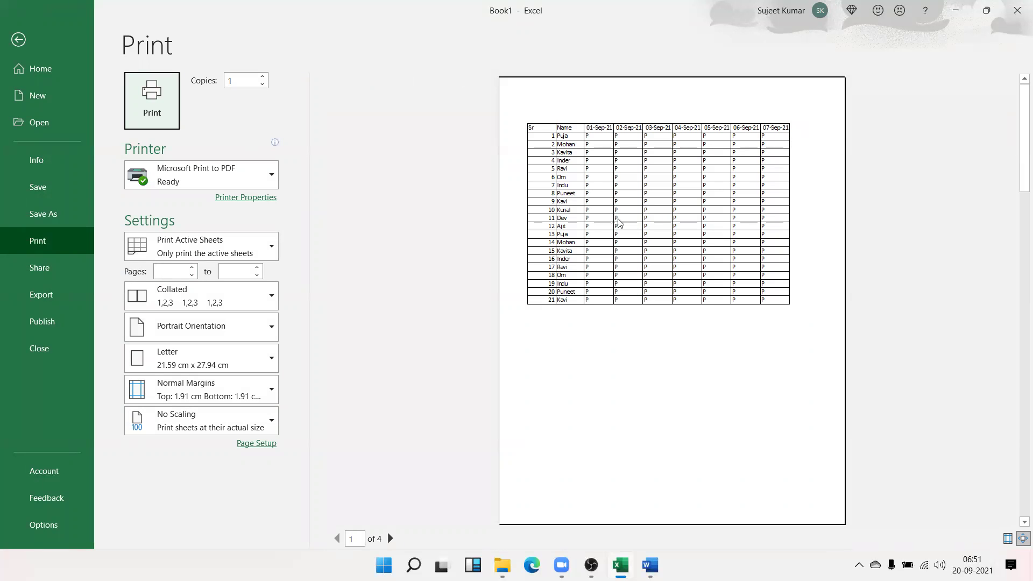
left_click(219, 325)
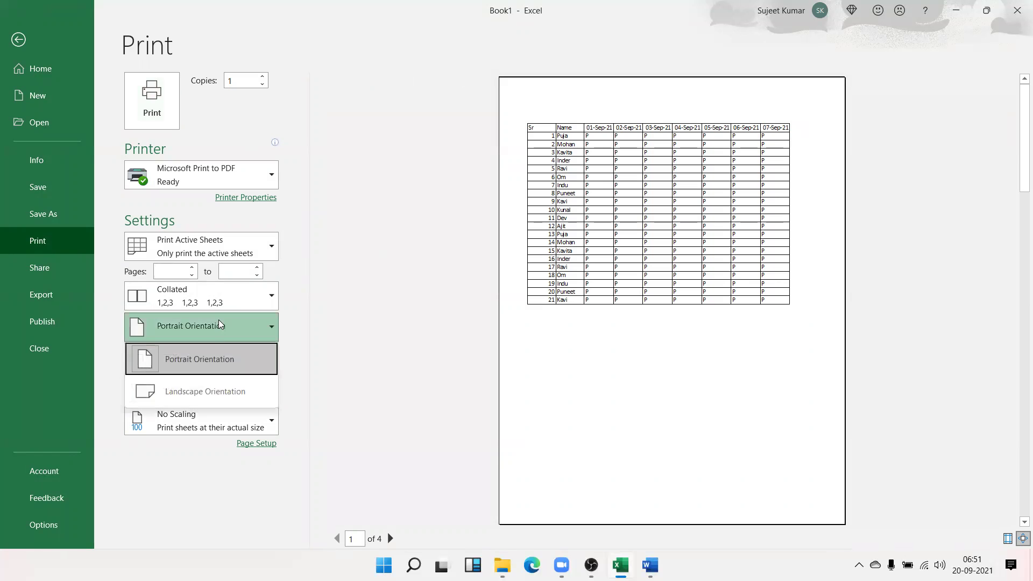
left_click(206, 417)
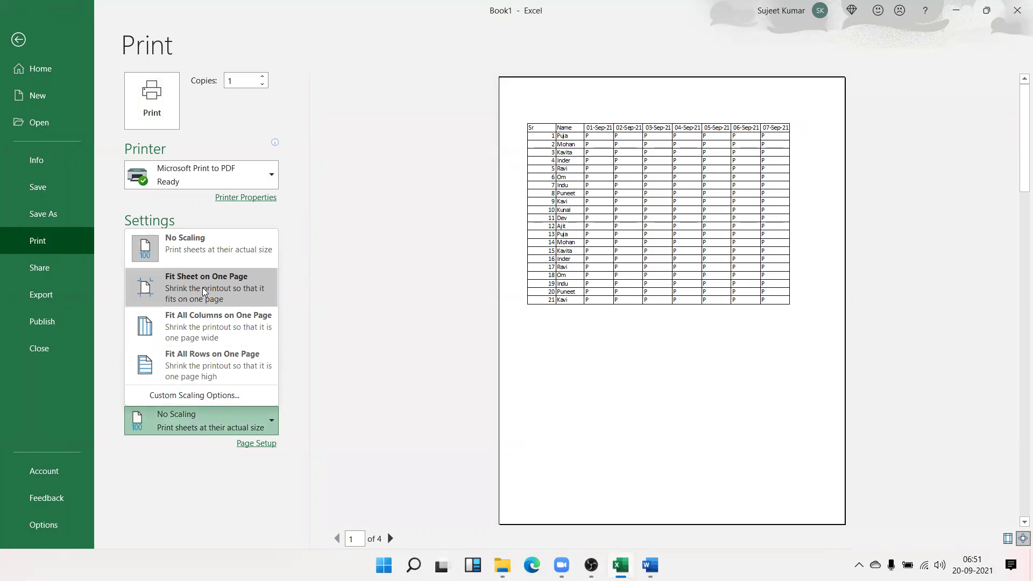
left_click(293, 288)
left_click(244, 339)
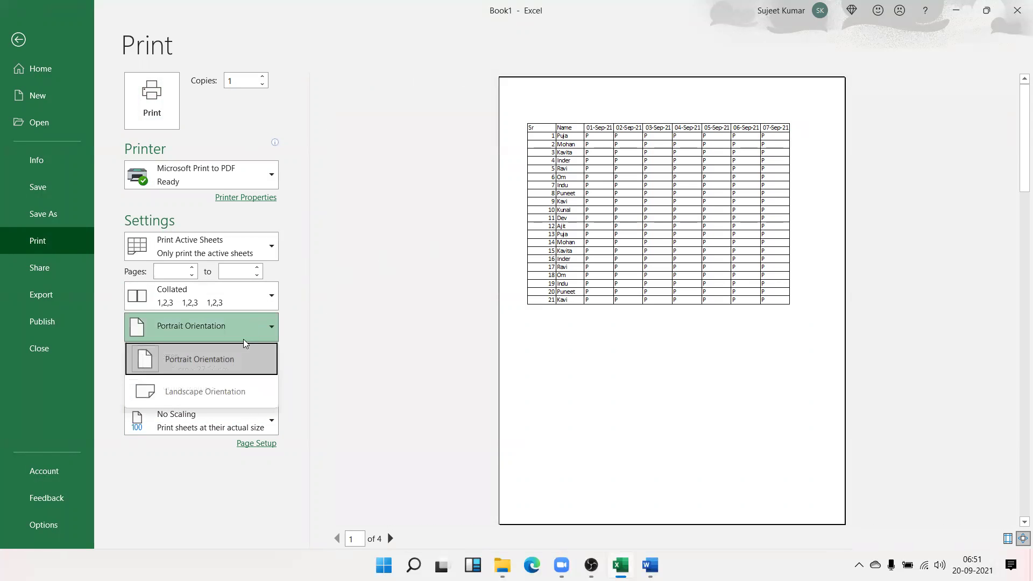
left_click(233, 389)
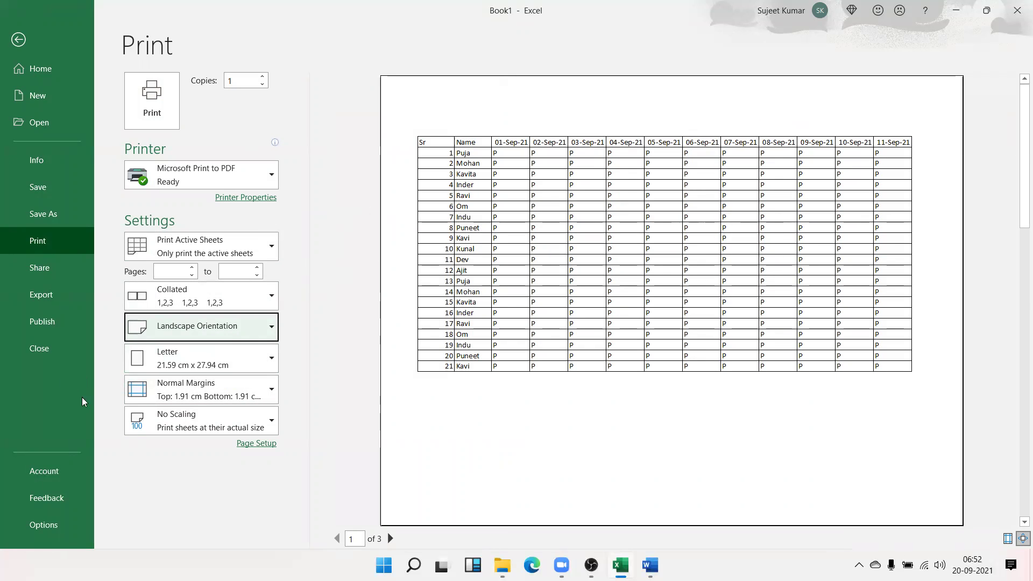
left_click(157, 401)
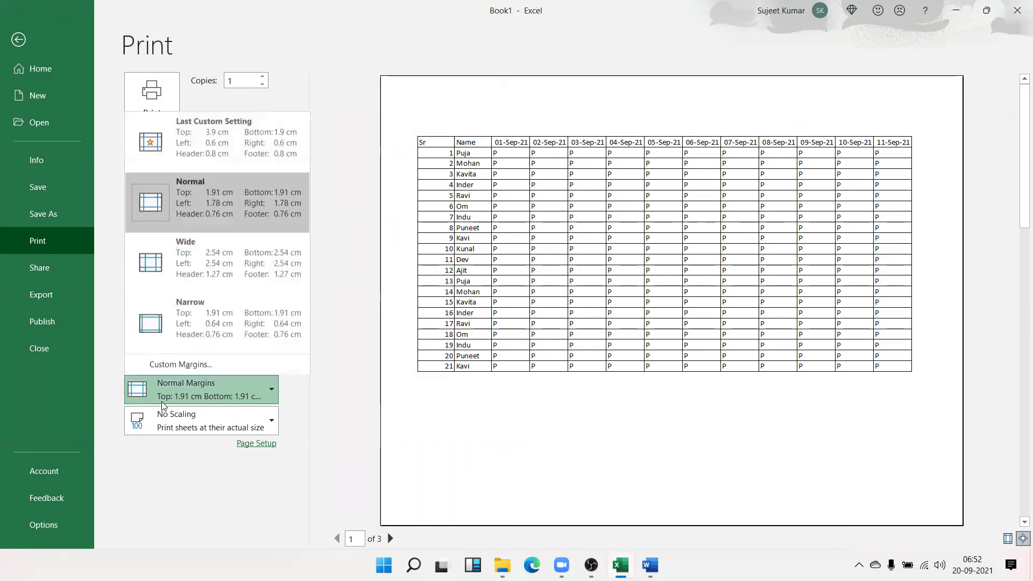
left_click(186, 343)
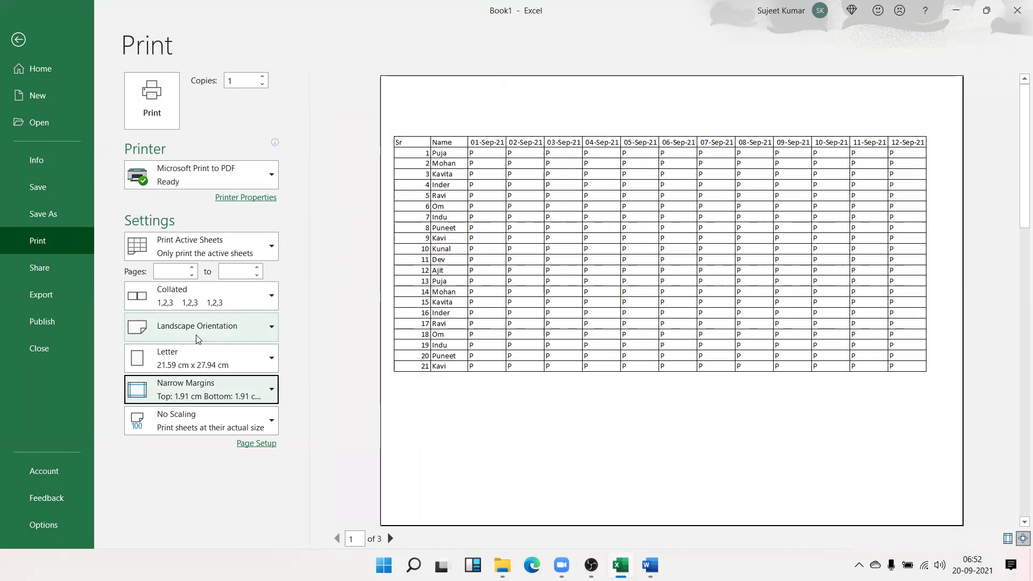
left_click(20, 41)
left_click(435, 254)
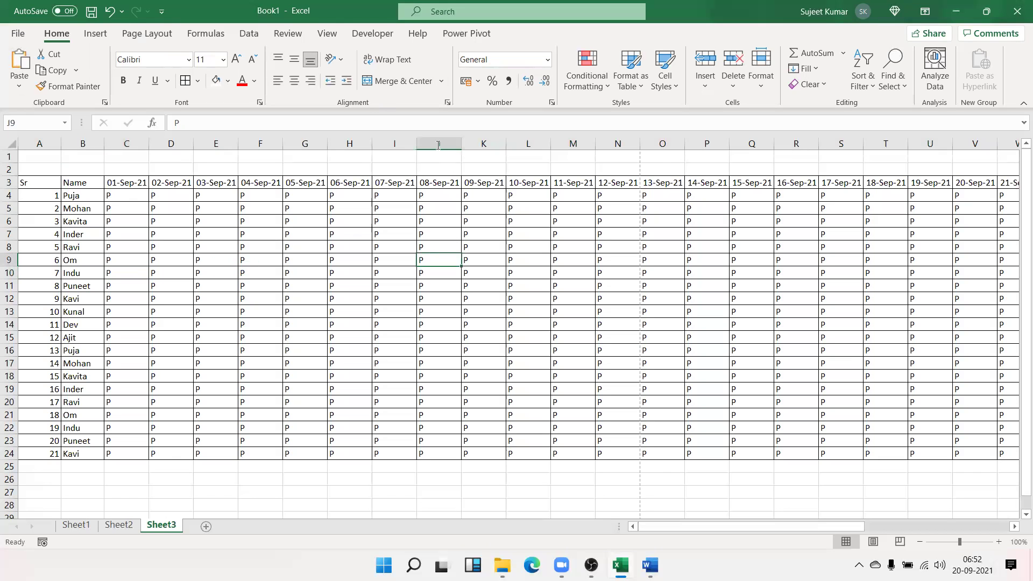
Set the Page Layout print scale to 50% and confirm the two-page preview
left_click(147, 34)
left_click(409, 87)
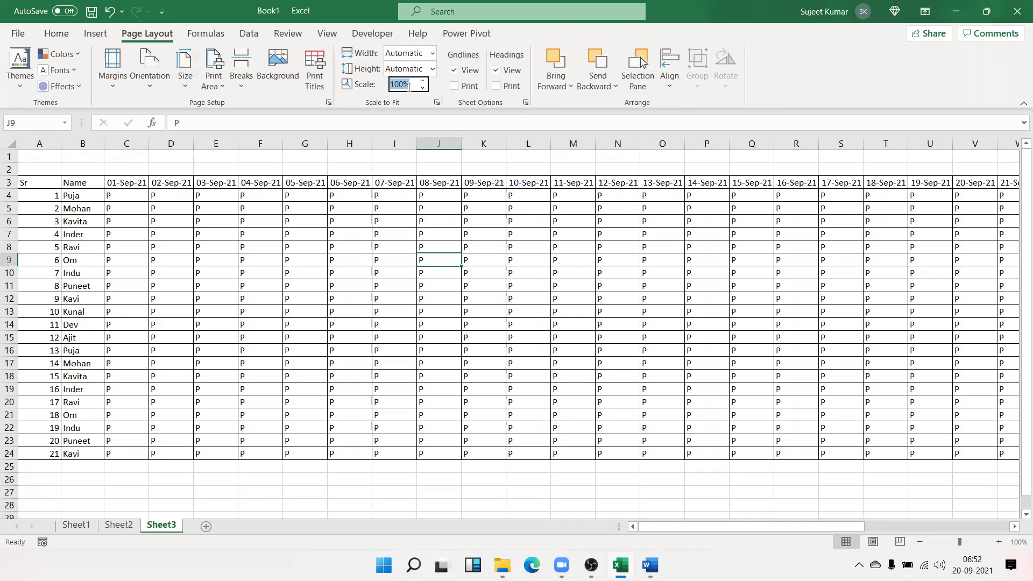
type("50")
key("Return")
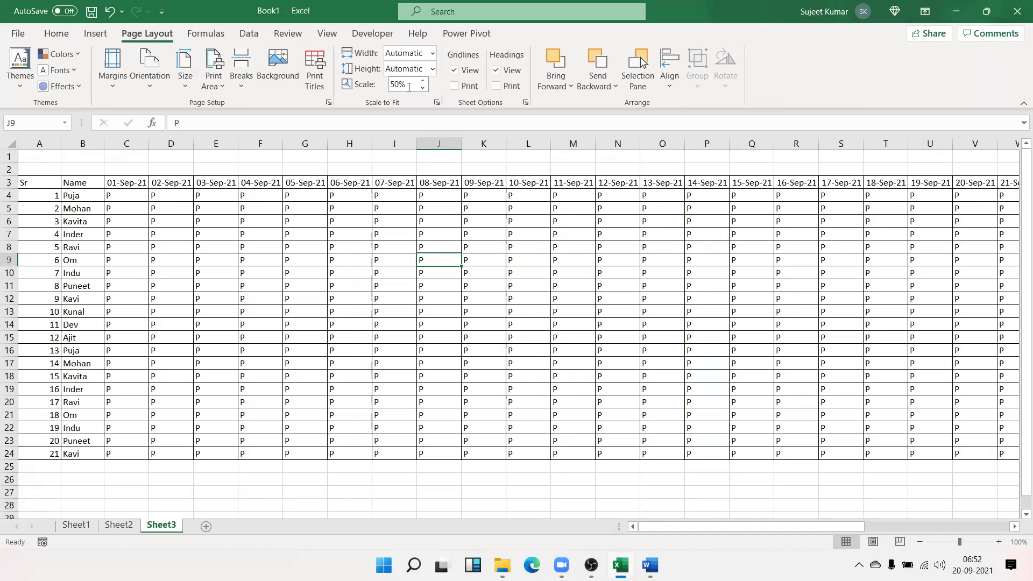
key("ctrl+p")
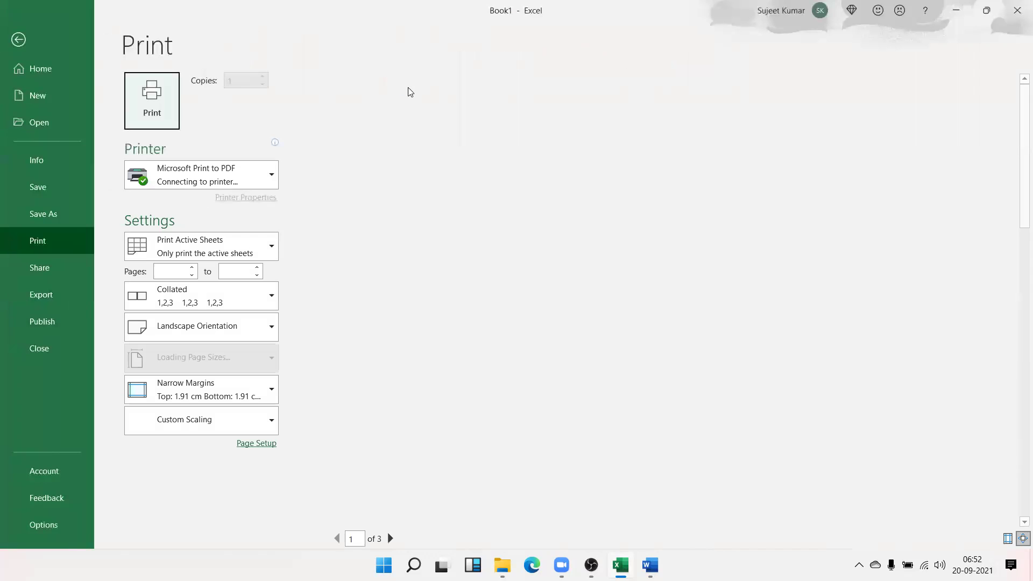
left_click(790, 201)
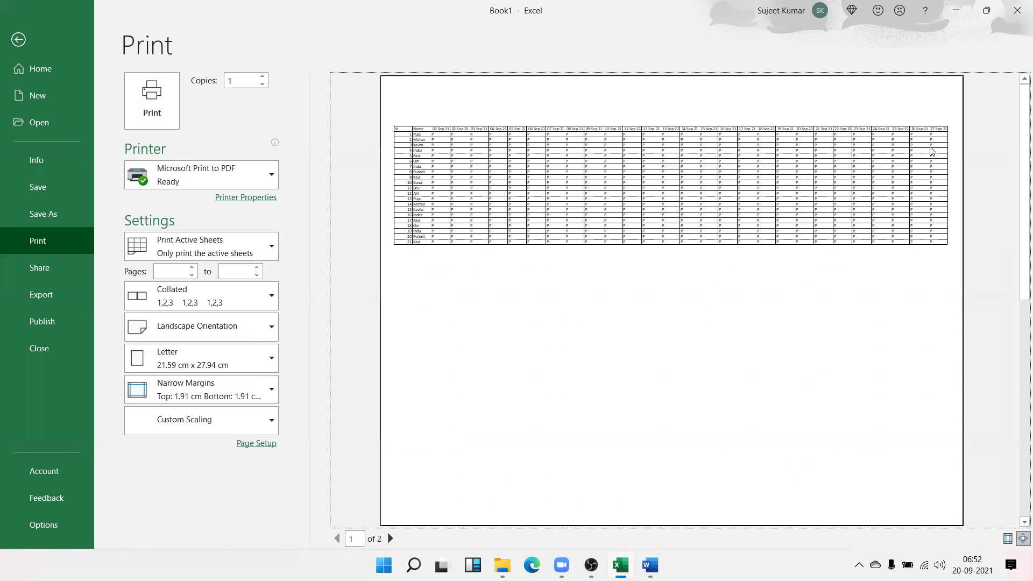
key("Escape")
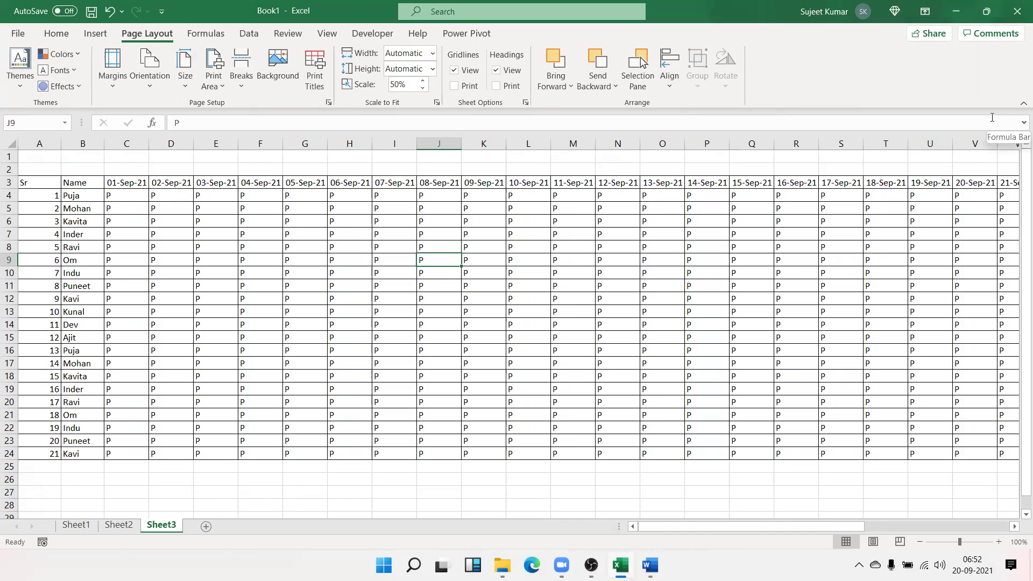
Move around row 3 and column C to check the register's header extent
key("Up")
key("Up")
key("Up")
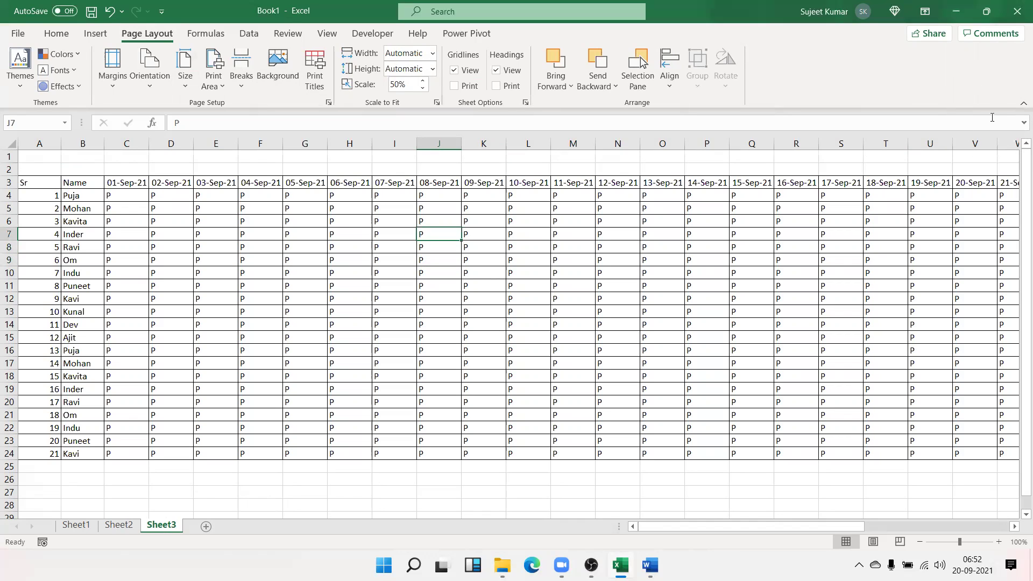
key("Up")
key("Up")
key("Up")
key("ctrl+Right")
key("ctrl+Left")
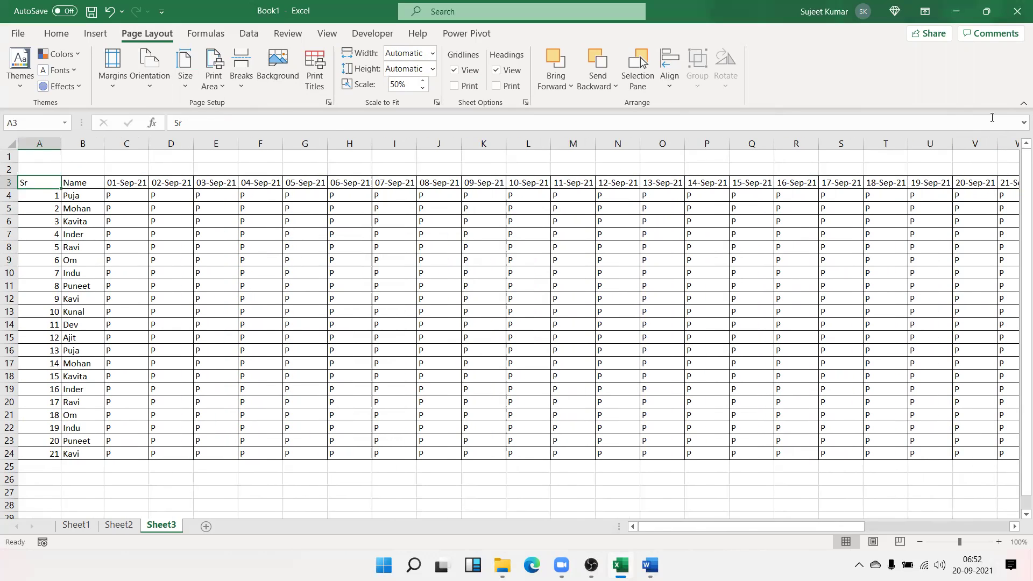
key("Right")
key("Right")
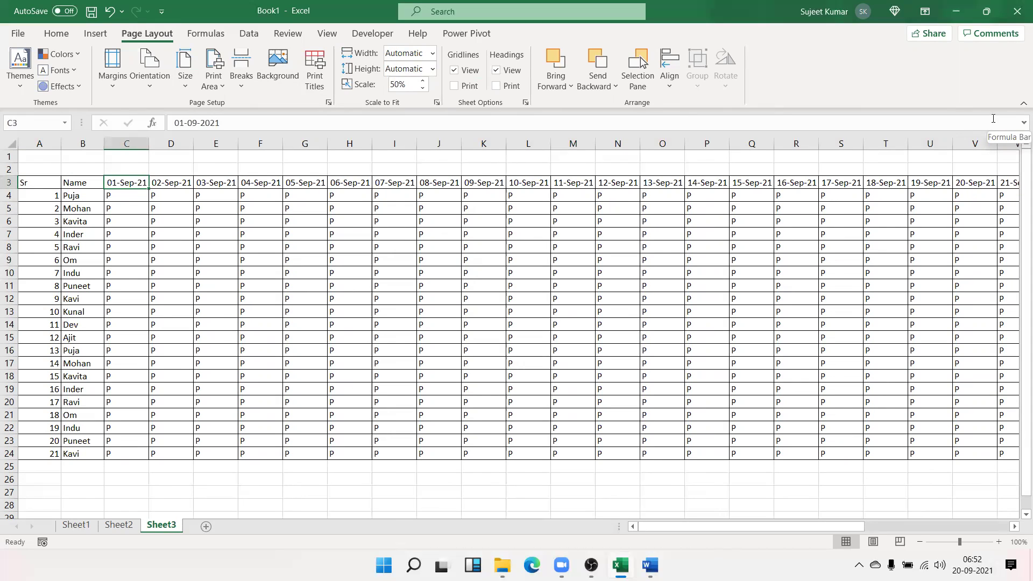
key("Down")
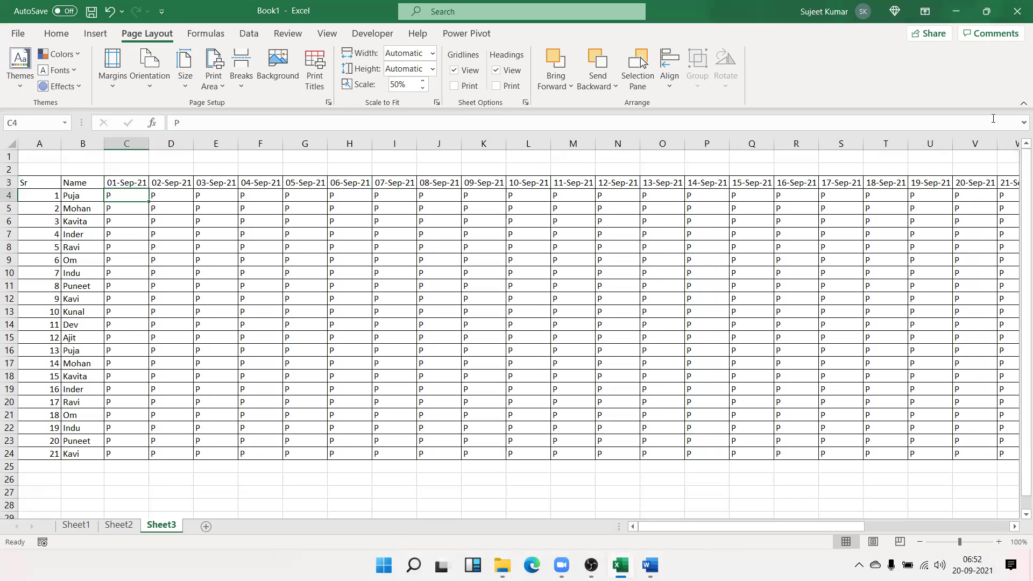
key("ctrl+Down")
key("ctrl+Up")
key("ctrl+Left")
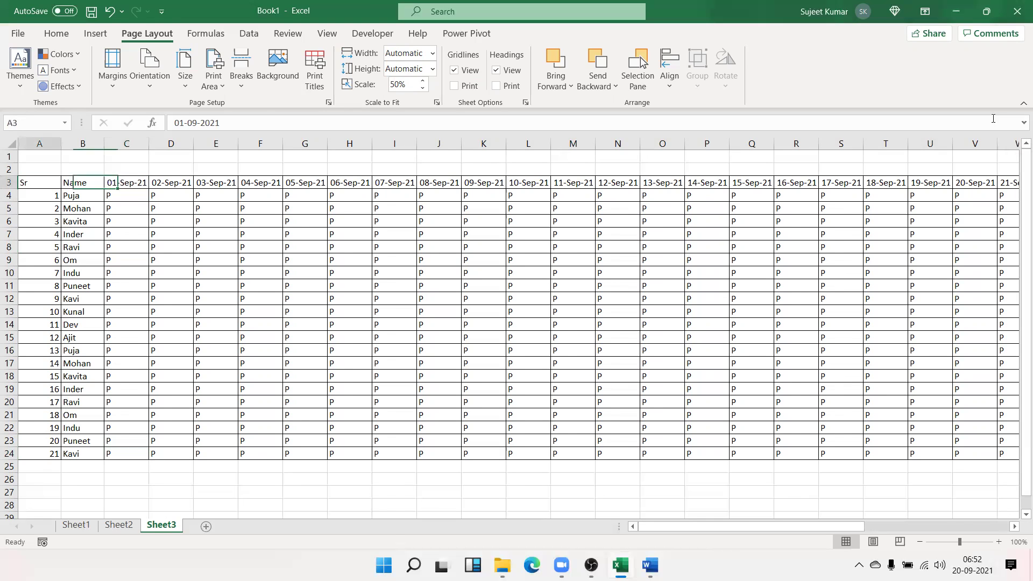
key("ctrl+Right")
key("ctrl+Left")
key("Right")
key("ctrl+shift+Right")
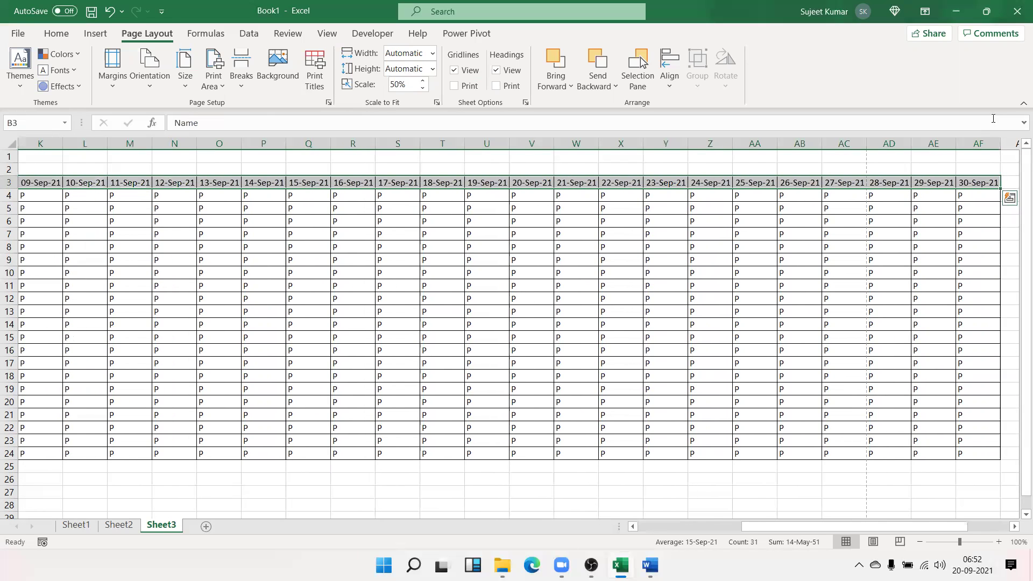
key("Right")
Select the header row A3:AF3 and rotate its text up
key("Down")
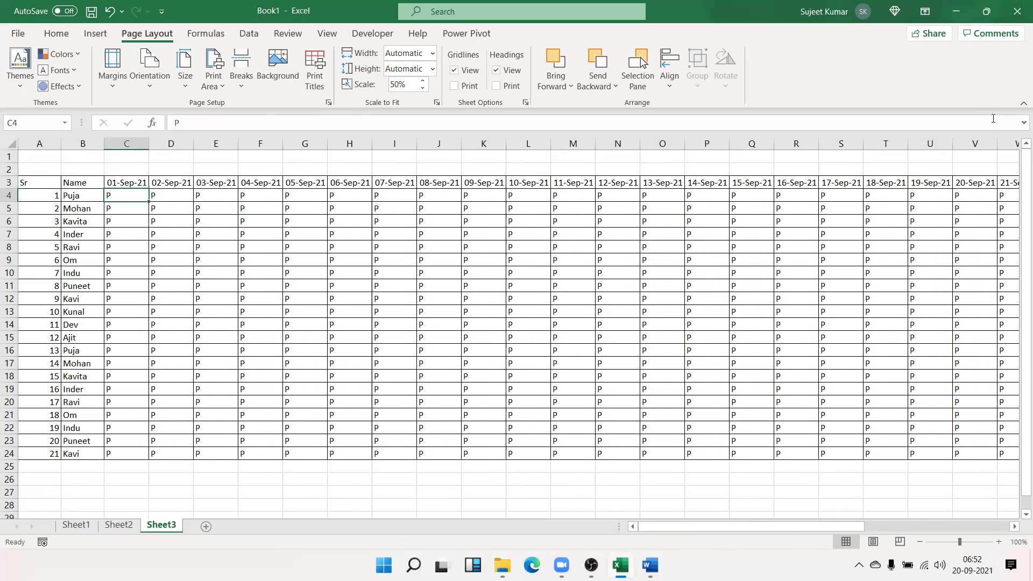
key("ctrl+Down")
key("ctrl+Up")
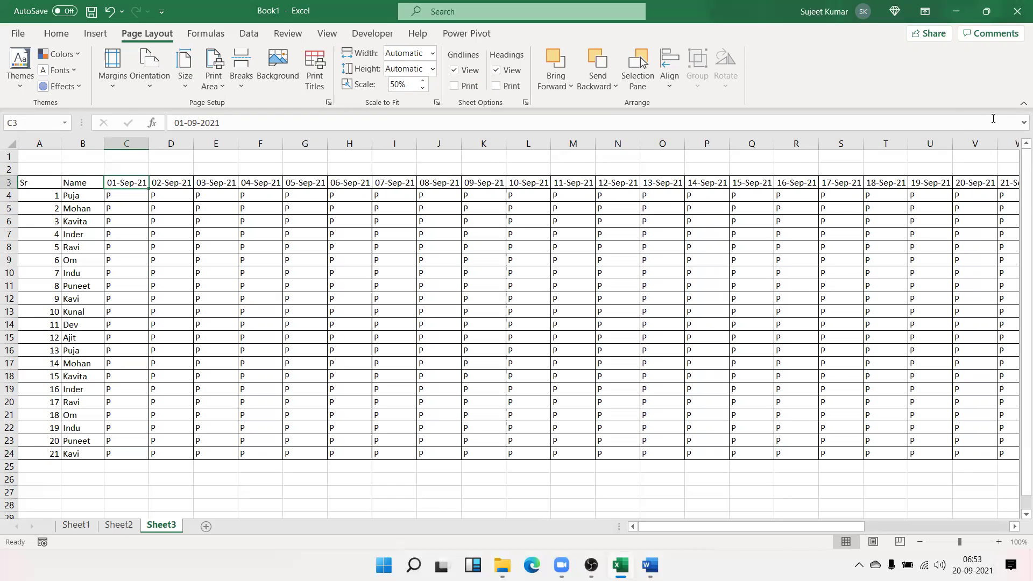
key("ctrl+Left")
key("ctrl+shift+Right")
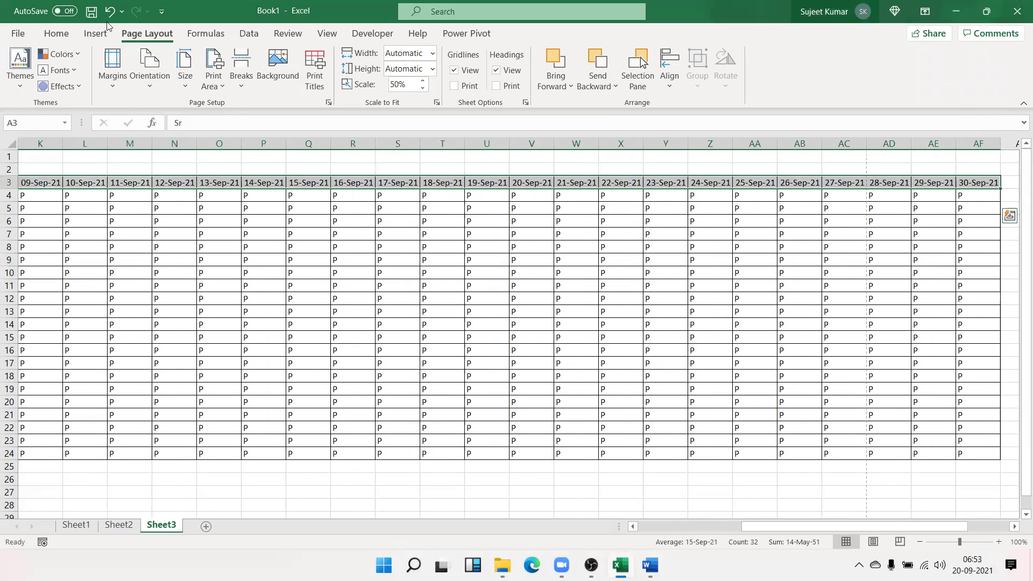
left_click(59, 33)
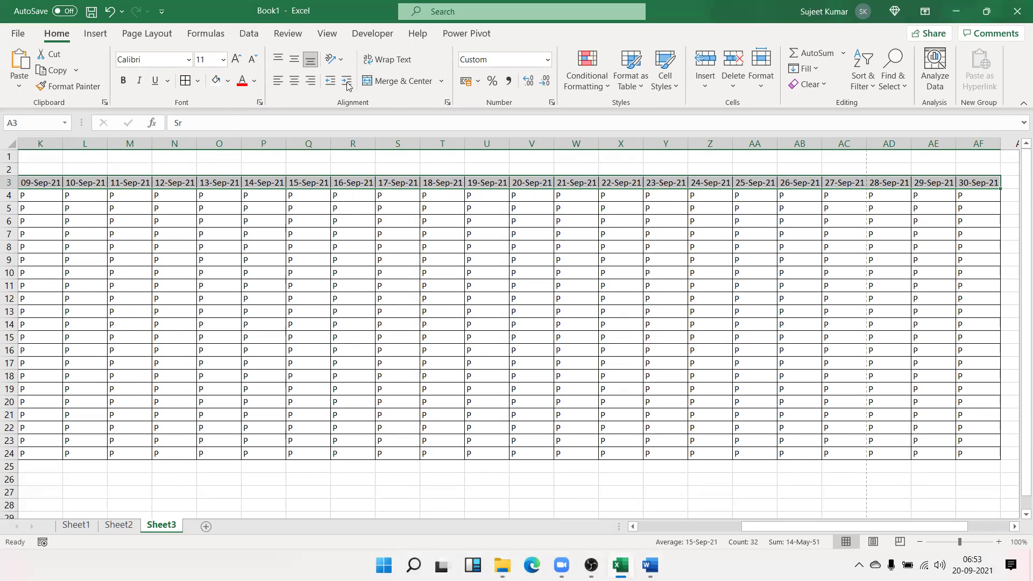
left_click(342, 61)
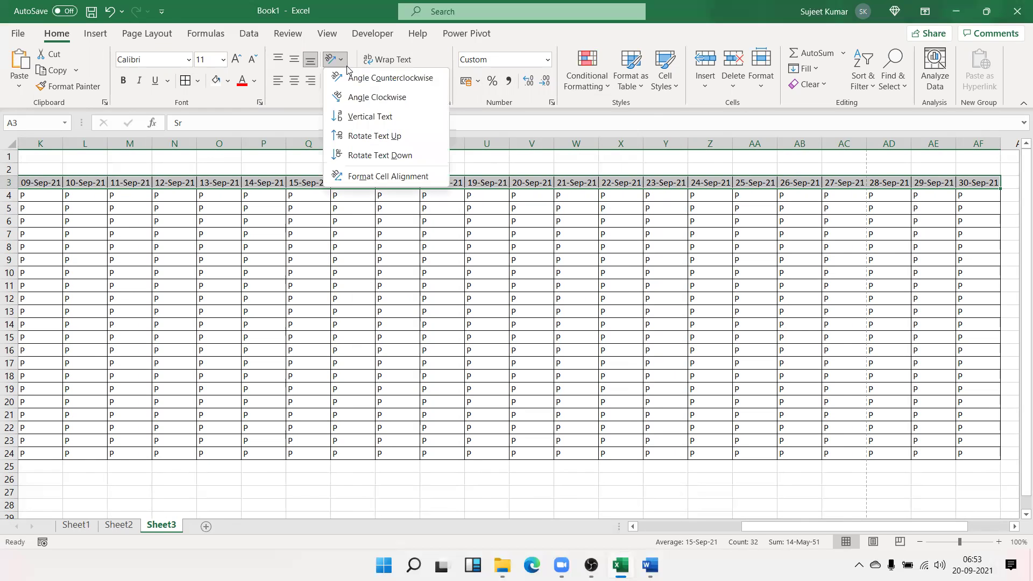
left_click(350, 141)
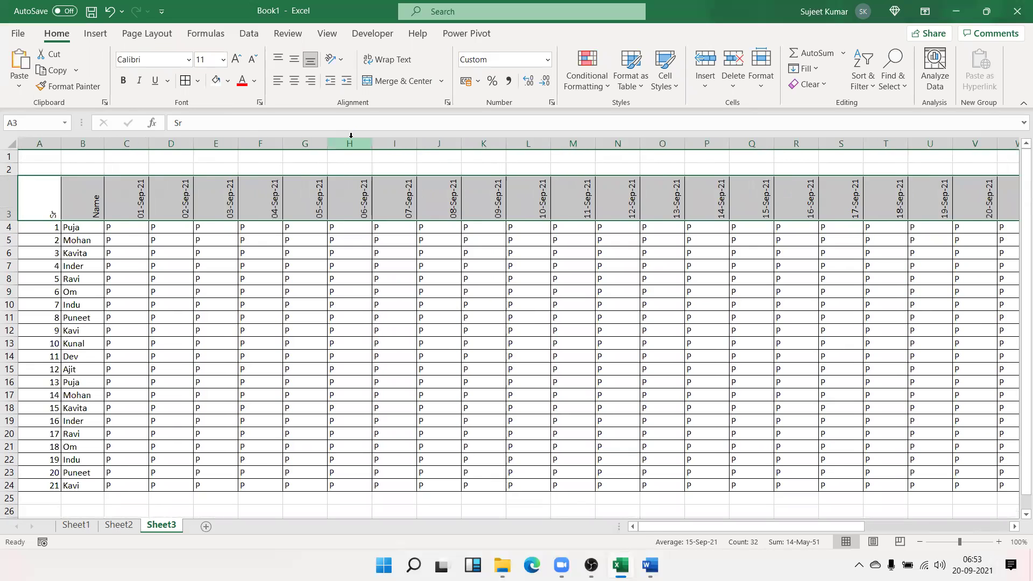
Auto-fit every column width on Sheet3 to its contents
left_click(4, 144)
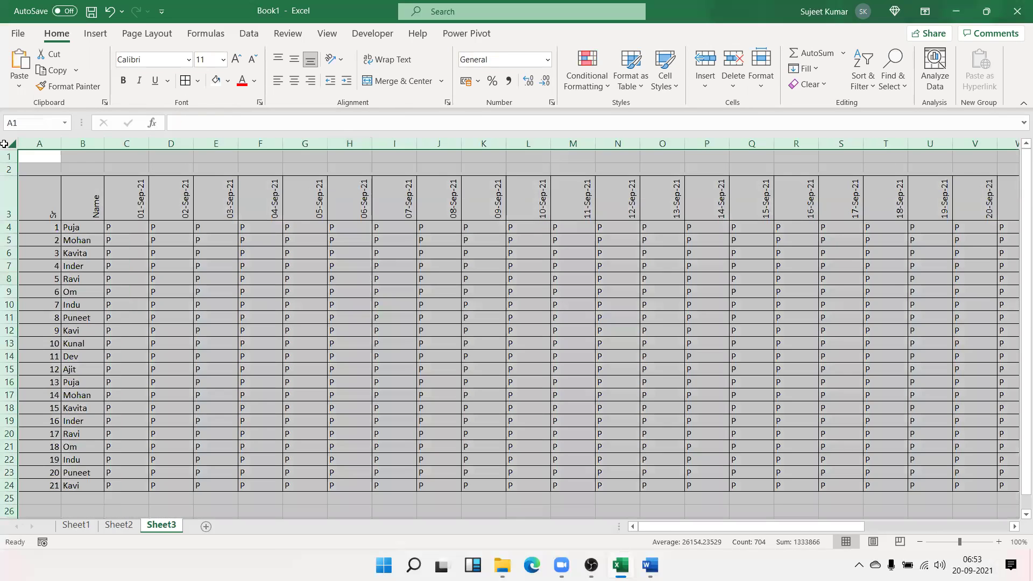
double_click(104, 143)
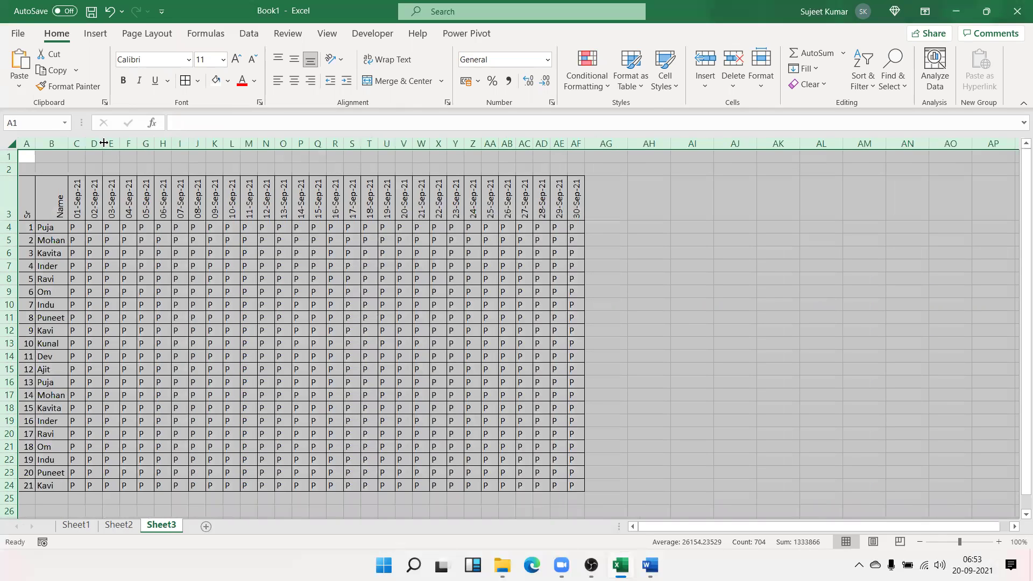
left_click(193, 279)
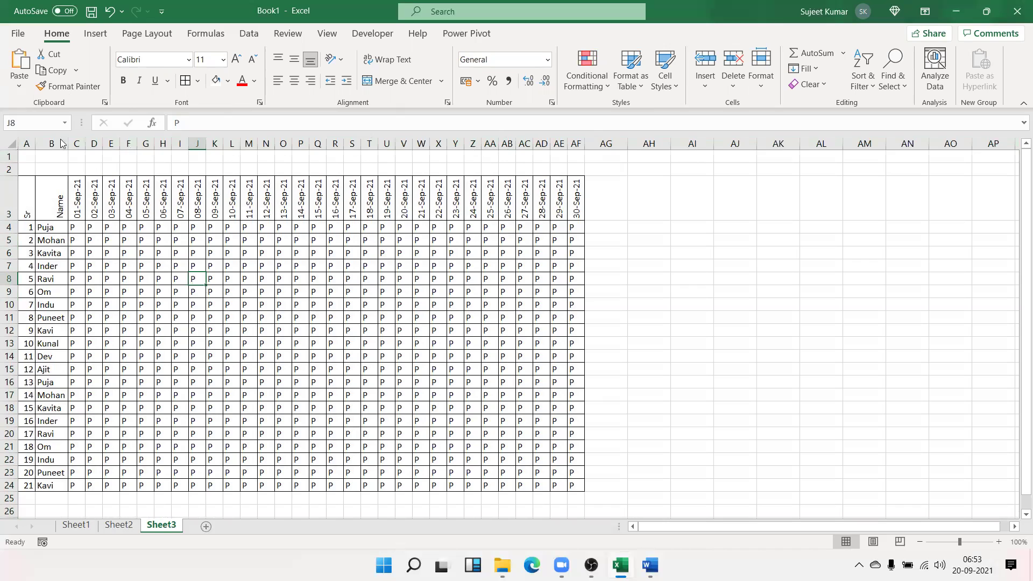
Reset the print scale to 100% and check the one-page landscape preview
left_click(147, 33)
left_click(397, 85)
type("100")
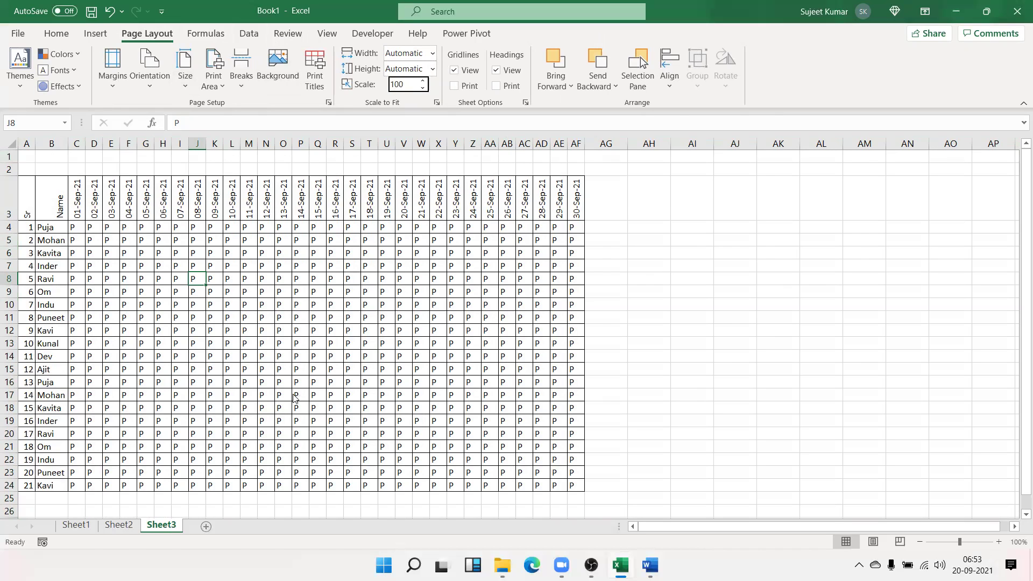
key("ctrl+p")
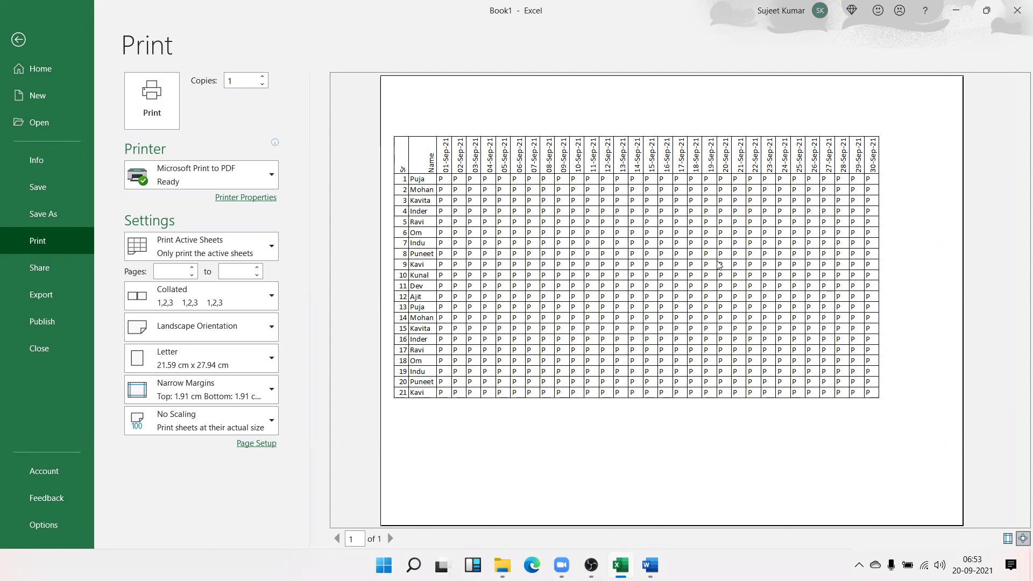
key("Escape")
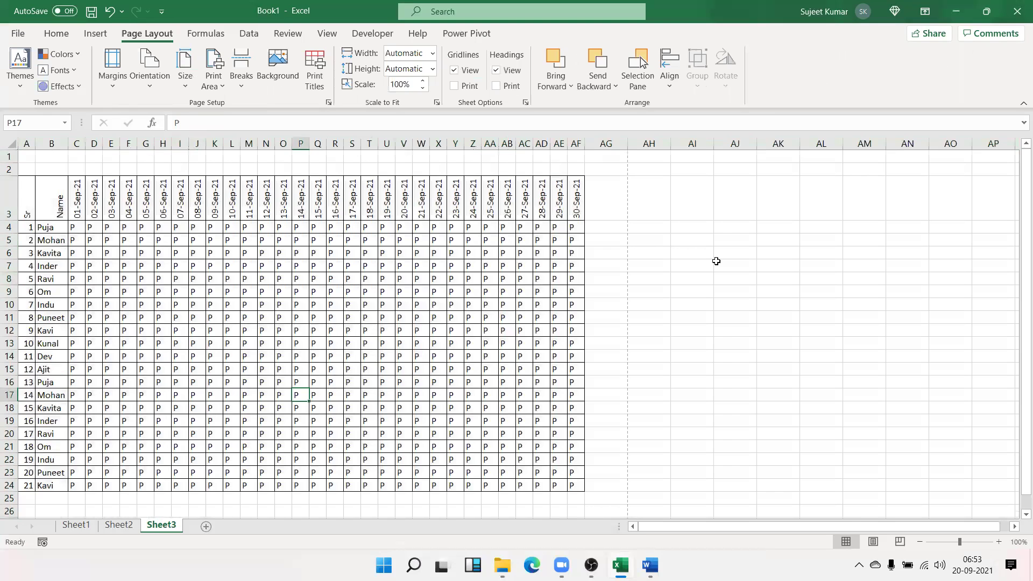
On a new Sheet4, enter a full name in A1 and toggle Wrap Text on and off
left_click(206, 526)
left_click(52, 36)
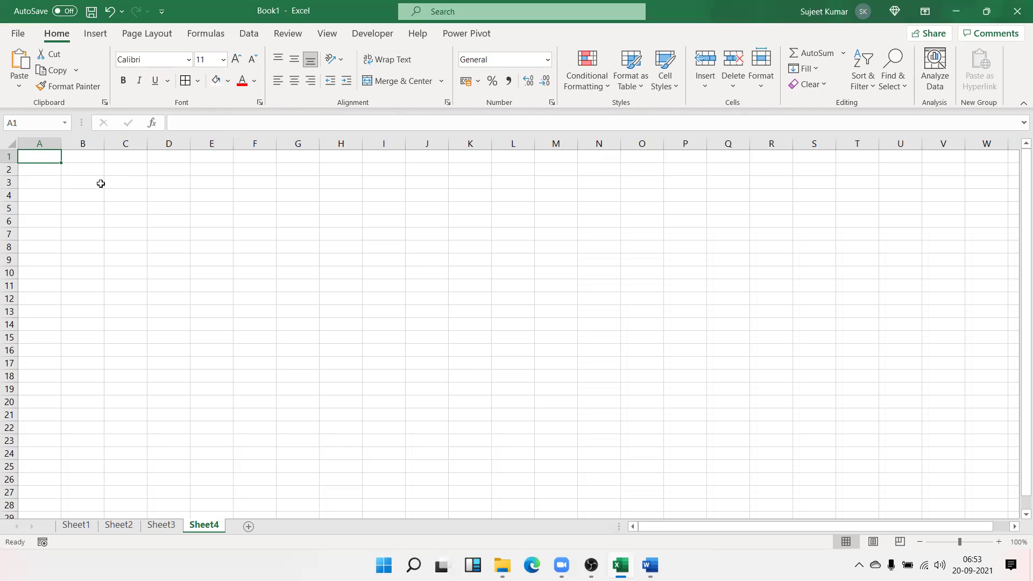
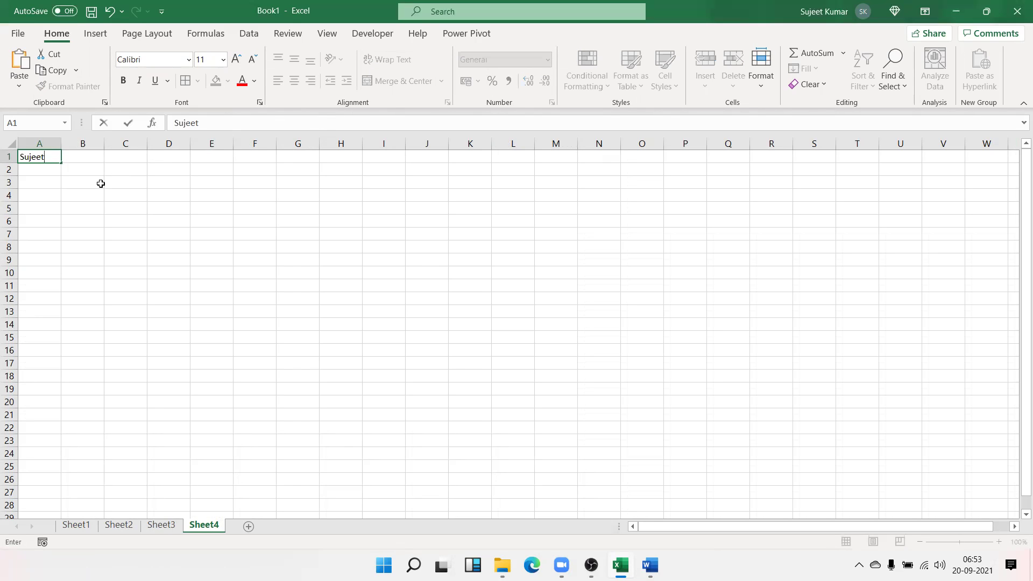
key("Return")
key("Up")
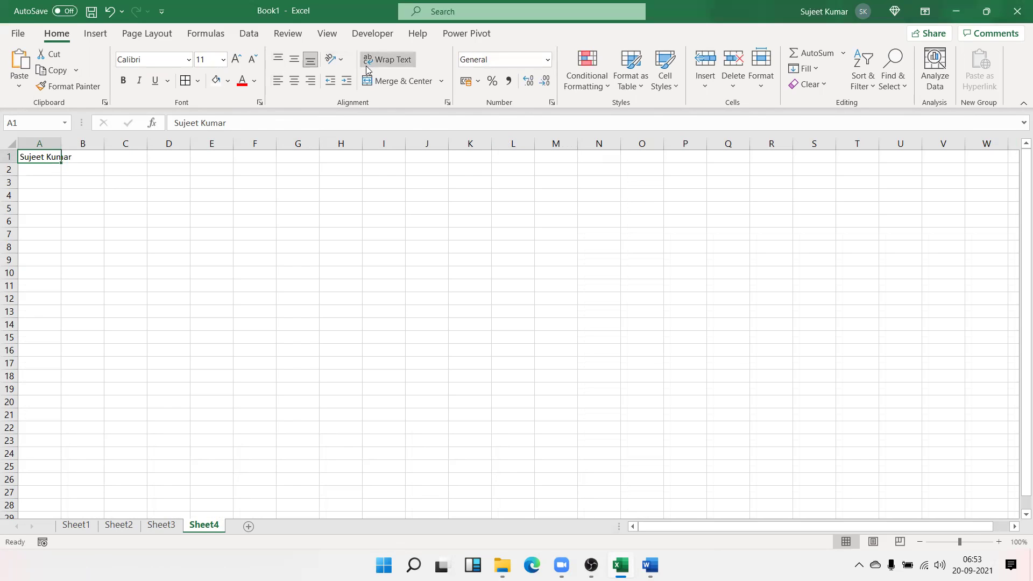
left_click(366, 66)
left_click(364, 65)
left_click(363, 67)
left_click(359, 65)
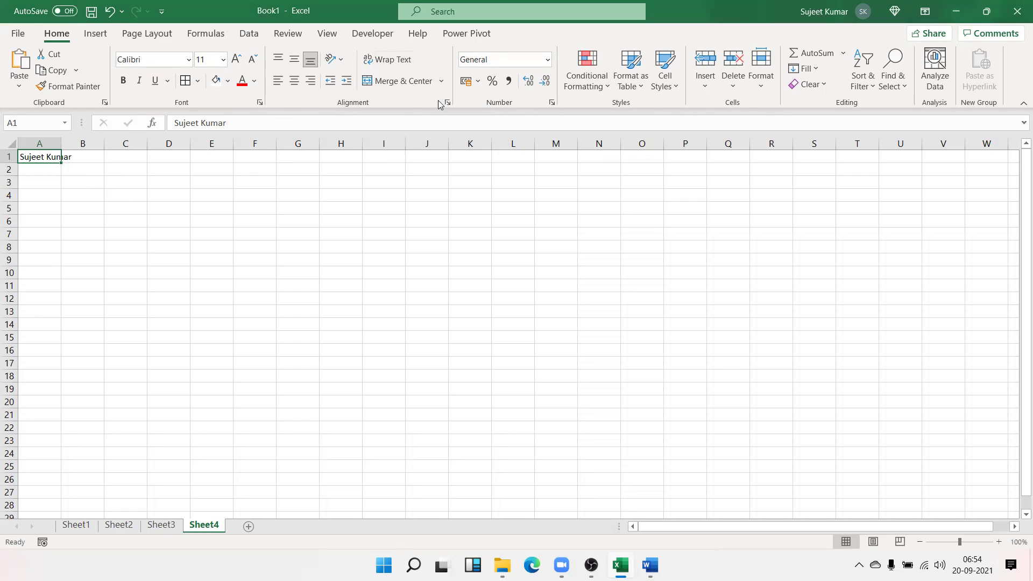
Enter 123, 852 and 147 on three lines in C7 with Alt+Enter breaks
left_click(141, 233)
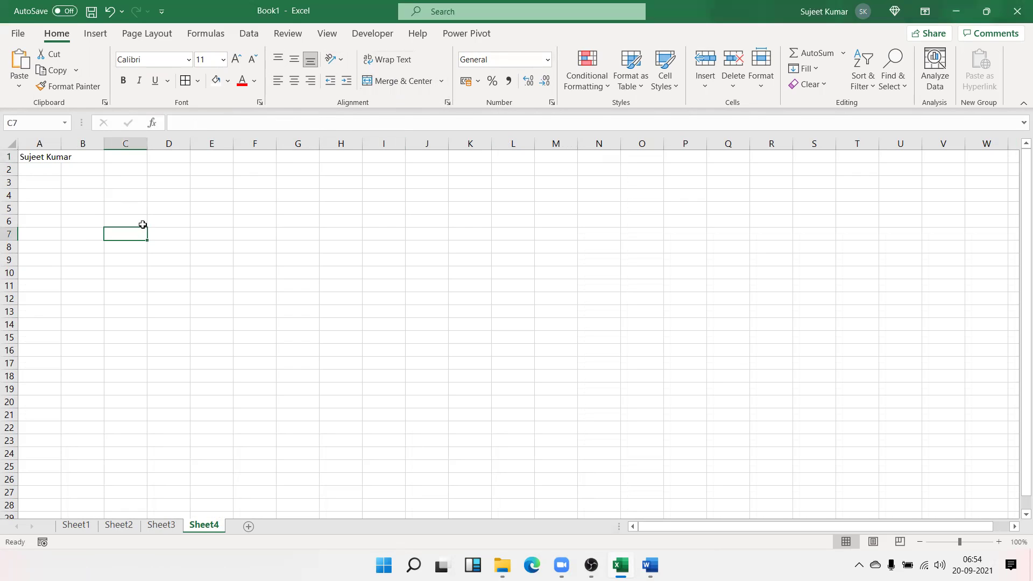
type("123")
key("alt+Return")
type("852")
key("alt+Return")
type("147")
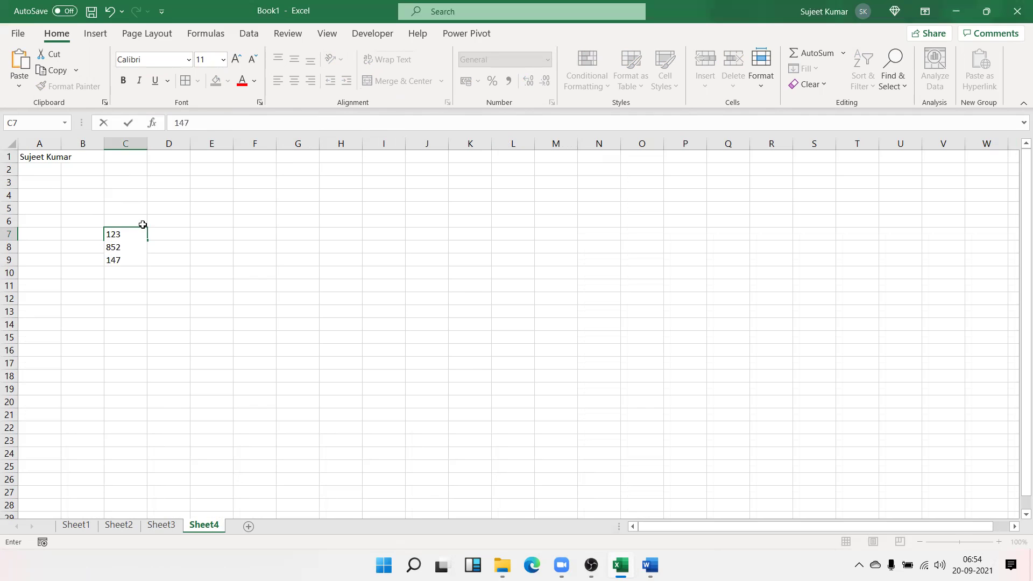
key("Return")
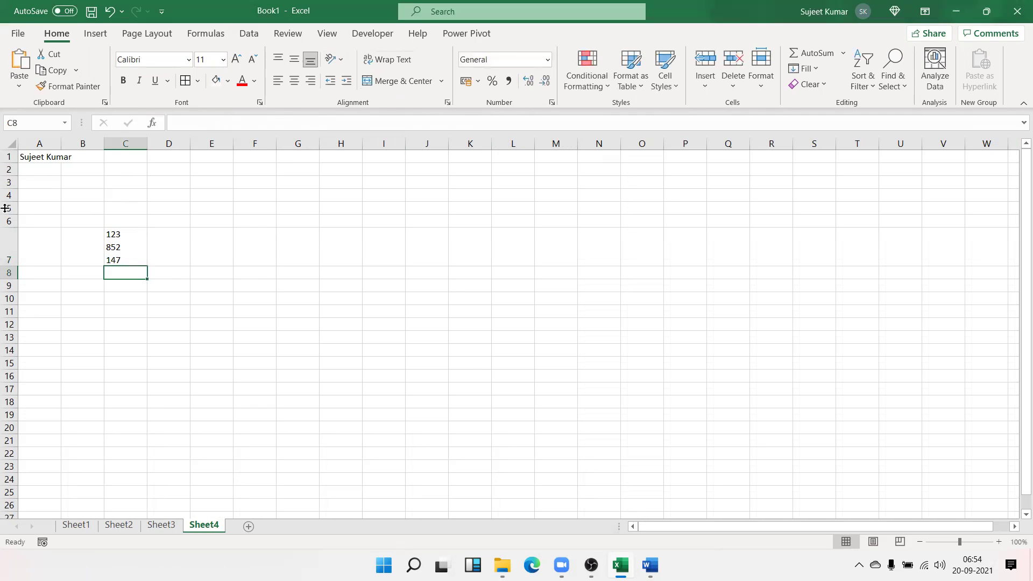
Try autofitting column A and wrapping the name in A1, then undo both
left_click(47, 161)
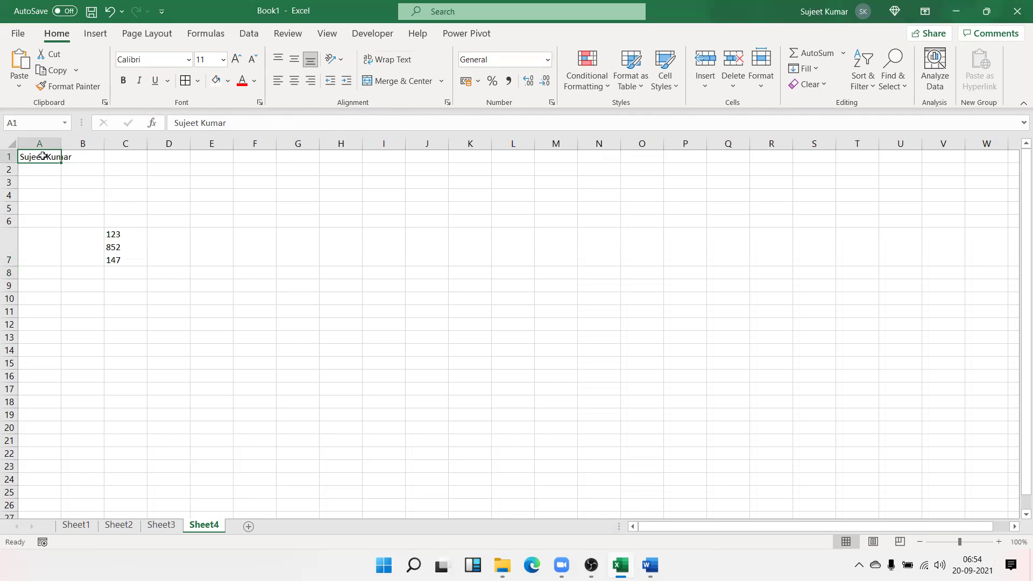
double_click(61, 146)
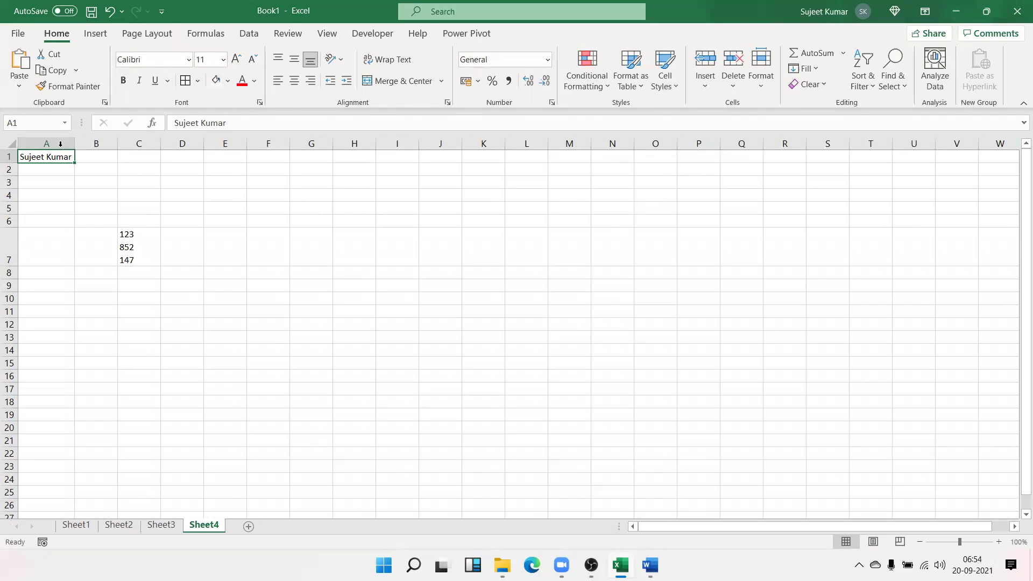
key("ctrl+z")
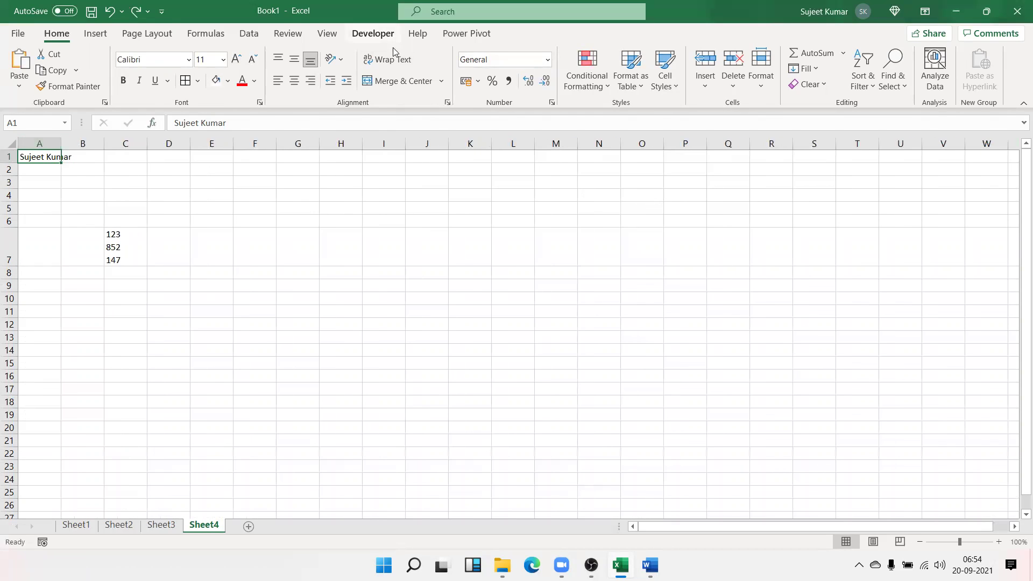
left_click(397, 60)
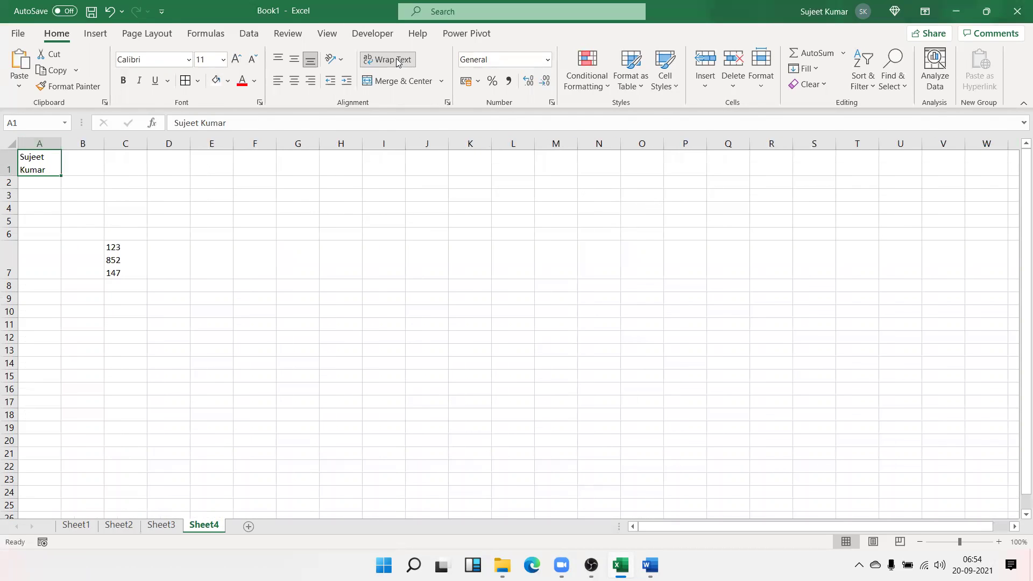
key("ctrl+z")
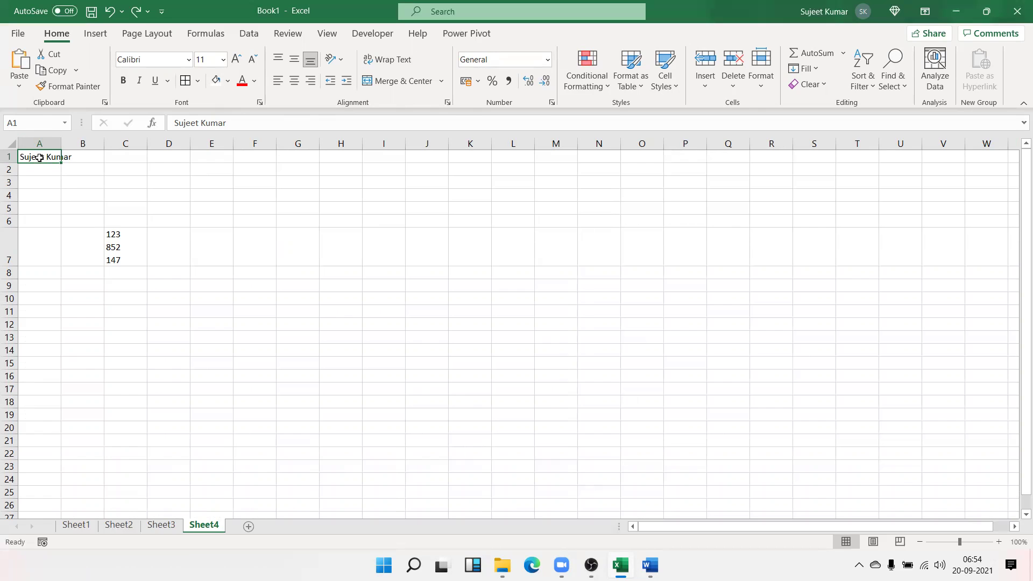
Turn on Shrink to fit for cell A1 in Format Cells
right_click(39, 157)
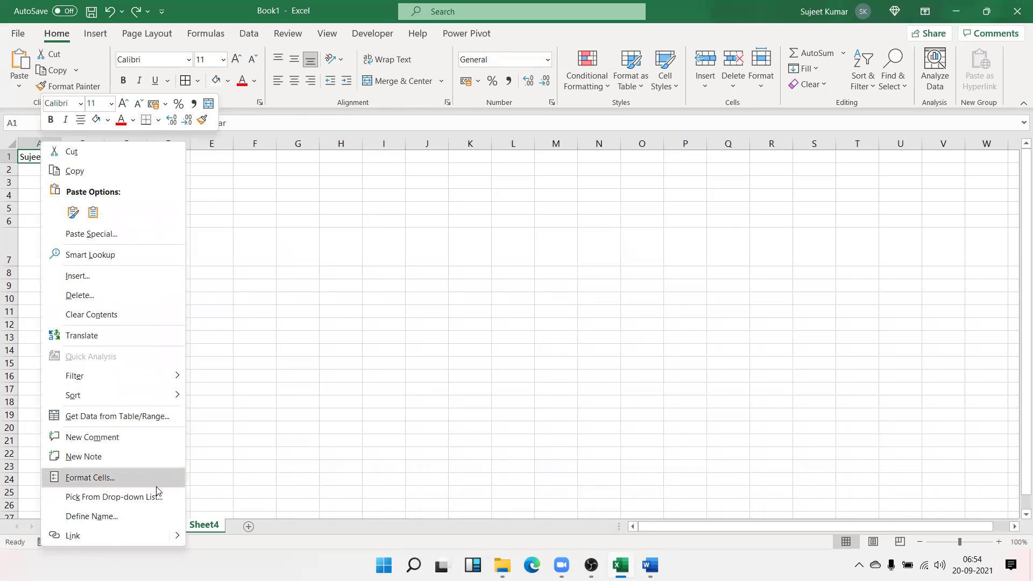
left_click(157, 483)
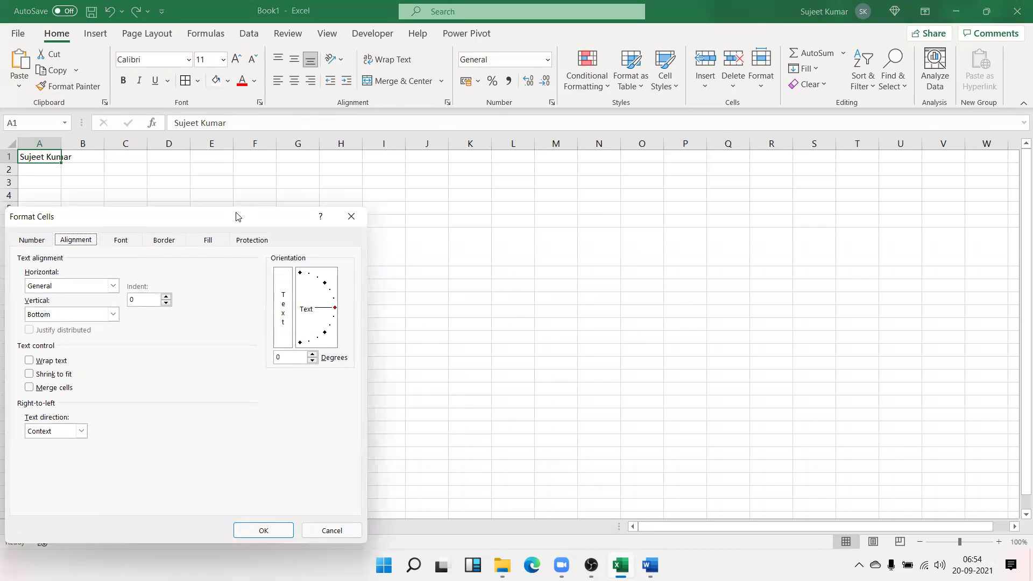
left_click_drag(237, 217, 592, 120)
left_click(421, 277)
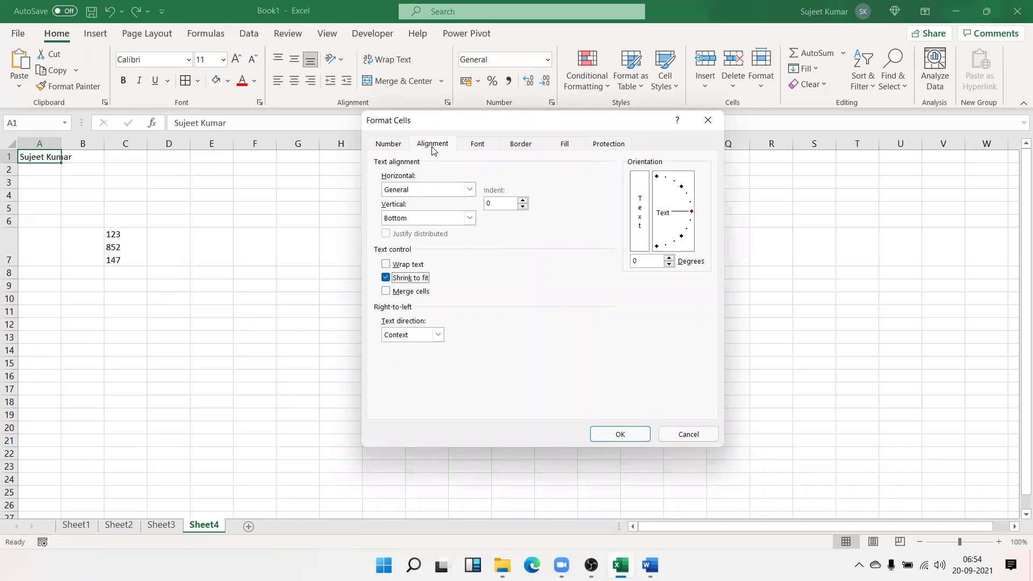
left_click(621, 433)
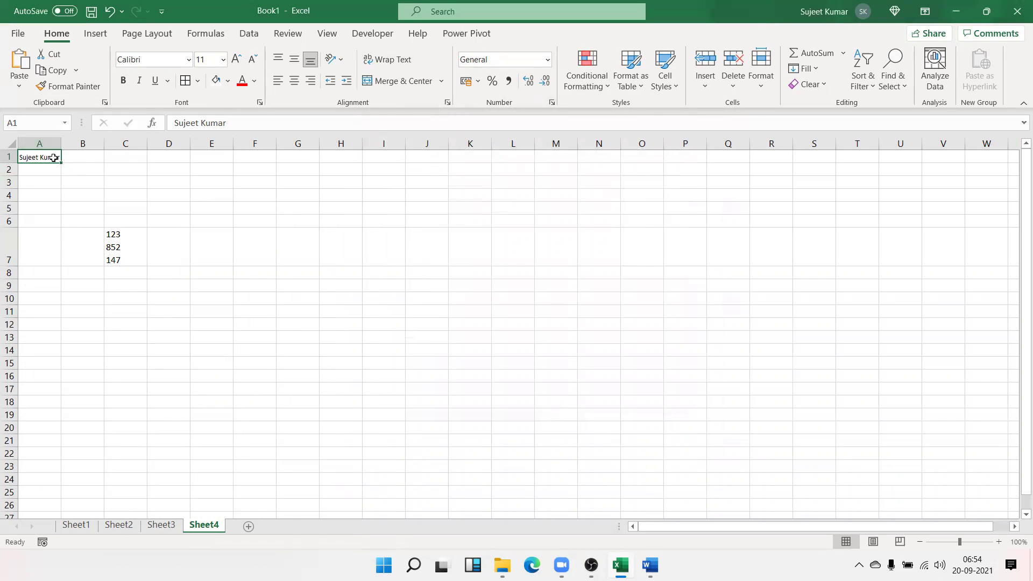
Widen column A, set A1's font size to 100, and widen column A again
left_click_drag(61, 143, 82, 141)
left_click(108, 143)
left_click(206, 54)
type("100")
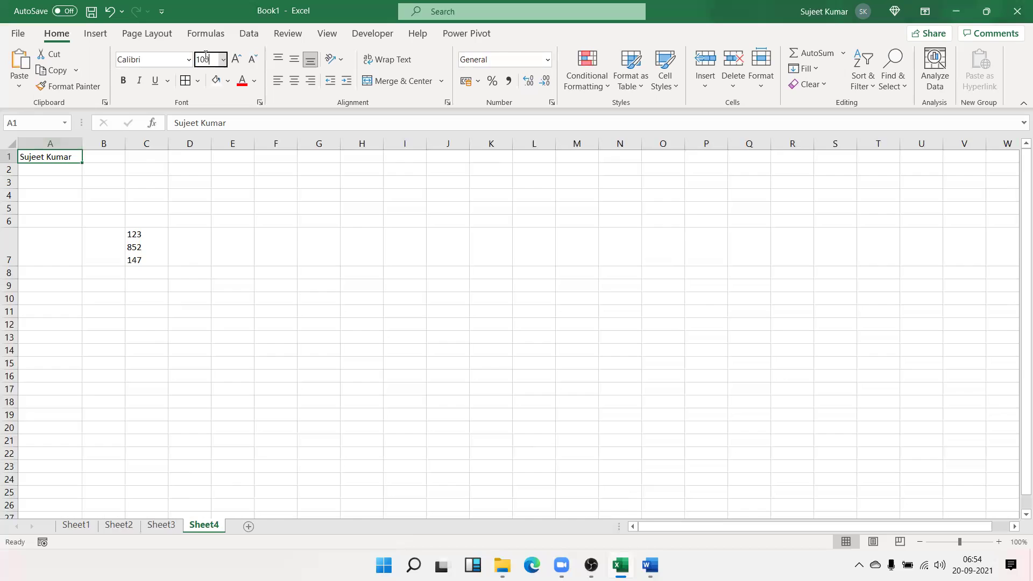
key("Return")
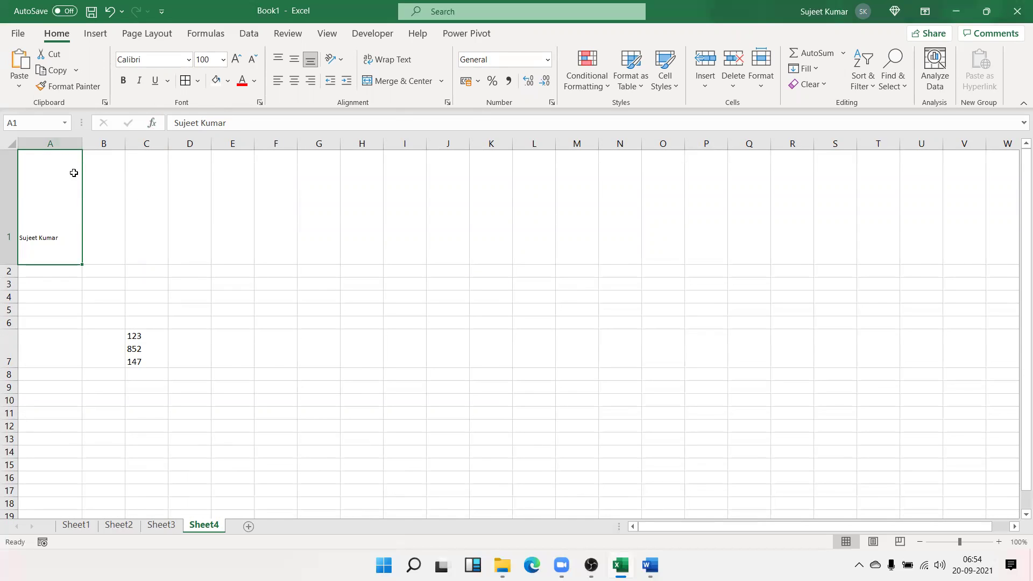
left_click_drag(82, 143, 127, 149)
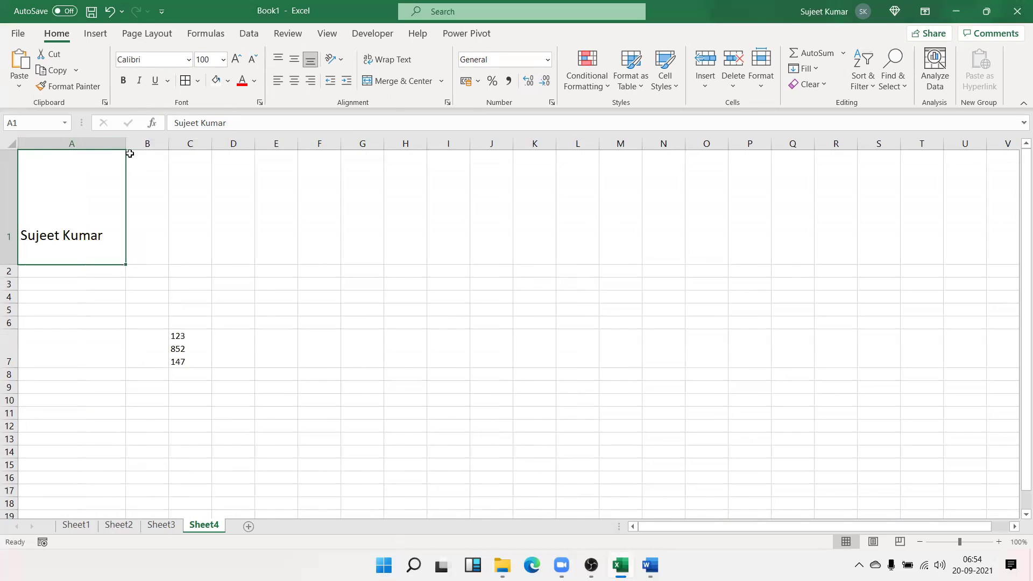
scroll(343, 376, "down", 3)
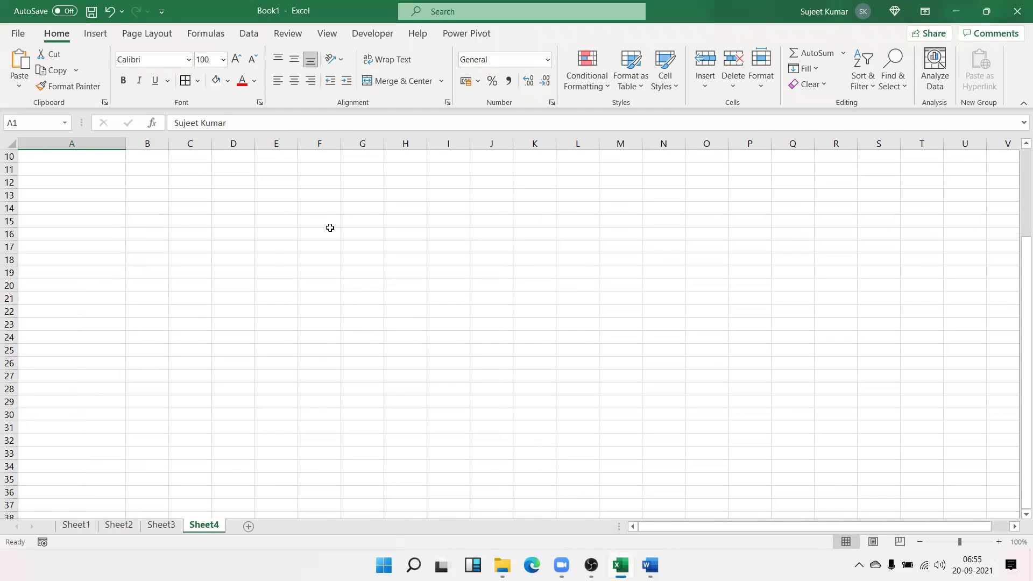
Merge and center F15:L28, then switch it to Merge Across so each row merges separately
left_click_drag(321, 221, 572, 382)
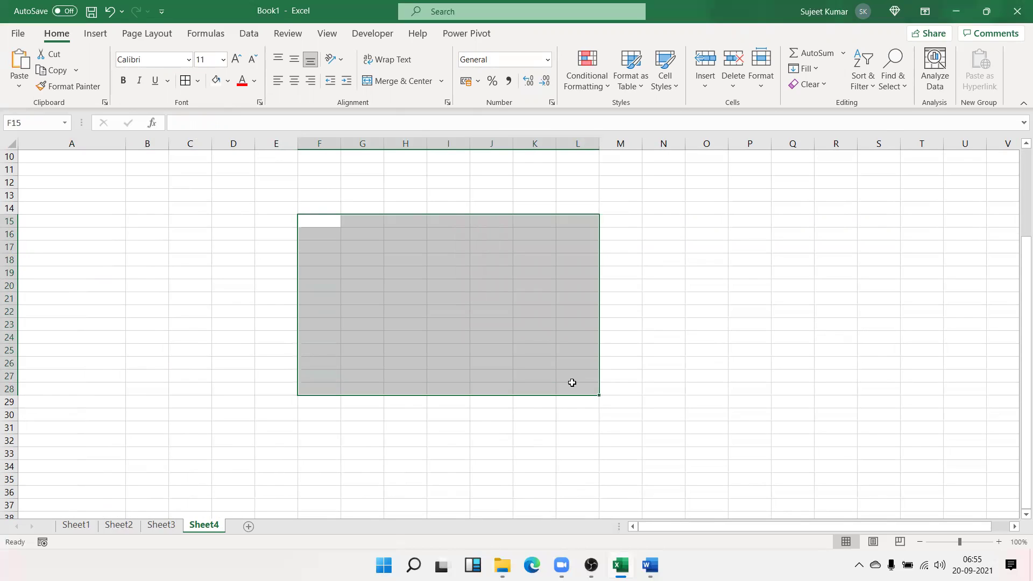
left_click(403, 82)
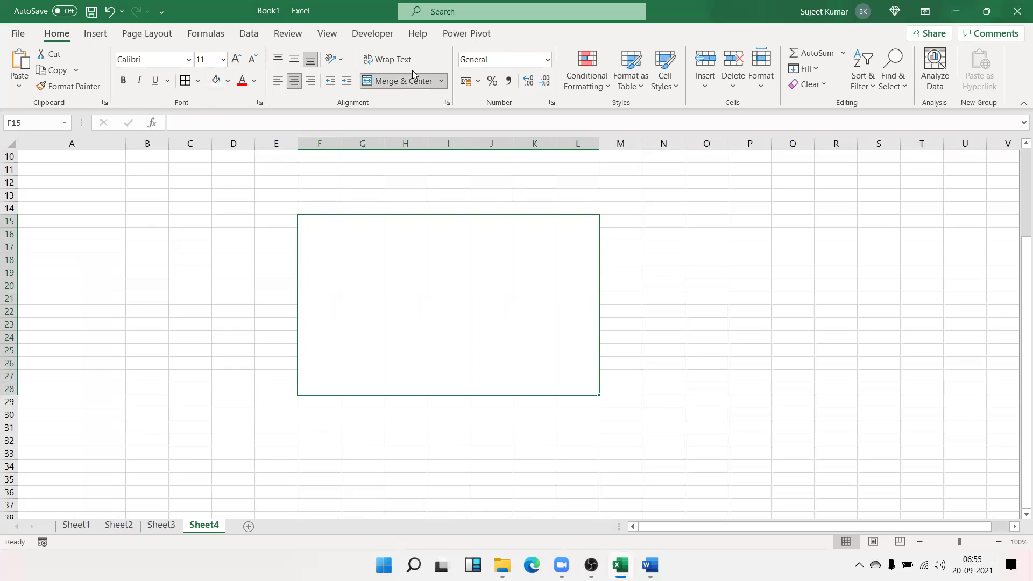
left_click(440, 82)
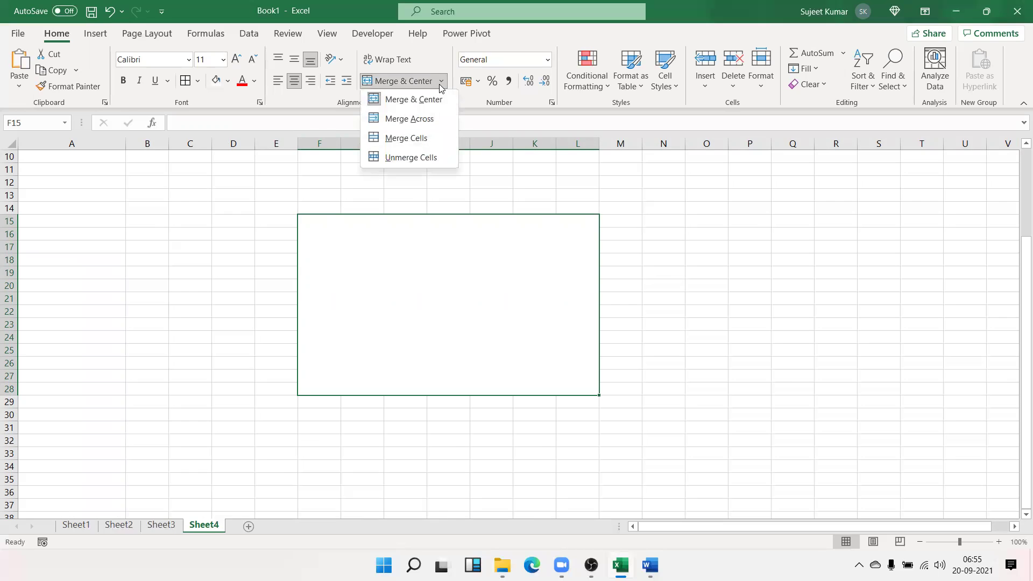
left_click(427, 125)
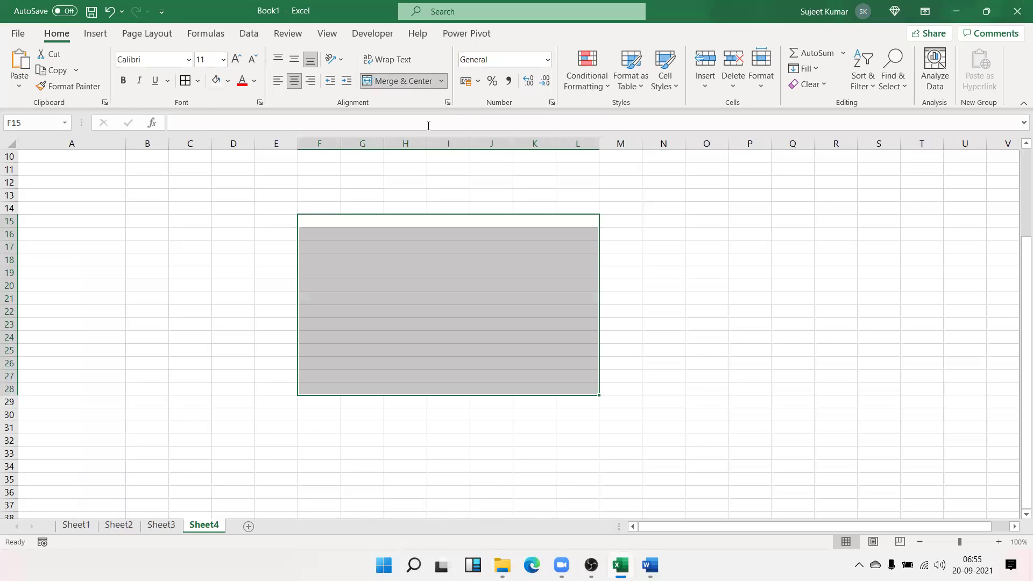
Step up and down through the merged rows in column F
left_click(419, 229)
key("Up")
key("Down")
key("Down")
key("Down")
key("Down")
key("Down")
key("Down")
key("Down")
key("Down")
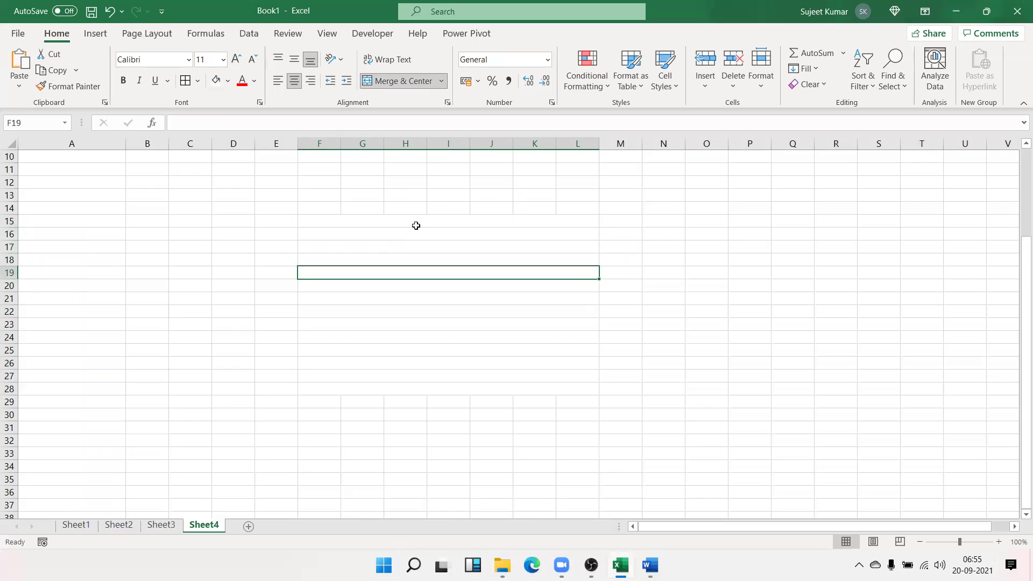
key("Down")
key("Down")
key("Down")
key("Down")
key("Down")
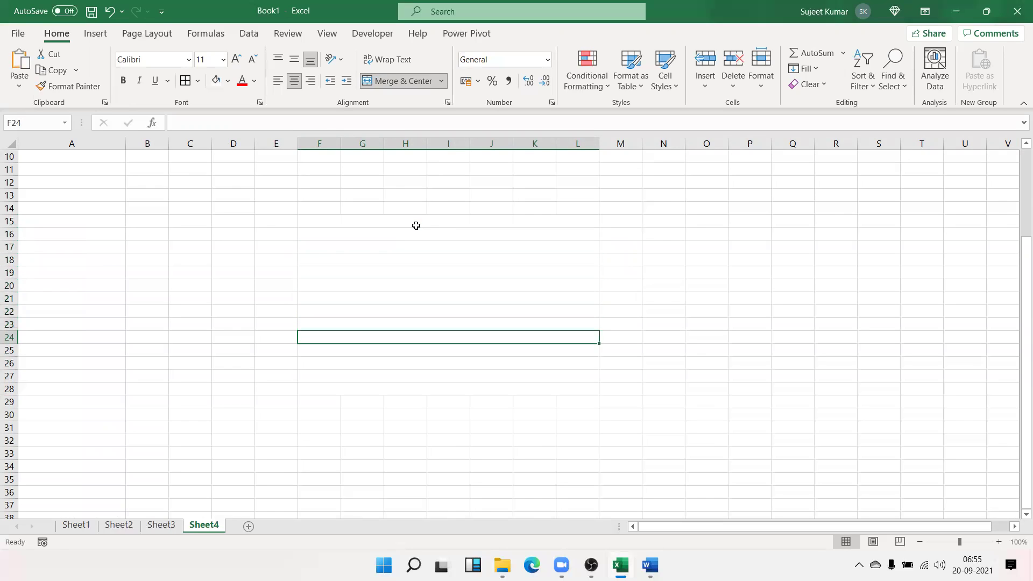
key("Down")
key("Down")
key("Down")
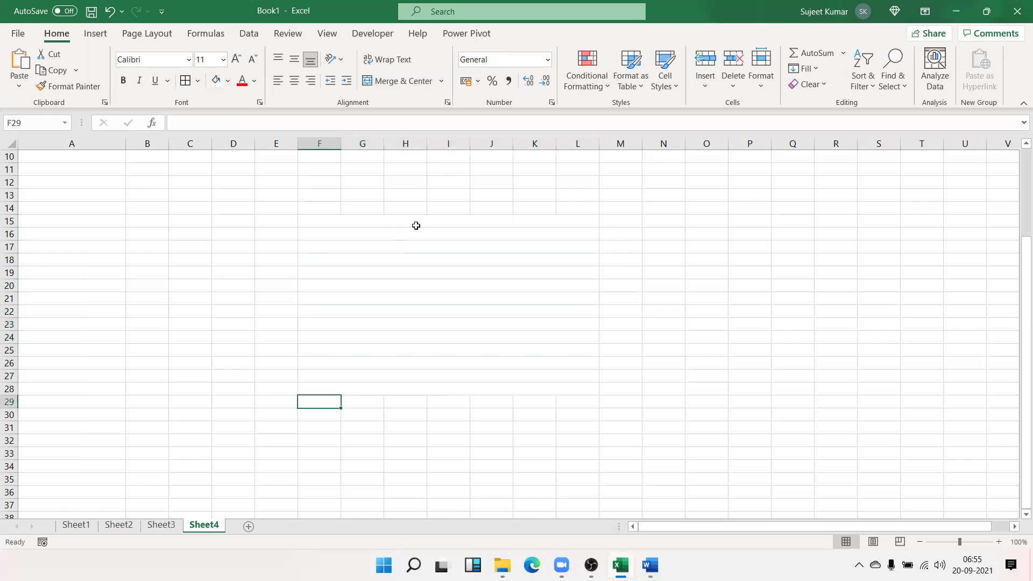
key("Up")
key("Up")
key("Up")
key("Up")
key("Up")
key("Up")
key("Up")
key("Up")
key("Up")
key("Up")
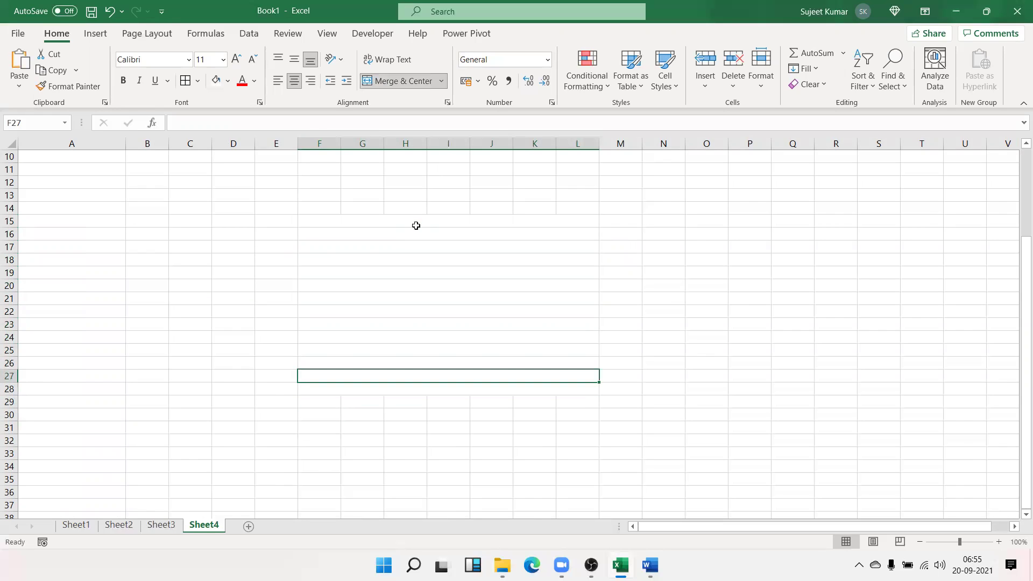
key("Up")
key("Up")
key("Up")
key("Up")
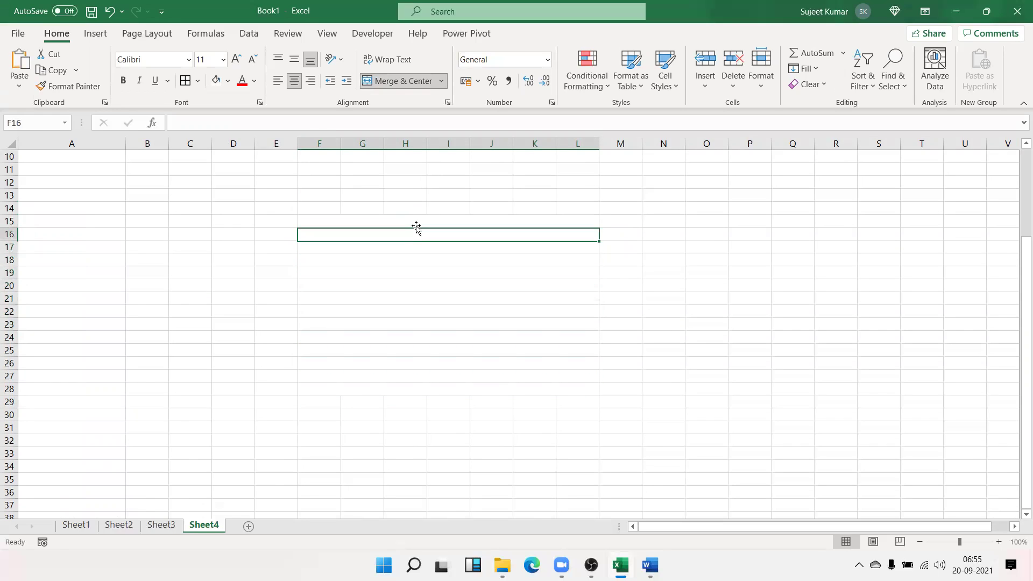
key("Down")
key("Down")
key("Down")
key("Down")
key("Down")
key("Down")
key("Down")
key("Down")
key("Down")
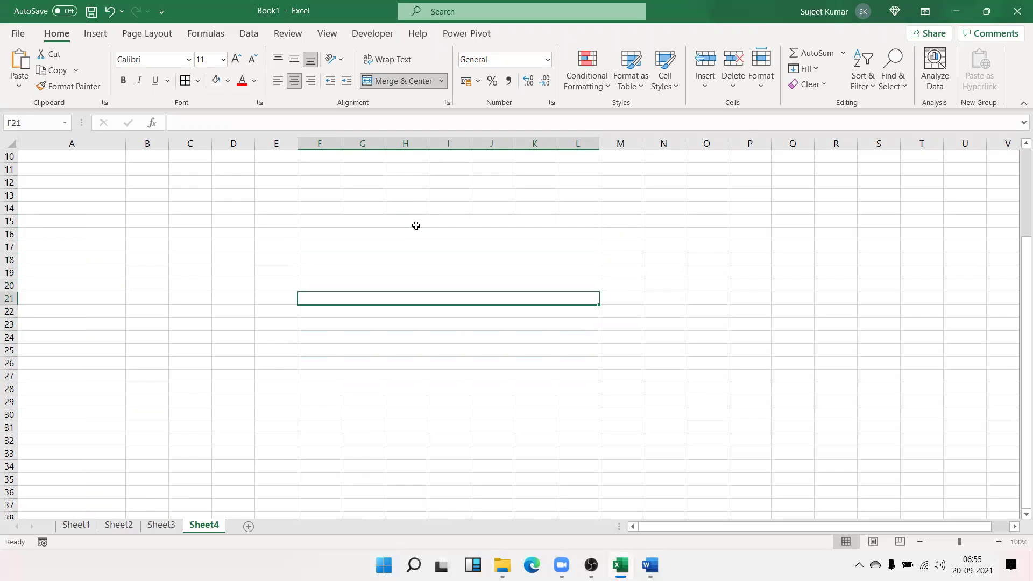
key("Up")
key("Up")
key("Up")
key("Up")
key("Up")
key("Up")
key("Up")
key("Up")
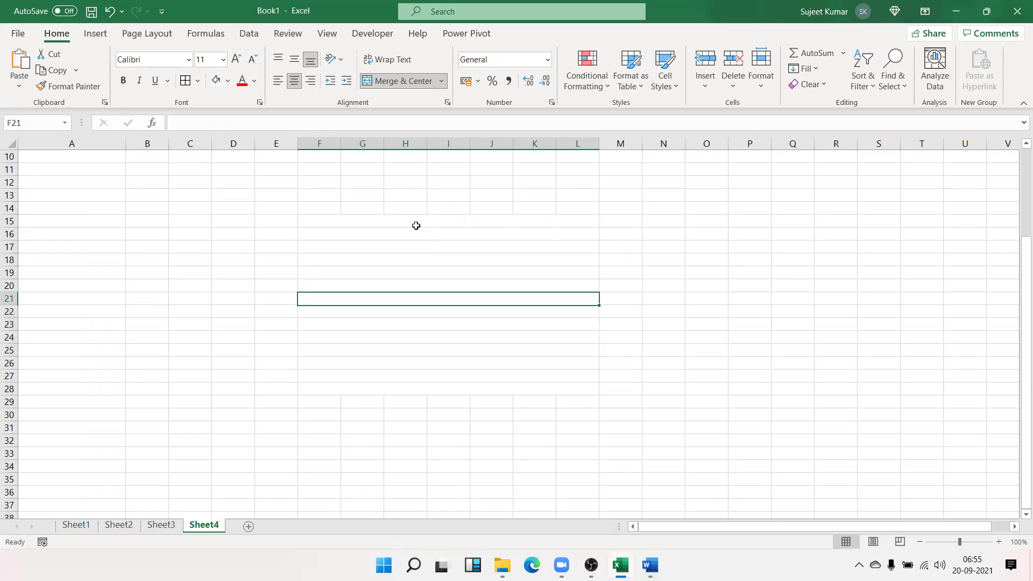
key("Up")
key("Down")
key("Down")
key("Down")
key("Down")
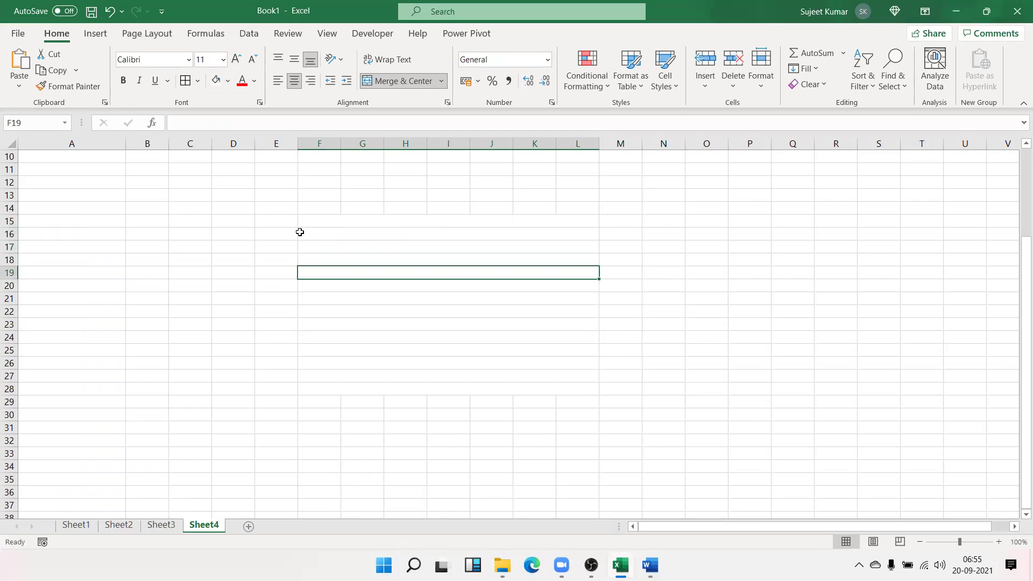
Close the merge options unchanged, select O20, and add a new blank Sheet5
left_click(440, 82)
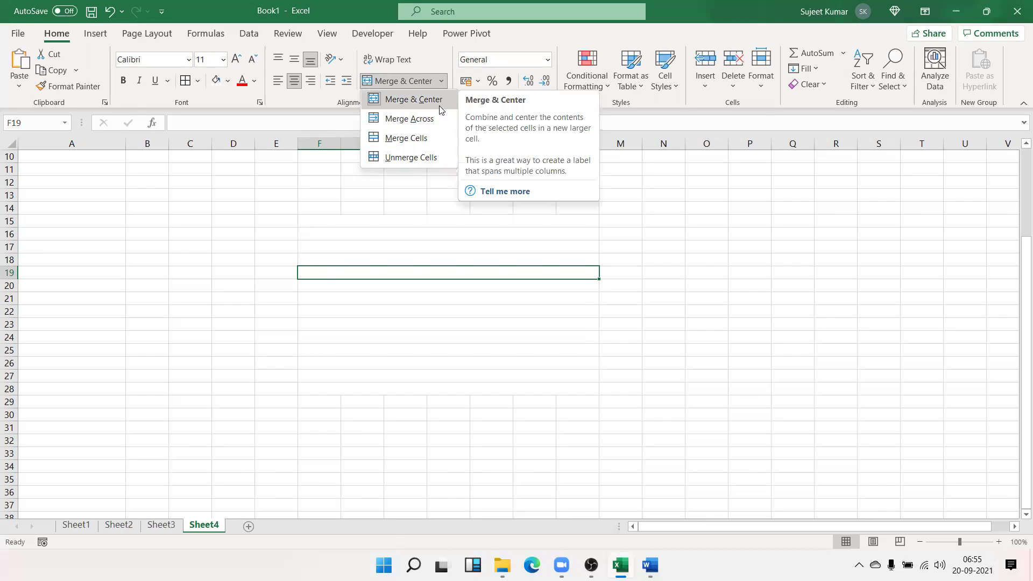
left_click(729, 285)
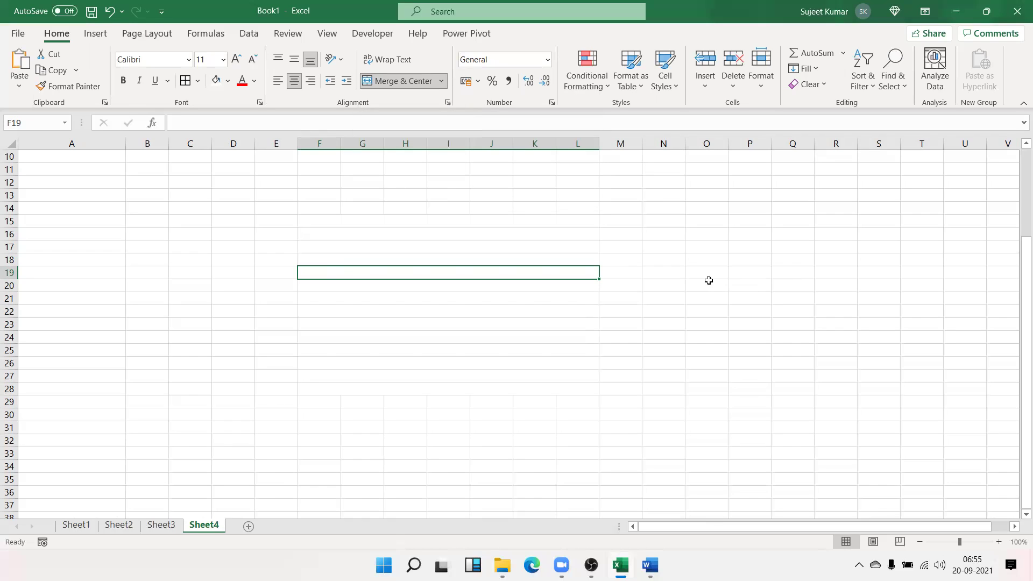
left_click(708, 283)
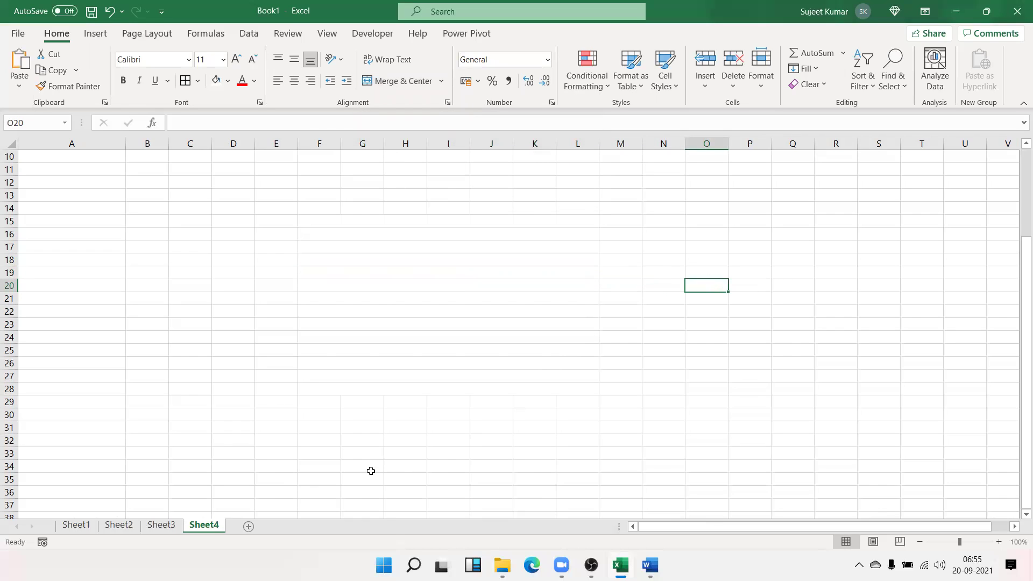
left_click(249, 526)
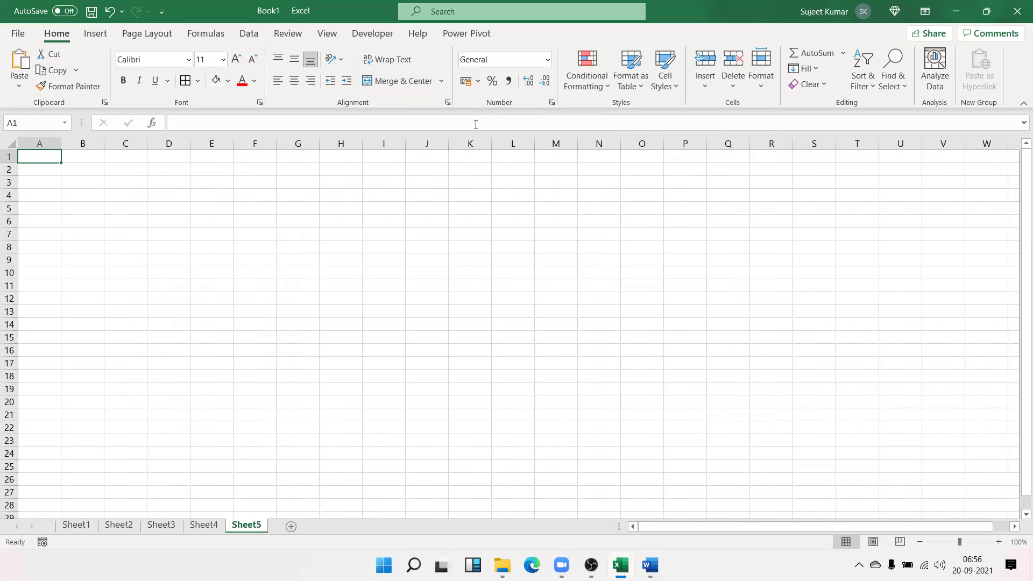
left_click(552, 102)
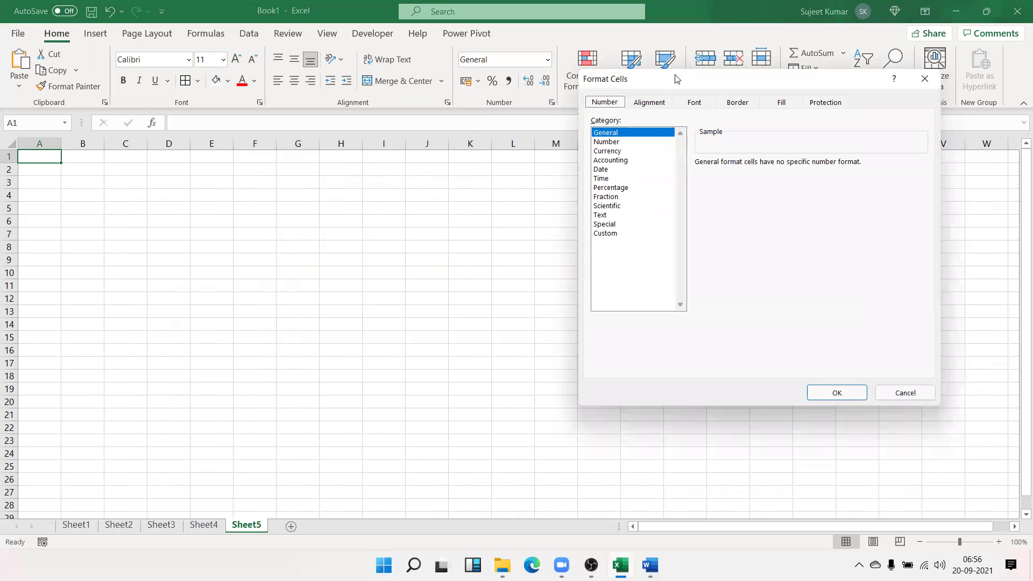
left_click_drag(665, 81, 382, 138)
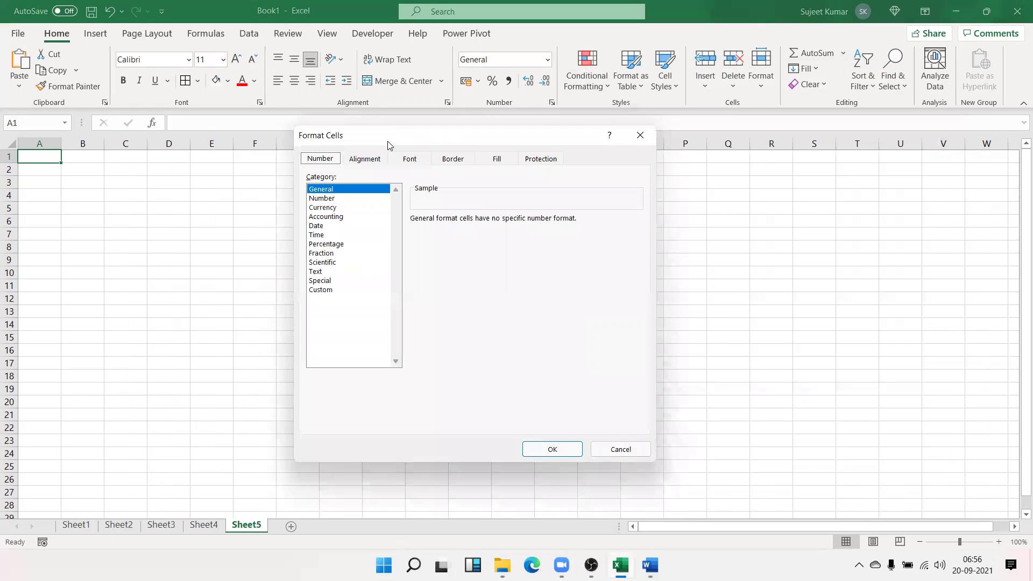
left_click(330, 189)
left_click(333, 199)
left_click_drag(474, 217, 460, 213)
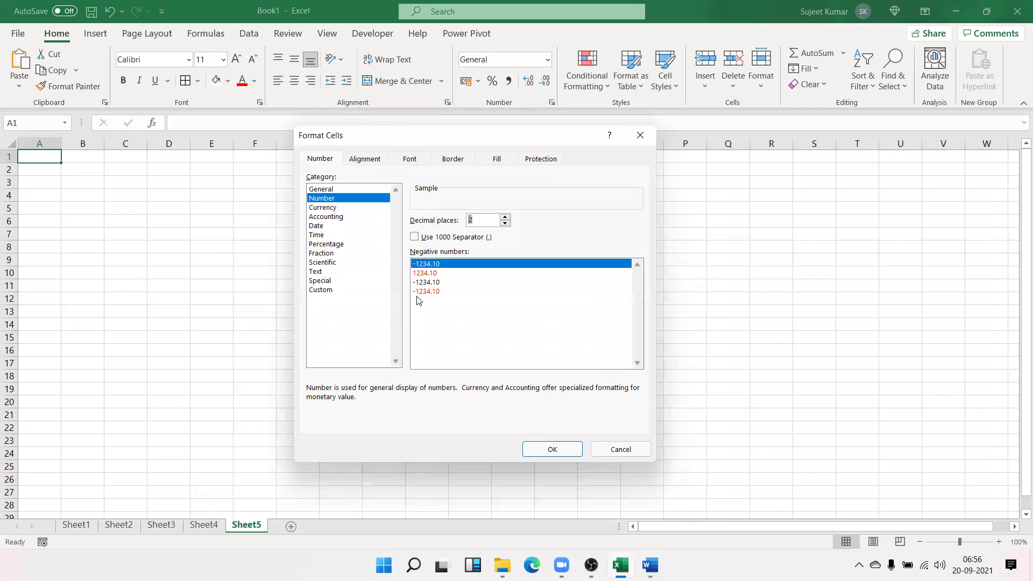
left_click(344, 207)
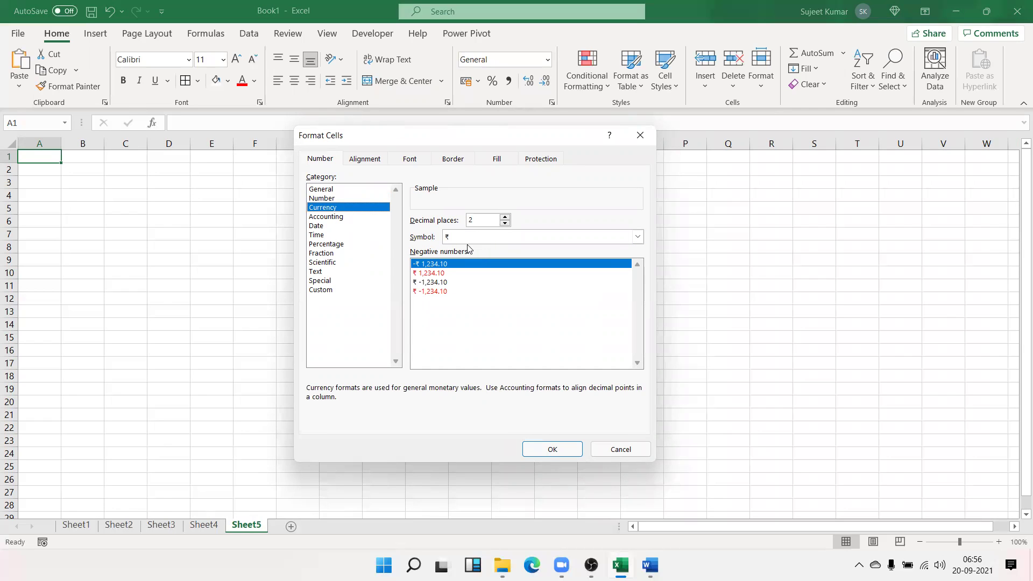
left_click(467, 242)
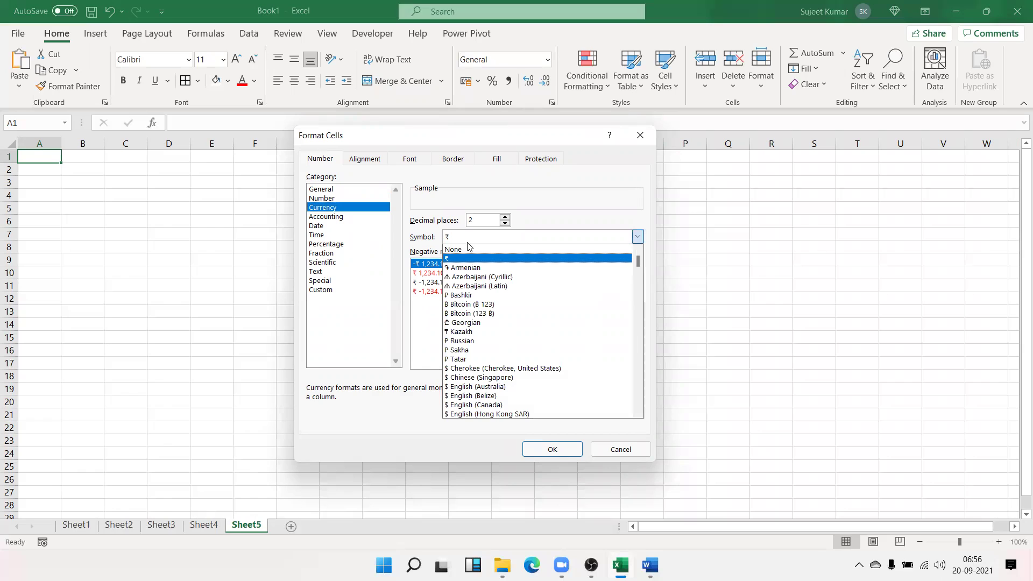
left_click(417, 305)
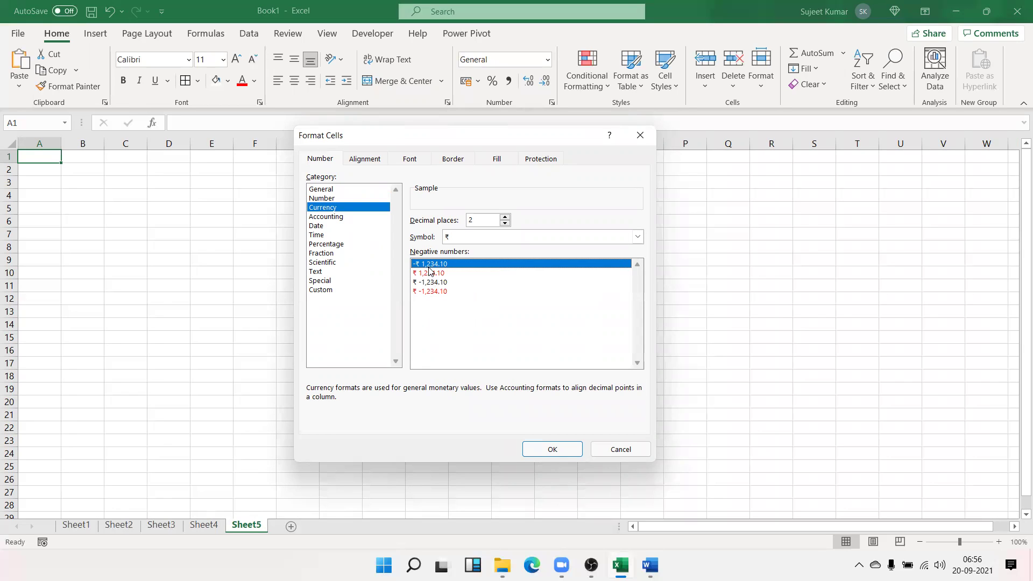
left_click(335, 217)
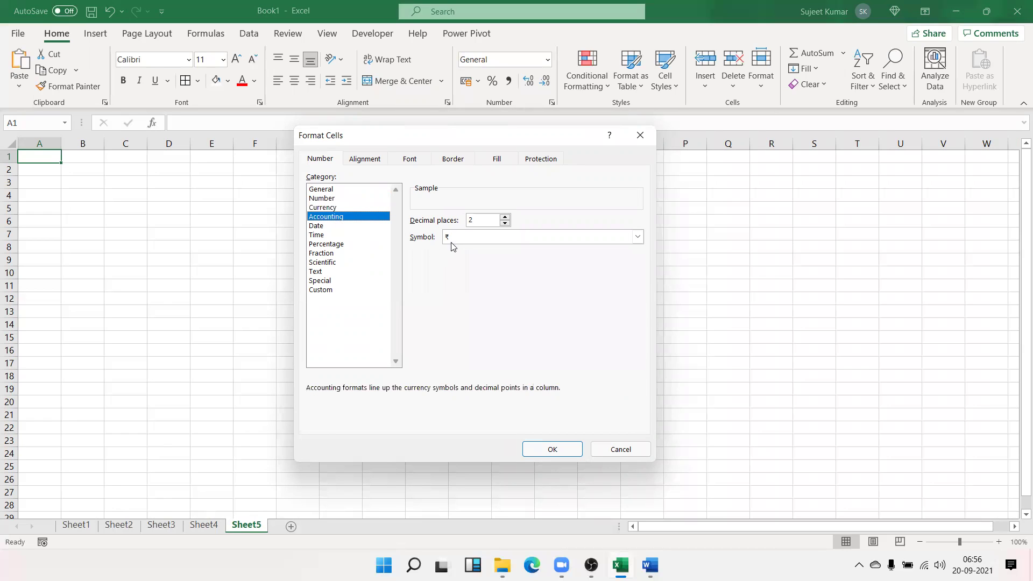
left_click(453, 243)
key("Escape")
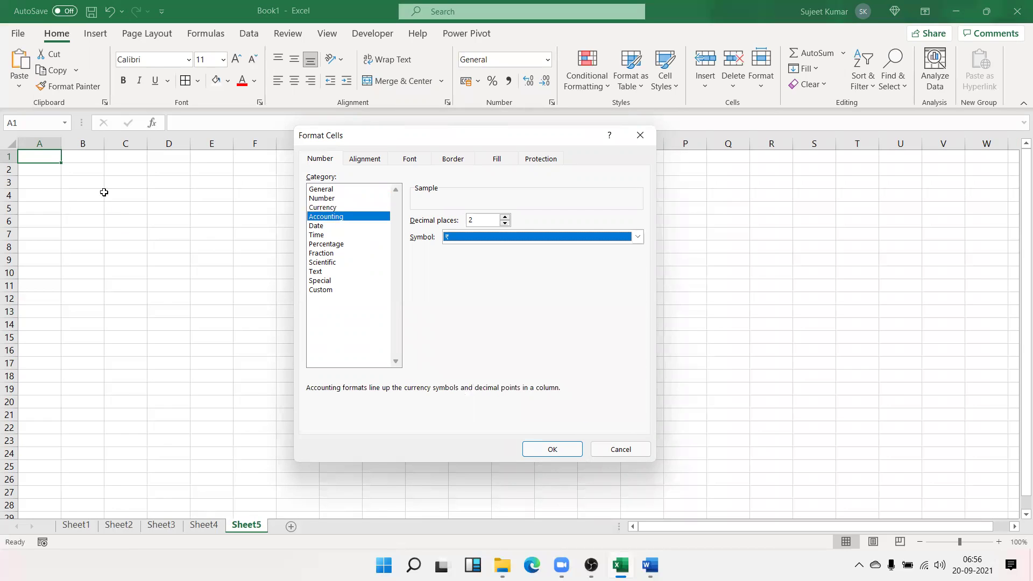
key("Escape")
Enter =RANDBETWEEN(0,9) in cell A1
type("=ra")
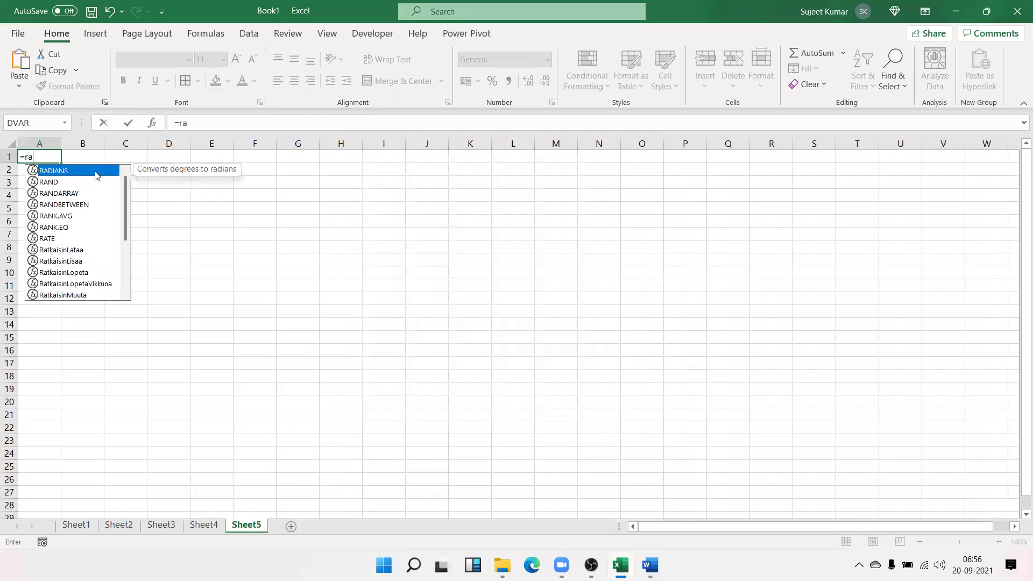
key("Down")
key("Down")
key("Down")
key("Tab")
type("0,9)")
key("Return")
Fill the formula across A1:N27 with Ctrl+D and Ctrl+R, then copy the grid
left_click_drag(37, 156, 82, 182)
left_click_drag(180, 262, 579, 489)
key("ctrl+d")
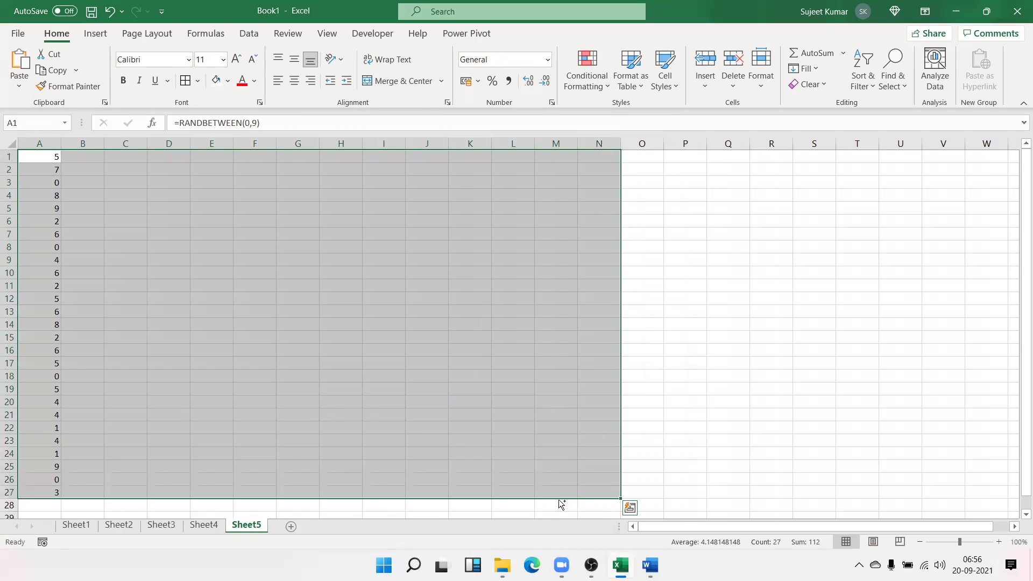
key("ctrl+r")
key("ctrl+c")
Paste the grid back as values and choose Accounting in Format Cells
left_click(20, 86)
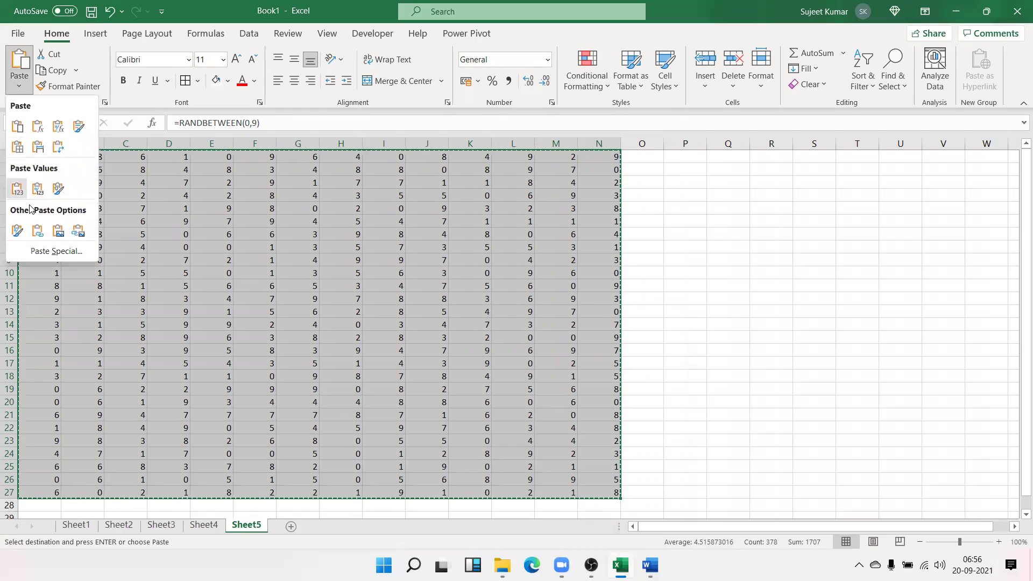
left_click(16, 188)
left_click(552, 103)
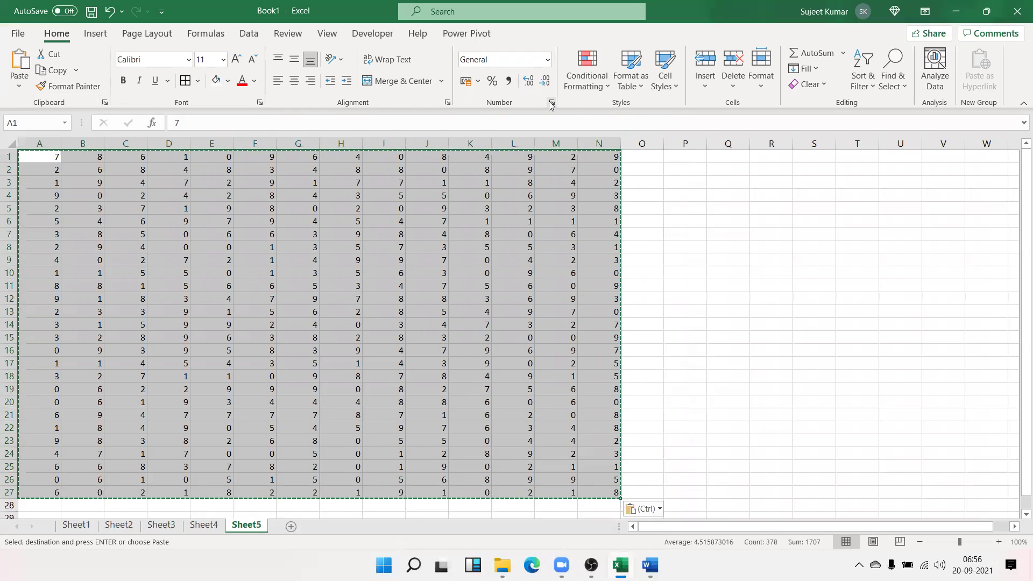
left_click(339, 217)
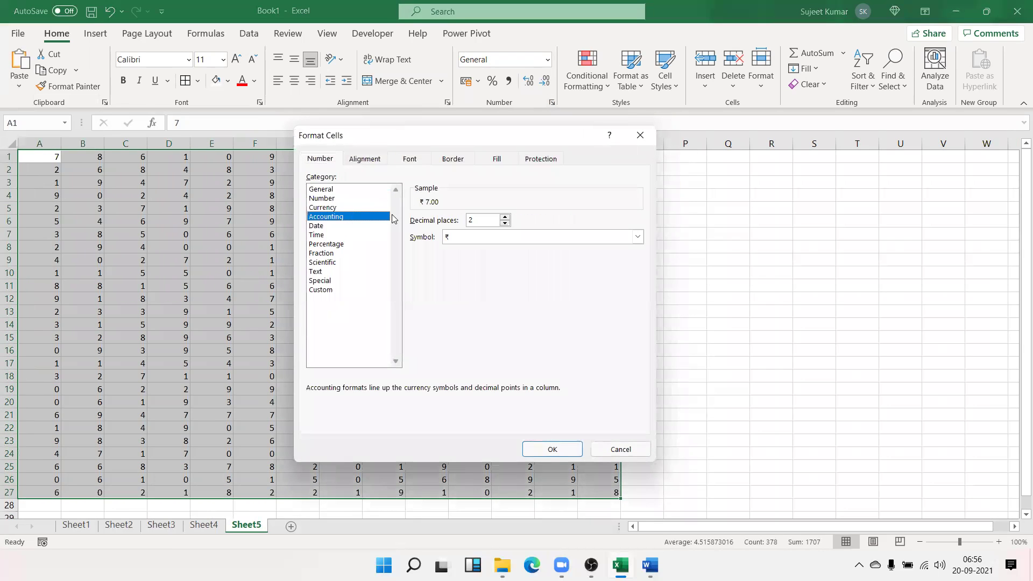
Set the Accounting format to no symbol and 0 decimal places, and apply it
left_click(445, 237)
left_click(457, 251)
left_click_drag(478, 220, 456, 214)
type("0")
left_click(579, 446)
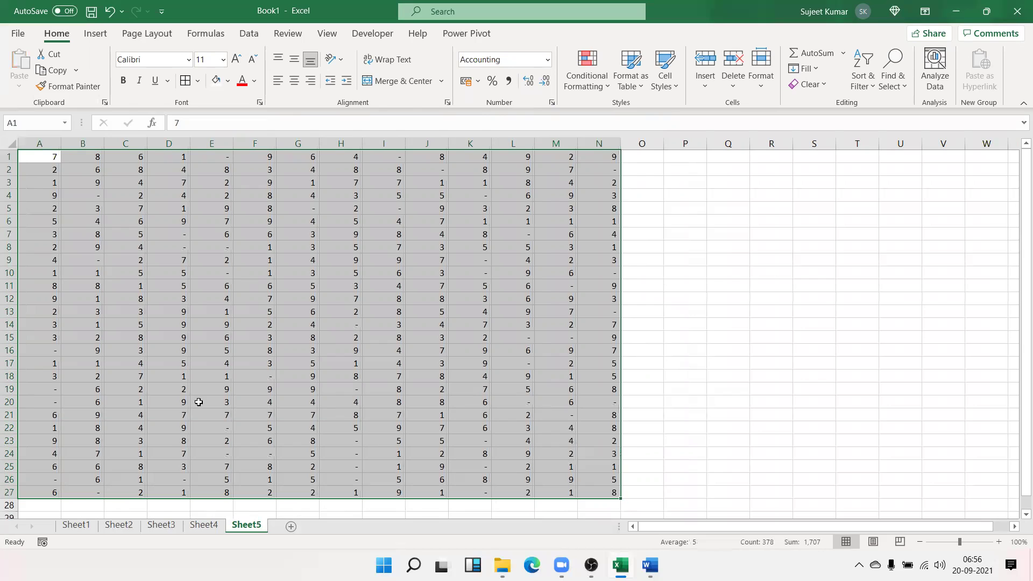
Check cells D8, D7, E8, K10 and K9 to confirm the dashes hold 0
left_click(88, 257)
left_click(174, 248)
left_click(183, 234)
left_click(223, 251)
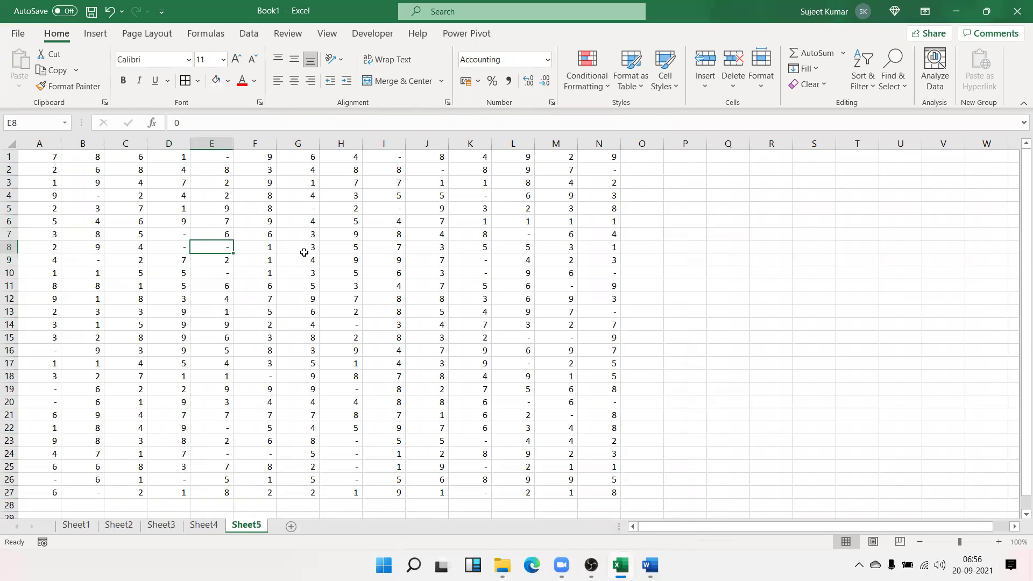
left_click(470, 274)
left_click(482, 261)
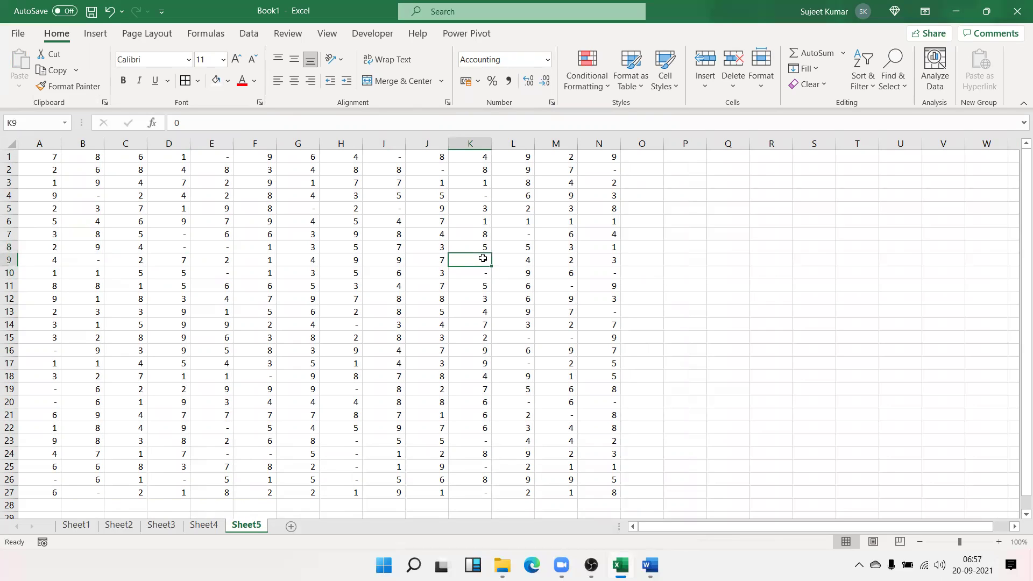
left_click(191, 122)
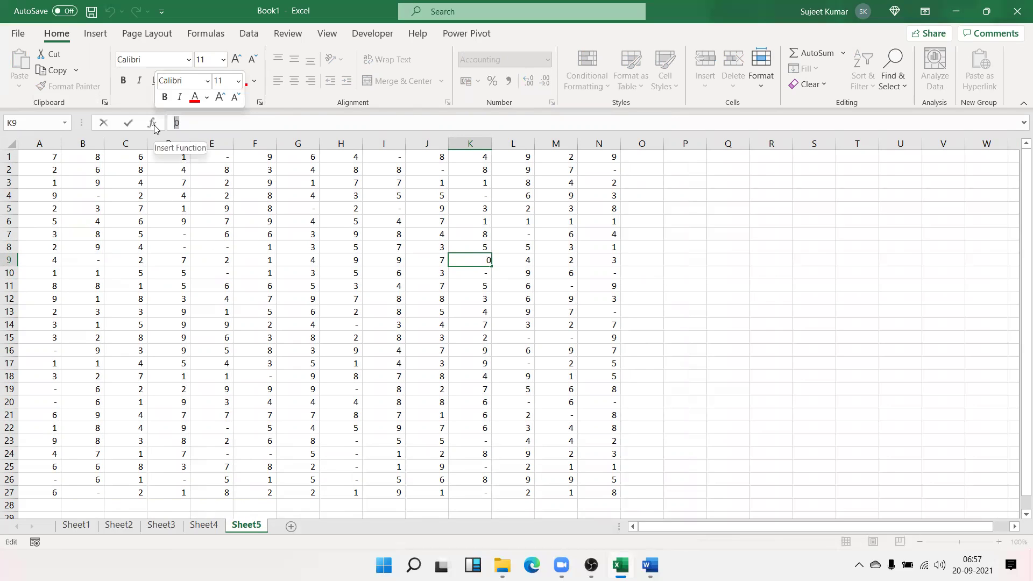
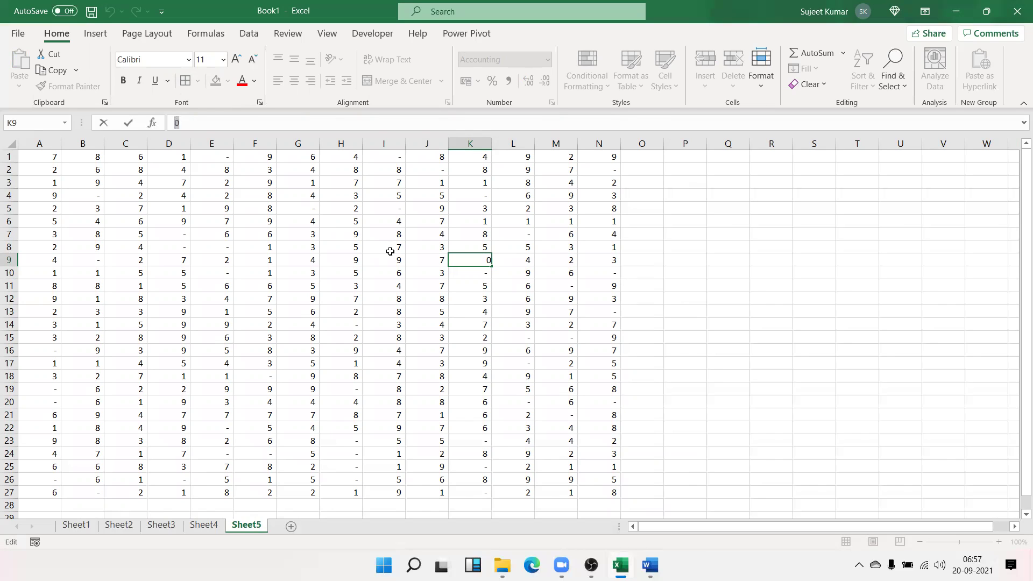
Commit 0 in K9 and select the full A1:N27 block of numbers
left_click(384, 299)
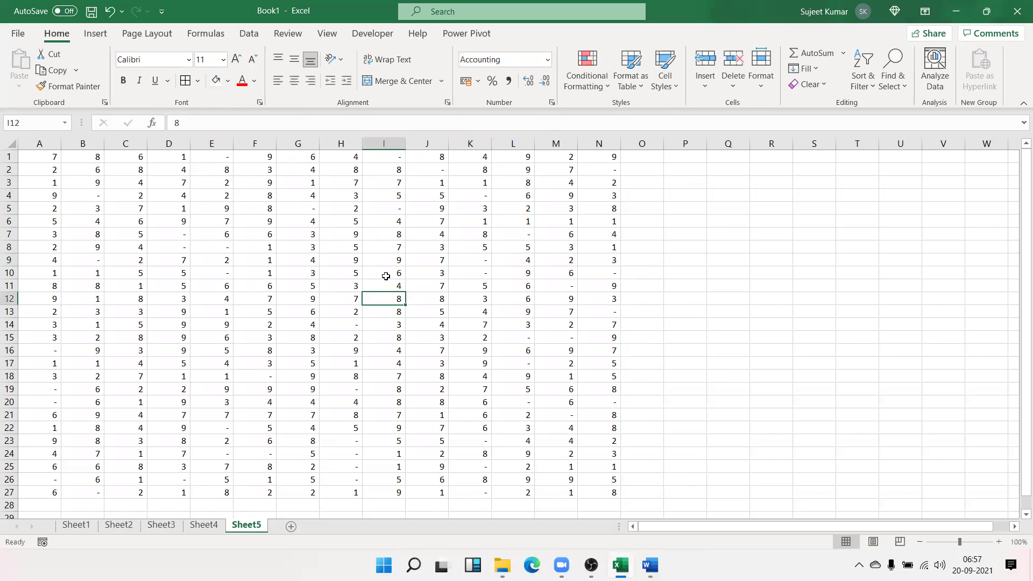
left_click(593, 494)
key("ctrl+a")
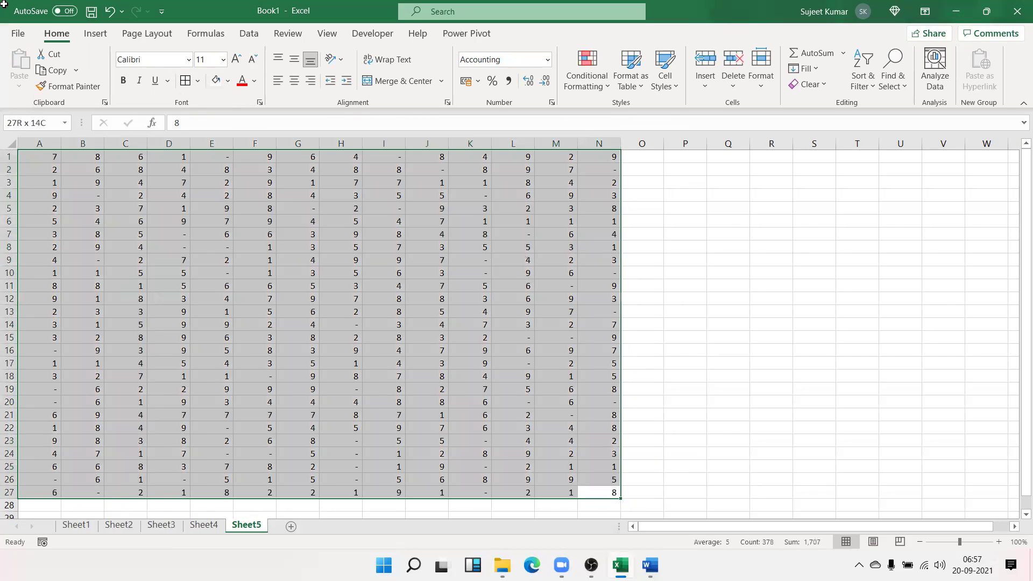
For A1:N27, compare the Currency and Number categories and their negative-number styles in Format Cells
left_click(552, 102)
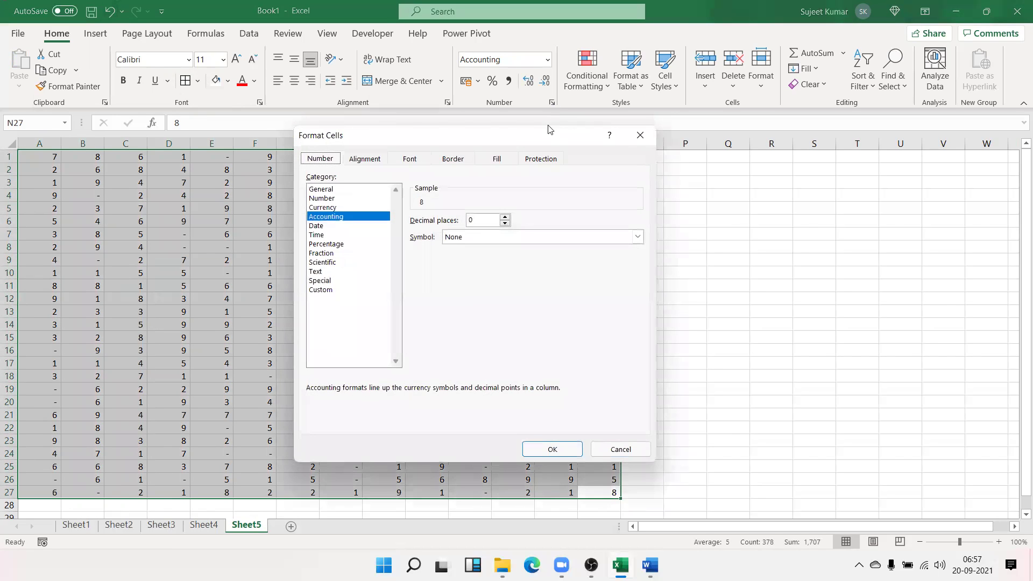
left_click(340, 208)
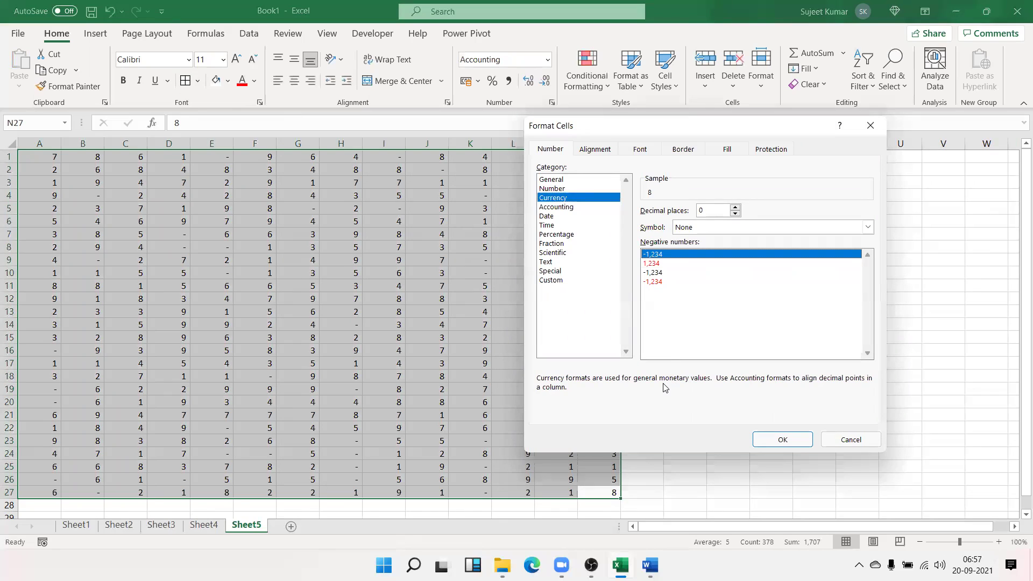
left_click(647, 263)
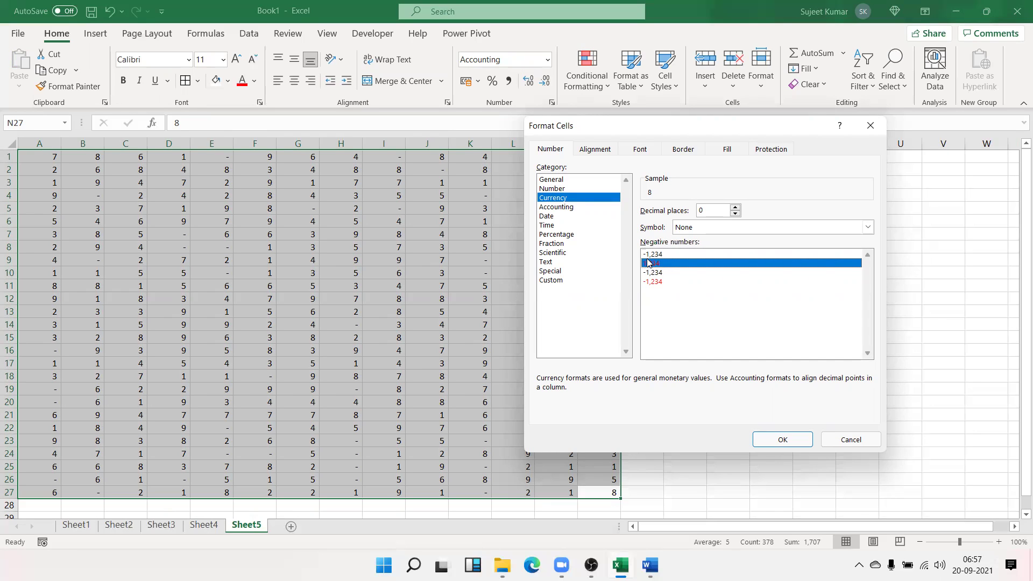
left_click(652, 255)
left_click(566, 189)
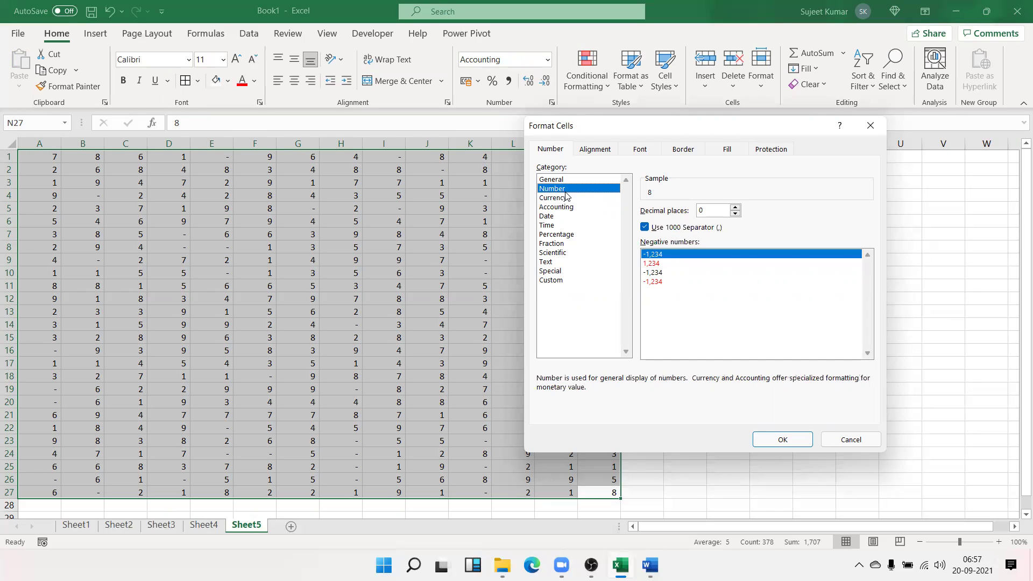
left_click(568, 198)
left_click(569, 189)
Apply a no-decimal format with red negatives and no minus sign to A1:N27
left_click(658, 264)
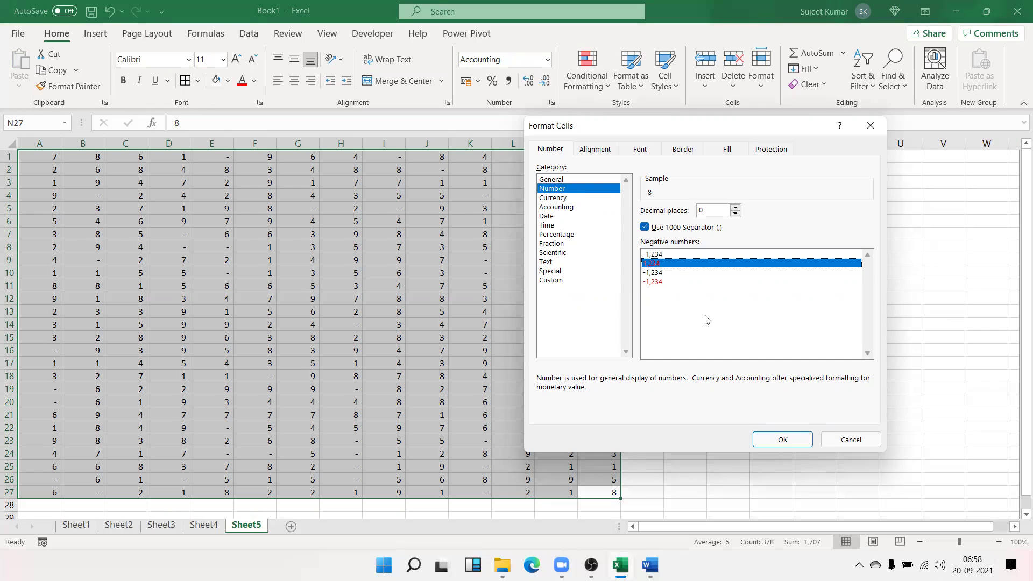
left_click(651, 272)
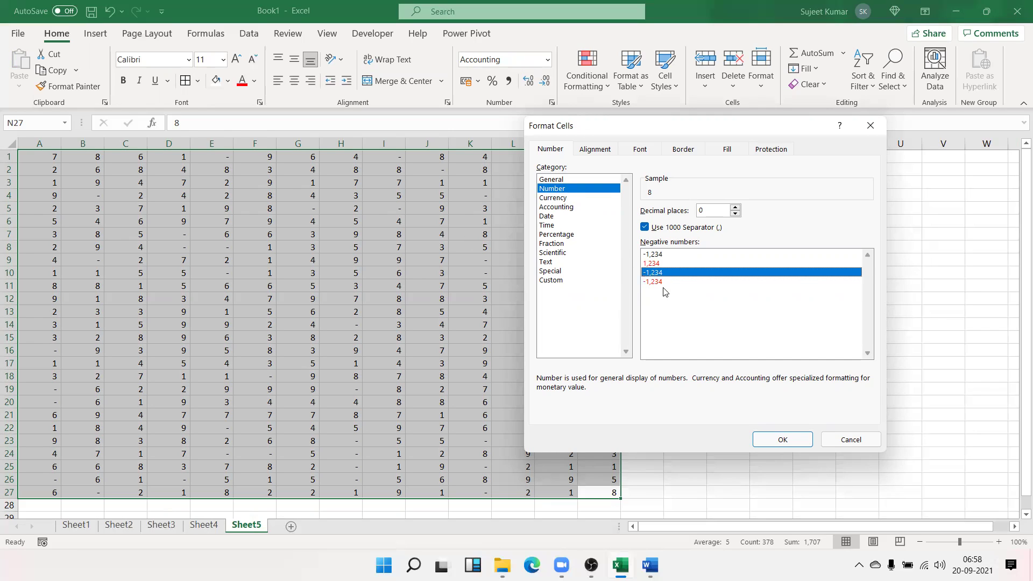
left_click(660, 281)
left_click(553, 198)
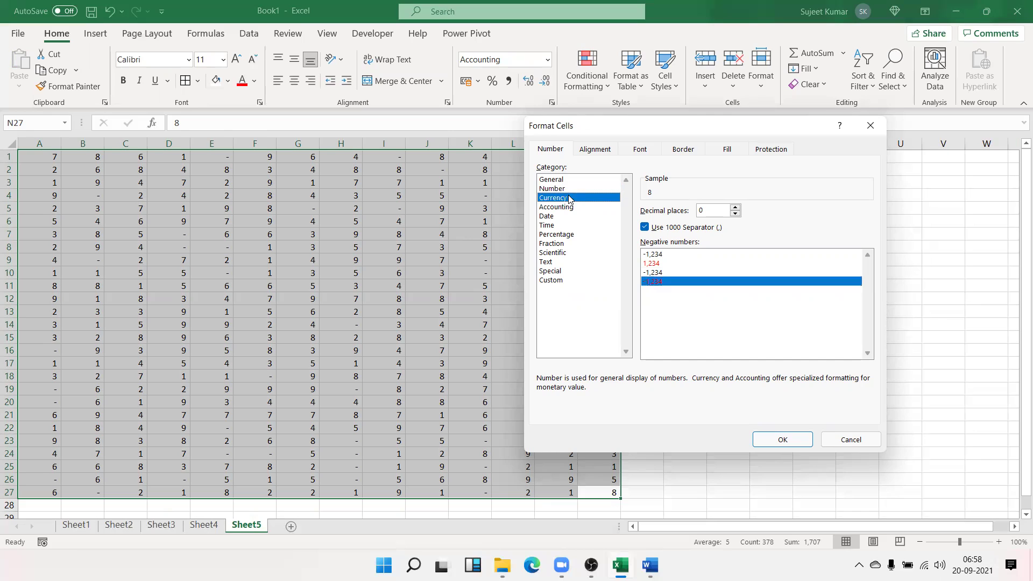
left_click(648, 273)
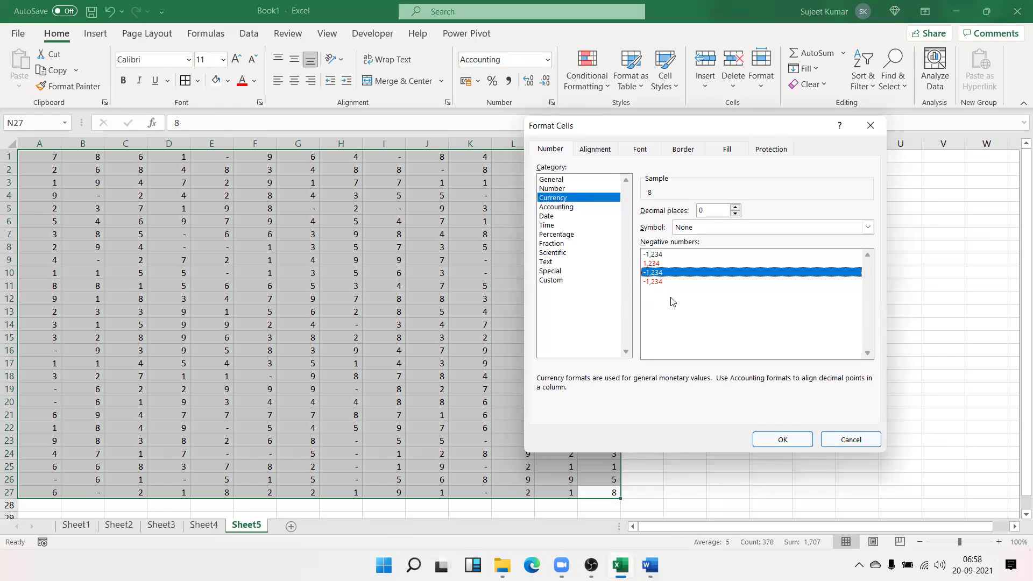
left_click(652, 263)
left_click(782, 440)
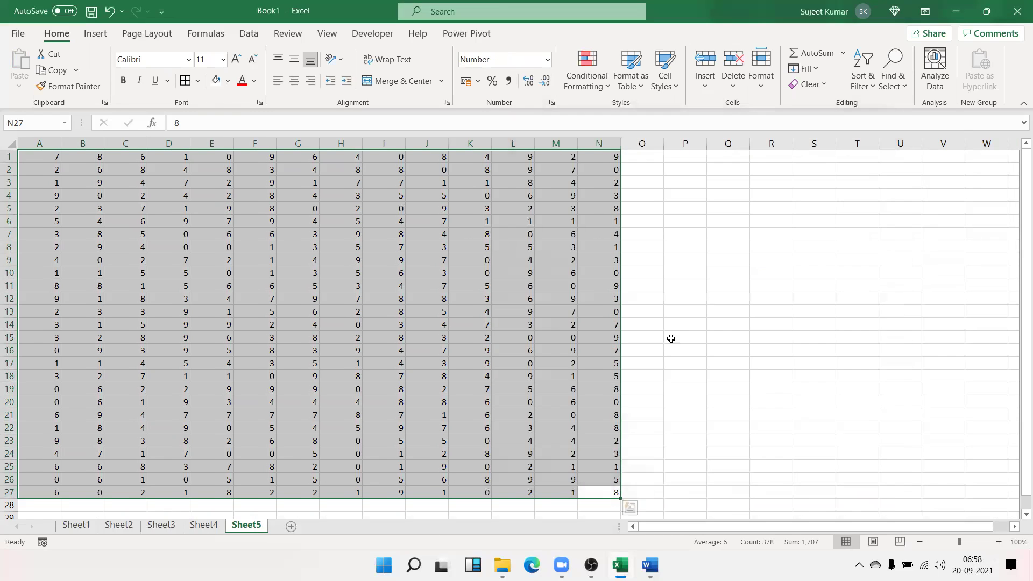
Enter -656 in N11 so it shows in red as 656
left_click(592, 287)
type("346541`-")
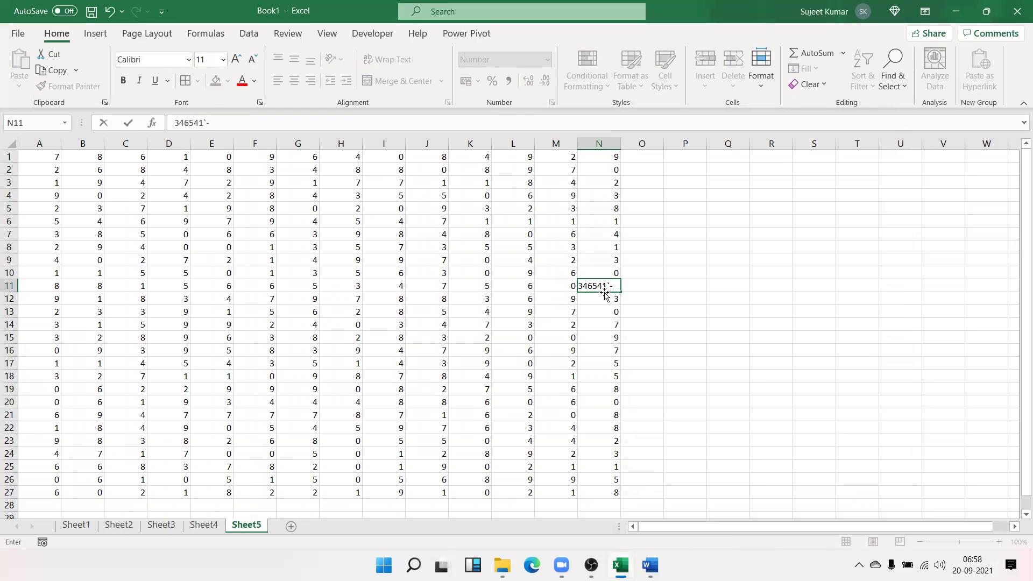
key("Escape")
type("-656")
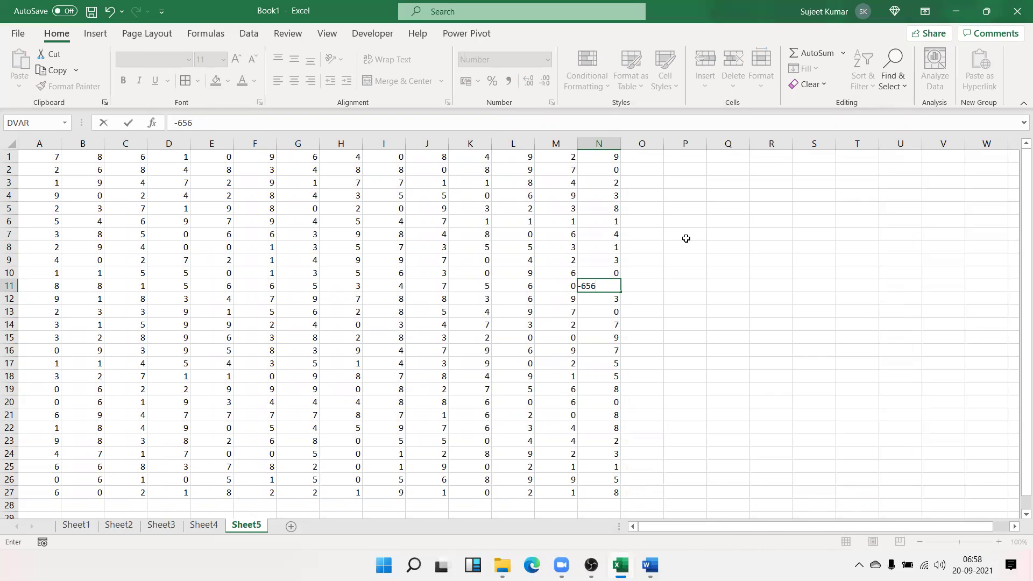
key("Return")
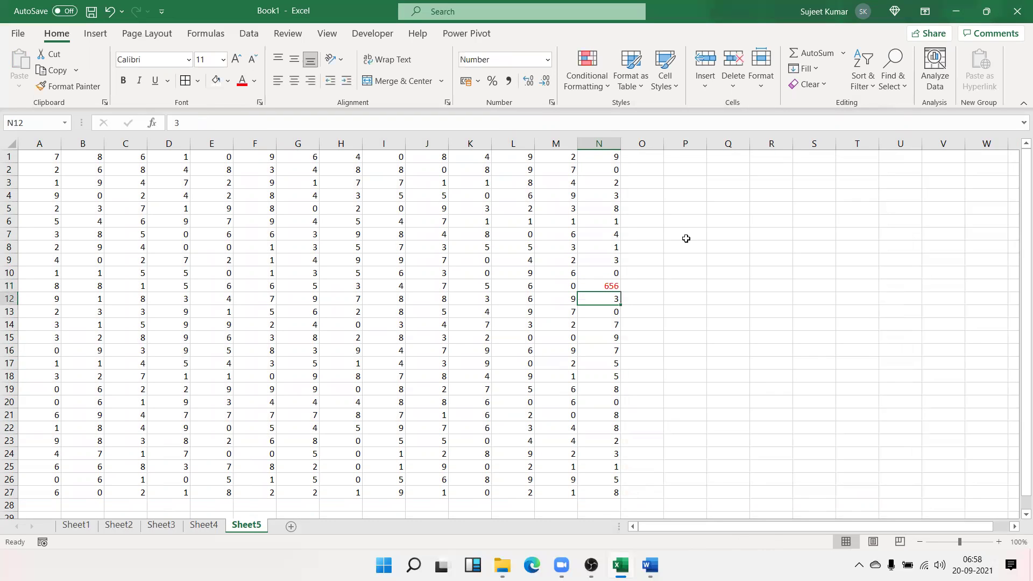
Check in the formula bar that N11 still stores -656
left_click(610, 285)
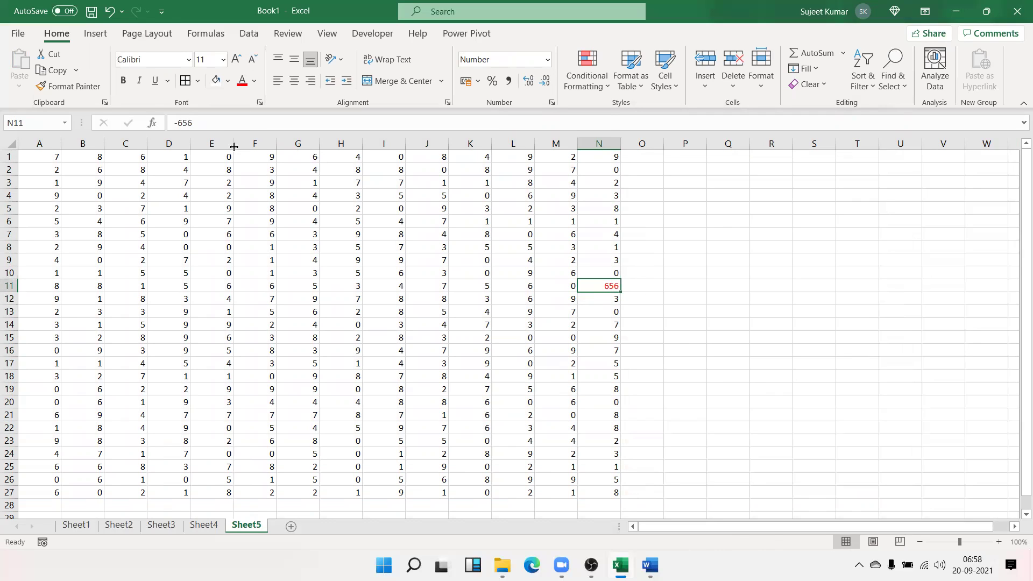
left_click(178, 125)
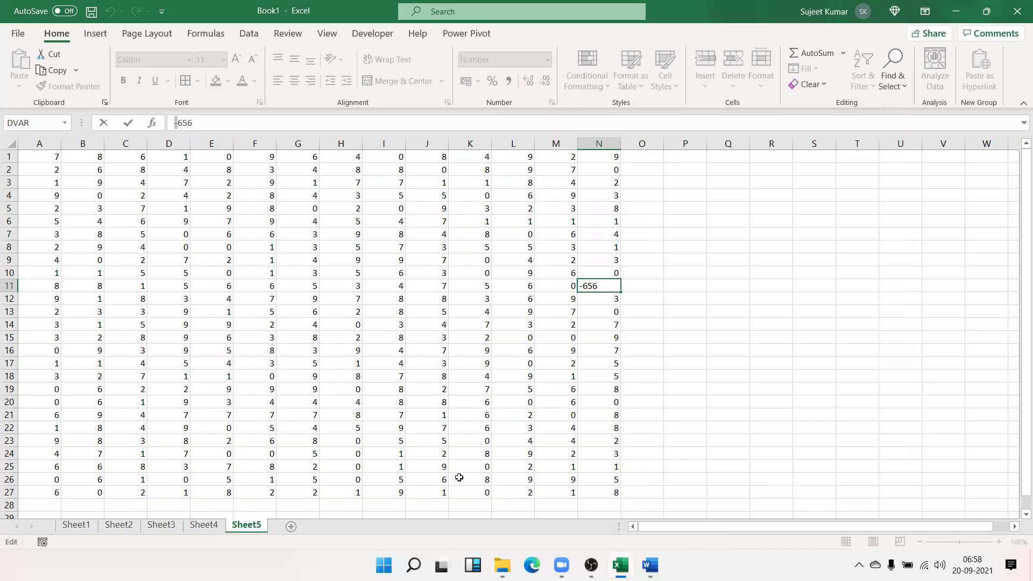
key("Escape")
left_click(715, 196)
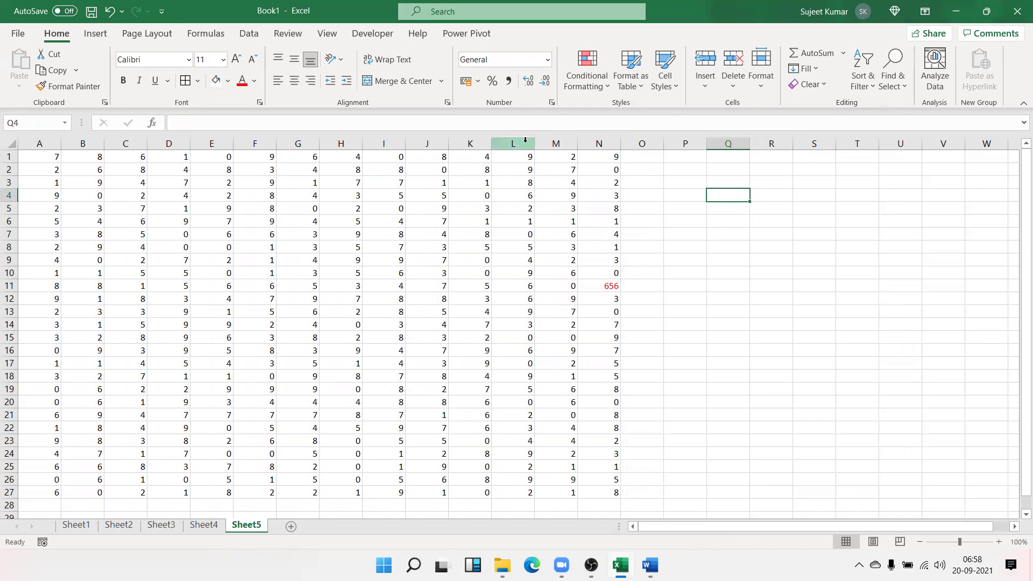
left_click(613, 284)
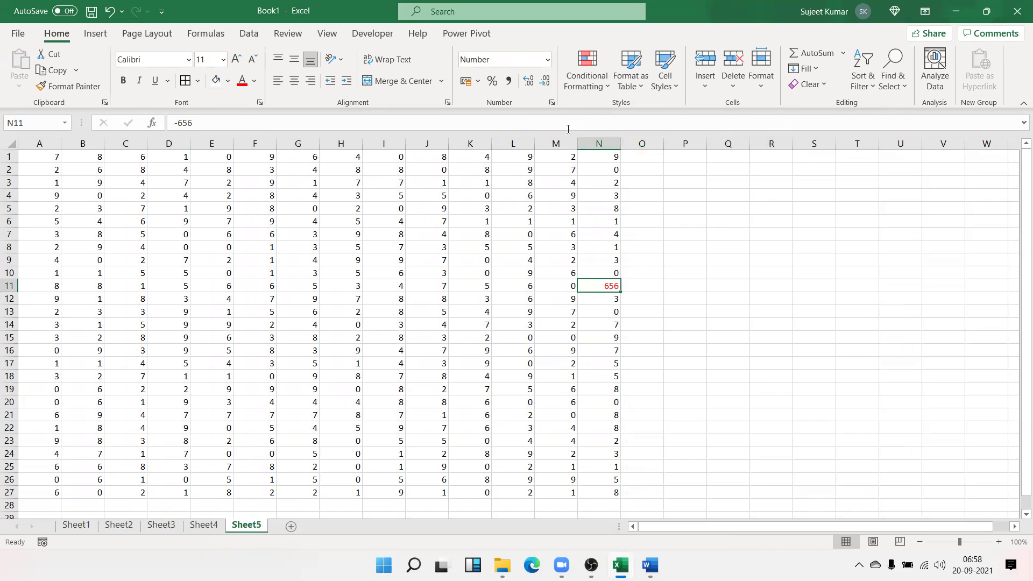
Reselect A1:N27 and open its number format settings
left_click(598, 484)
left_click_drag(598, 487, 40, 155)
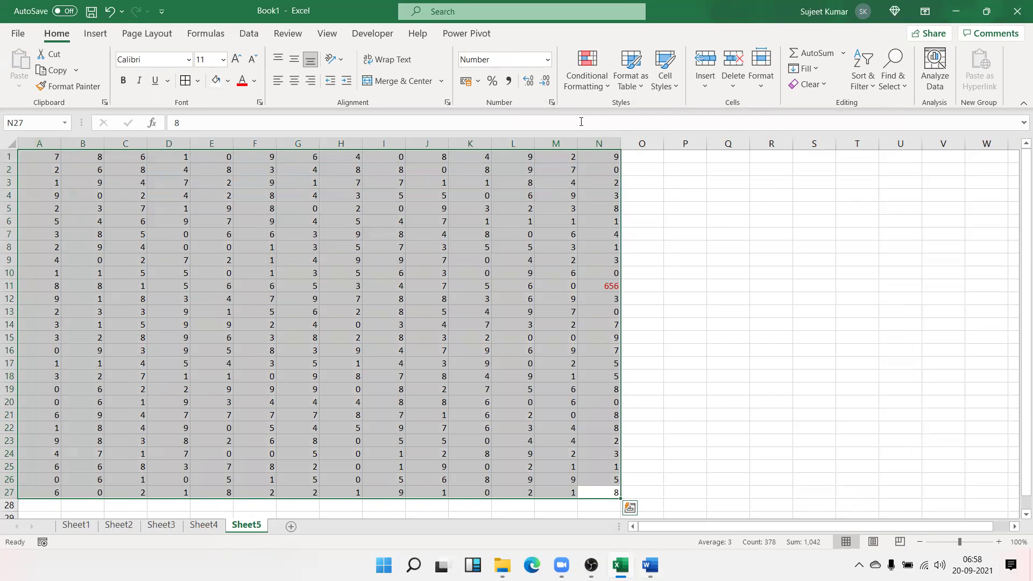
left_click(552, 102)
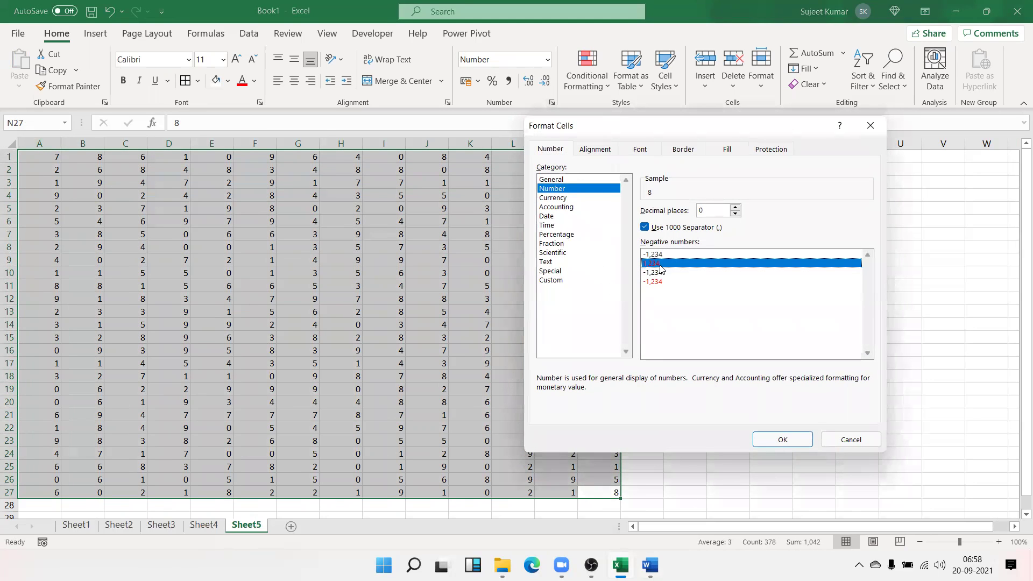
Keep the red-negatives format and enter negative values in B8 and K6, showing 52 and 85
left_click(782, 439)
left_click(75, 246)
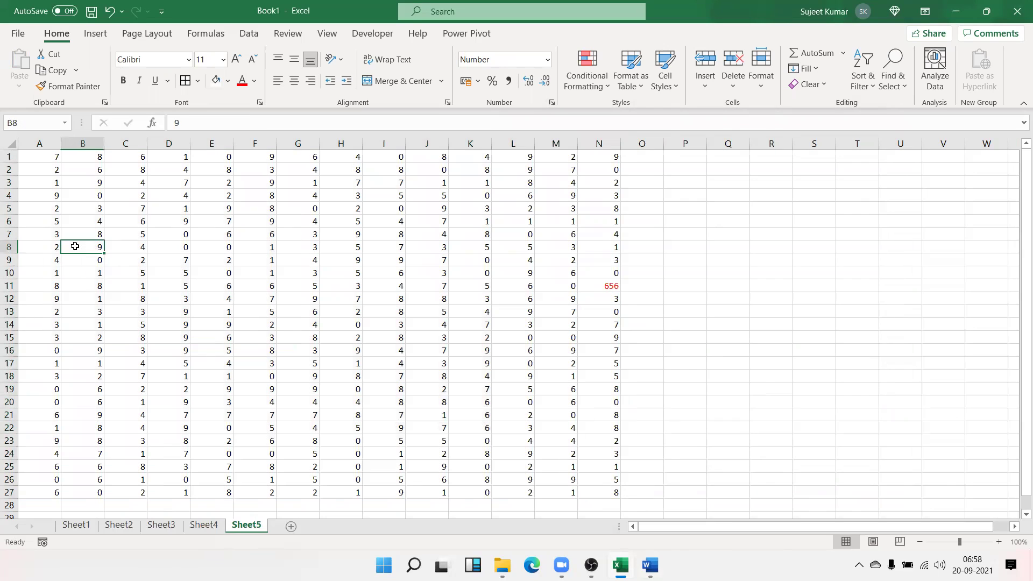
type("-52")
key("Return")
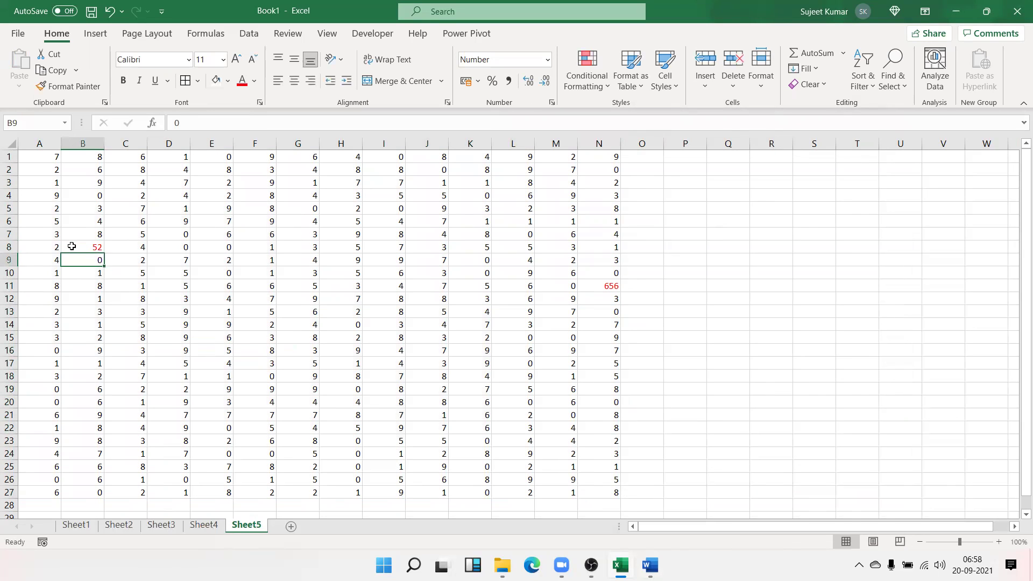
left_click(461, 217)
double_click(462, 215)
type("85")
key("Return")
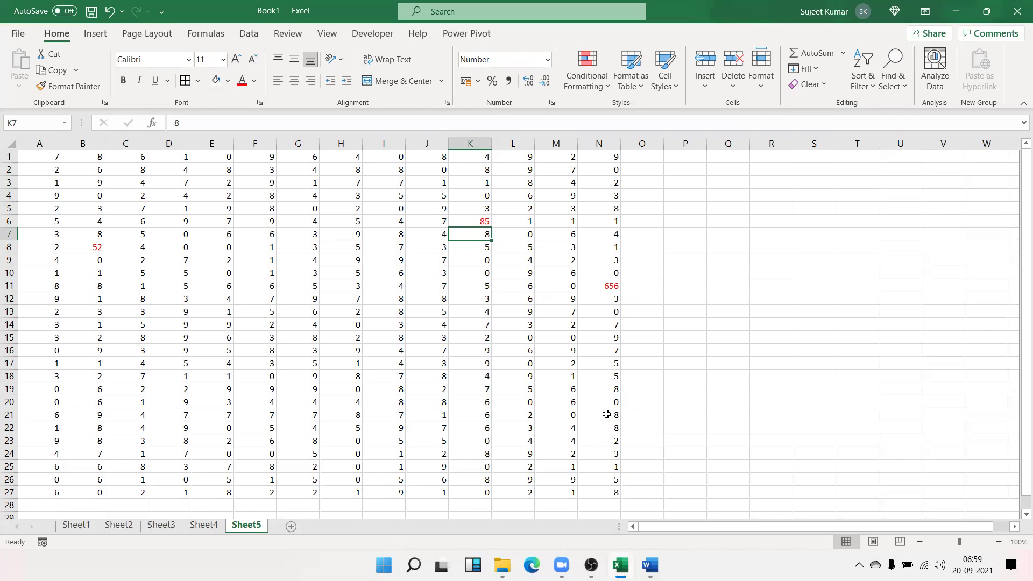
Add a new blank sheet and select cell E4
left_click(221, 528)
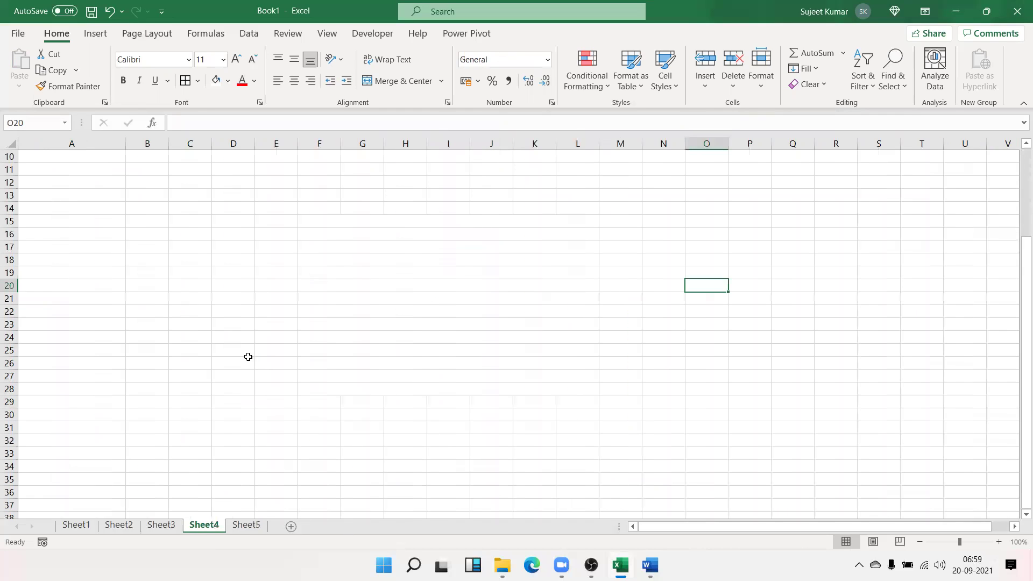
left_click(290, 526)
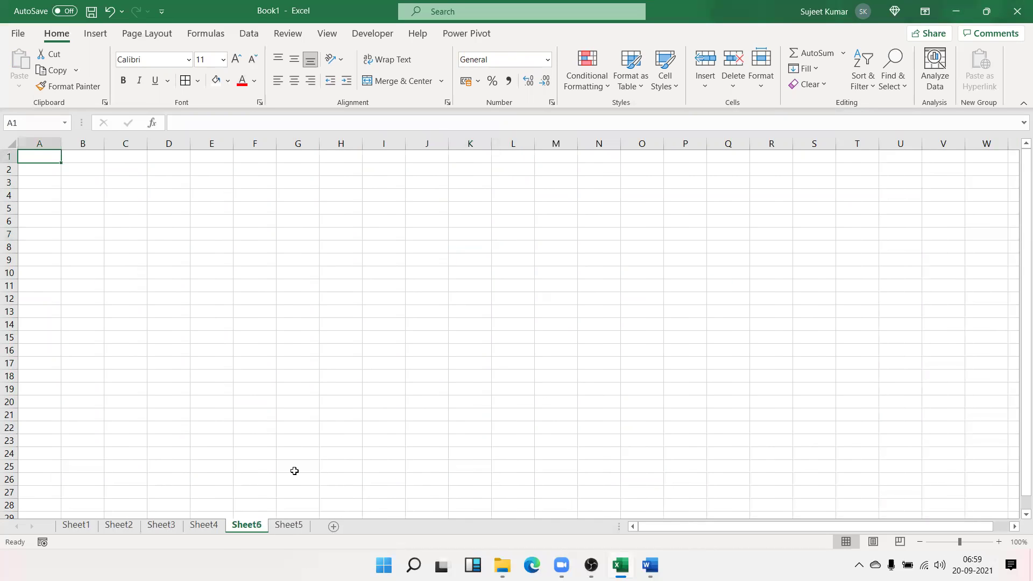
left_click(282, 372)
left_click(200, 196)
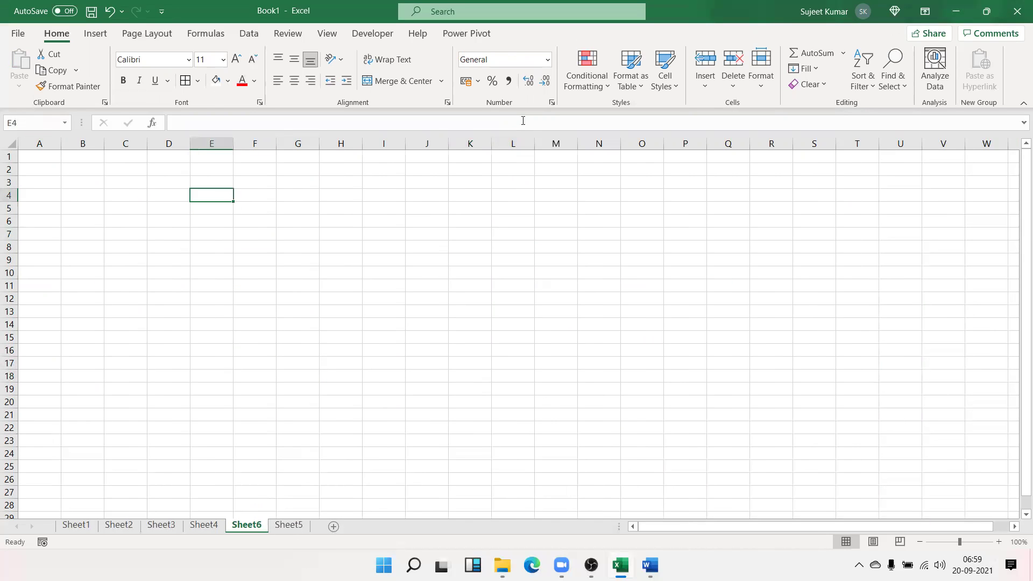
Browse the Accounting and Date categories for E4, including the 14-03-2012 date style
left_click(552, 104)
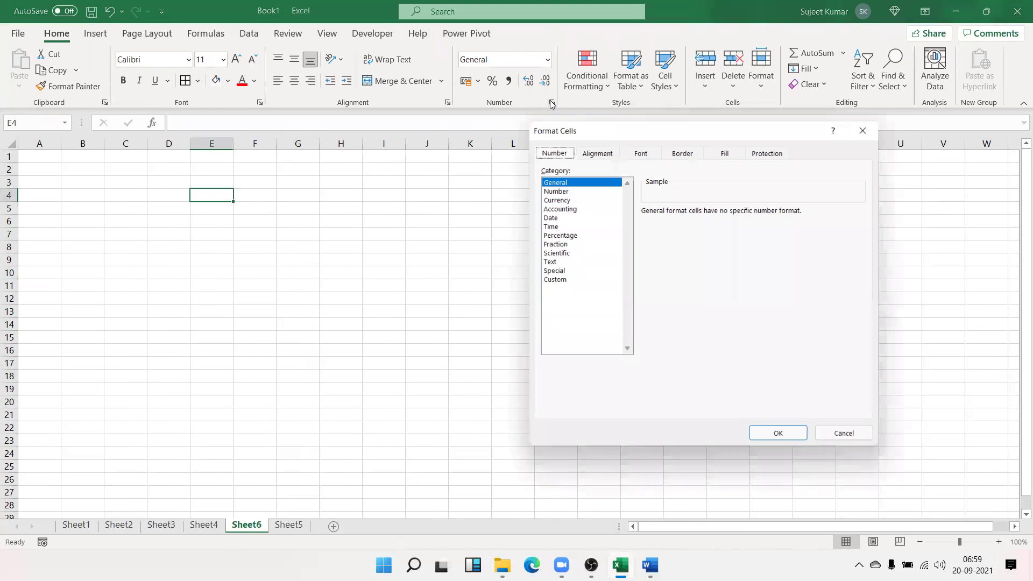
left_click(546, 208)
left_click(546, 216)
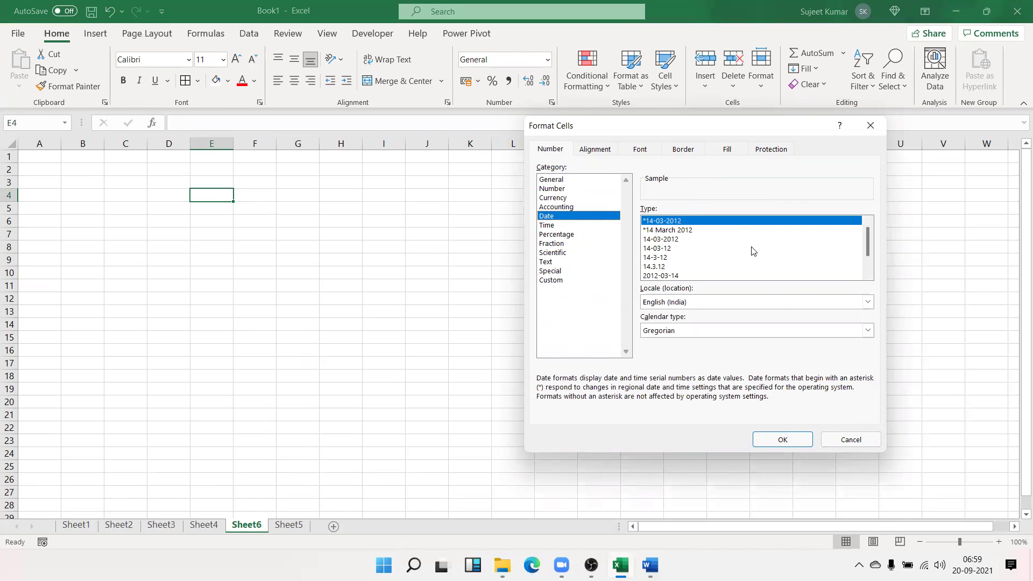
left_click(696, 240)
scroll(697, 242, "down", 1)
scroll(696, 243, "up", 1)
scroll(696, 244, "down", 1)
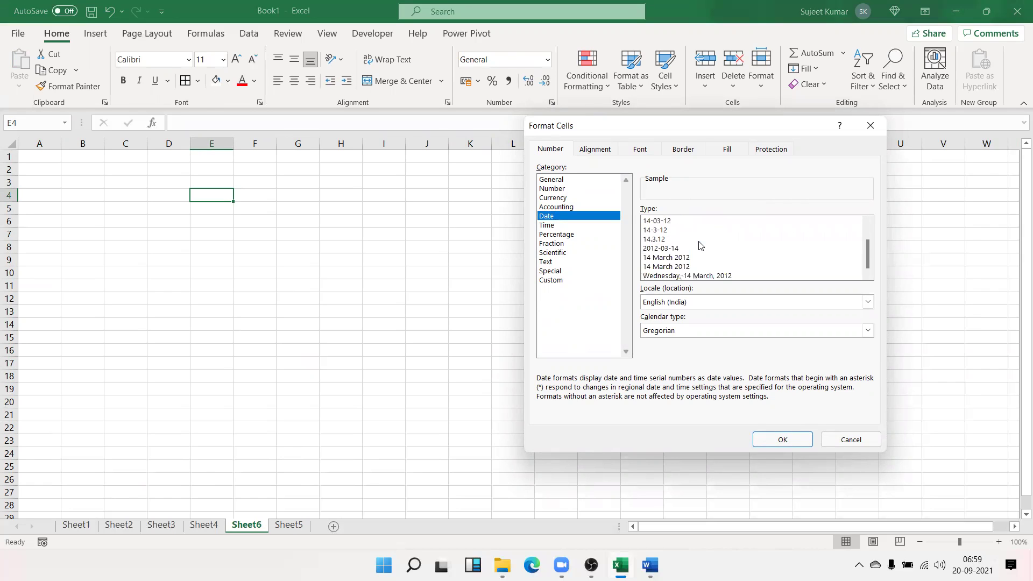
scroll(699, 234, "up", 1)
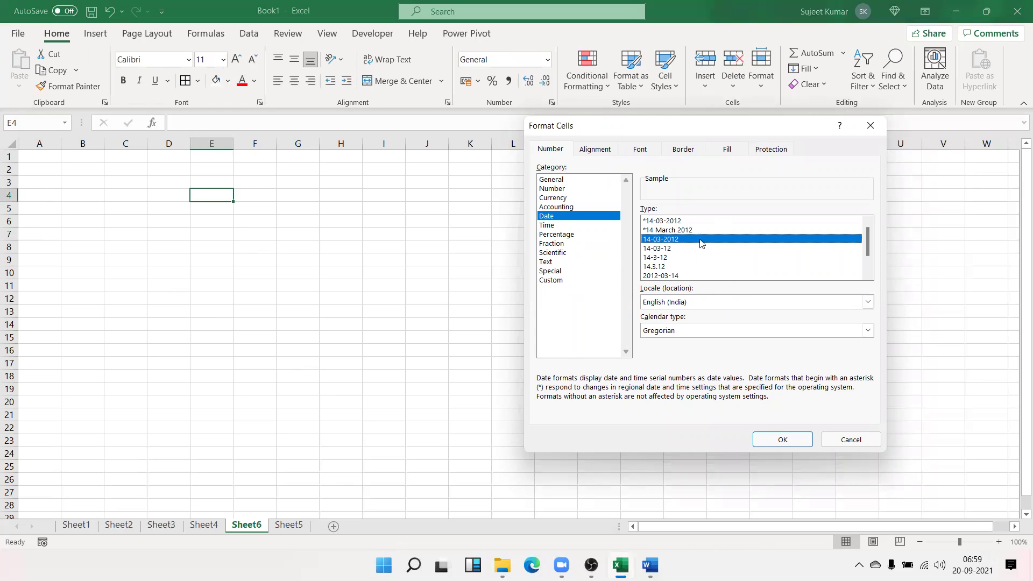
scroll(702, 242, "down", 1)
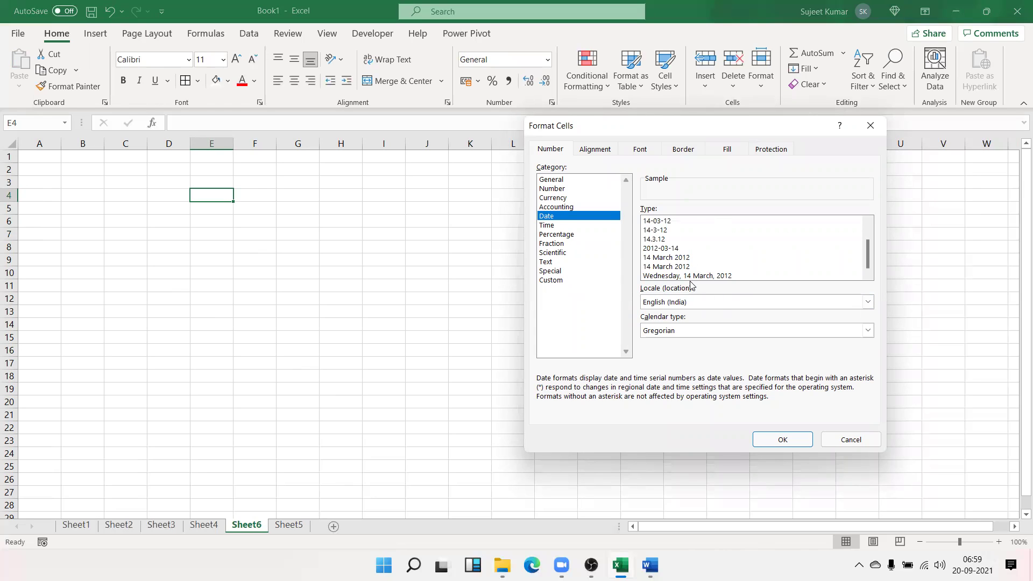
scroll(692, 278, "up", 1)
Try the English (United States) locale with the 14-Mar-12 style, then cancel without applying
left_click(687, 305)
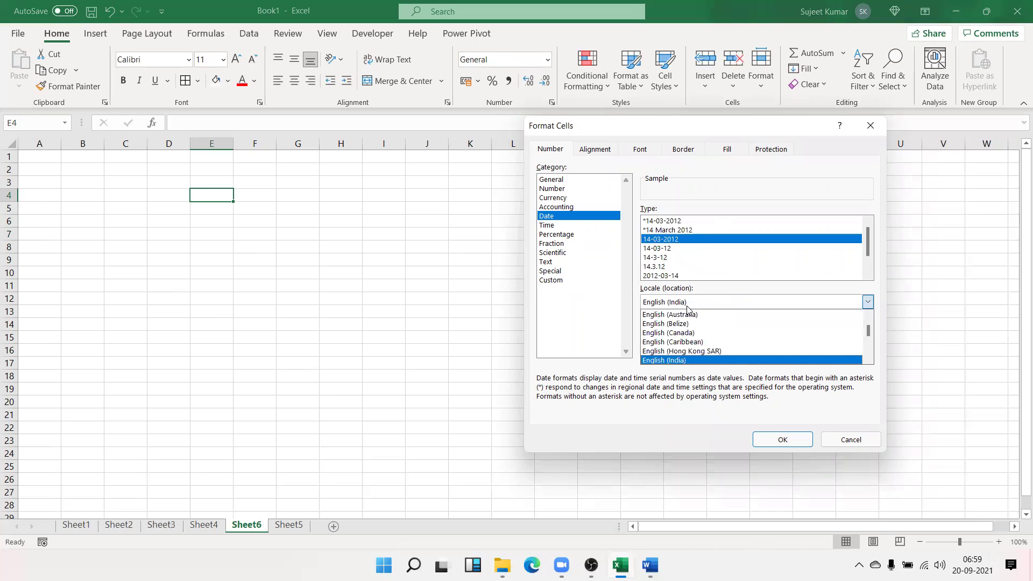
scroll(689, 323, "down", 3)
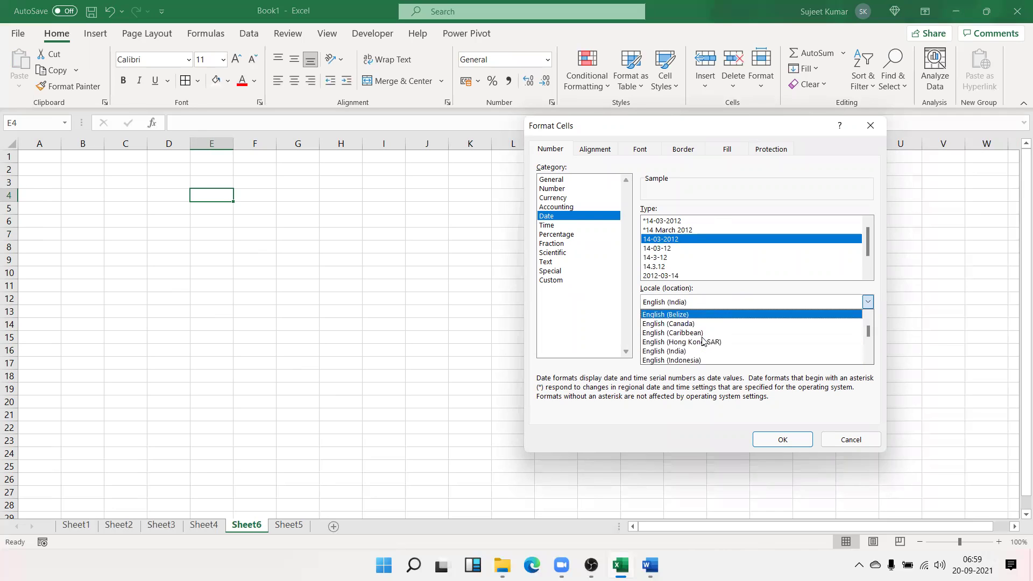
scroll(704, 342, "down", 3)
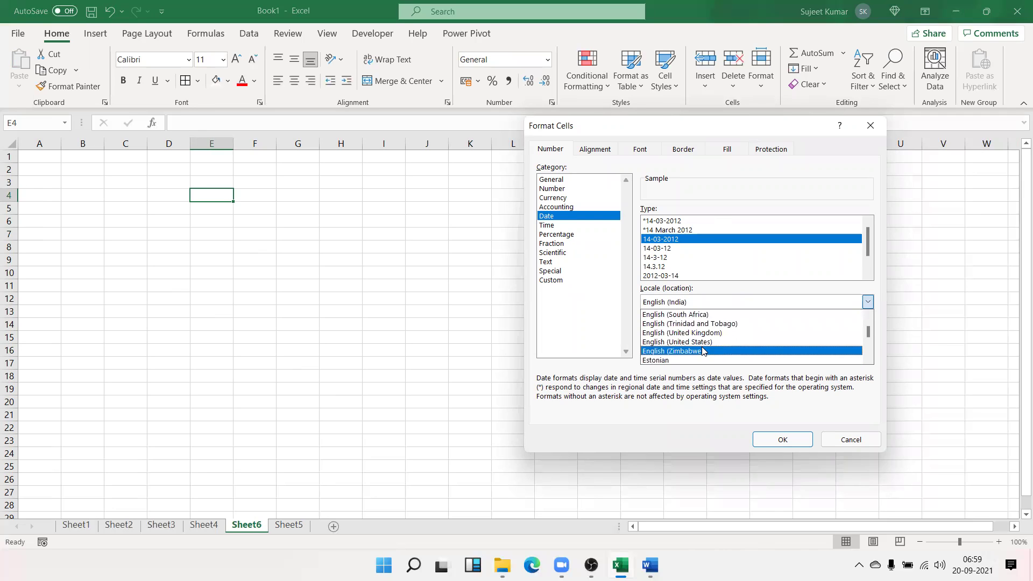
left_click(706, 343)
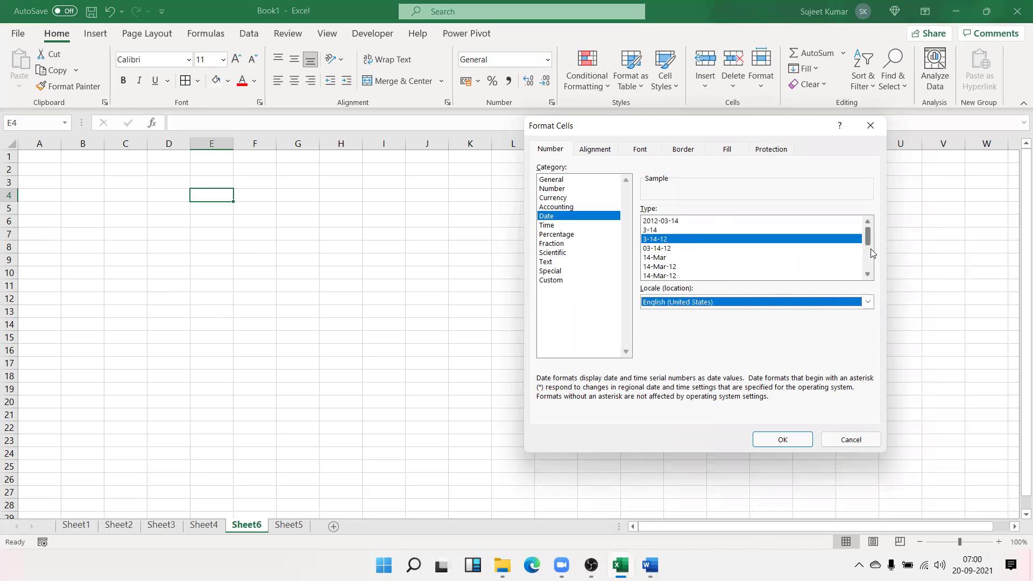
mouse_move(868, 237)
left_mouse_down()
mouse_move(867, 269)
mouse_move(869, 237)
left_mouse_up()
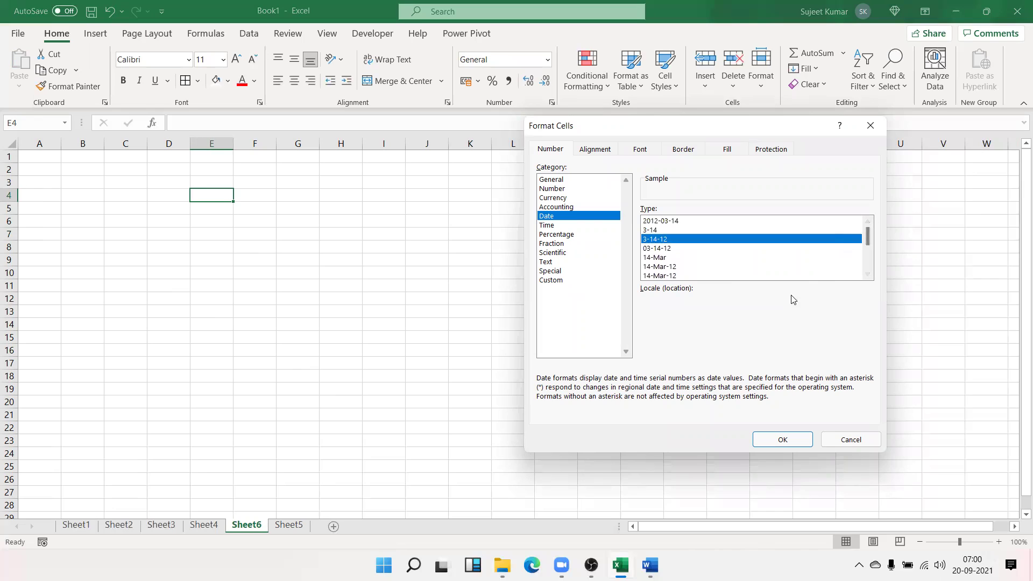
left_click(785, 302)
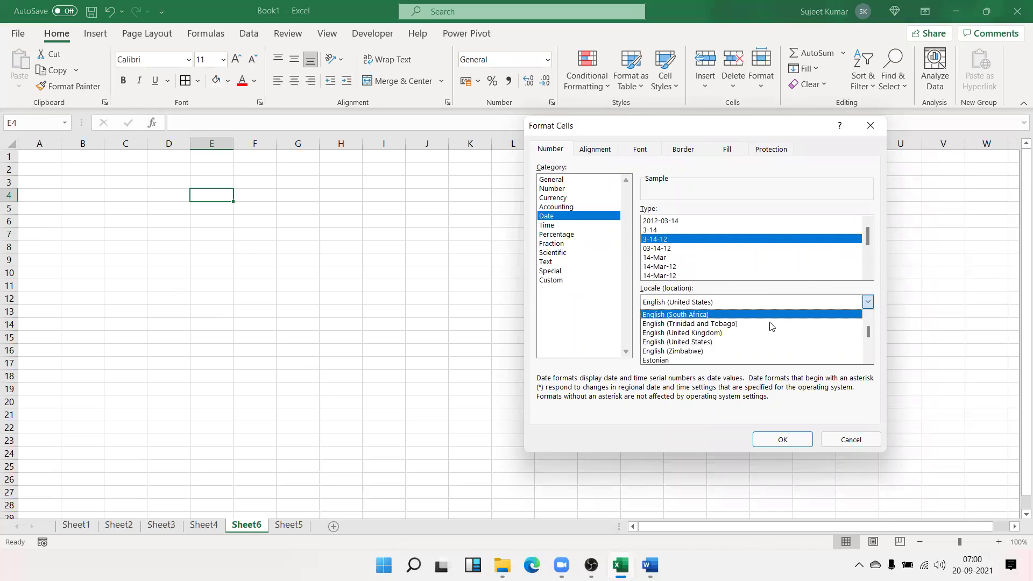
left_click(743, 342)
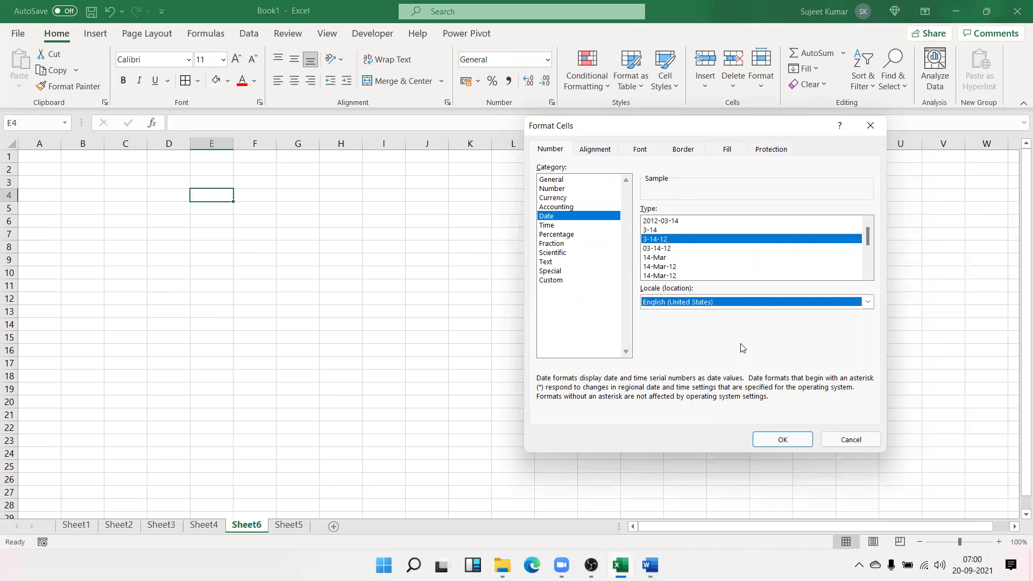
left_click(656, 268)
scroll(656, 270, "down", 2)
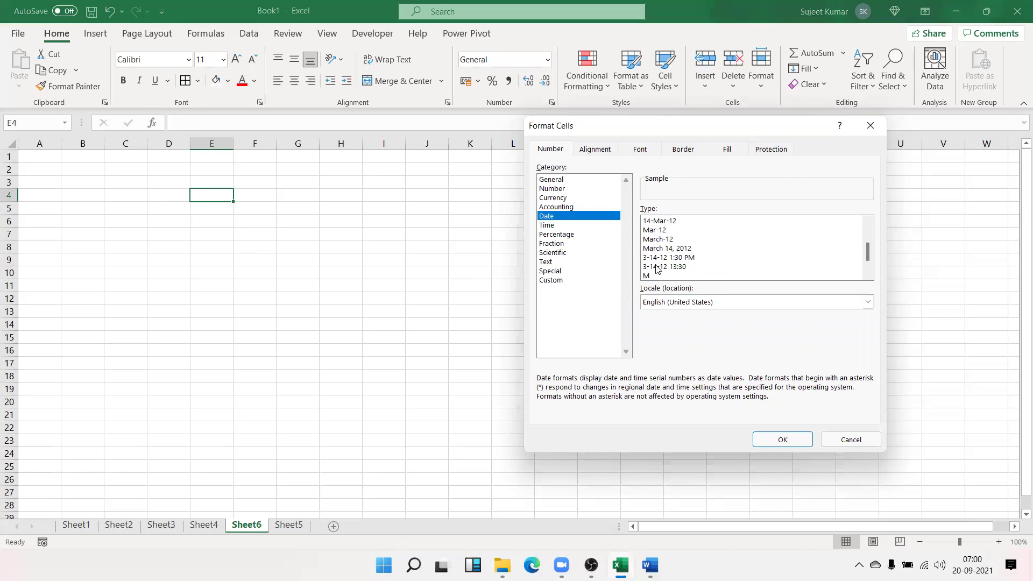
key("Escape")
Insert today's date into D4 with Ctrl+;
left_click(168, 195)
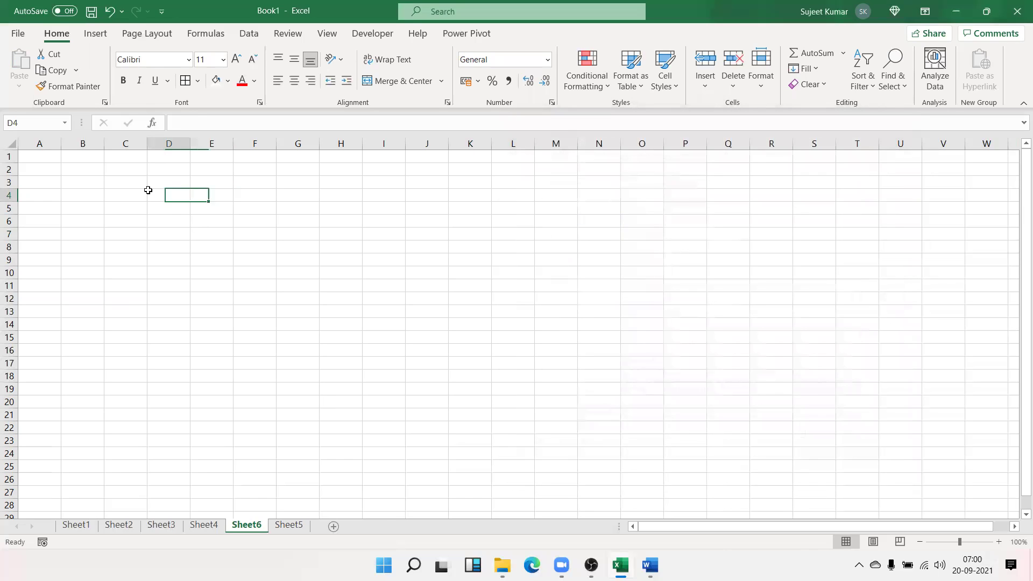
key("ctrl+semicolon")
key("Return")
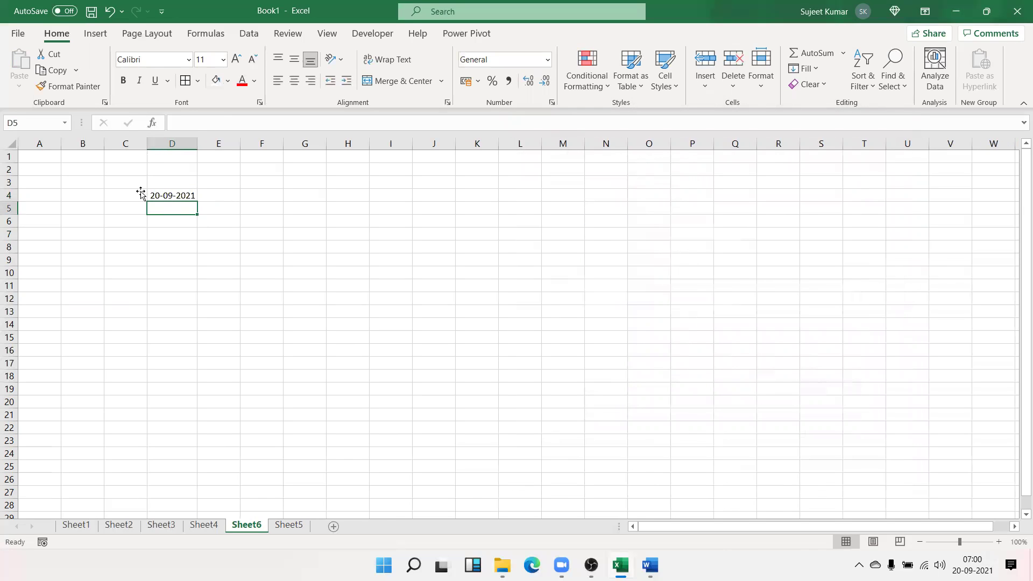
Format D4 as a 14-Mar-12 date with English (United States) locale, showing 20-Sep-21
left_click(179, 195)
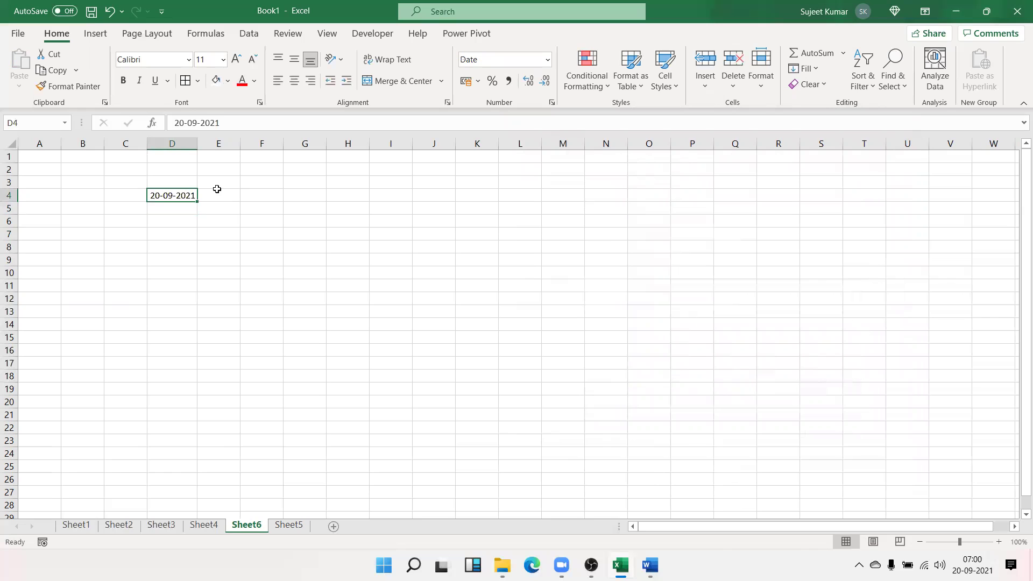
left_click(551, 102)
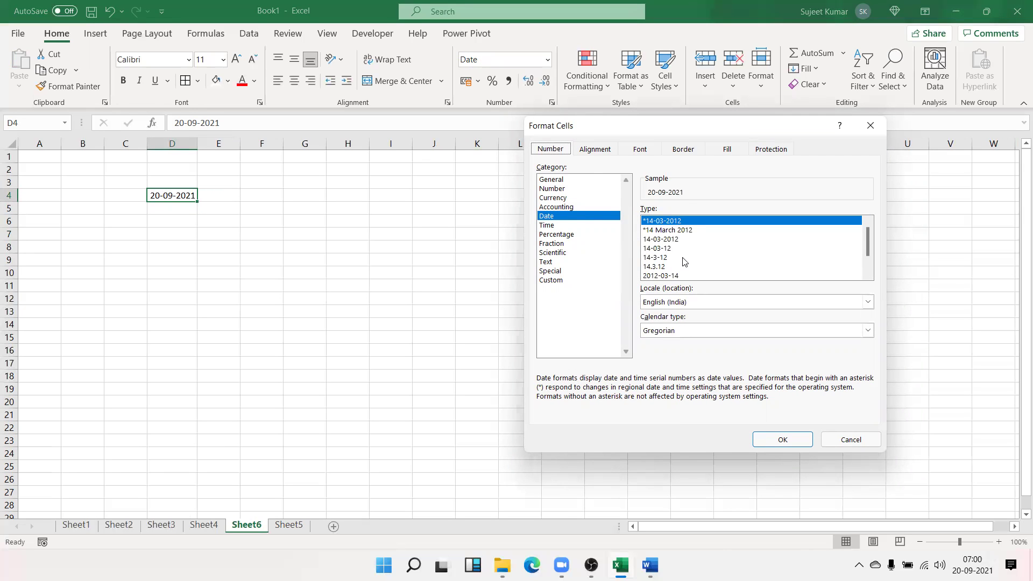
scroll(678, 258, "down", 1)
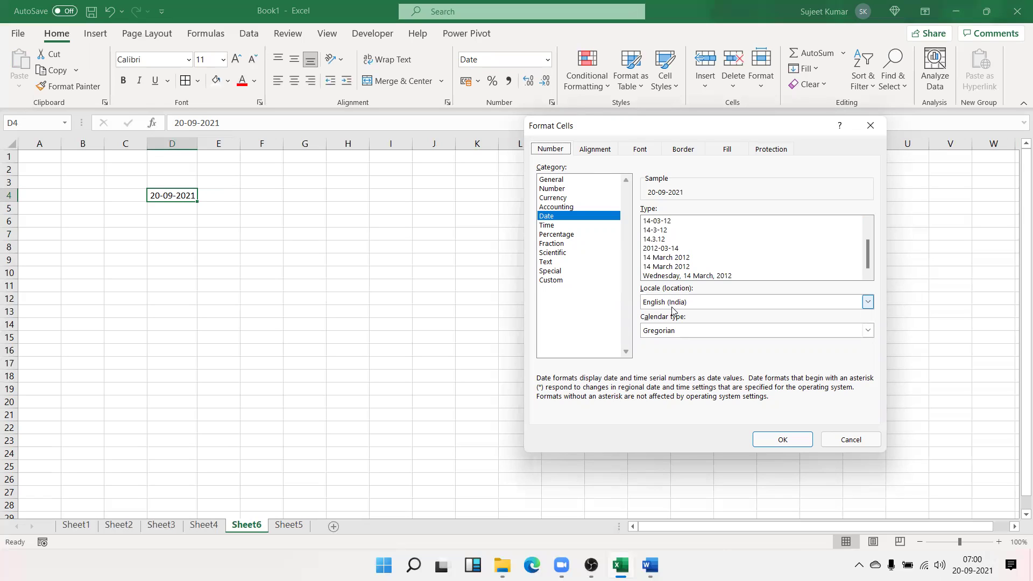
scroll(649, 253, "up", 1)
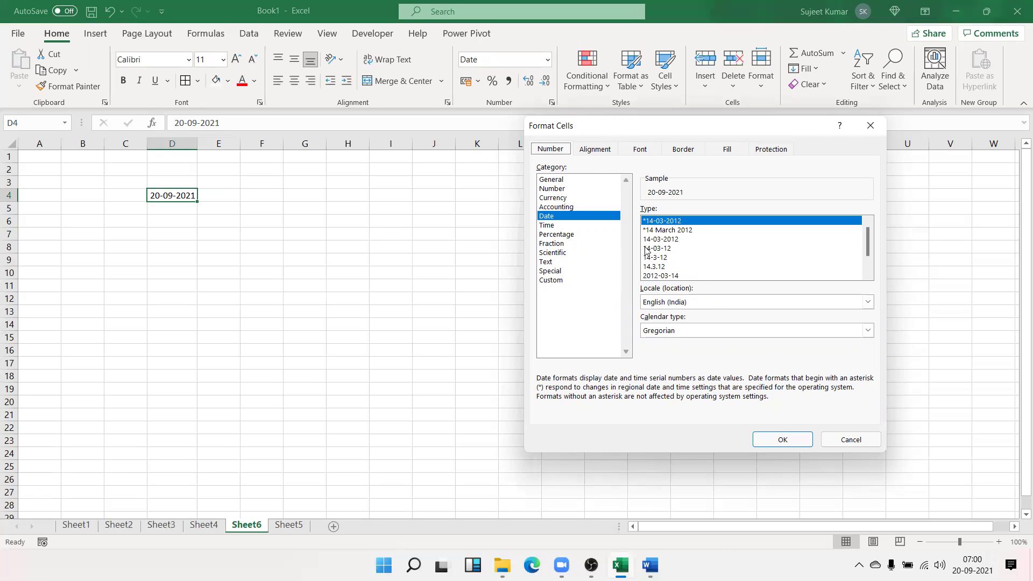
left_click(661, 302)
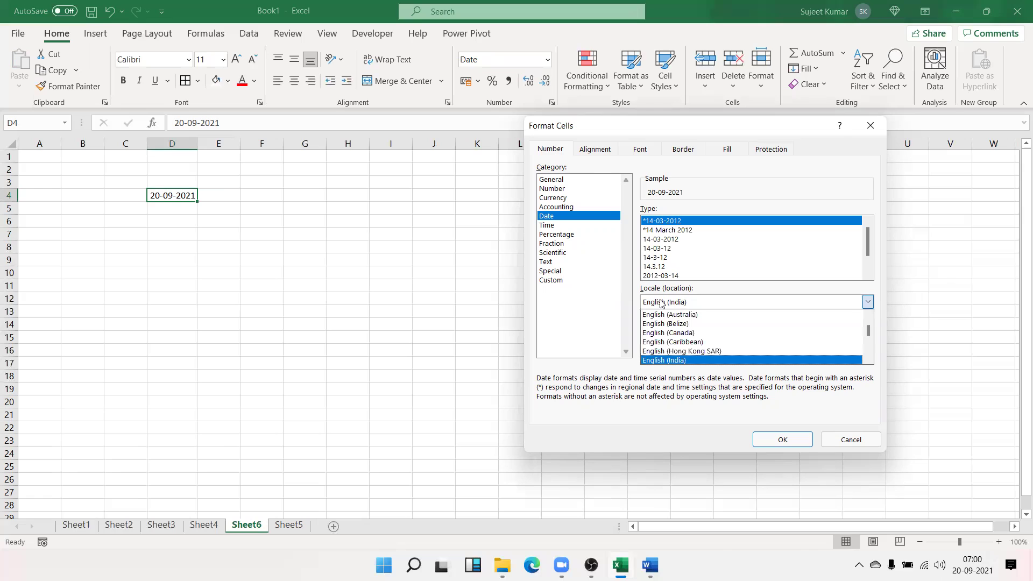
scroll(700, 339, "down", 4)
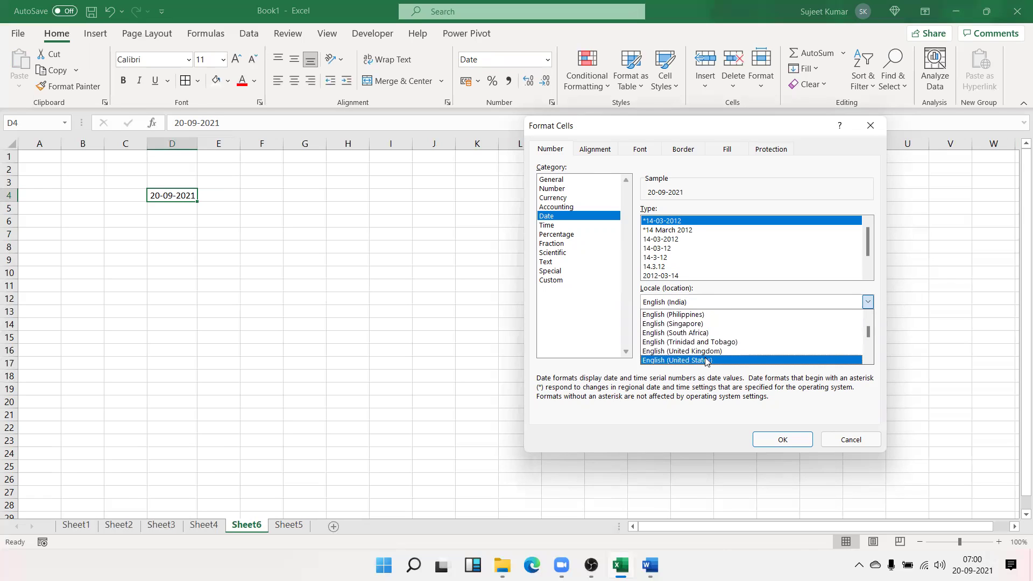
left_click(705, 360)
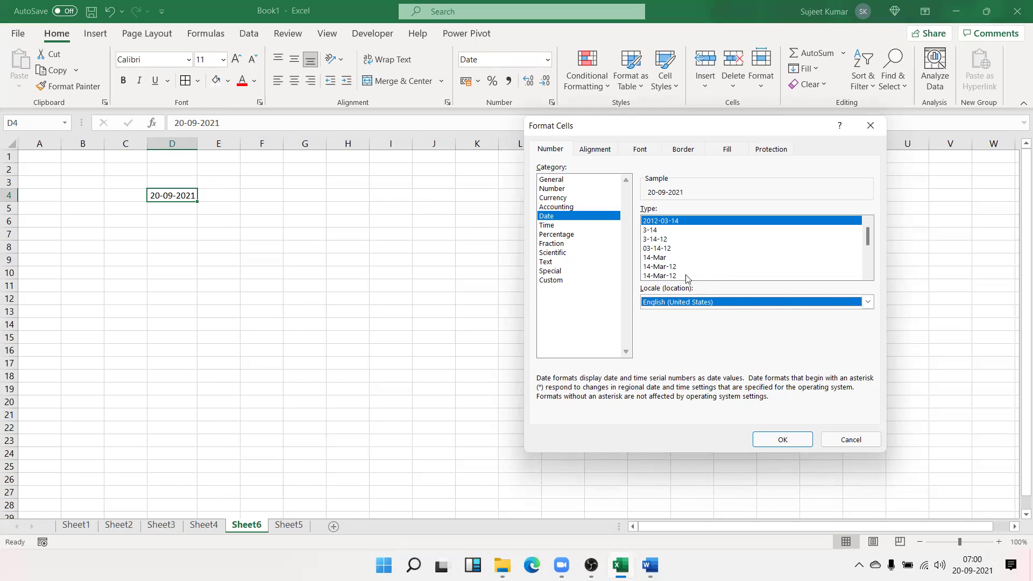
left_click(667, 266)
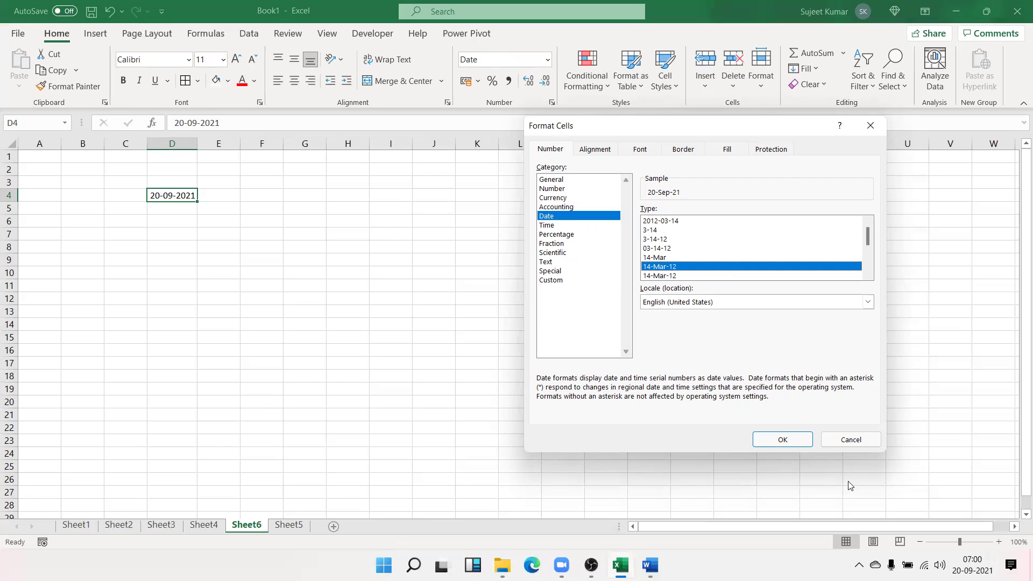
left_click(782, 439)
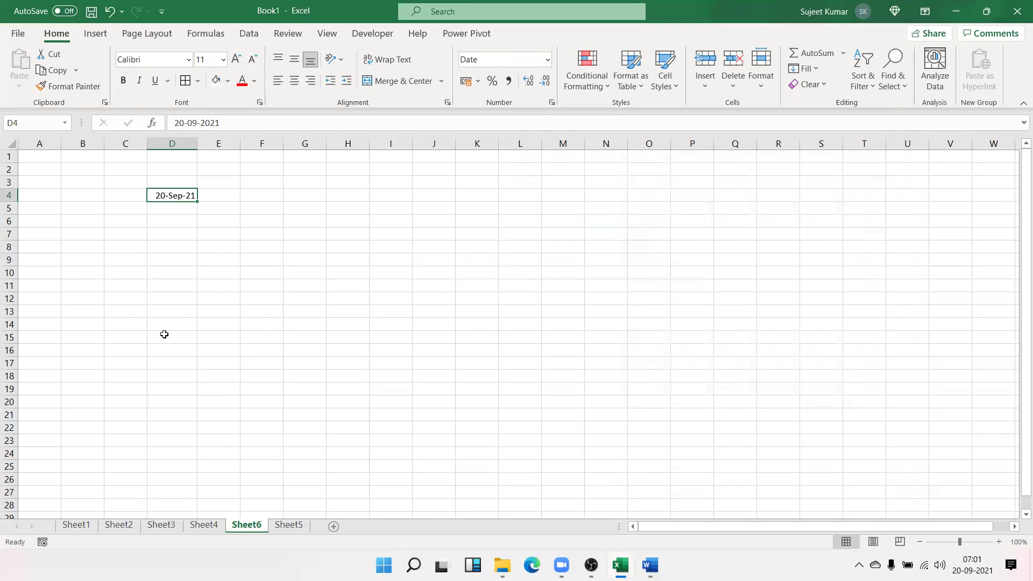
View the Date format choices for empty cell E10 and close without changes
left_click(232, 275)
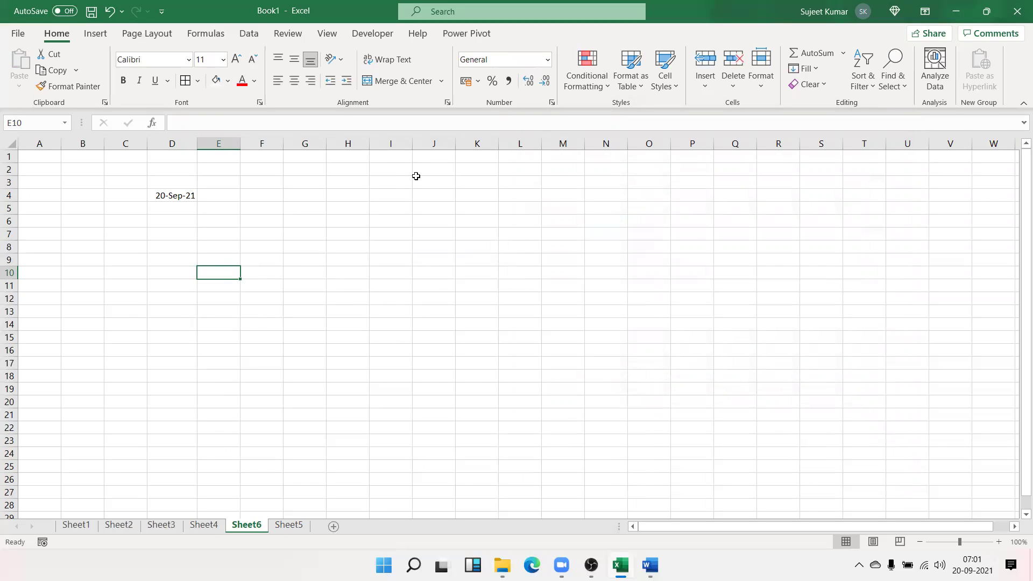
left_click(552, 107)
left_click(550, 215)
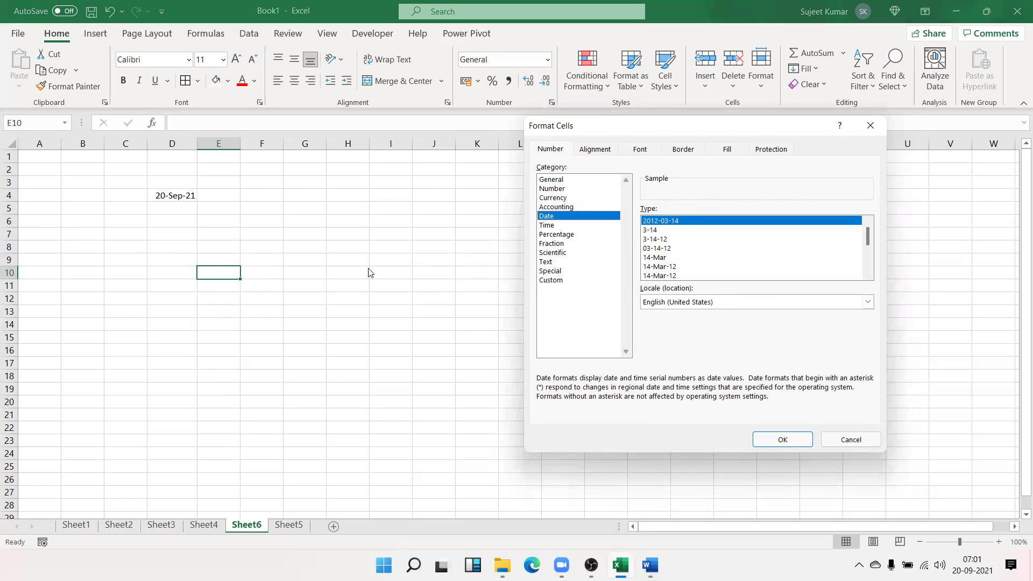
left_click(850, 440)
Create a new blank workbook, Book2, browse its Date formats, then close it
left_click(506, 402)
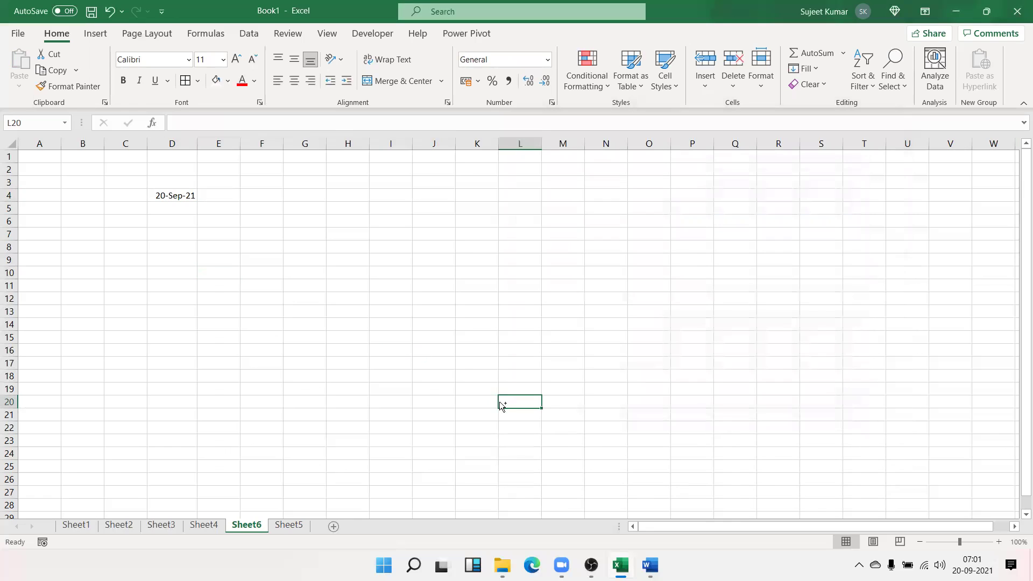
key("ctrl+n")
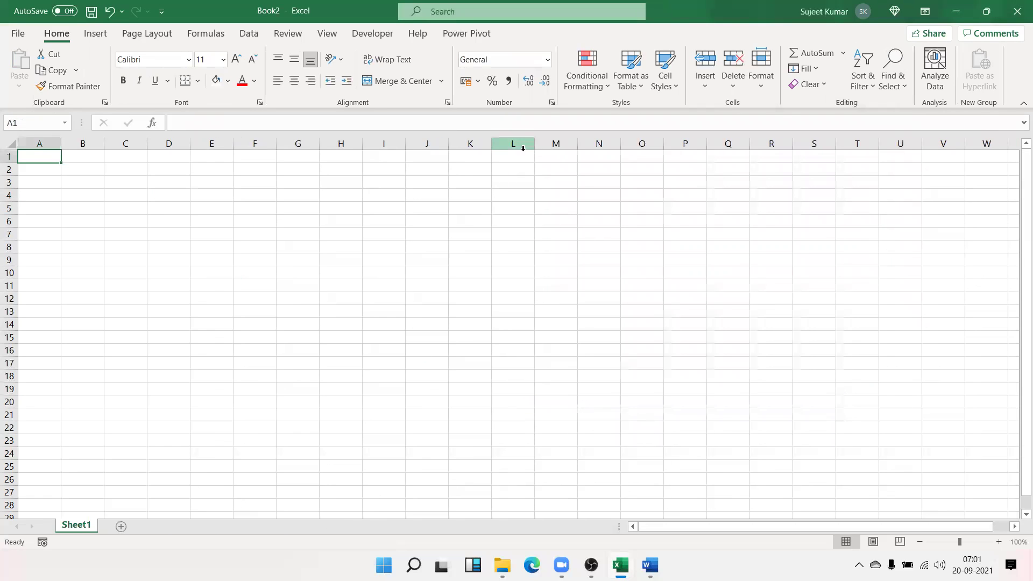
left_click(552, 102)
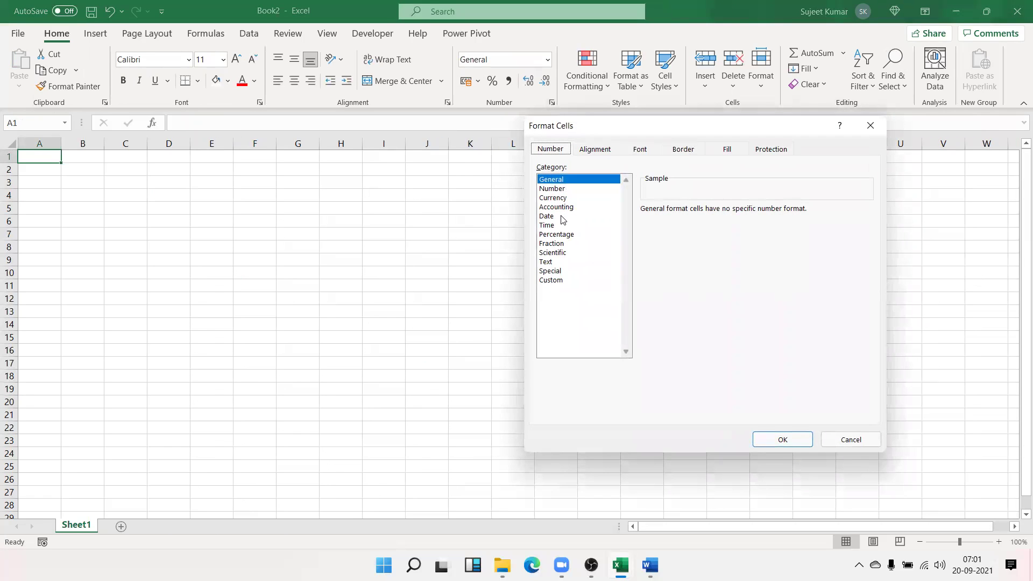
left_click(559, 217)
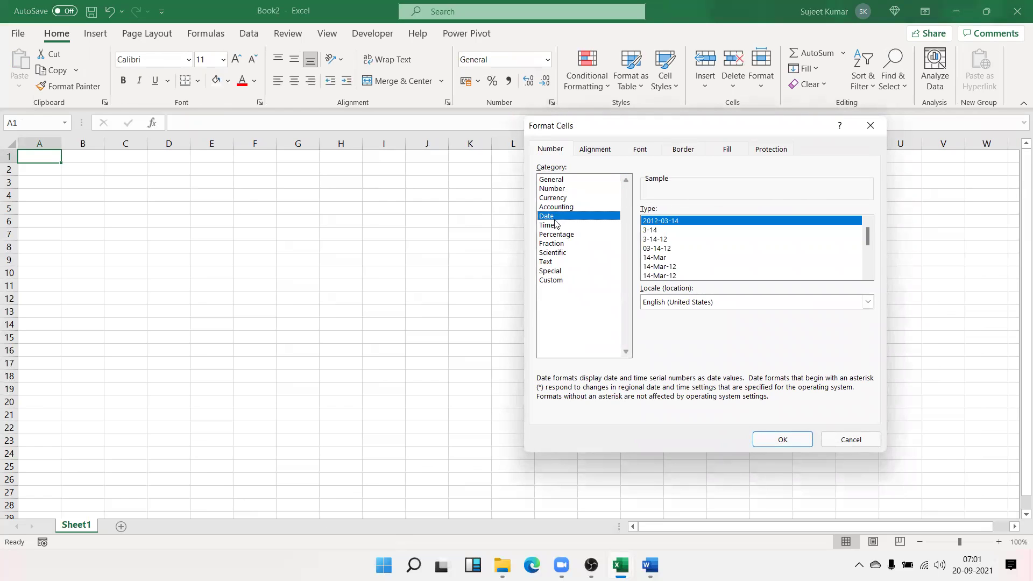
key("Escape")
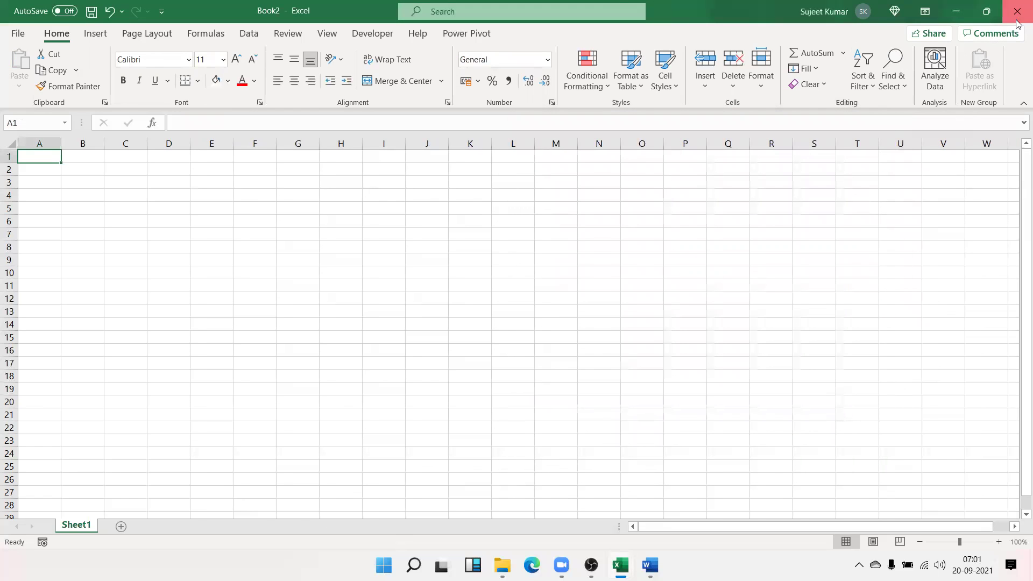
left_click(1017, 20)
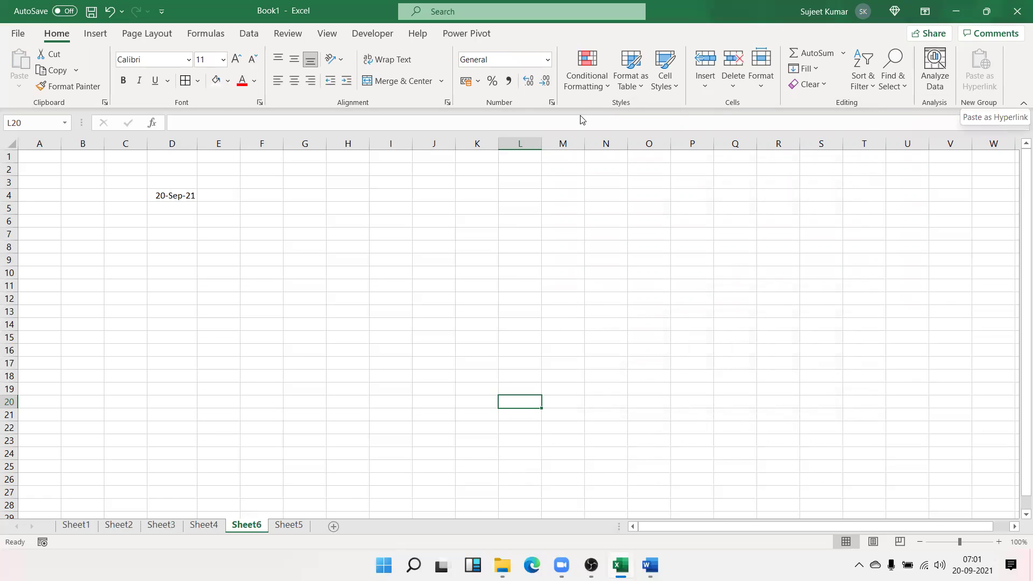
left_click(159, 193)
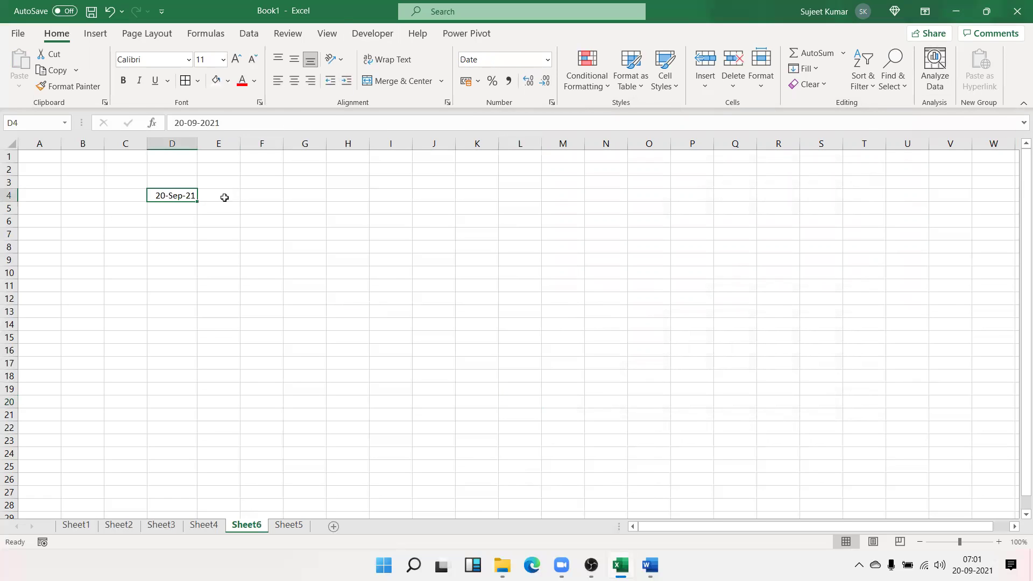
left_click(553, 264)
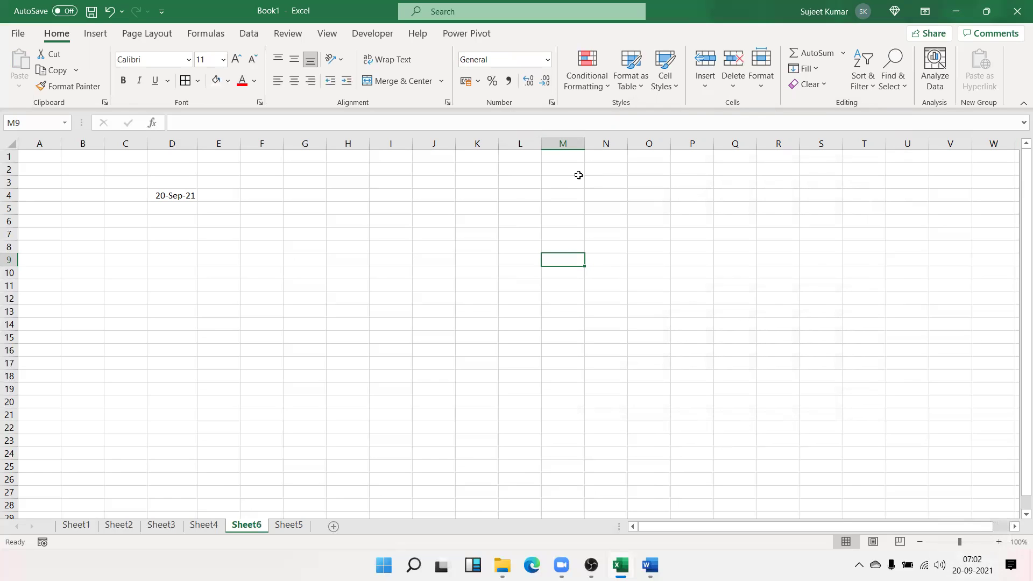
left_click(393, 243)
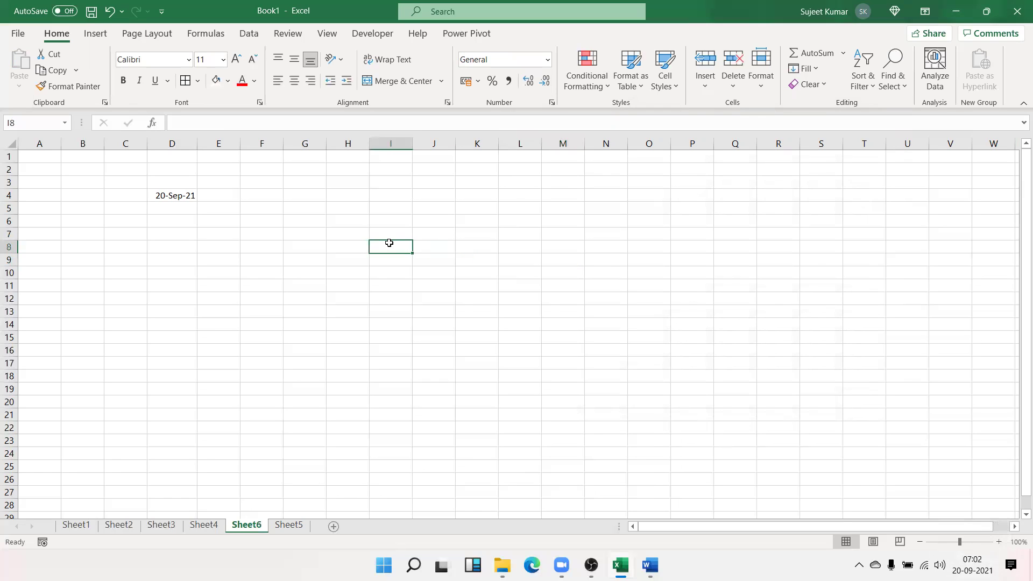
left_click(552, 102)
left_click(563, 225)
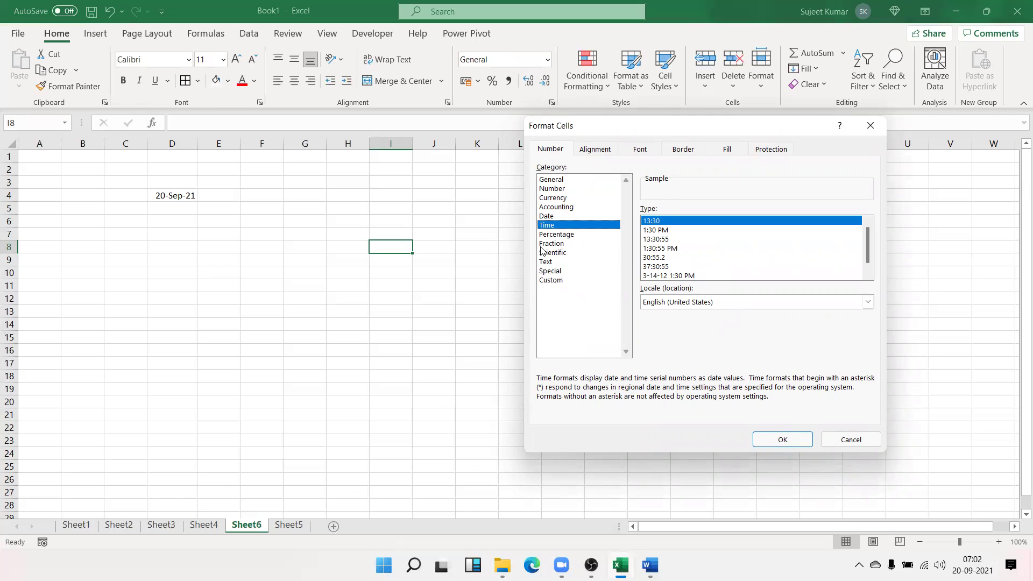
left_click(421, 209)
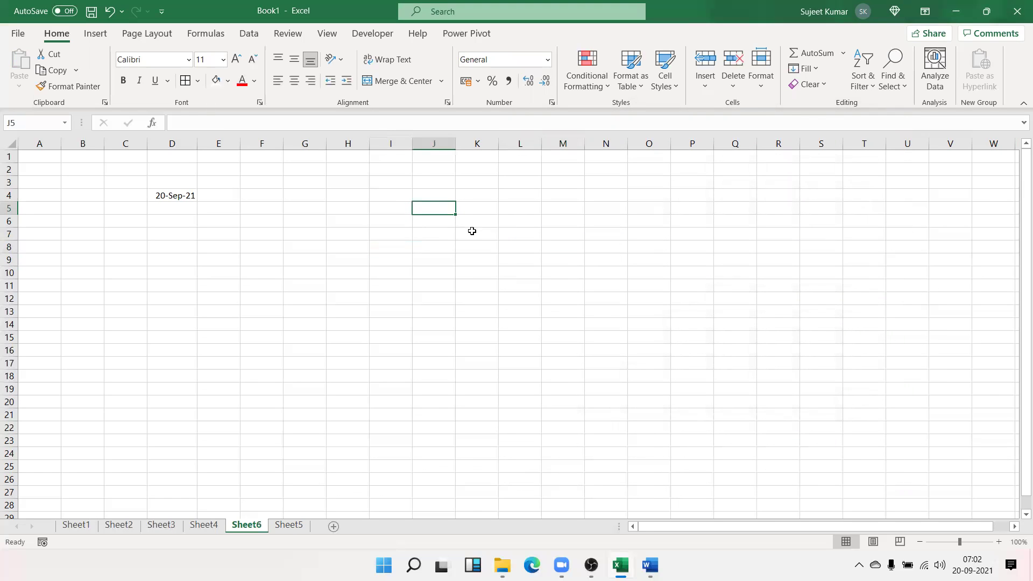
Enter 100 in J5, apply Percent Style, and undo the resulting 10000%
type("1.")
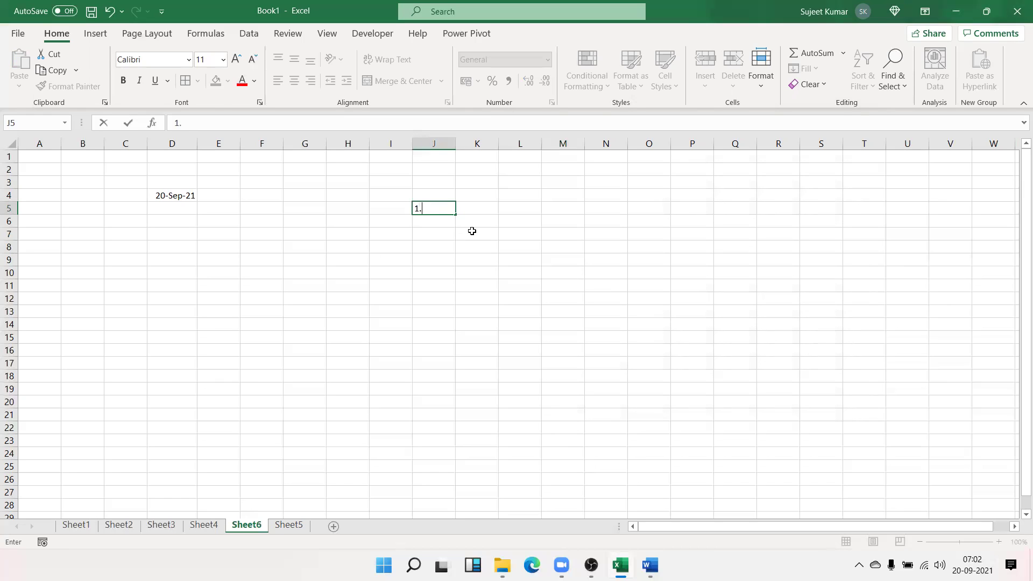
key("Escape")
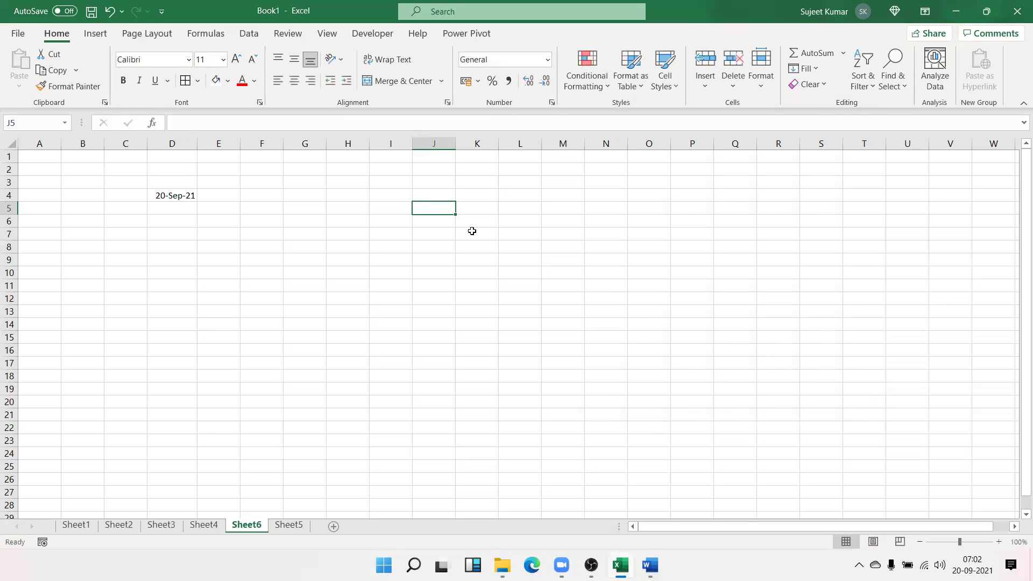
type("100")
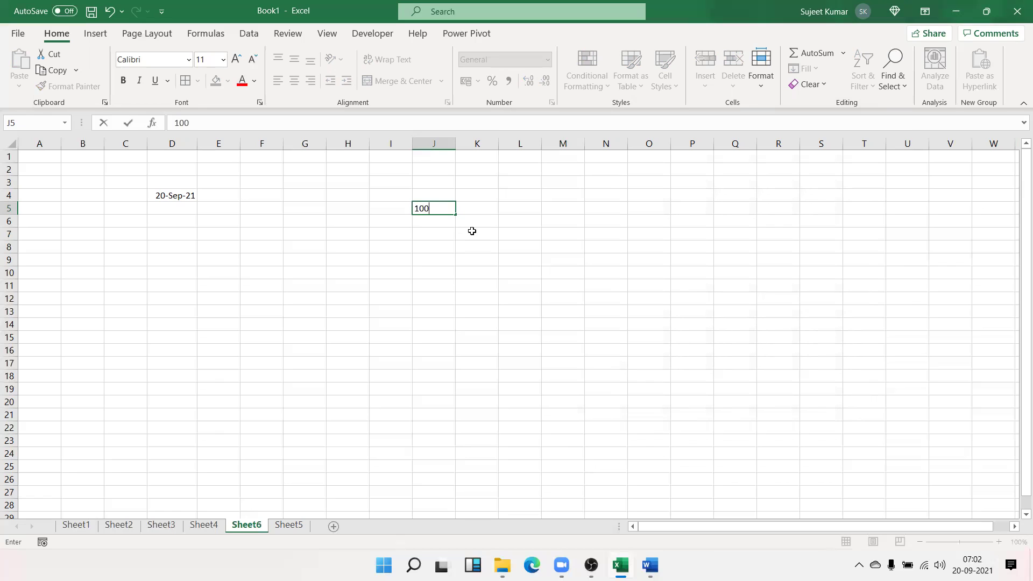
key("Return")
key("Up")
left_click(490, 82)
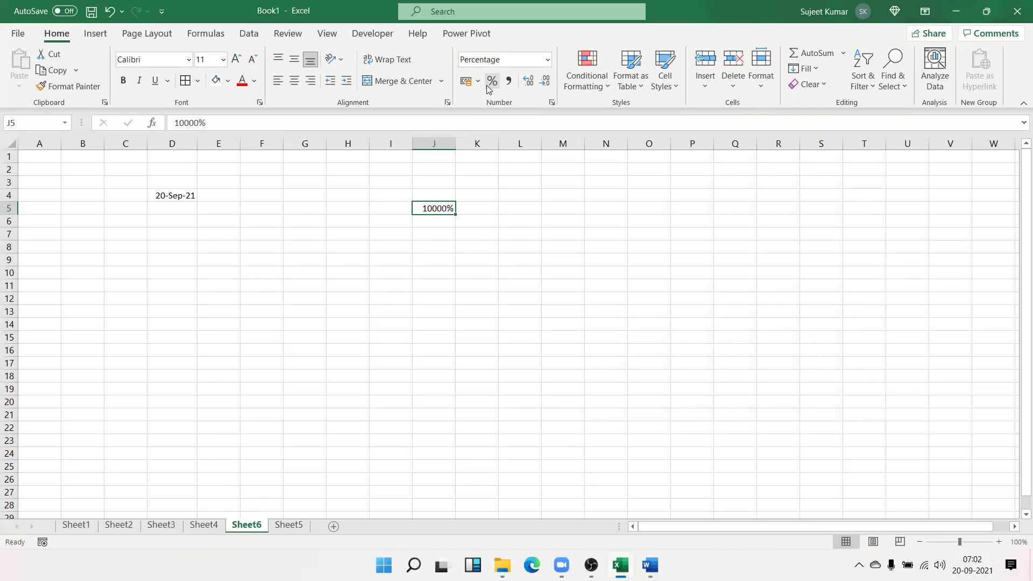
key("ctrl+z")
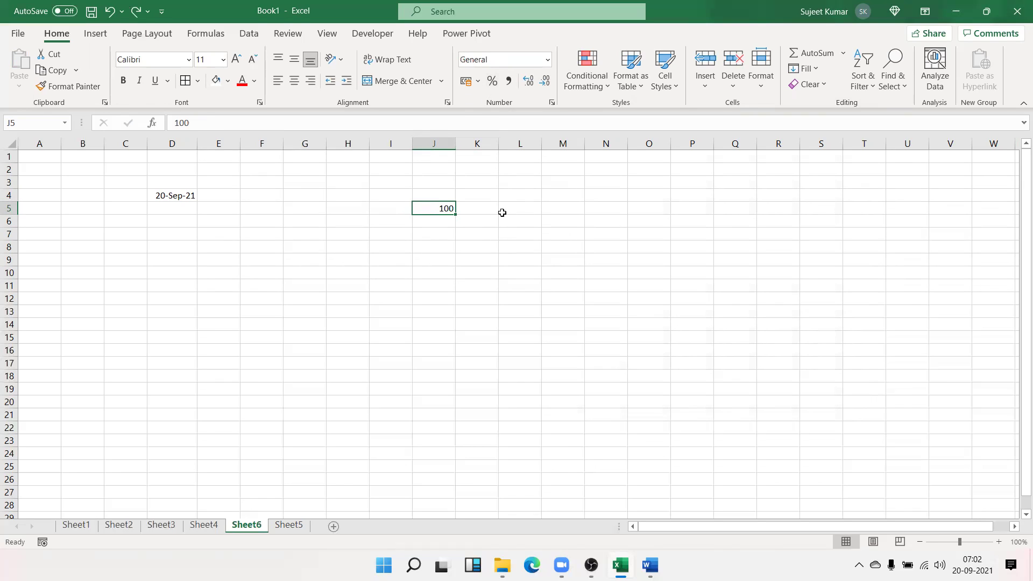
Type 100% directly into J5 so it takes Percentage format
type("100")
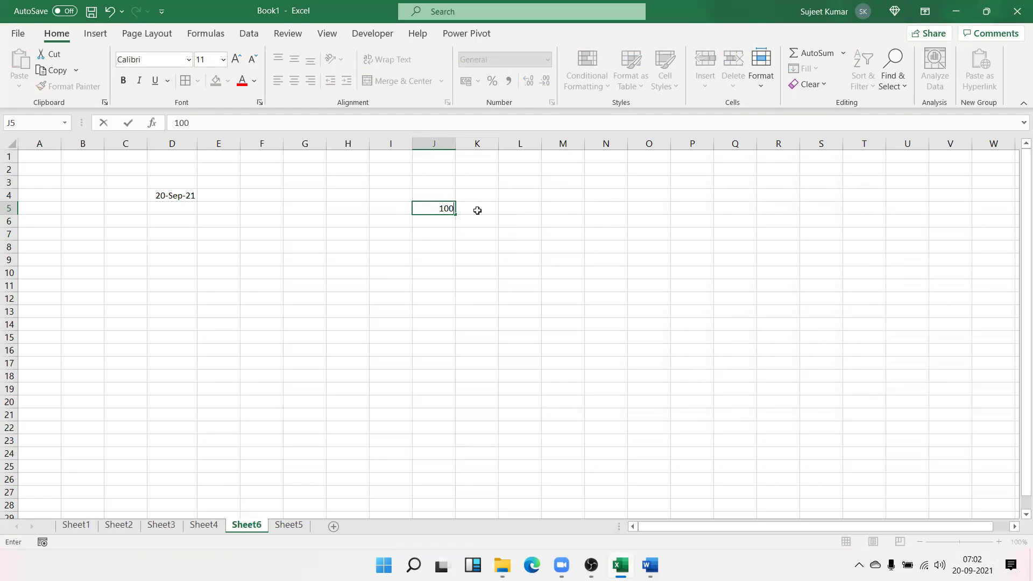
type("%")
key("Return")
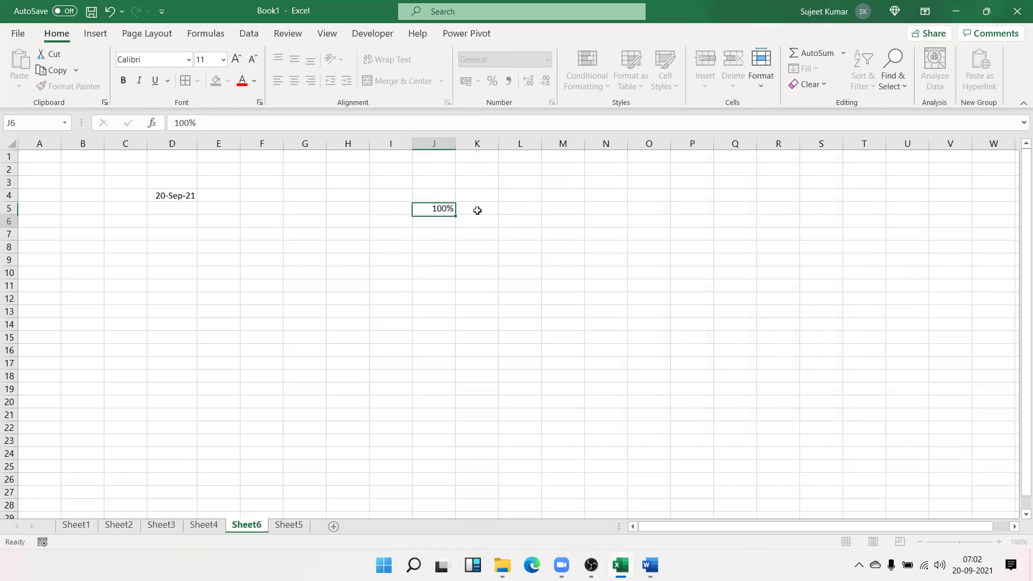
key("Up")
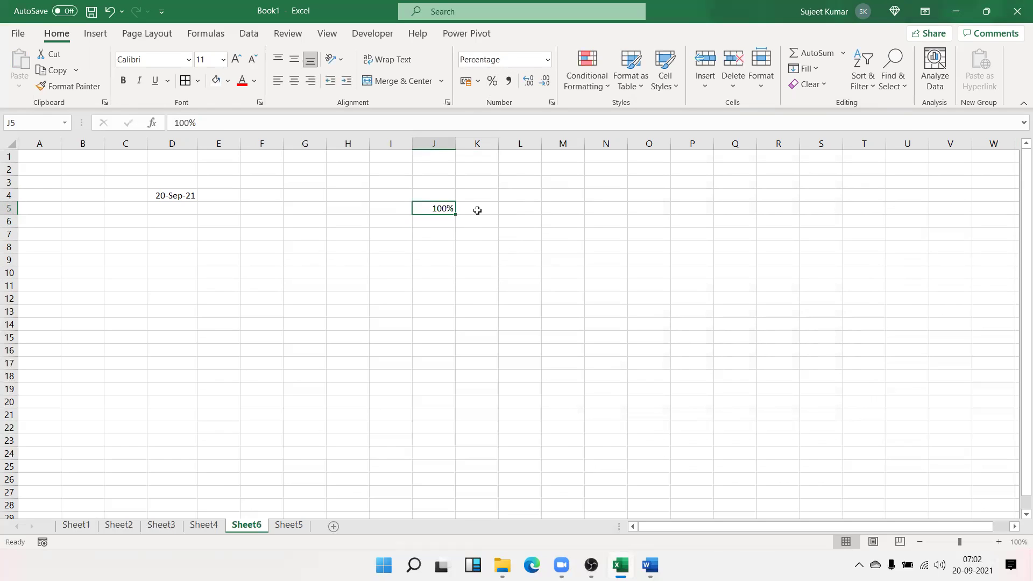
key("Right")
key("Right")
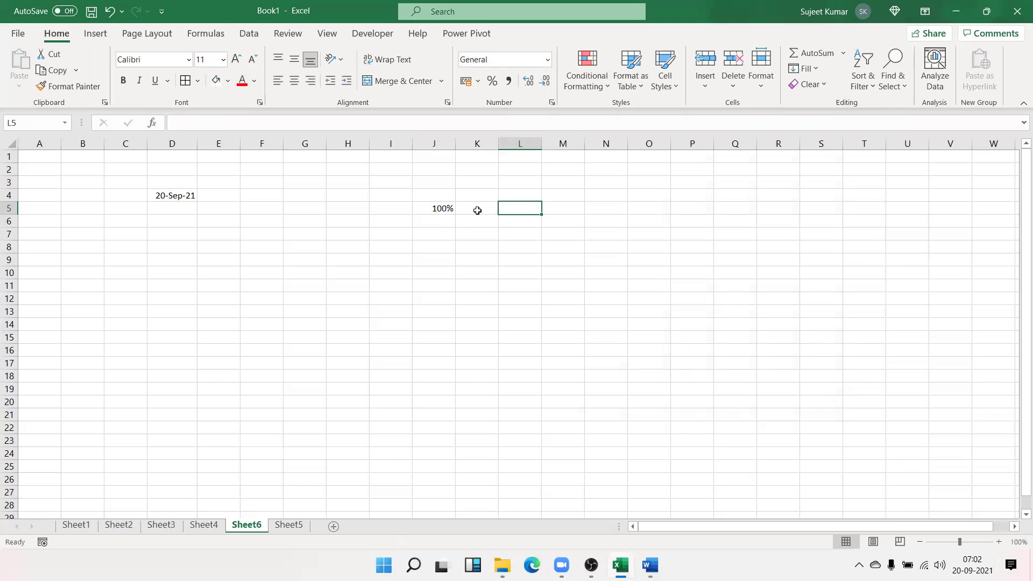
Enter 0.10 in cell L5
type("=100")
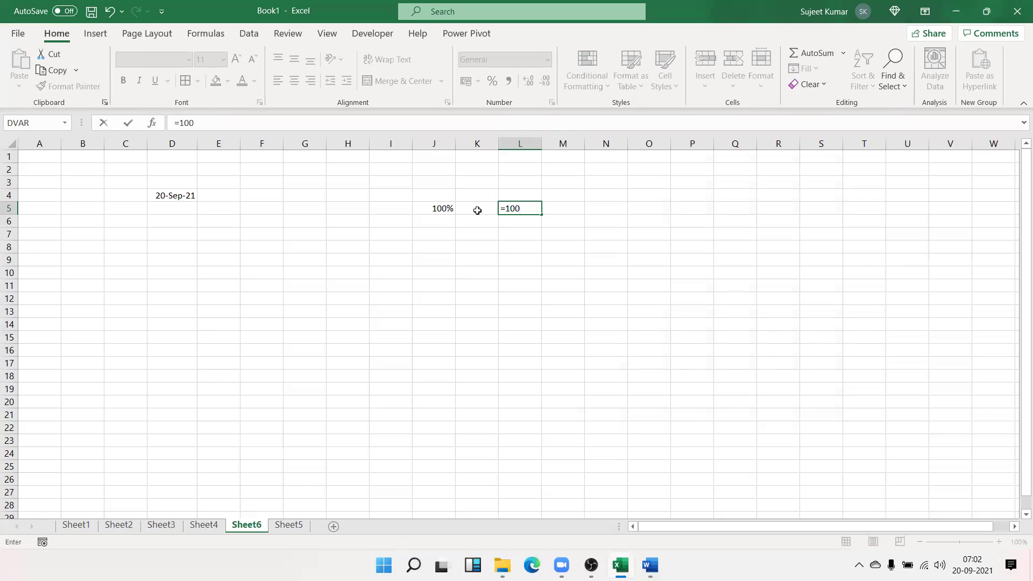
key("Escape")
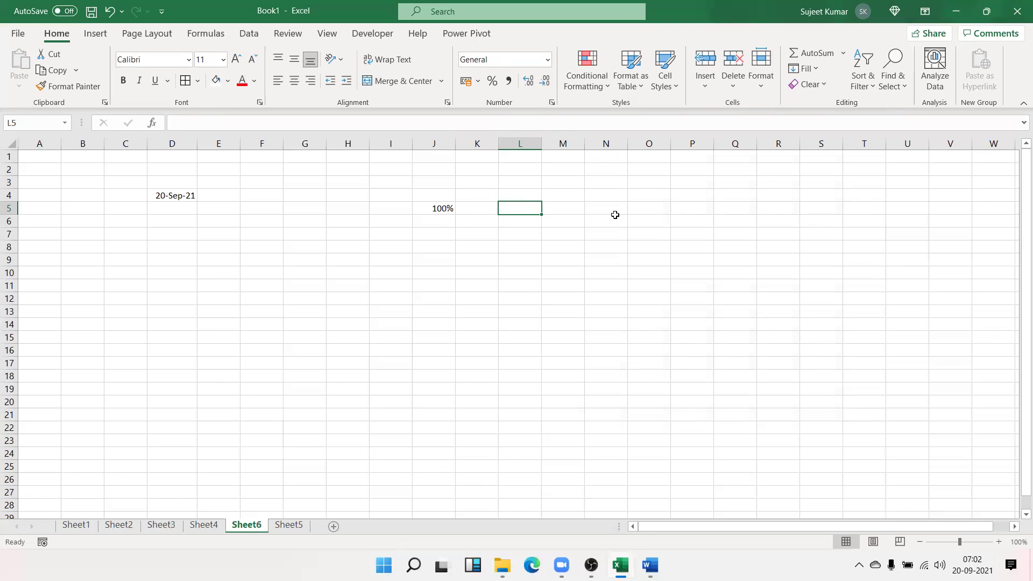
type("=")
key("Escape")
type("0.10")
key("Return")
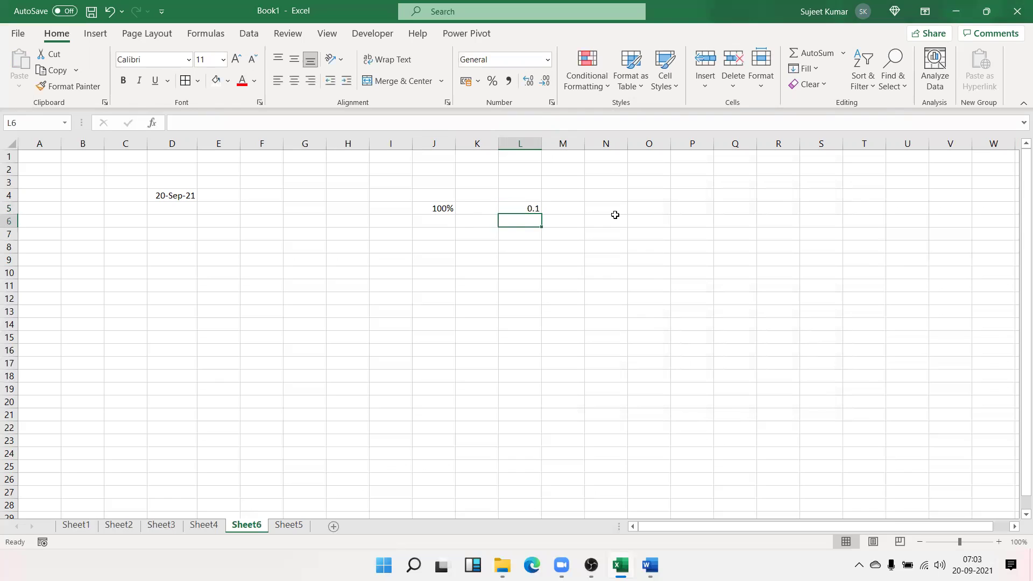
key("Up")
key("Right")
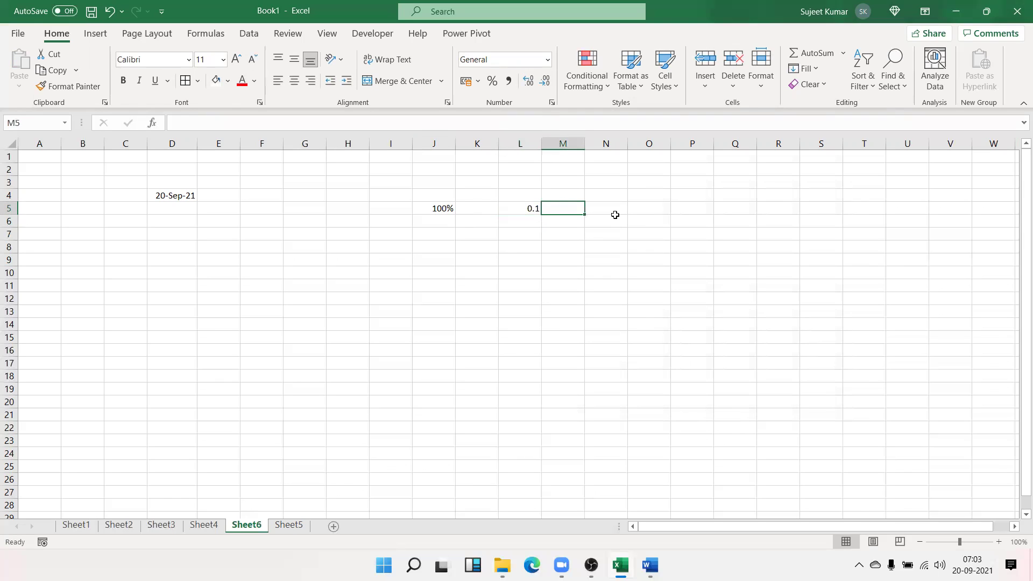
Put =10/100 in M5 and display it as 10% with Percent Style
type("=100/")
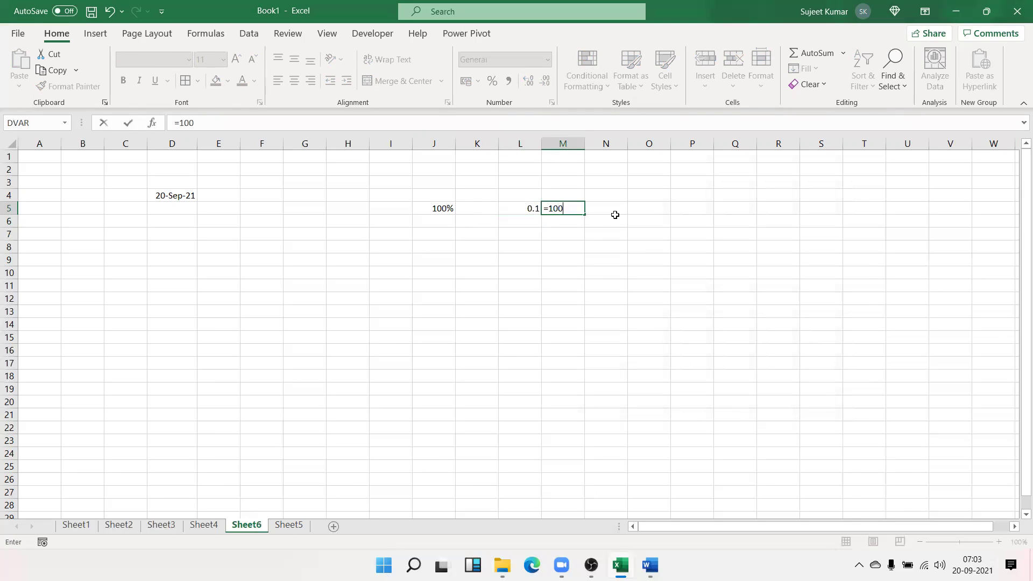
key("BackSpace")
key("BackSpace")
type("/100")
key("Return")
key("Up")
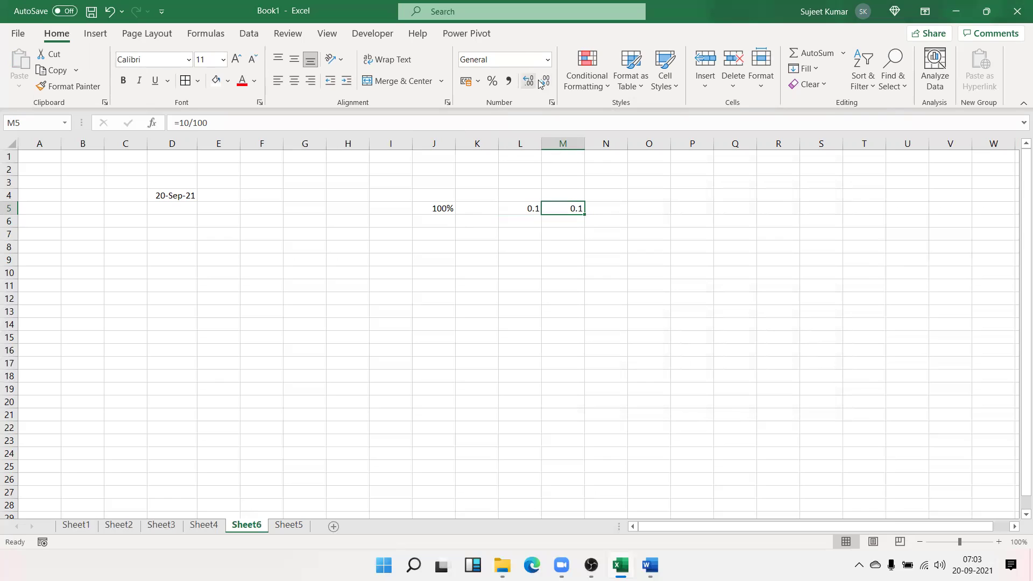
left_click(492, 81)
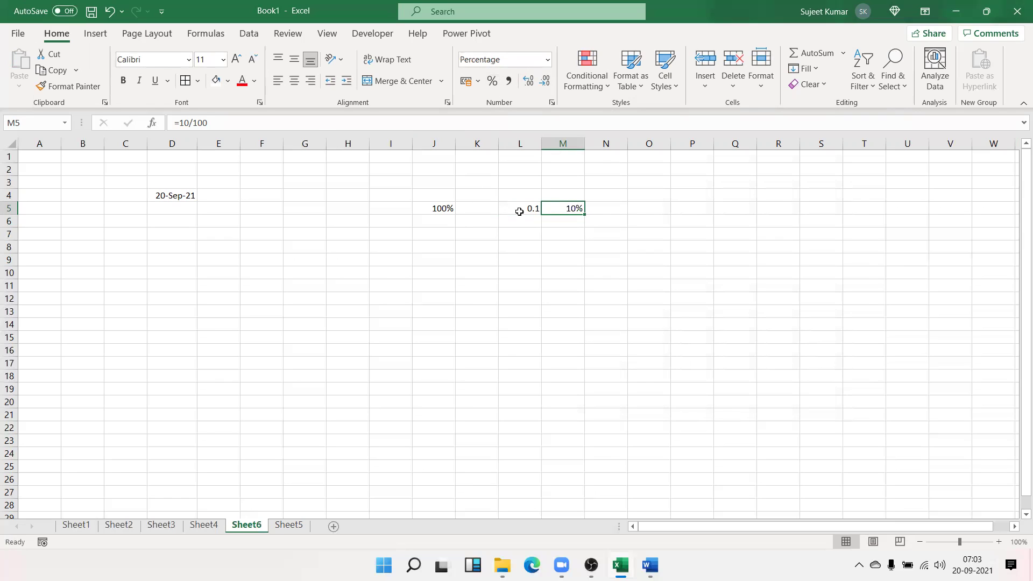
left_click(519, 211)
Add the note 1=100% in cell H7
left_click(245, 276)
left_click(312, 261)
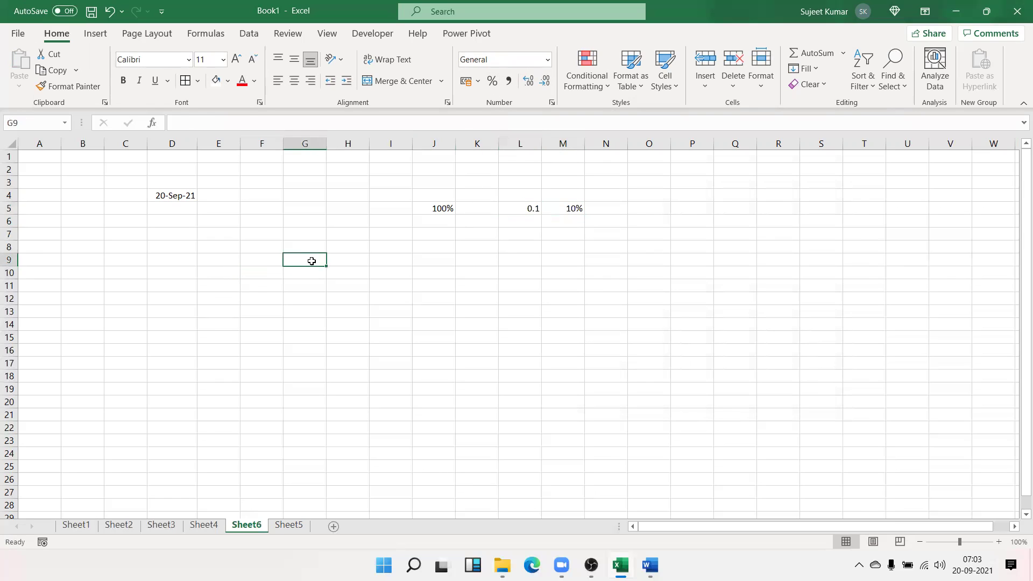
left_click(363, 234)
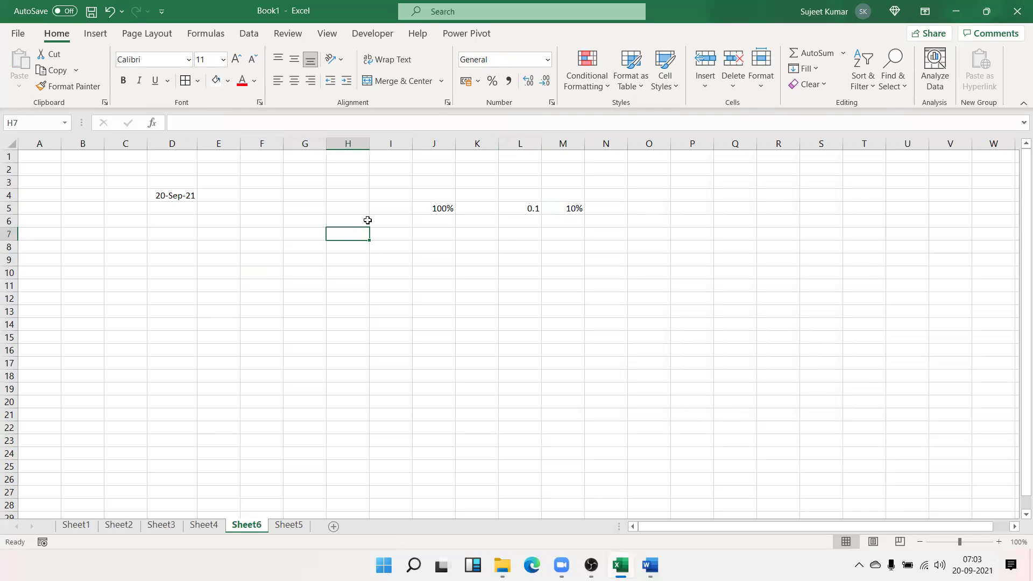
type("1")
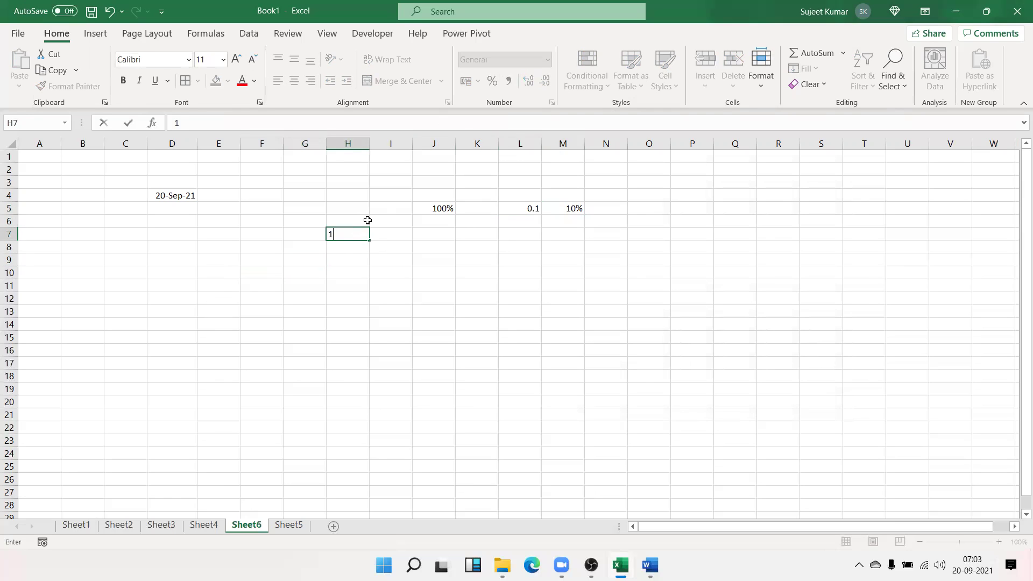
type("=100%")
key("Return")
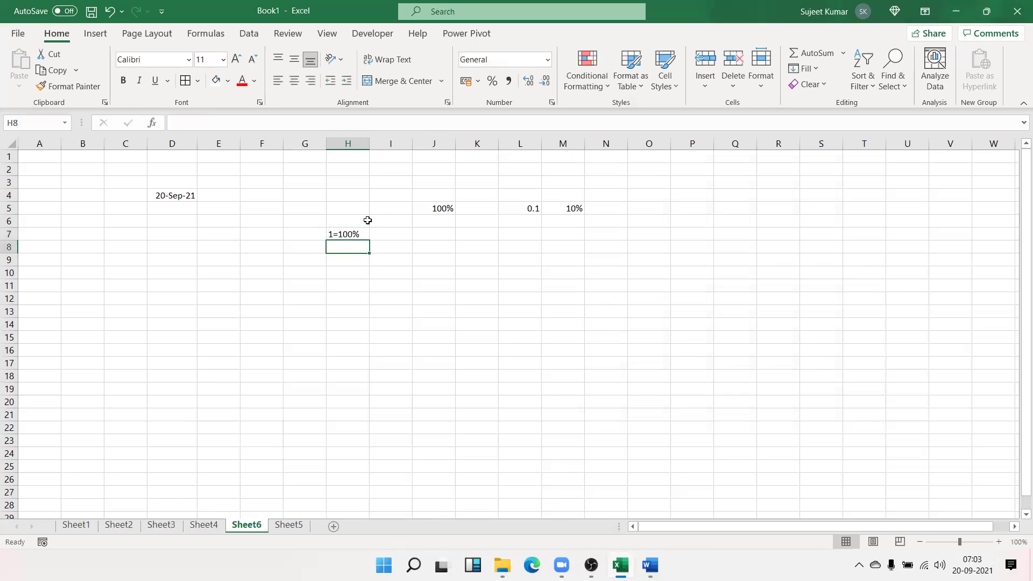
key("Up")
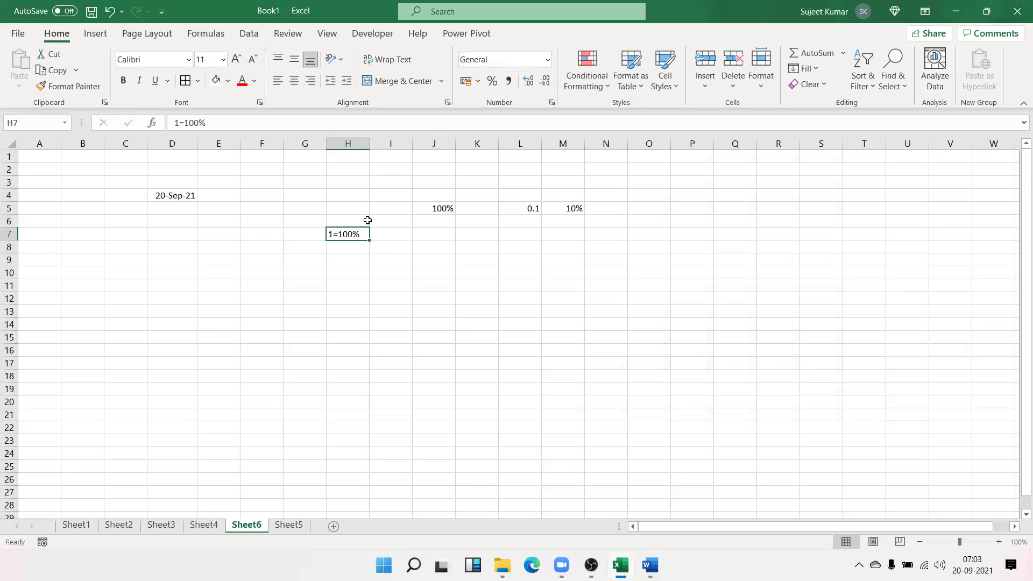
Enter 500 in cell N5
key("Right")
key("Right")
key("Right")
key("Right")
key("Up")
key("Right")
key("Right")
key("Up")
key("Up")
key("Down")
type("500")
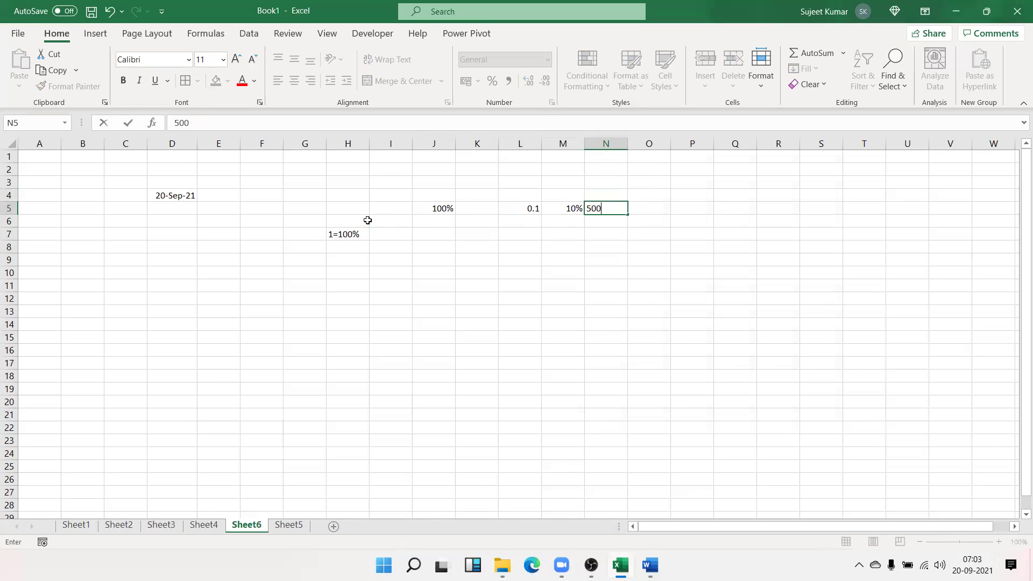
key("Tab")
Enter the formula =N5*M5 in O5 to get 50
type("=")
key("Left")
type("*")
key("Left")
key("Left")
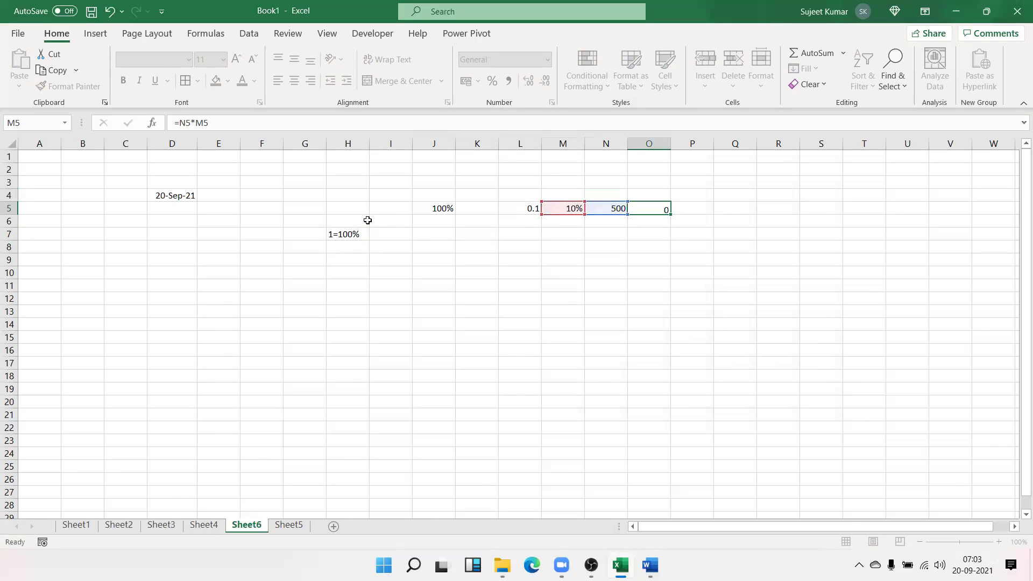
key("Return")
key("Down")
key("Left")
key("Left")
Enter 10 in cell M7 and select J9
type("10")
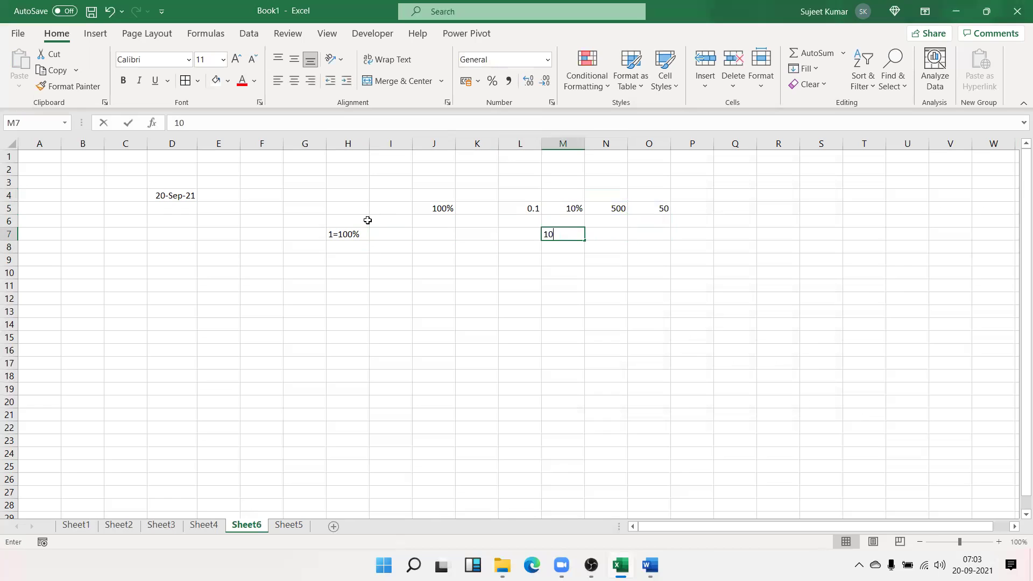
key("Tab")
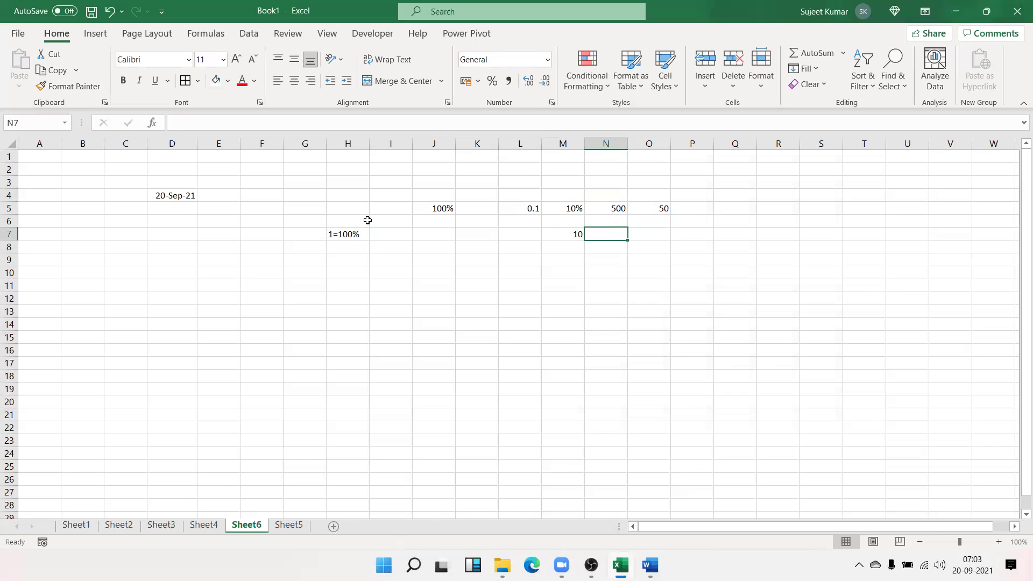
left_click(445, 256)
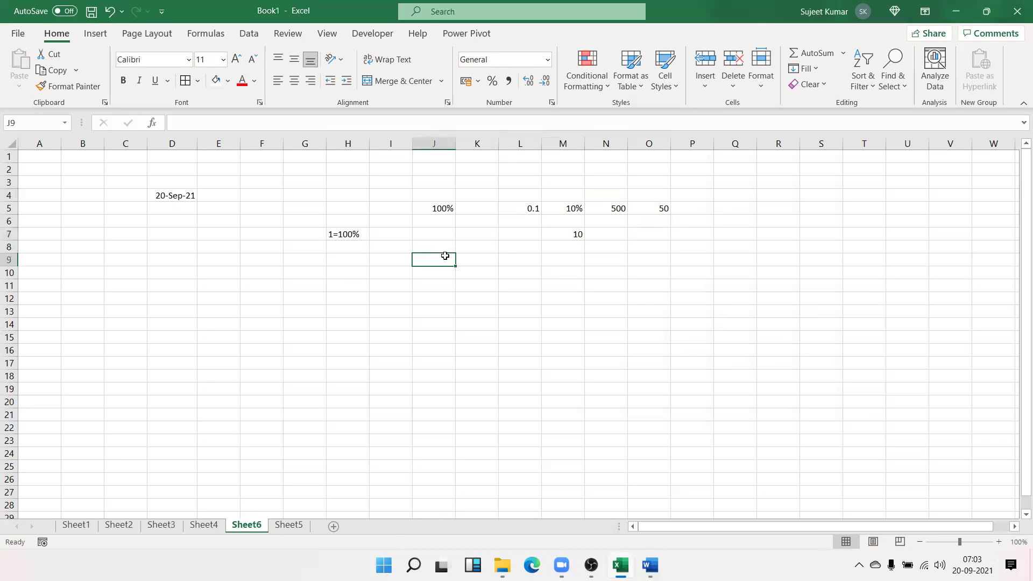
Enter 50% in J9 and switch it to General format so it shows 0.5
type("50%")
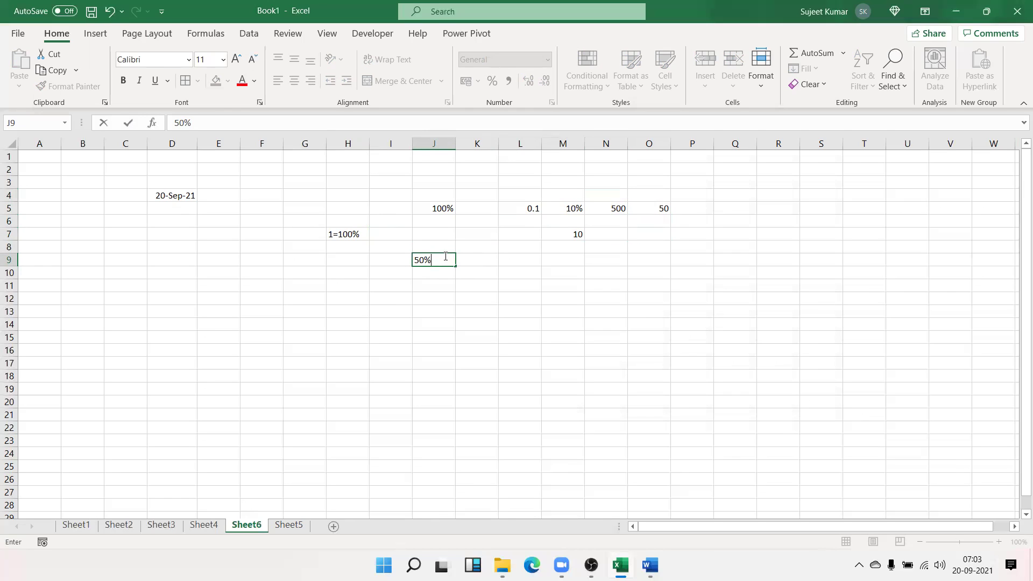
key("Return")
left_click(445, 257)
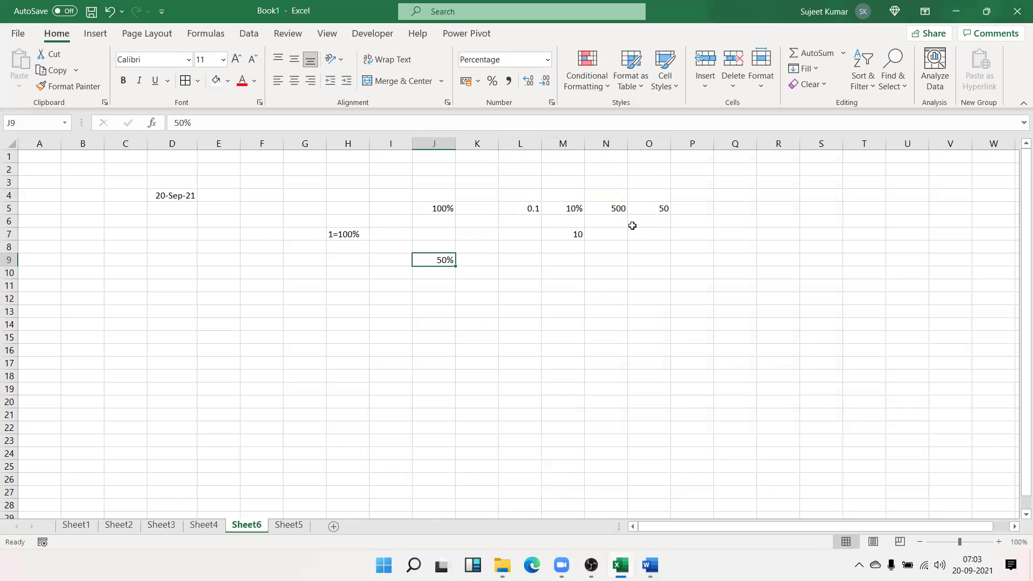
left_click(547, 59)
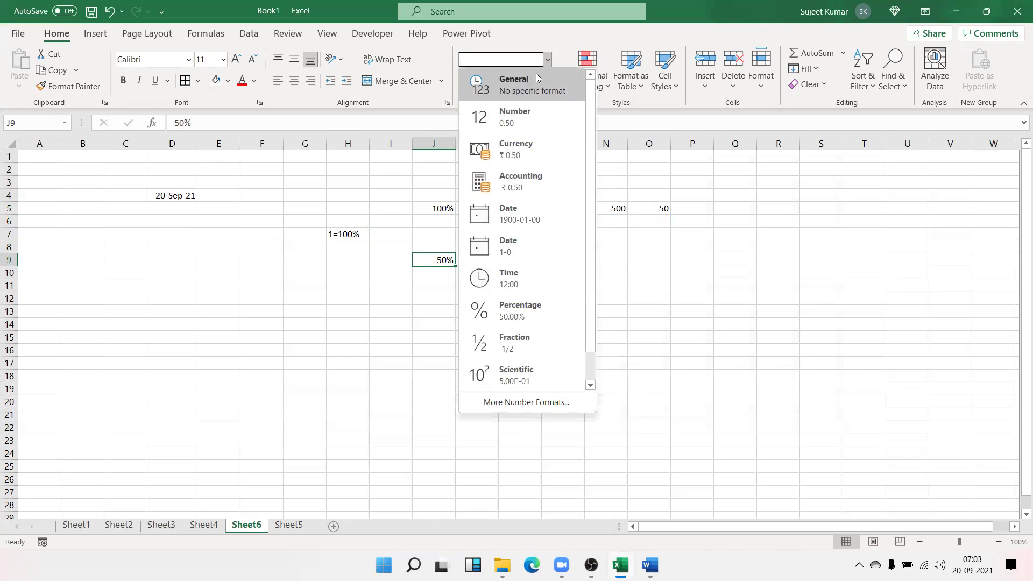
left_click(540, 80)
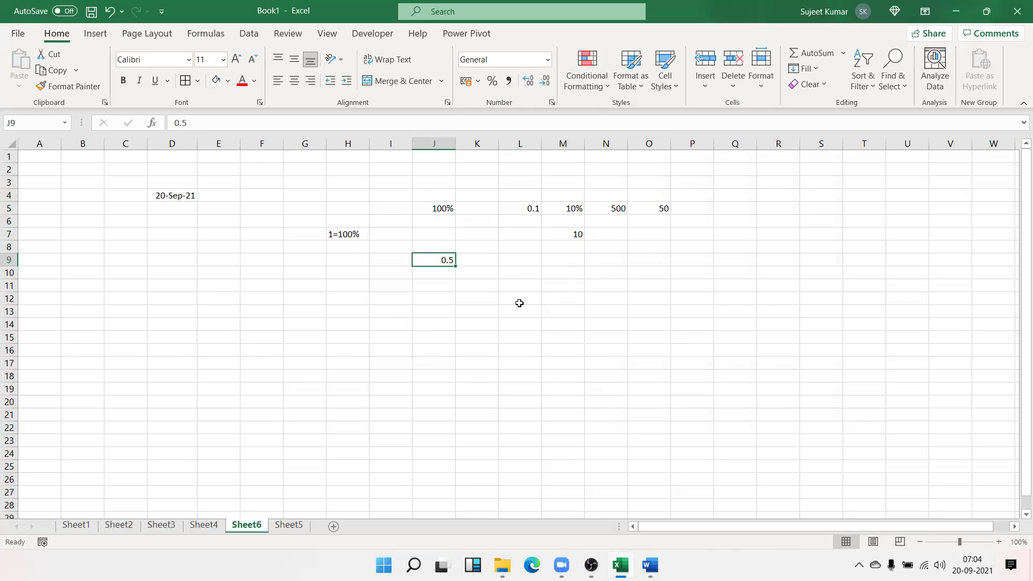
Show L5 as a percentage (10%), then return it to General format showing 0.1
left_click(515, 206)
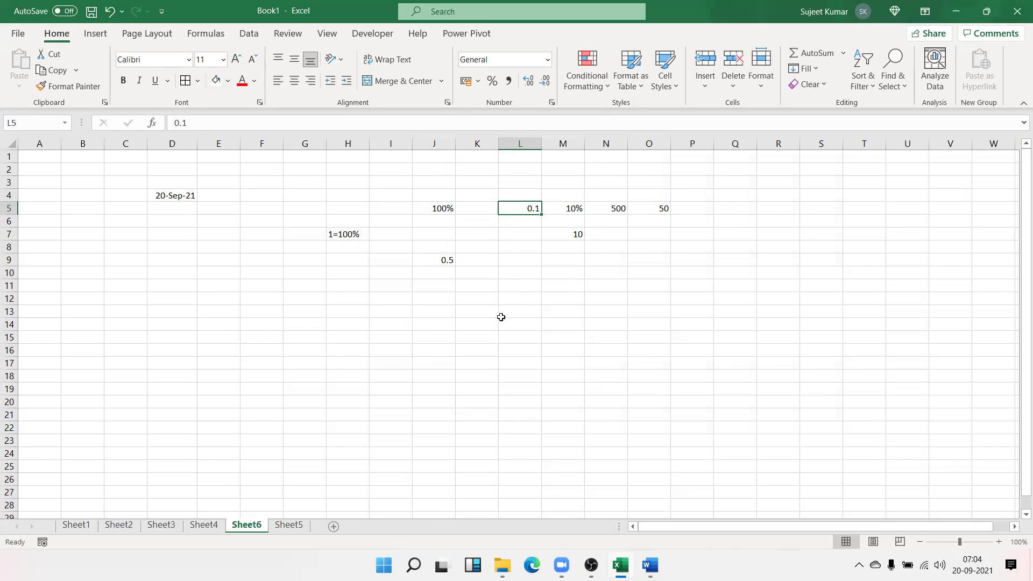
left_click(491, 82)
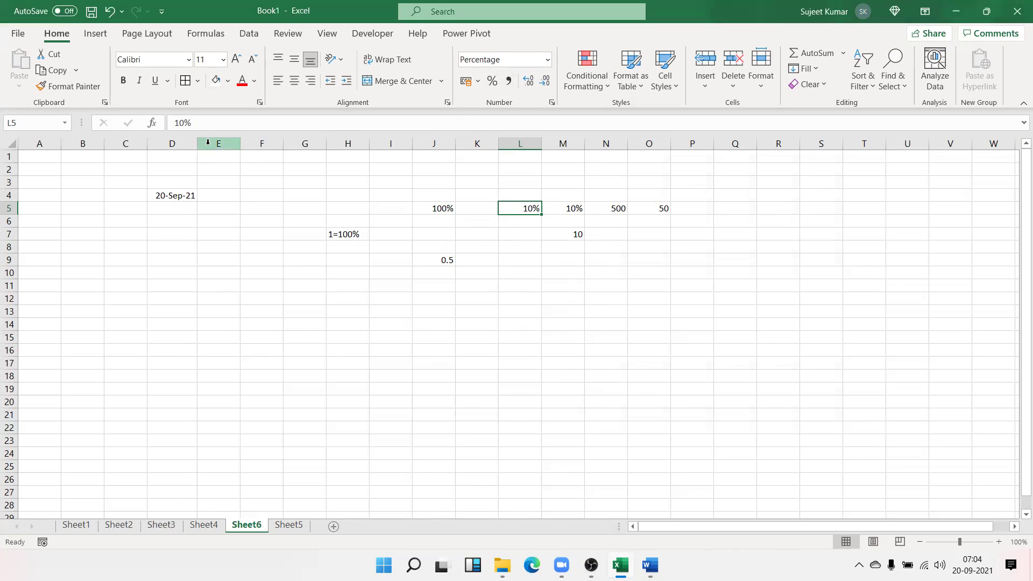
left_click(547, 63)
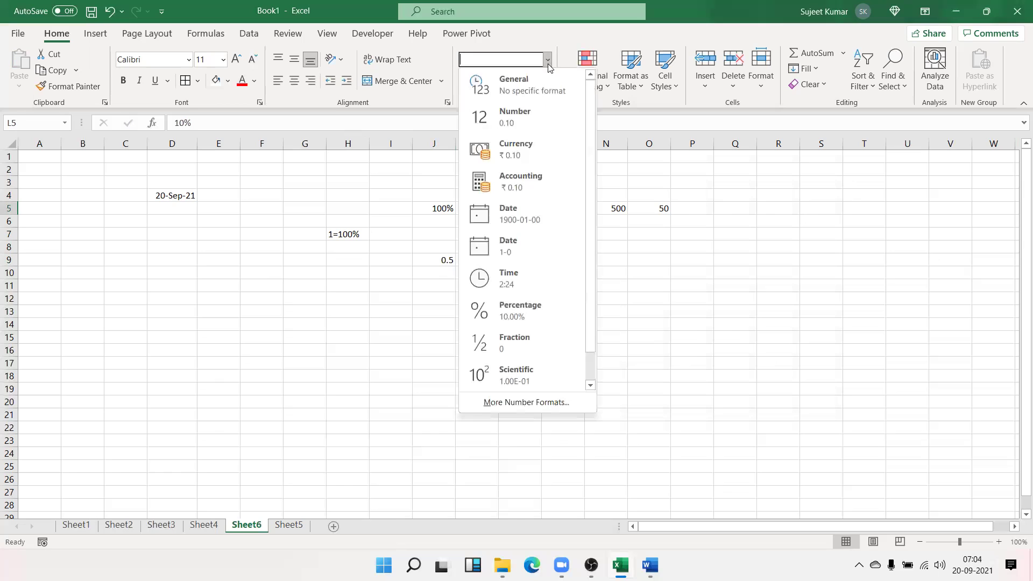
left_click(542, 95)
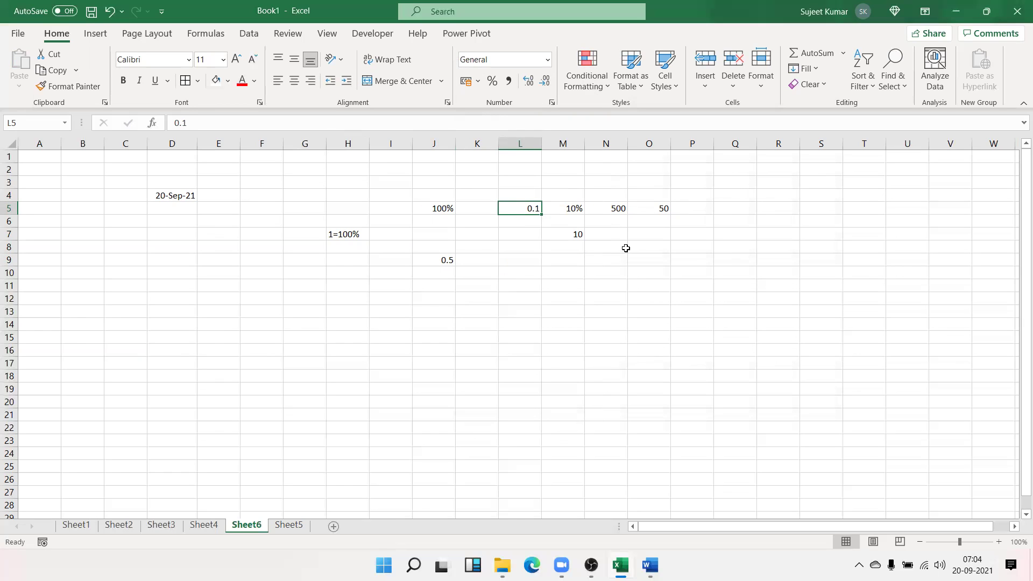
left_click_drag(626, 248, 654, 249)
Enter the formula =500*0.10 in N8, which shows 50, and enter 100 in I11
type("=")
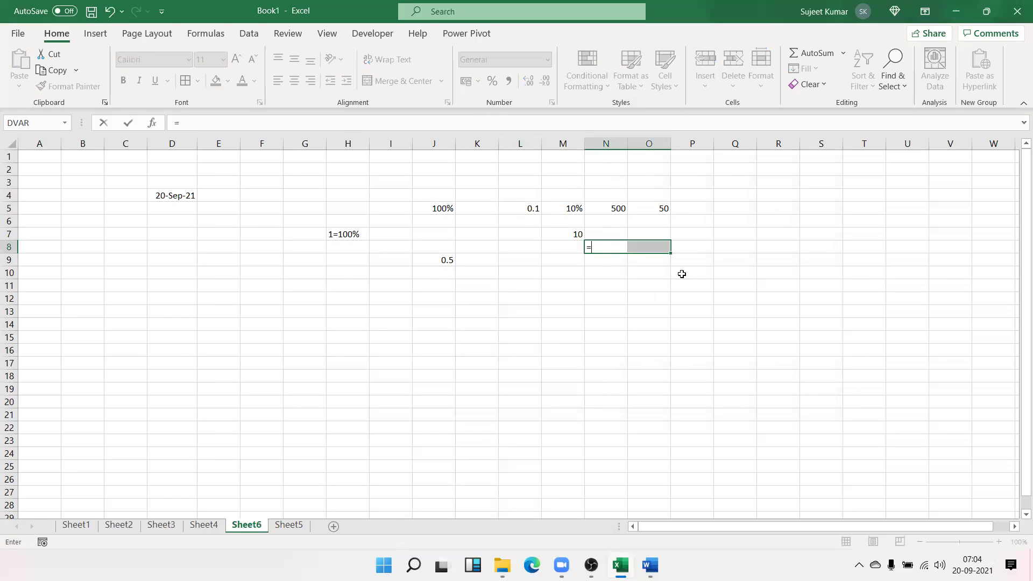
type("500*0.10")
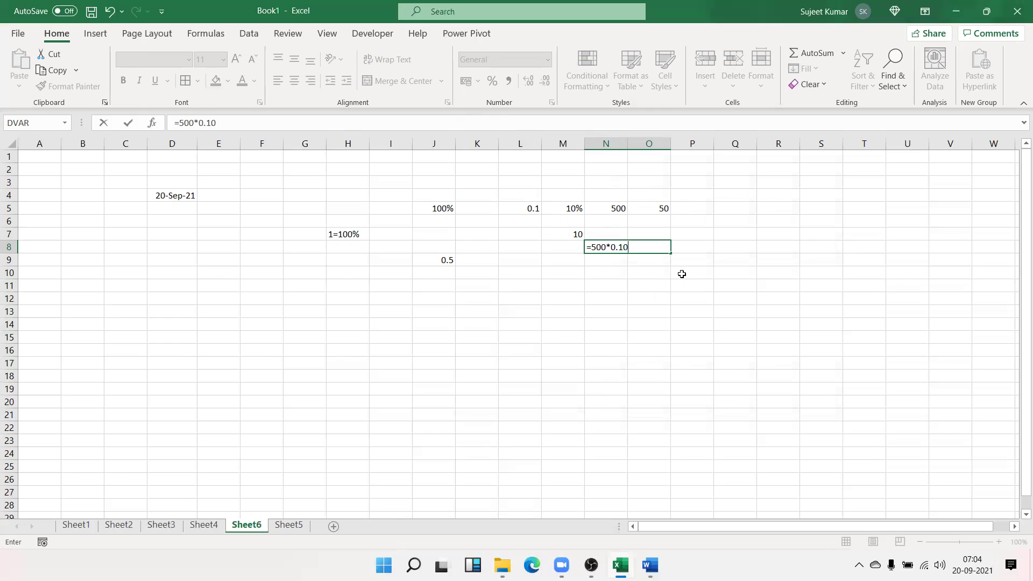
key("Return")
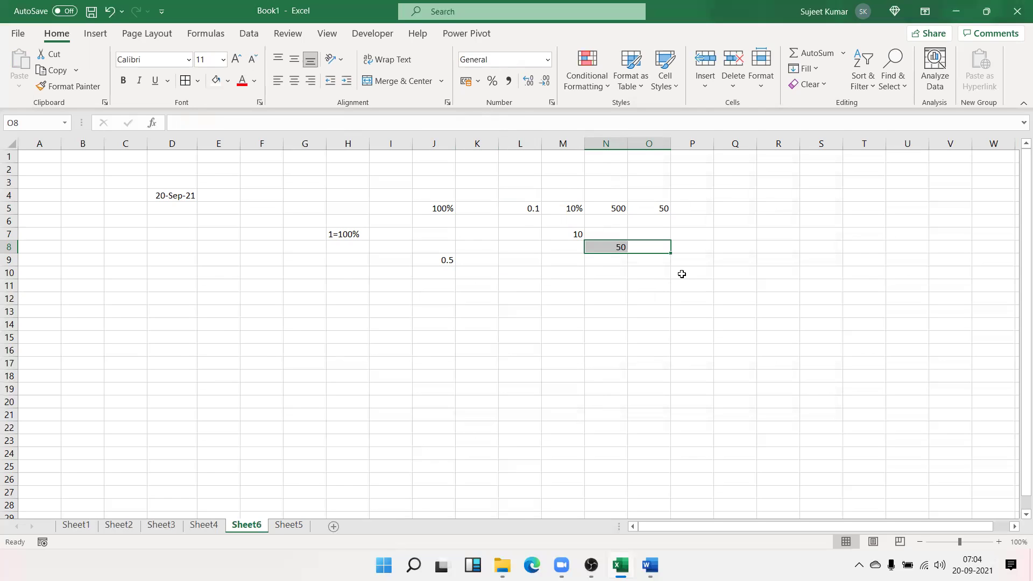
left_click(409, 283)
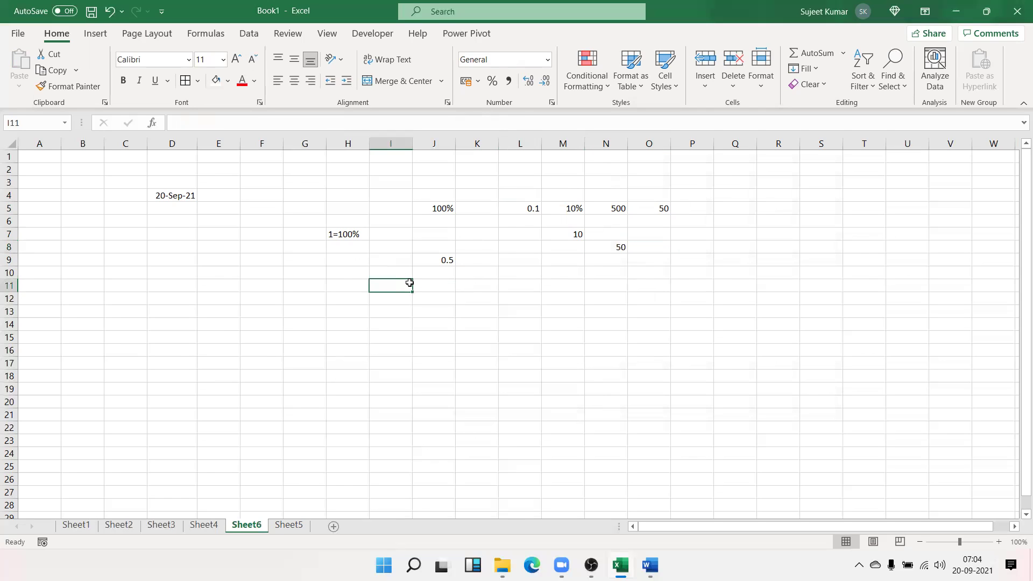
type("100")
key("Return")
Apply Percent Style to I11, then set it back to General format
left_click(408, 285)
left_click(492, 80)
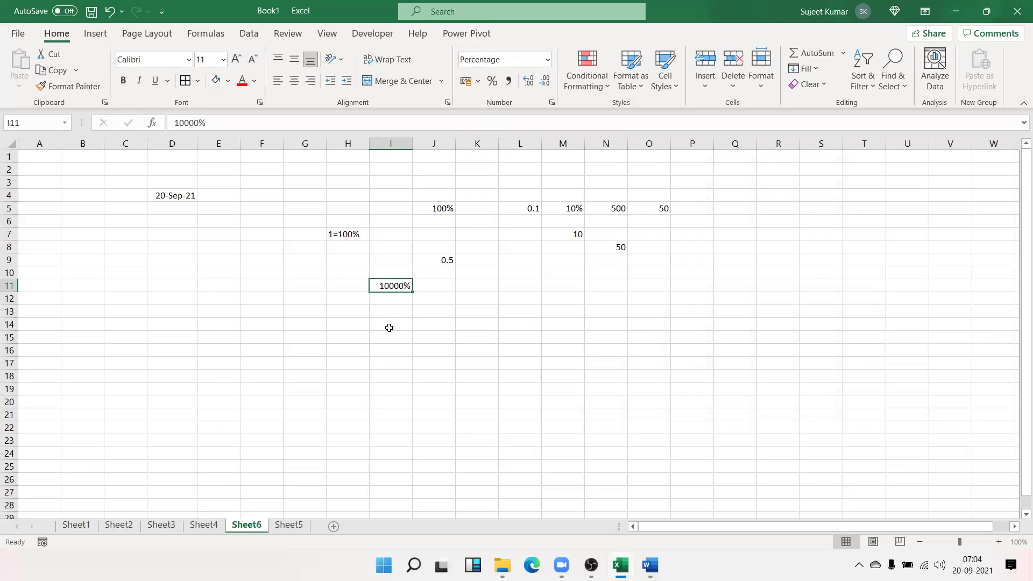
left_click(549, 60)
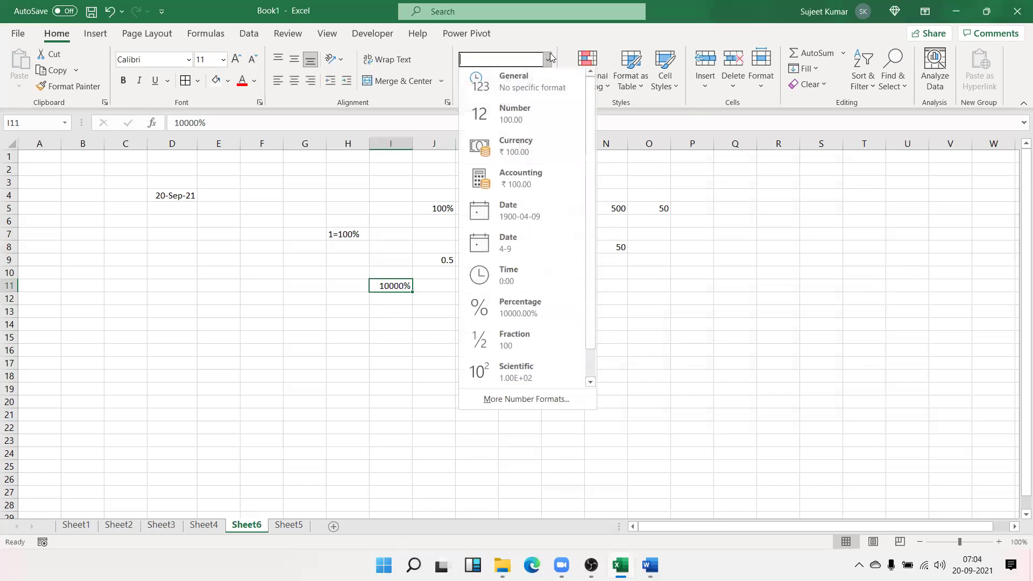
left_click(545, 78)
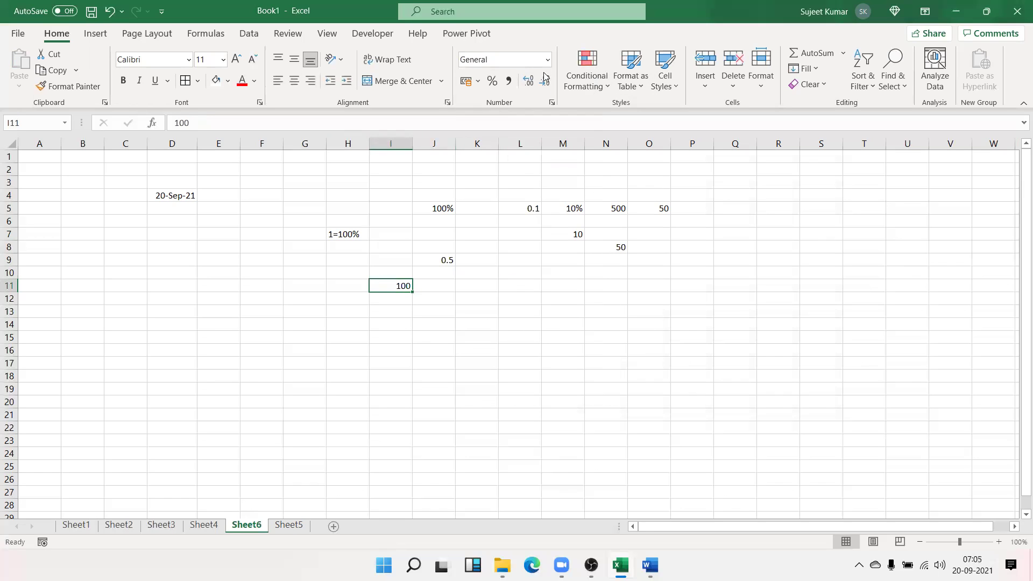
left_click(449, 296)
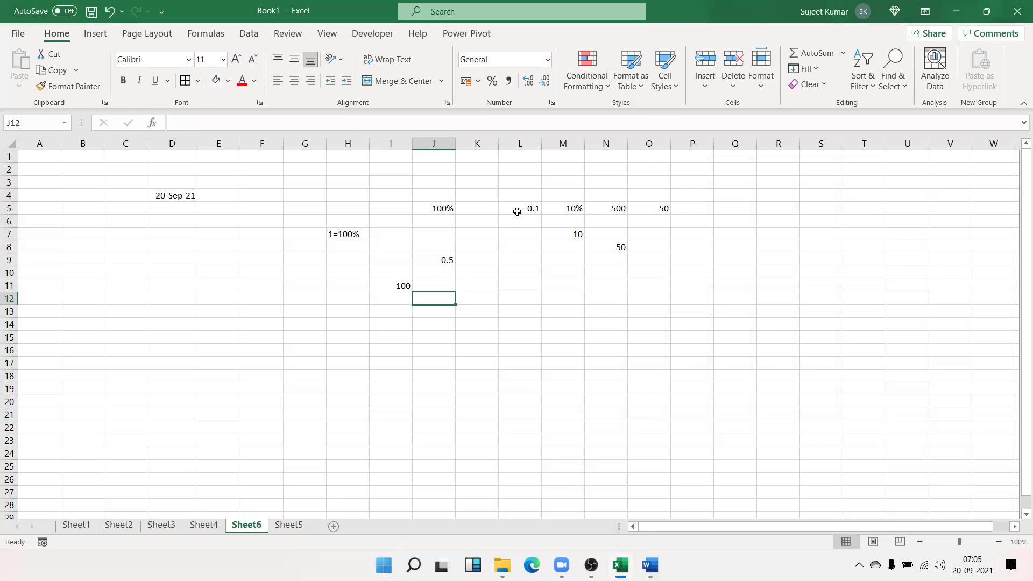
Clear the earlier sample values, then preview the Time, Percentage and Fraction formats without applying any
left_click_drag(641, 379, 27, 168)
key("Delete")
left_click_drag(250, 182, 226, 208)
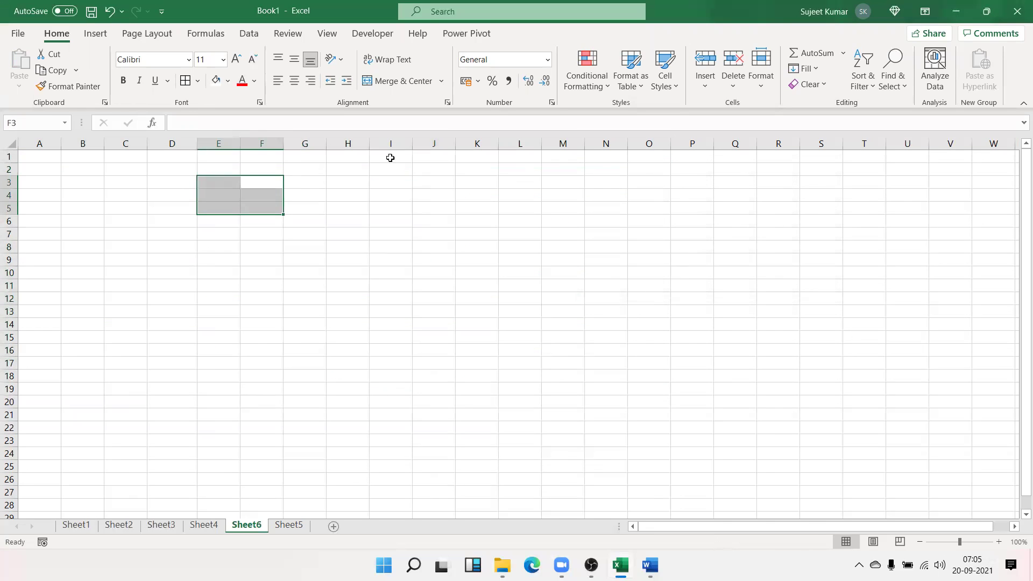
left_click(551, 102)
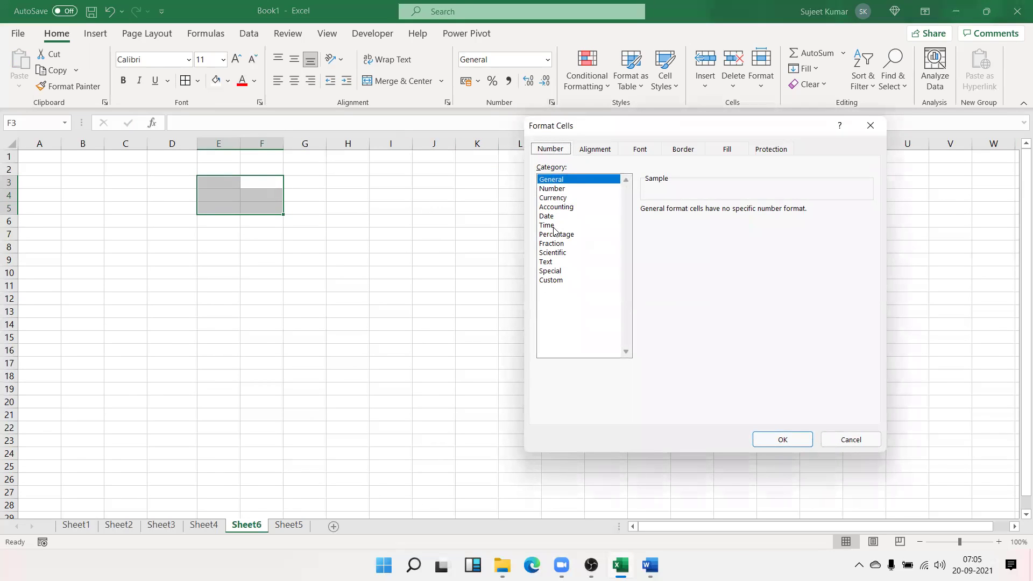
left_click(547, 226)
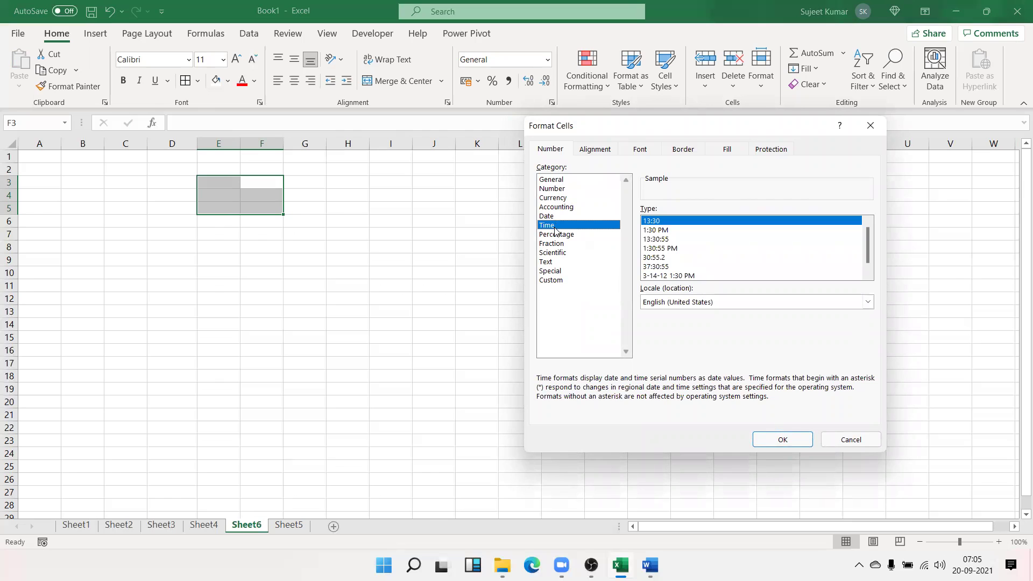
left_click(556, 234)
left_click(556, 244)
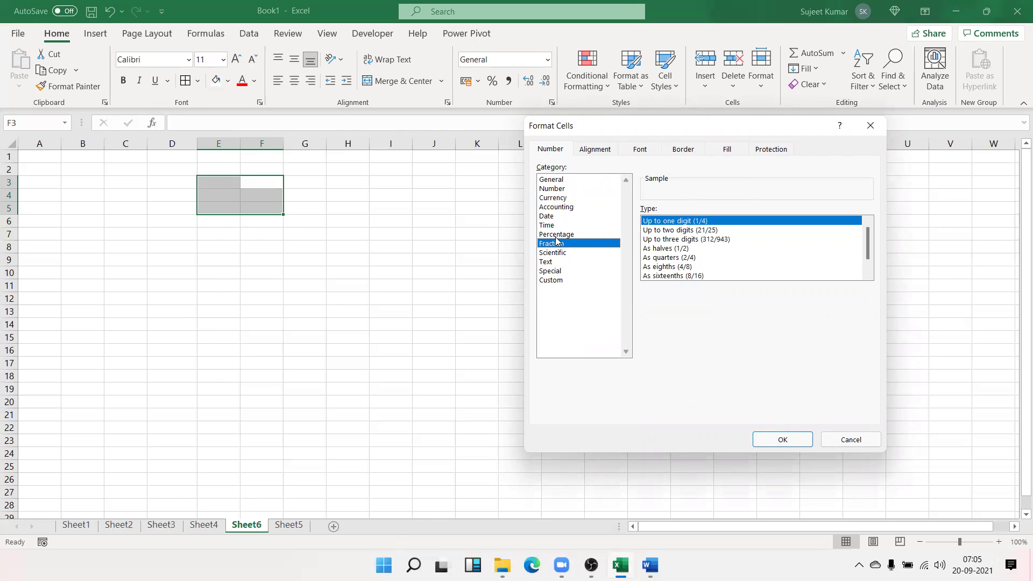
key("Escape")
Enter 2.5 in cell I9
left_click(392, 260)
type("2.5")
key("Return")
left_click(411, 260)
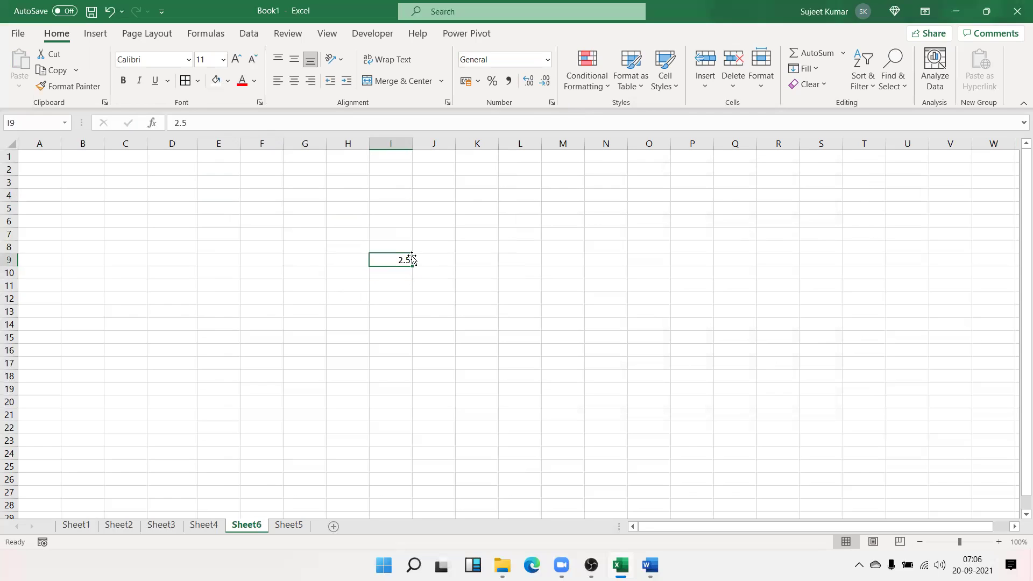
Format I9 with the halves fraction type, so it shows 2 1/2
left_click(553, 104)
left_click(561, 244)
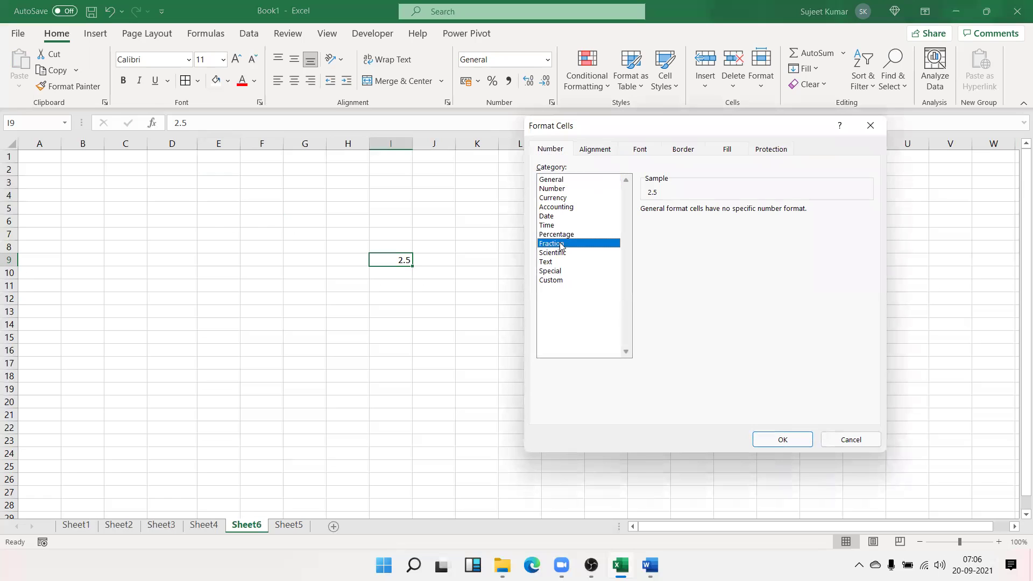
left_click(658, 251)
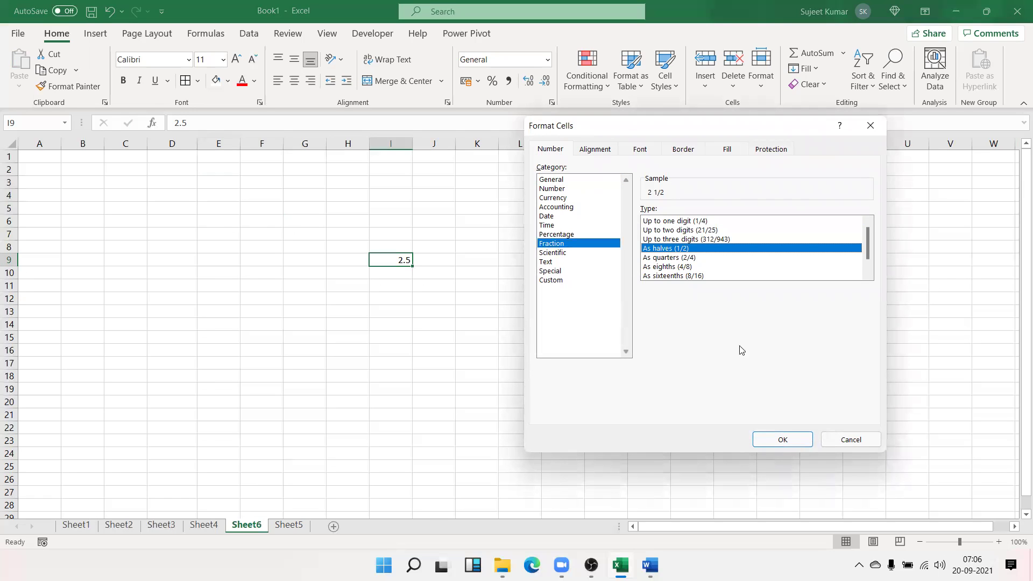
left_click(773, 446)
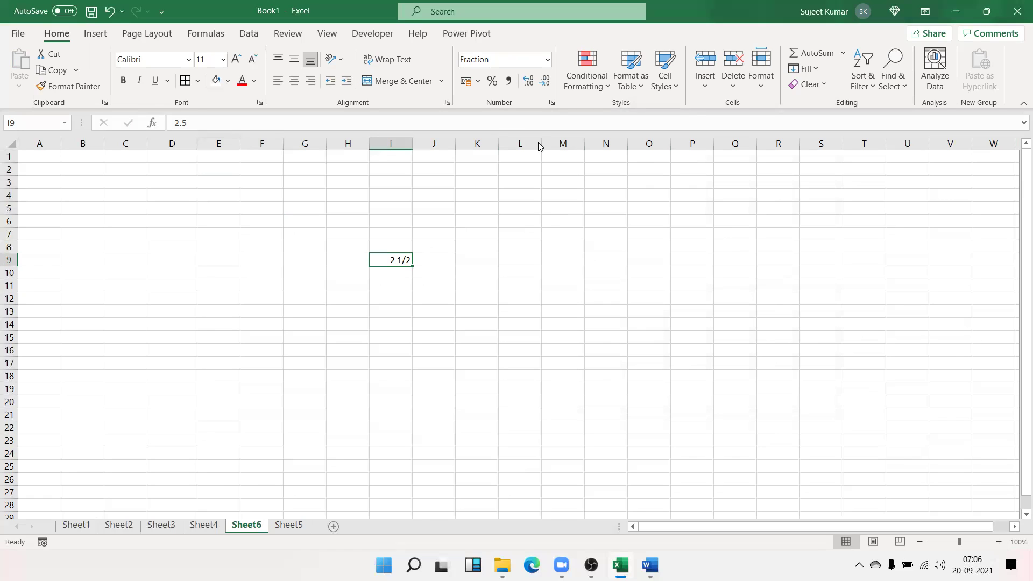
Sketch a 2 1/2 fraction annotation on the sheet, with a line pointing to the cell
left_click_drag(622, 232, 658, 268)
mouse_move(666, 227)
left_mouse_down()
mouse_move(731, 214)
mouse_move(693, 204)
mouse_move(694, 269)
mouse_move(749, 267)
left_mouse_up()
mouse_move(626, 260)
left_mouse_down()
mouse_move(441, 258)
mouse_move(468, 254)
mouse_move(477, 264)
left_mouse_up()
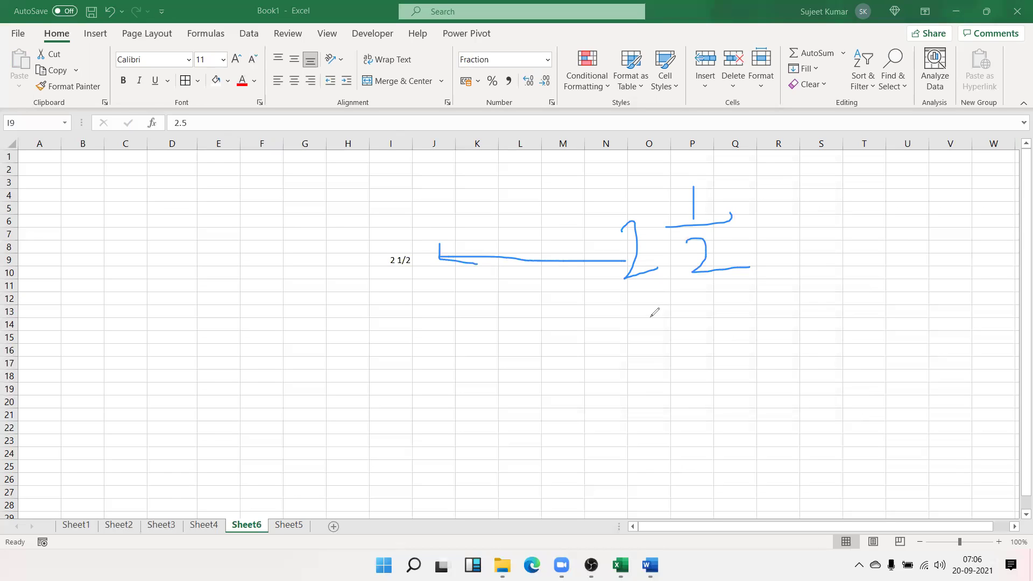
left_click(717, 111)
Change I9 to the 'As quarters (2/4)' fraction format so it shows 2 2/4
left_click(393, 263)
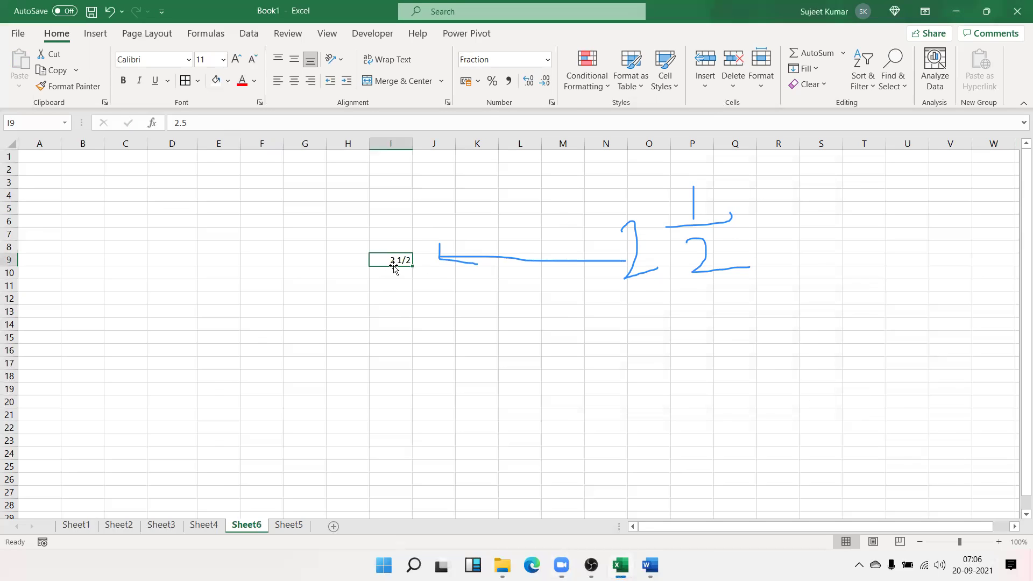
left_click(552, 102)
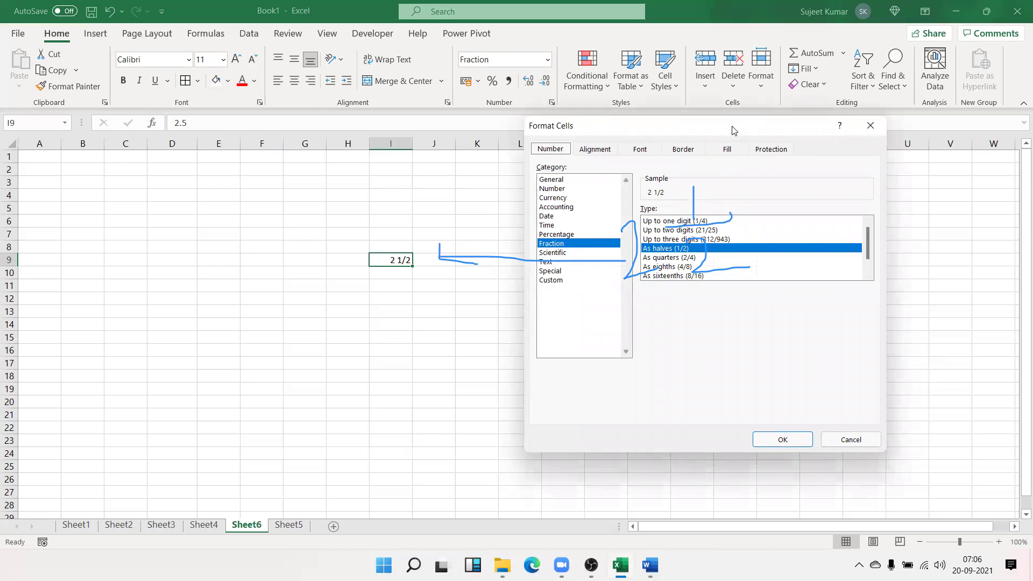
left_click_drag(732, 130, 262, 133)
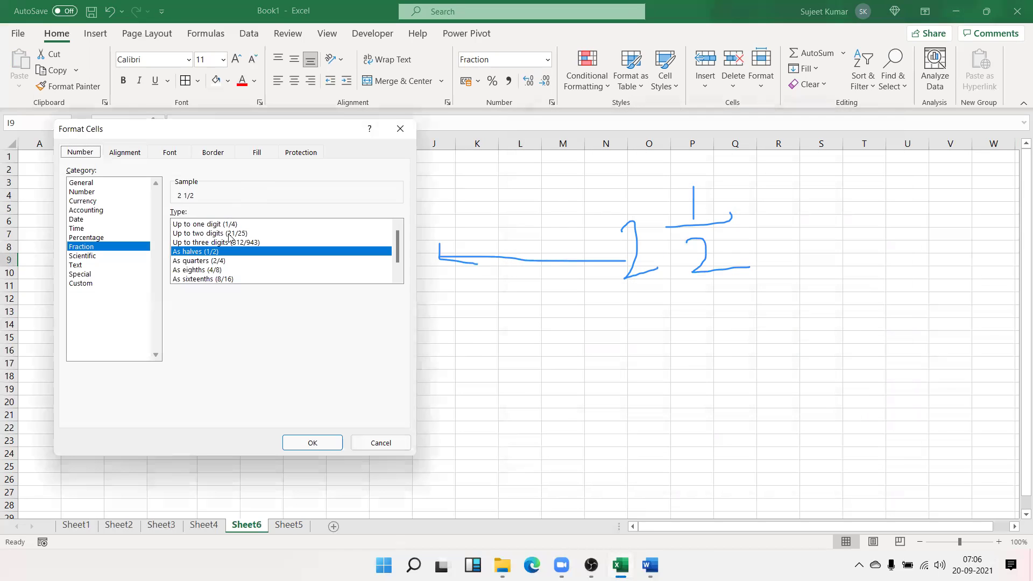
left_click(216, 267)
left_click(216, 260)
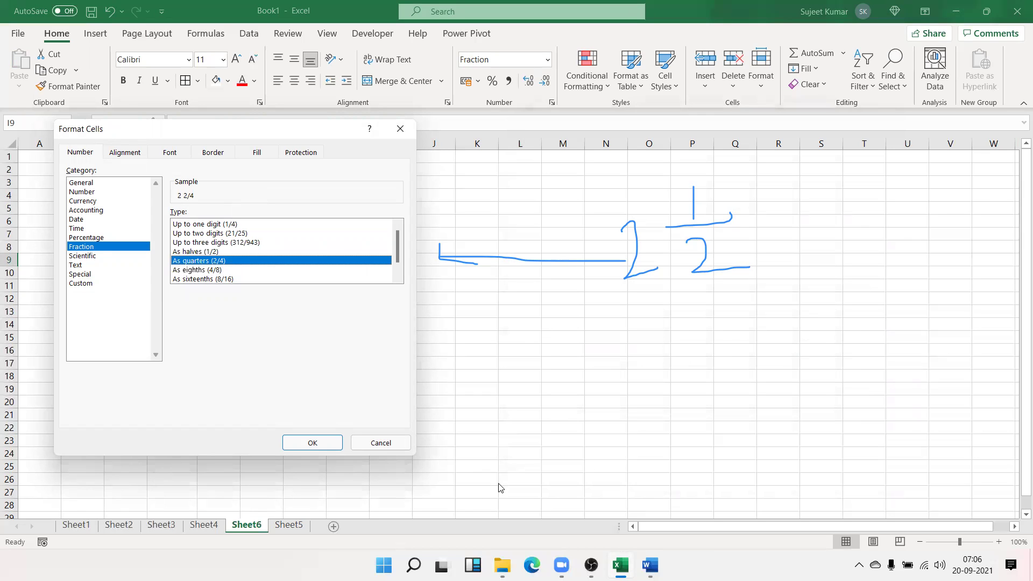
left_click(317, 443)
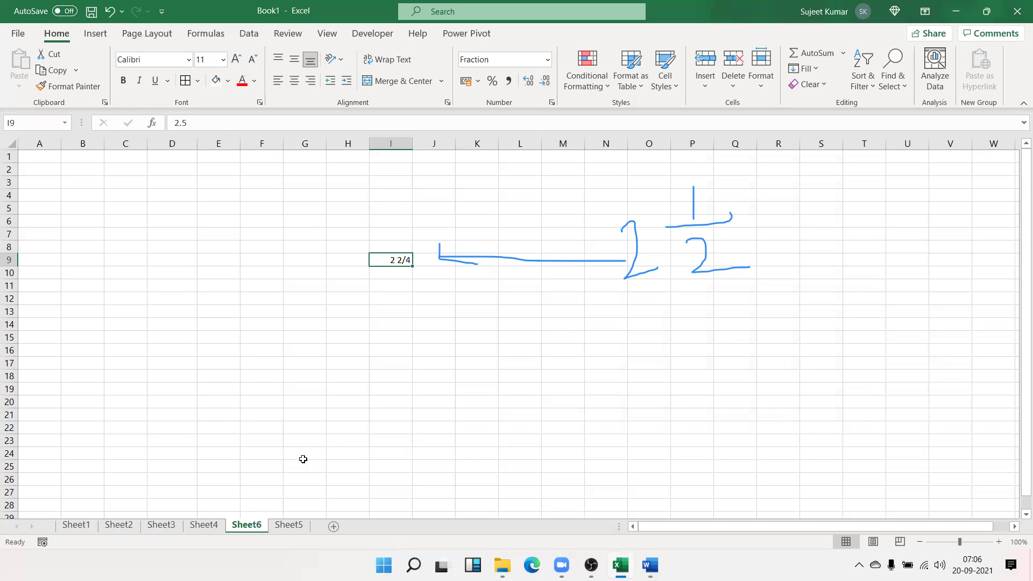
left_click_drag(362, 413, 365, 403)
left_click(365, 338)
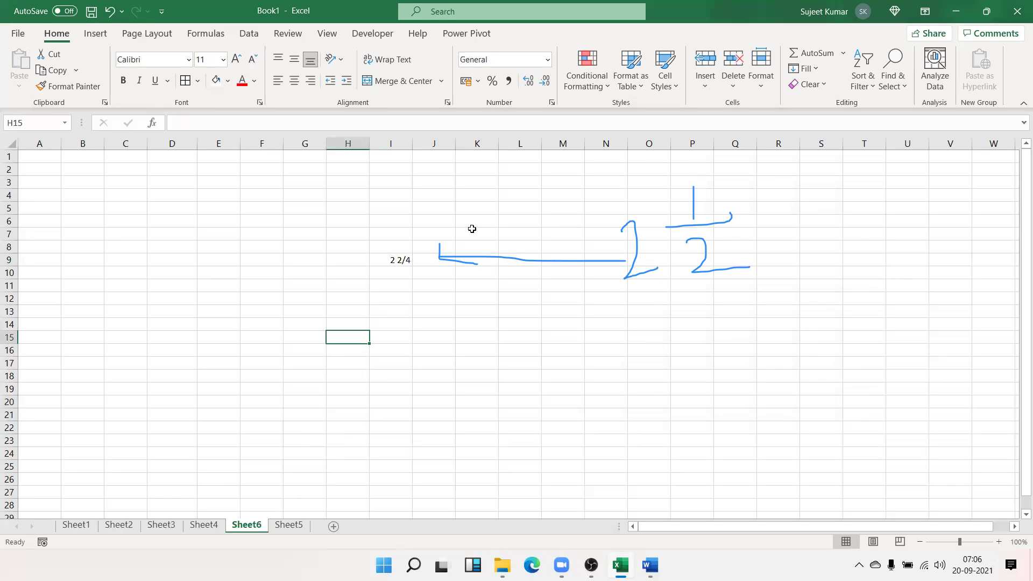
Browse the Time, Scientific and Text number formats without applying any
left_click(552, 103)
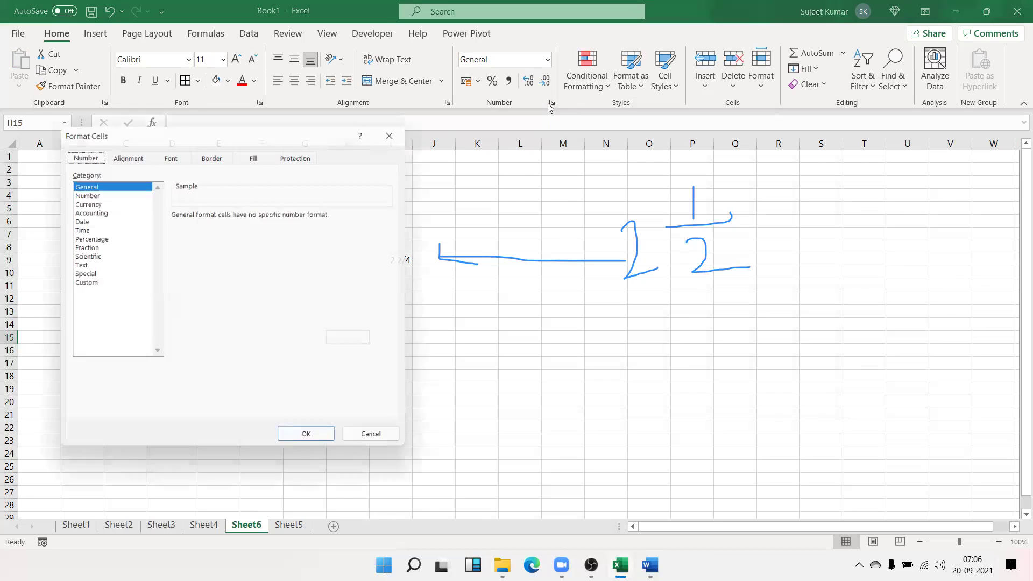
left_click(92, 230)
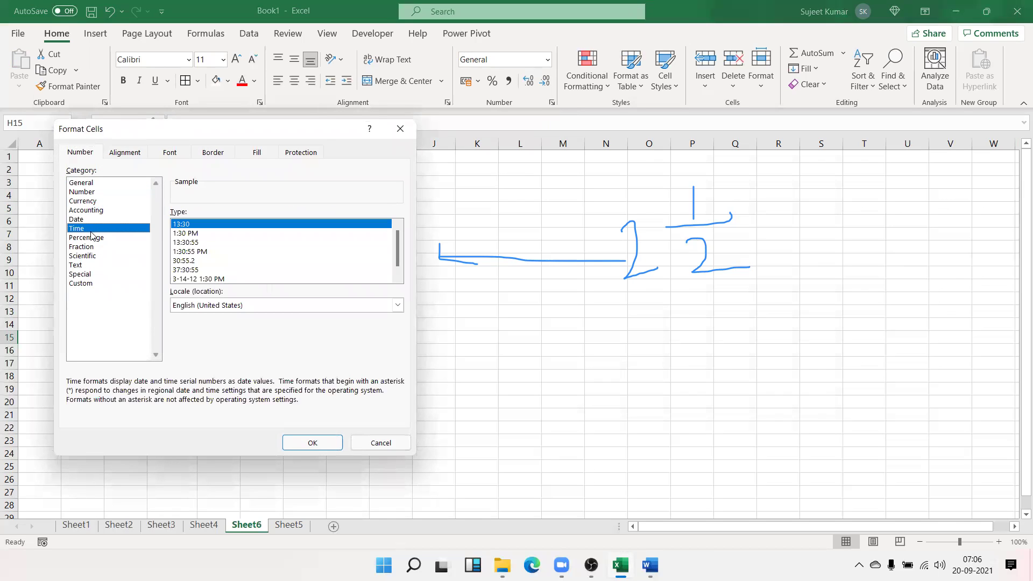
left_click(88, 257)
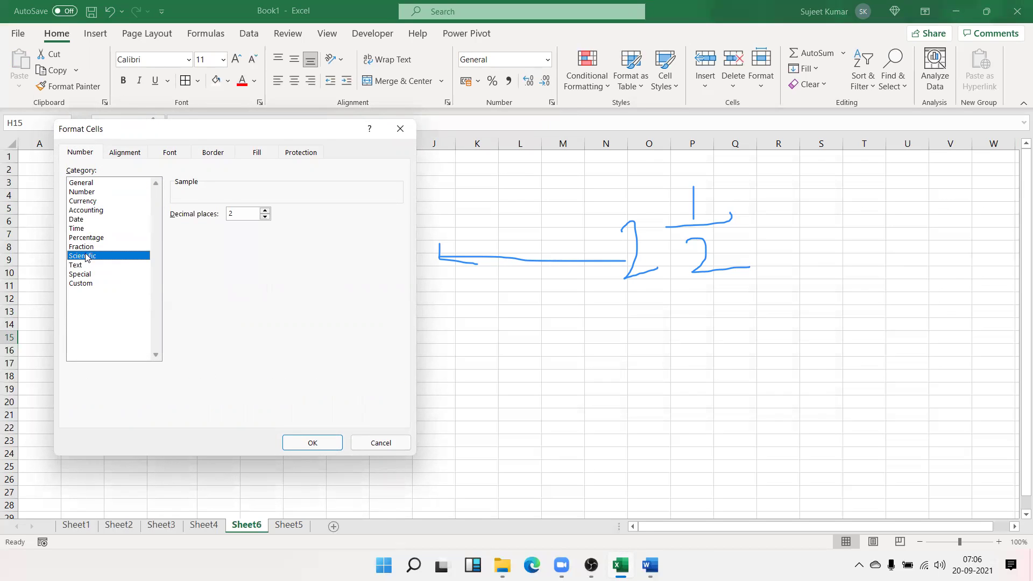
left_click(87, 264)
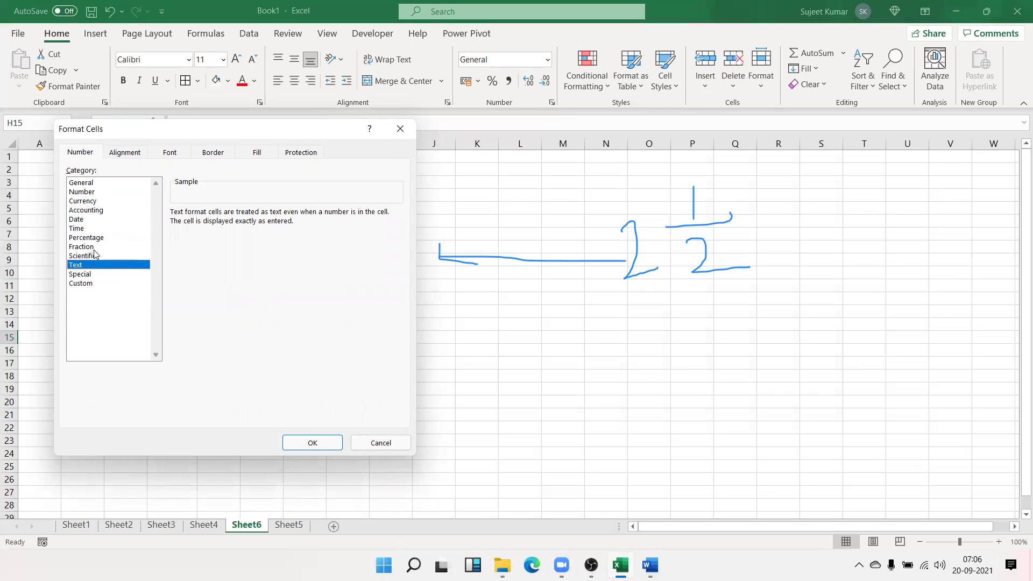
key("Return")
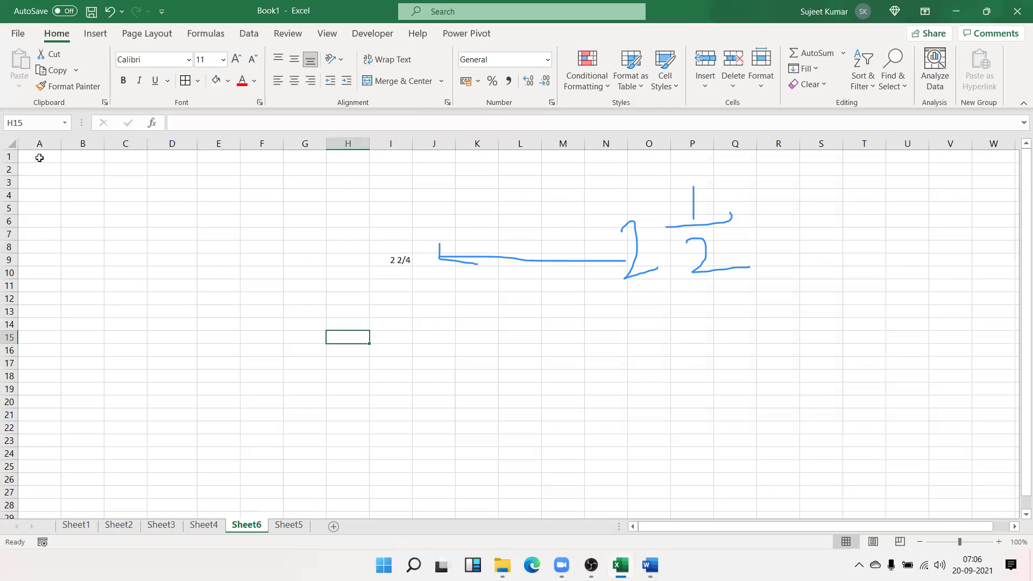
Enter 031316 in A1, see the leading zero dropped, and replace it with the heading Chq
left_click(38, 157)
type("031316")
key("Return")
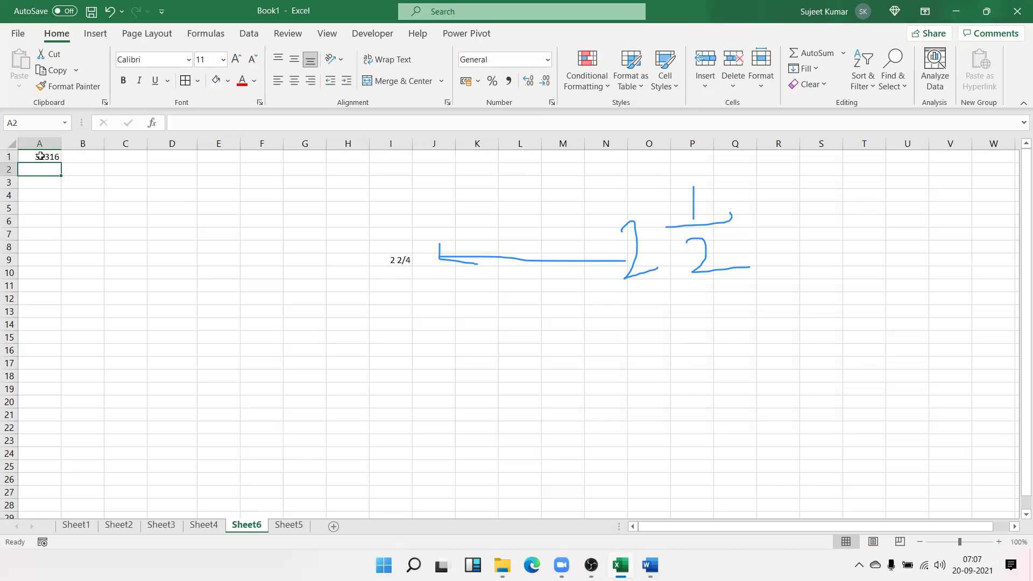
key("Up")
key("Delete")
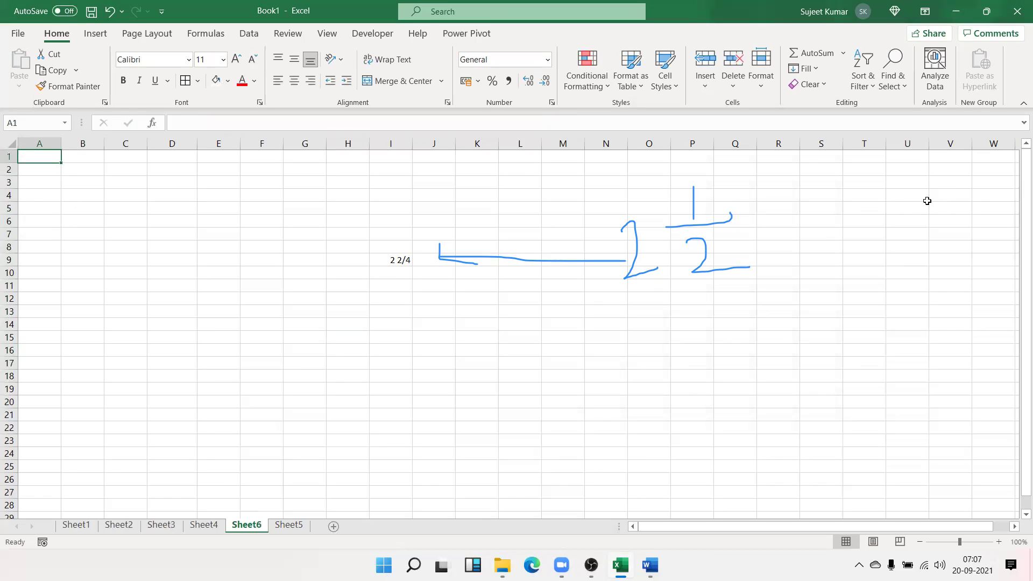
type("Chq")
key("Return")
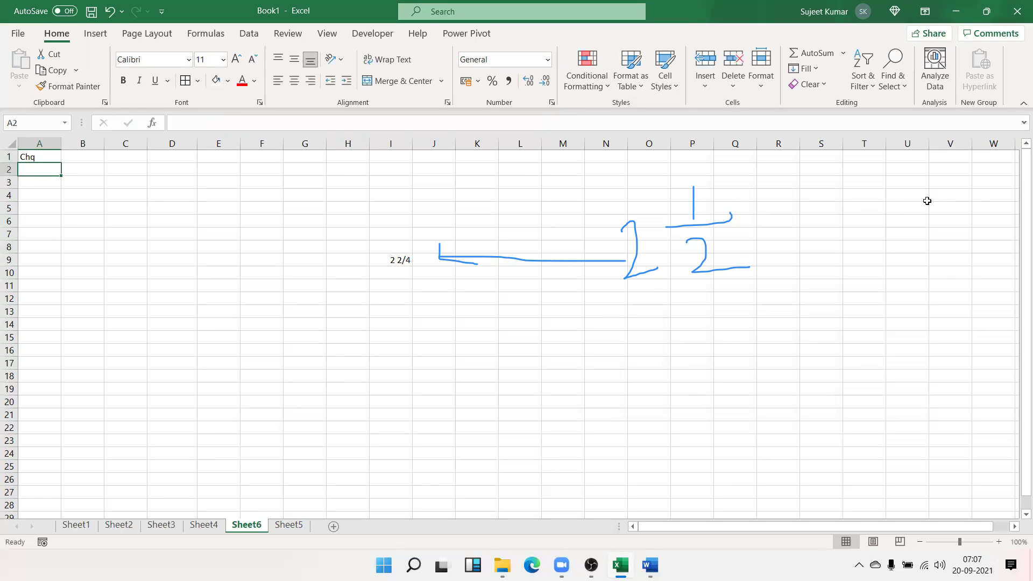
Re-enter 0012365 in A2 with a leading apostrophe so its leading zeros are kept
type("00")
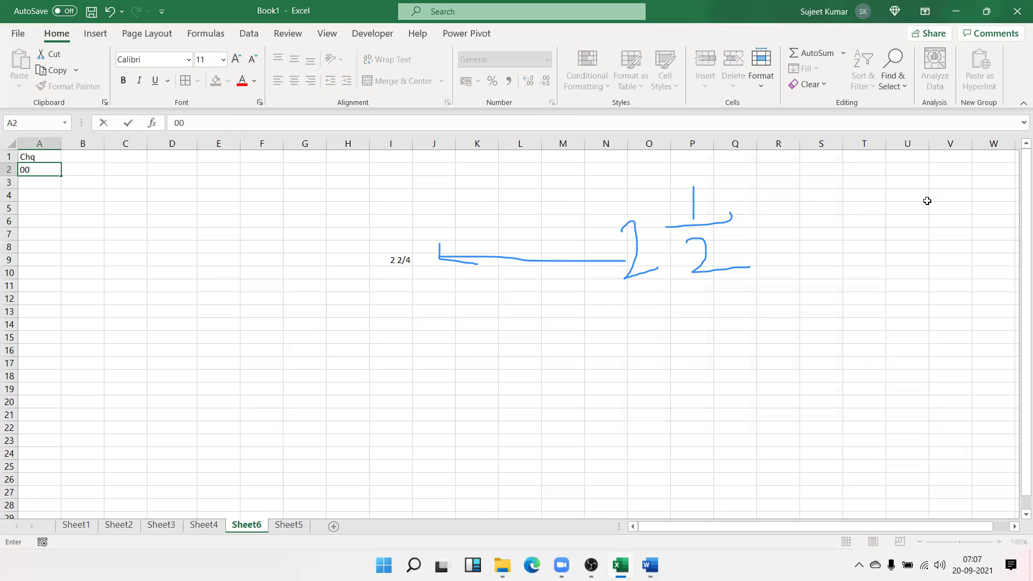
type("12365")
key("Return")
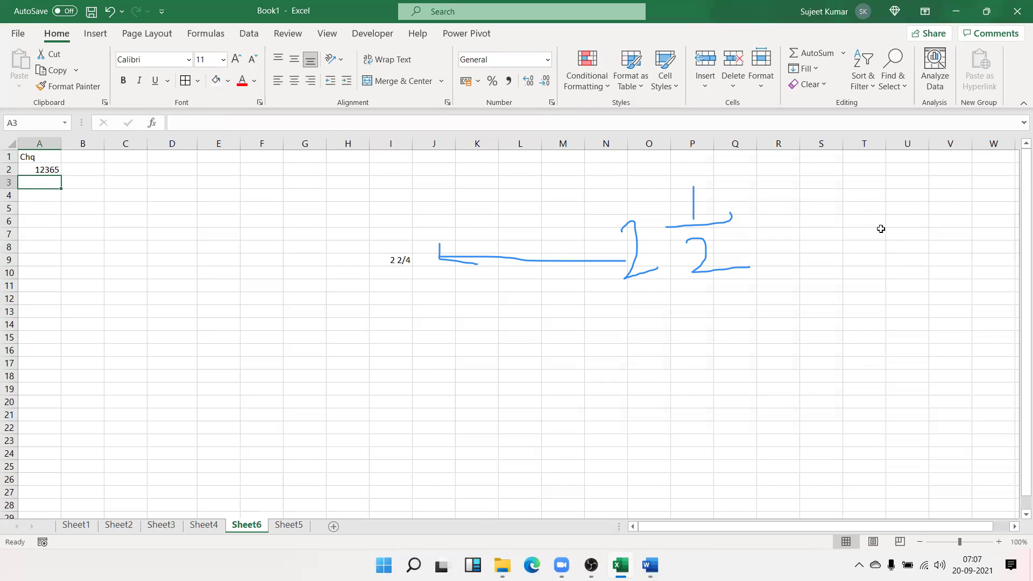
key("Up")
type("'")
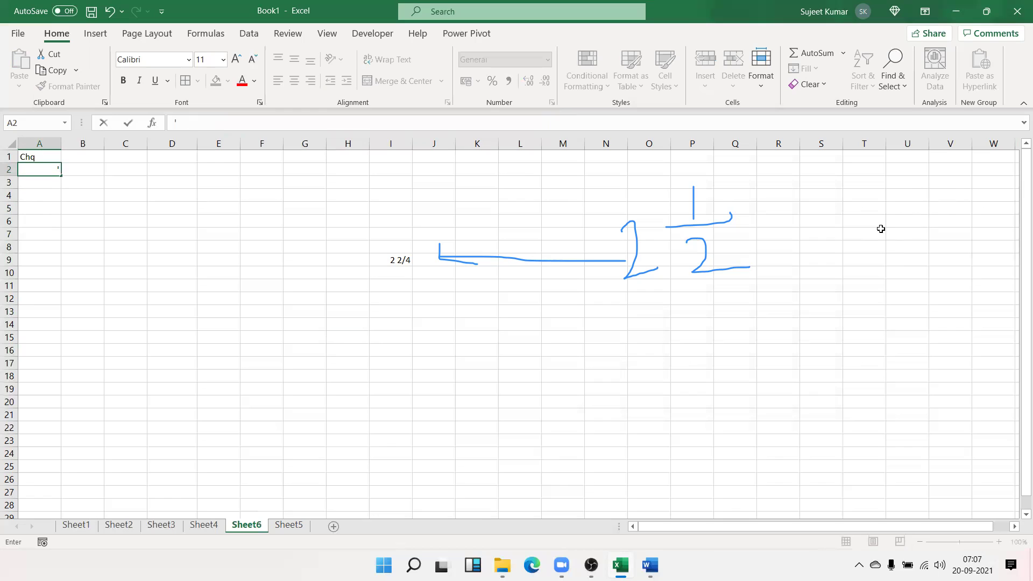
type("0012365")
key("Return")
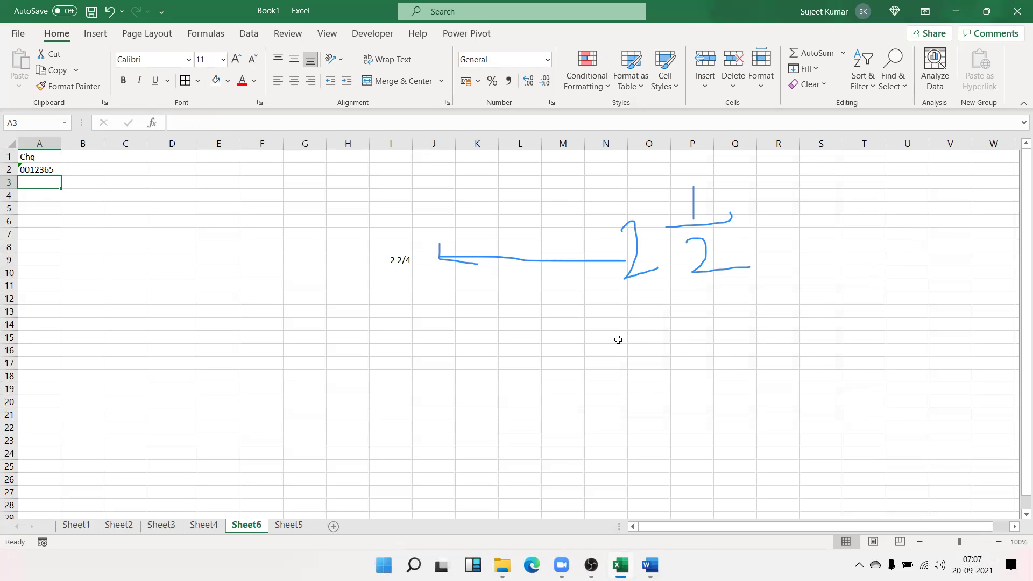
Apply the Text number format to all of column A
left_click(42, 140)
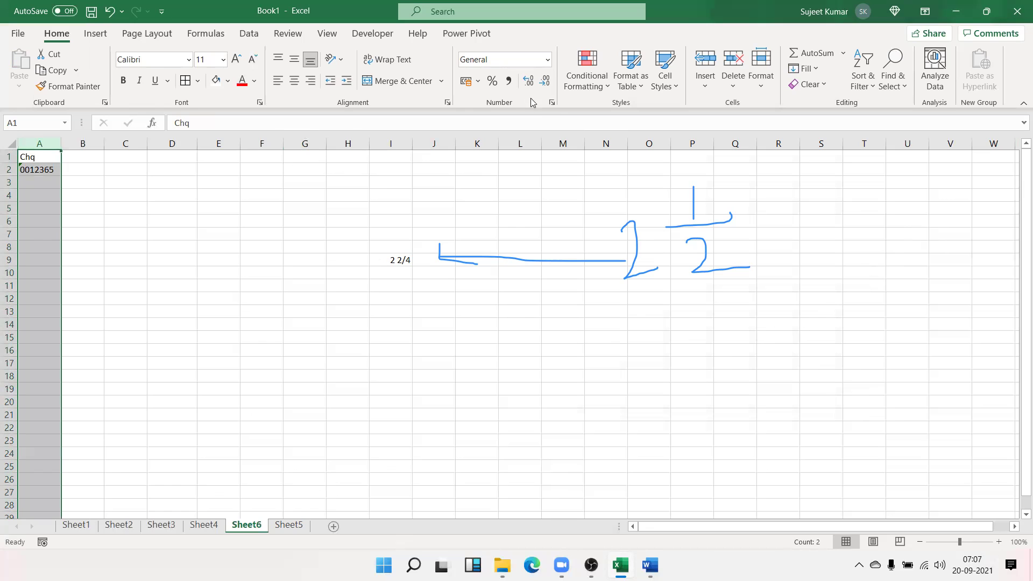
left_click(552, 102)
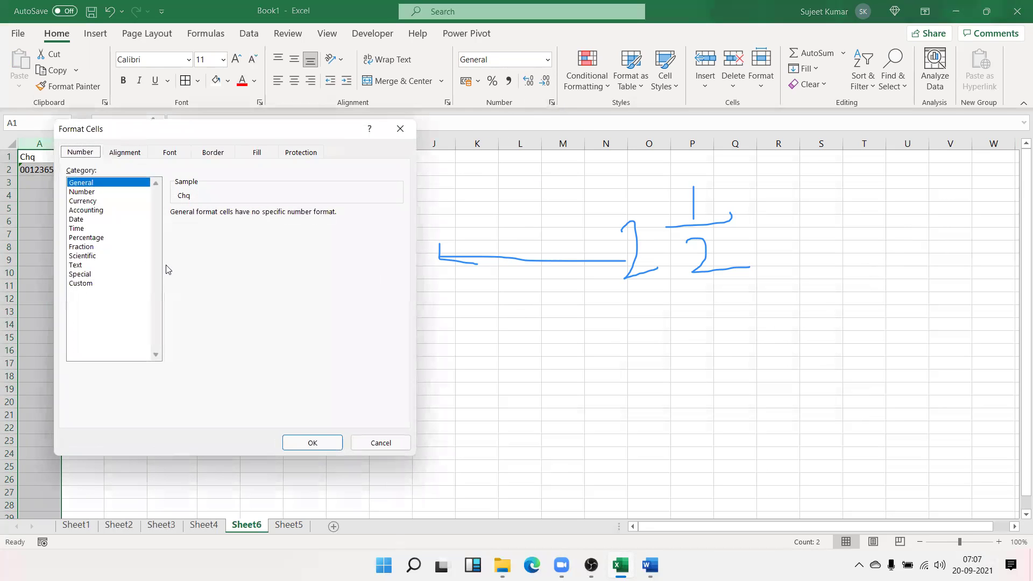
left_click(80, 266)
left_click(312, 442)
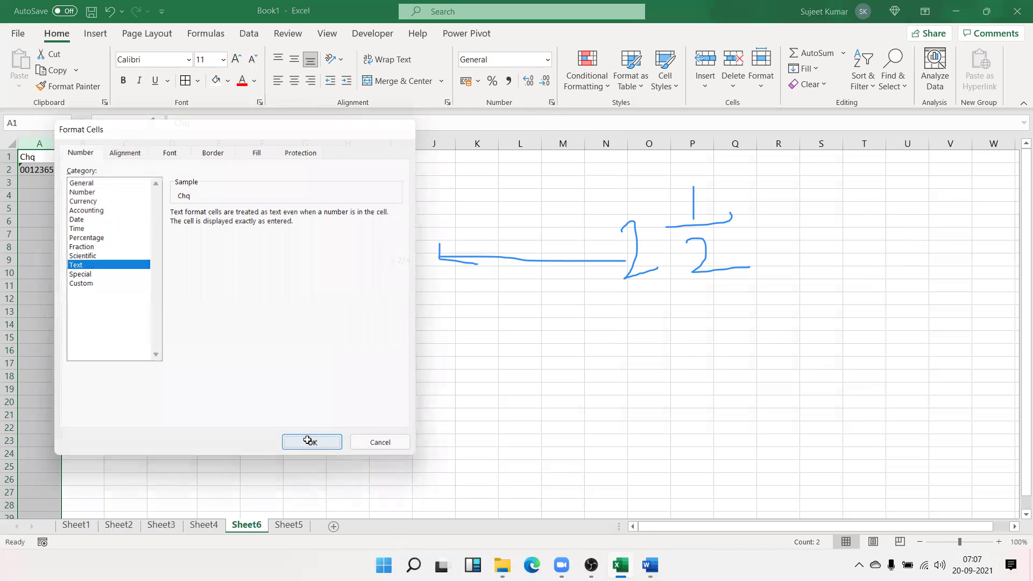
left_click(24, 171)
Enter cheque numbers 68559, 003145 and 956585 in A3:A5
left_click(23, 184)
type("68559")
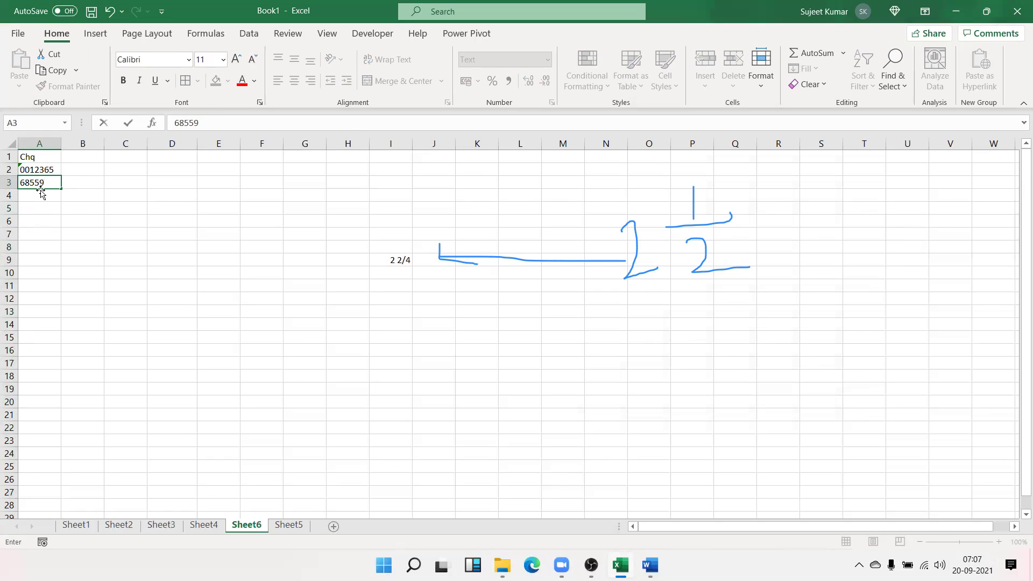
key("ctrl+Return")
left_click(49, 194)
type("003145")
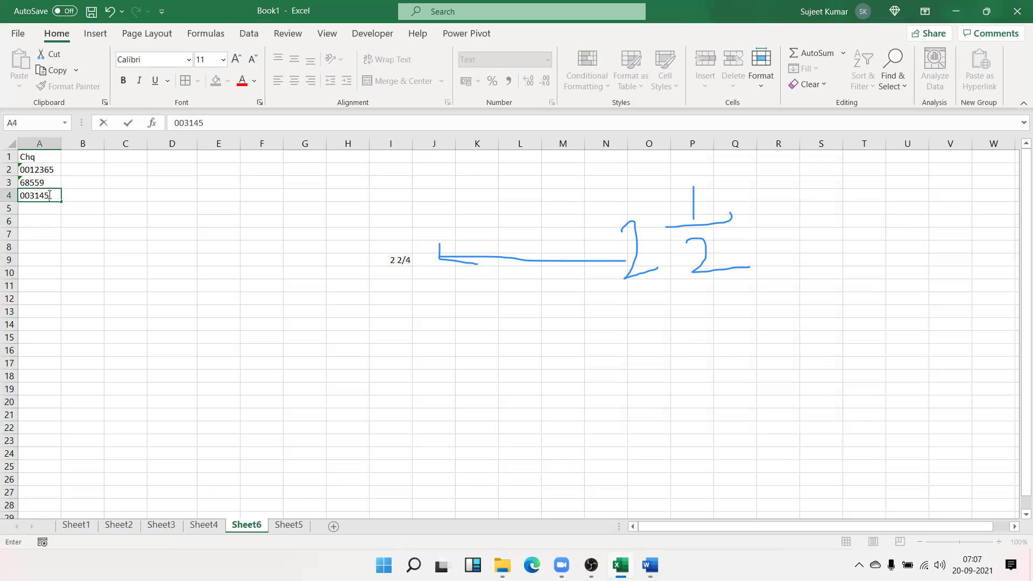
key("Return")
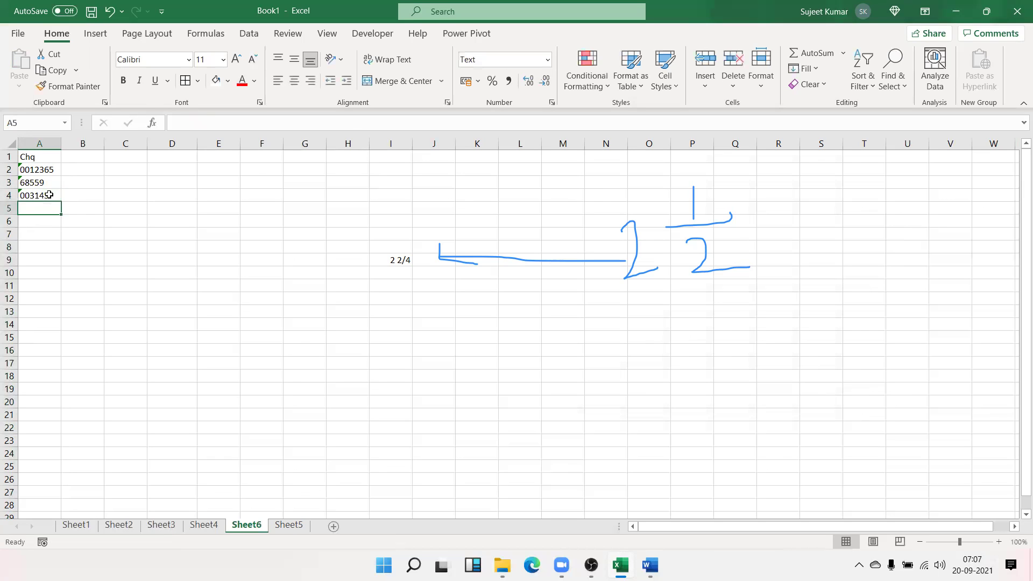
type("956585")
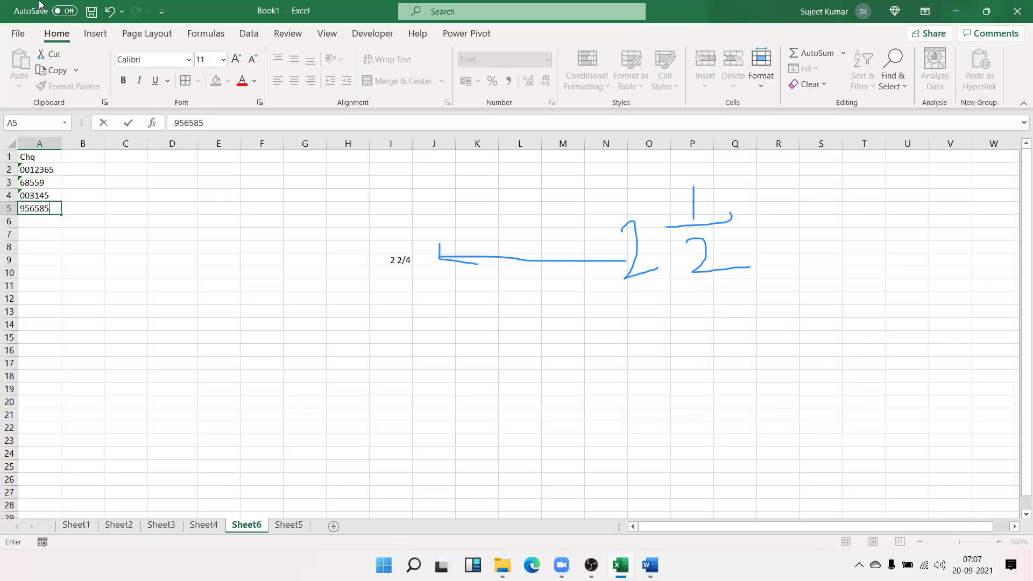
key("Return")
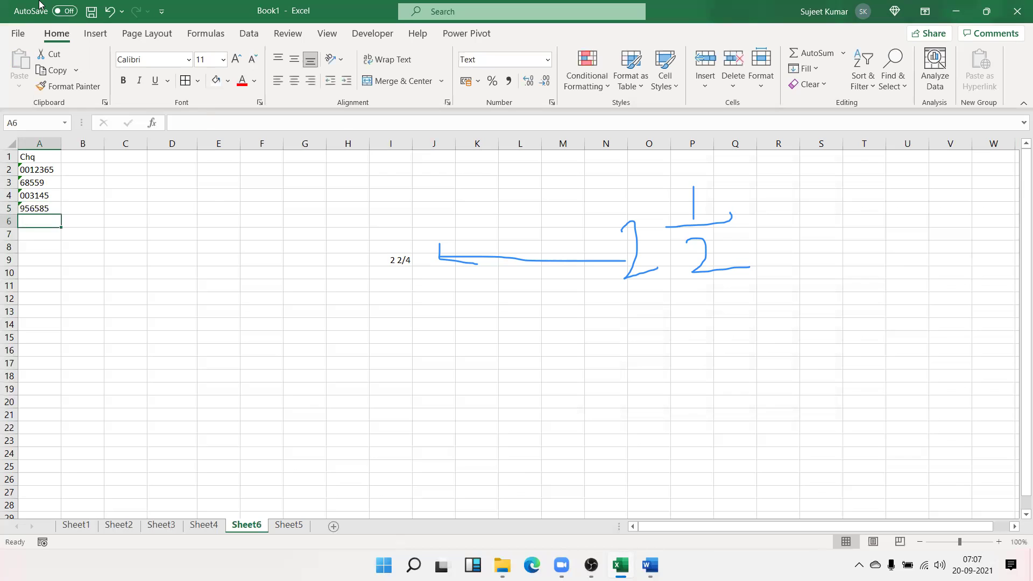
type("=s")
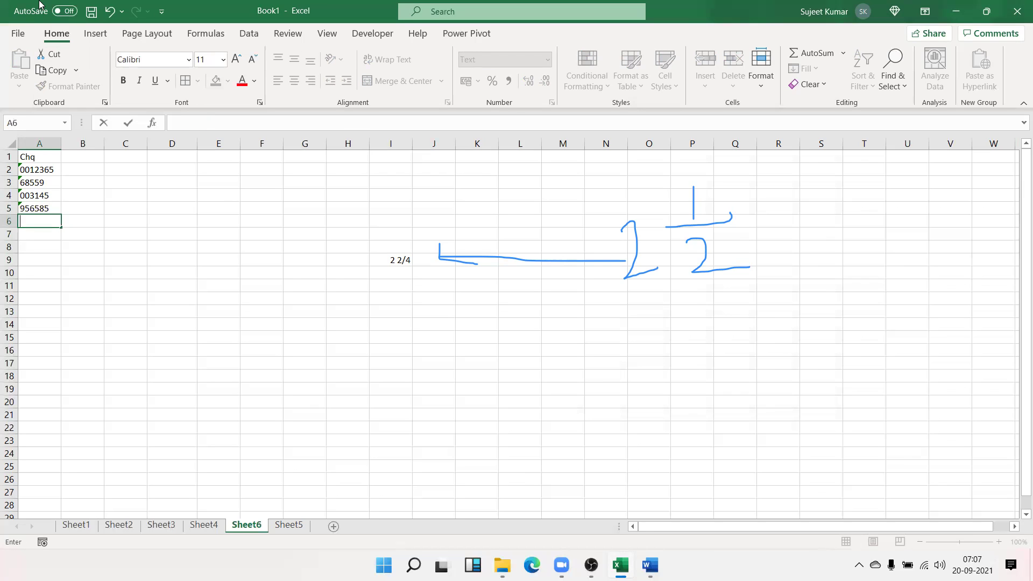
type("um")
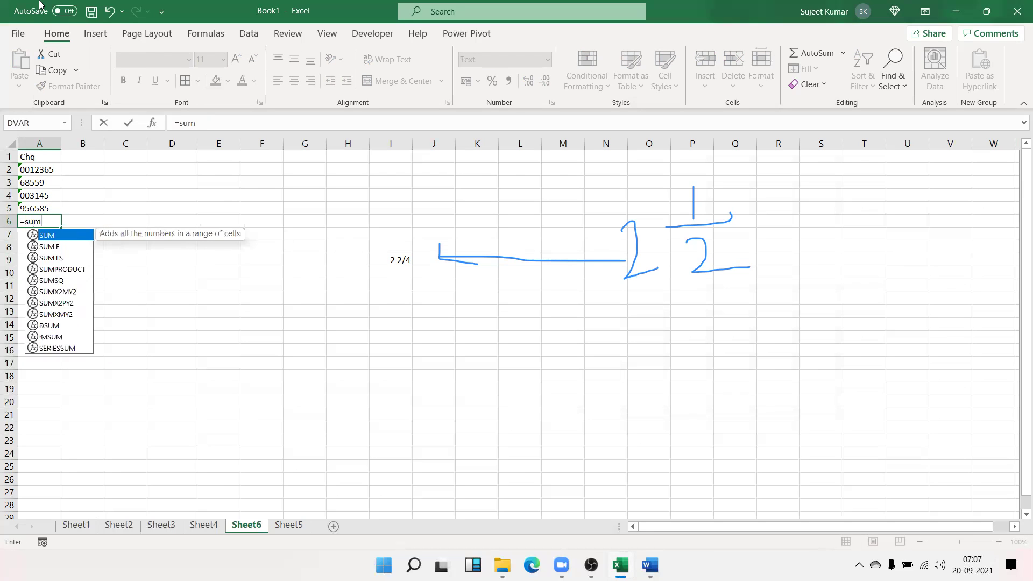
Complete =SUM(A1:A5) in A6, which stays as plain text in the Text column
key("Tab")
key("Up")
key("shift+Up")
key("shift+Up")
key("shift+Up")
key("shift+Up")
key("Return")
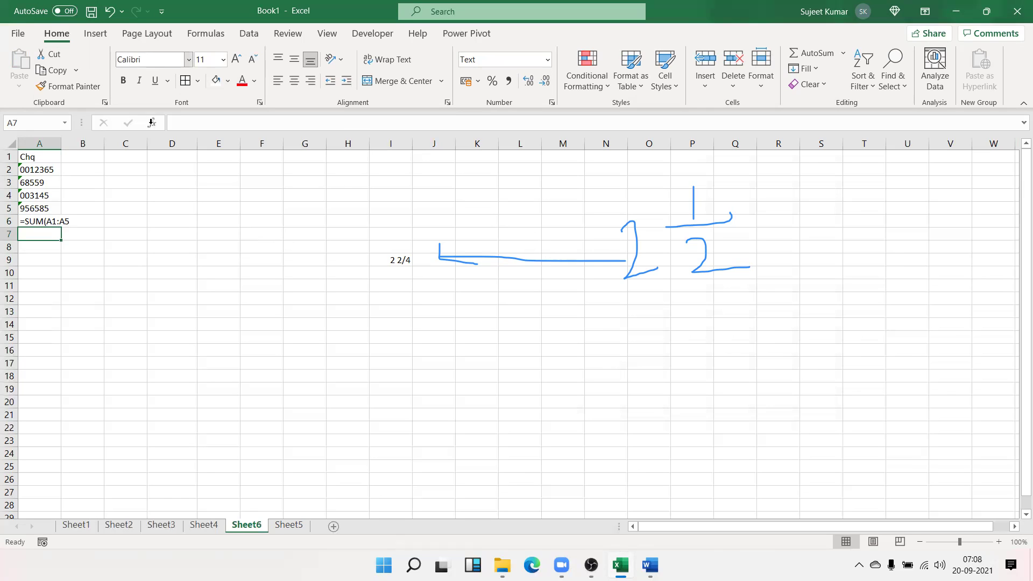
Enter 853, 15465 and 165256 in D1:D3
left_click(175, 156)
type("85")
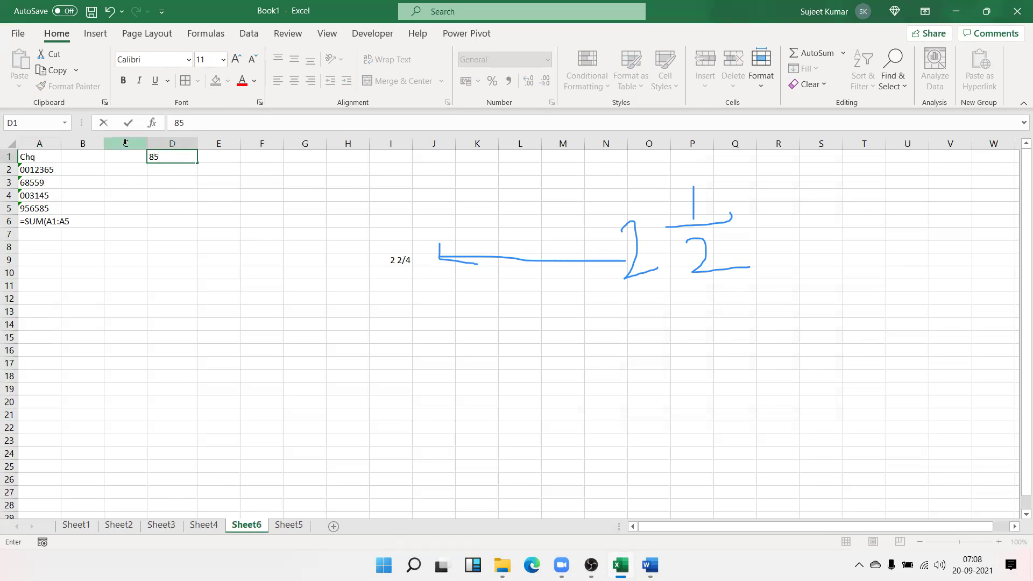
type("3")
key("Return")
type("15465")
key("Return")
type("165256")
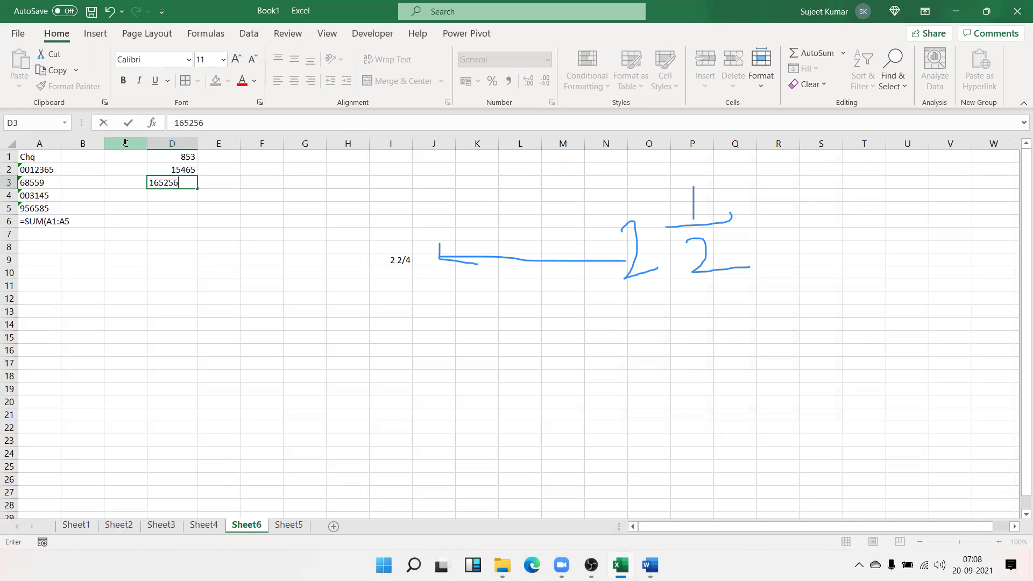
key("Return")
Enter 6365 in D4 and reset it to General so it shows as a number, not a date
type("6365")
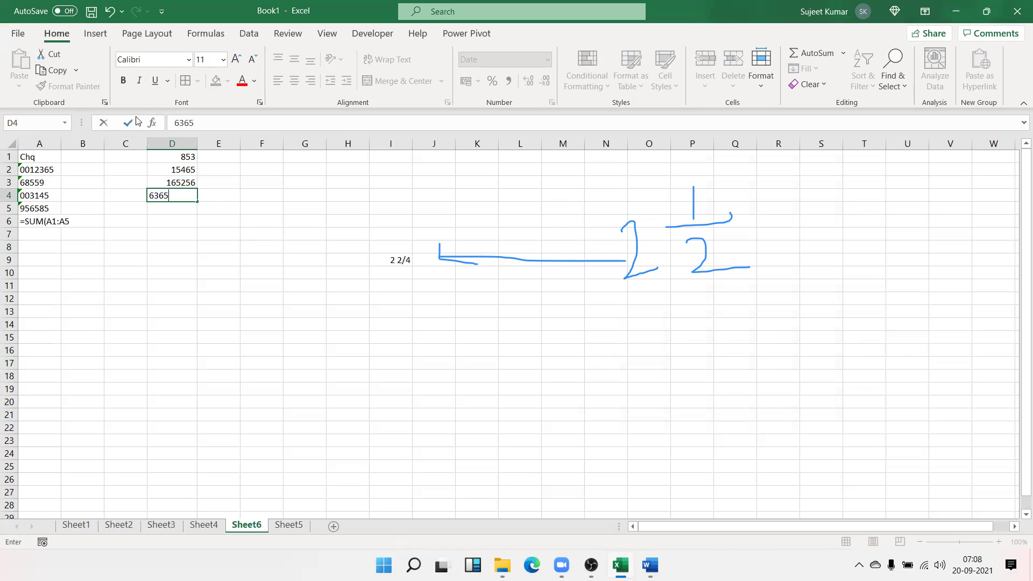
left_click(216, 211)
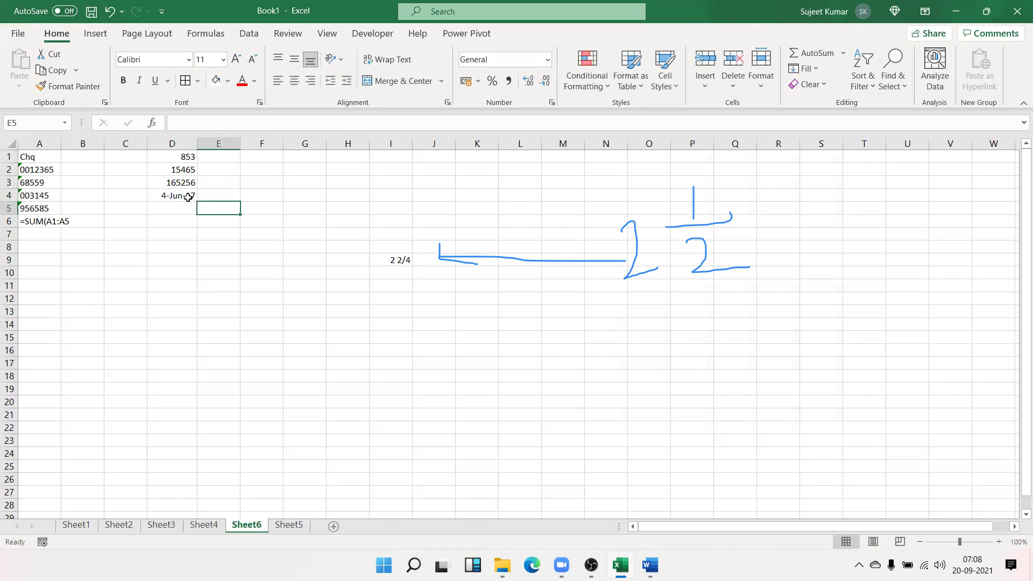
left_click(185, 194)
key("ctrl+shift+asciitilde")
left_click_drag(186, 195, 184, 155)
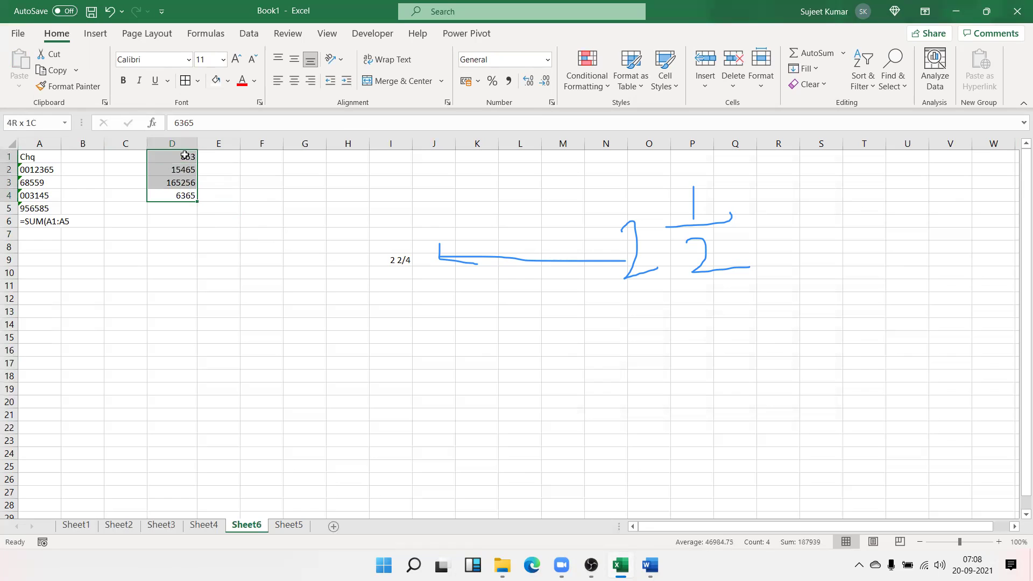
Apply the custom number format 000000 to D1:D4, padding them to six digits
left_click(552, 102)
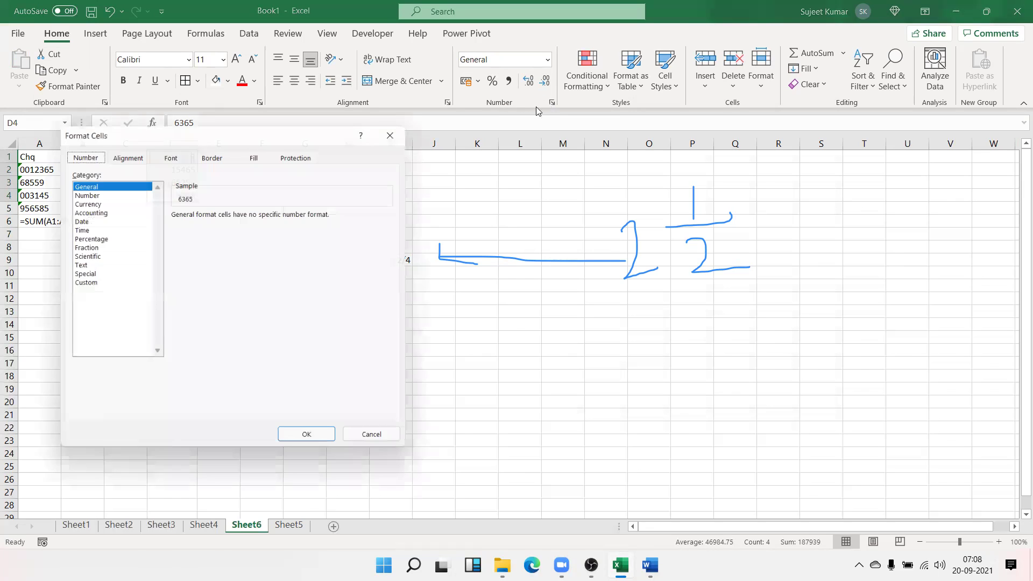
left_click(89, 283)
left_click_drag(174, 128, 312, 122)
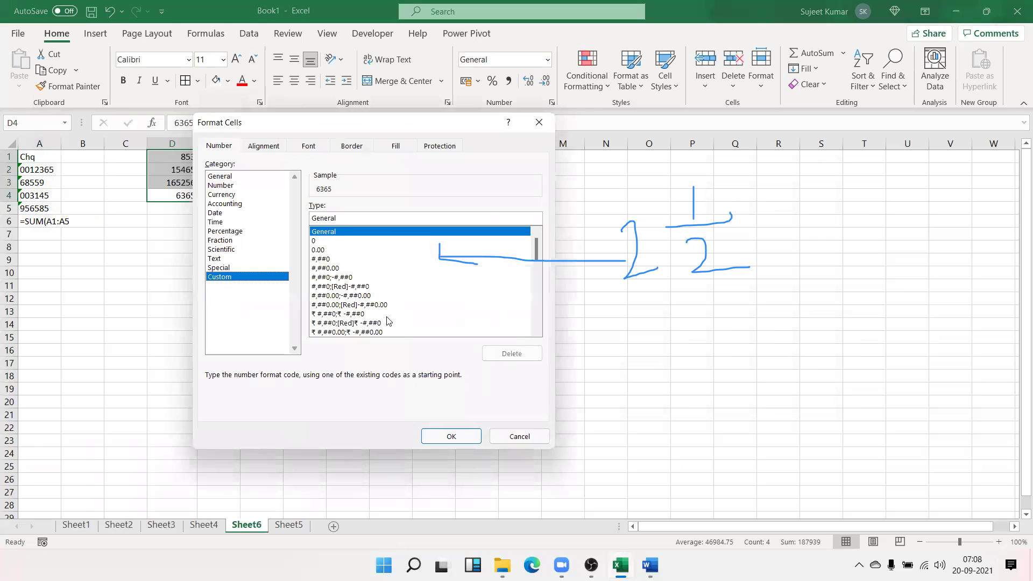
type("0")
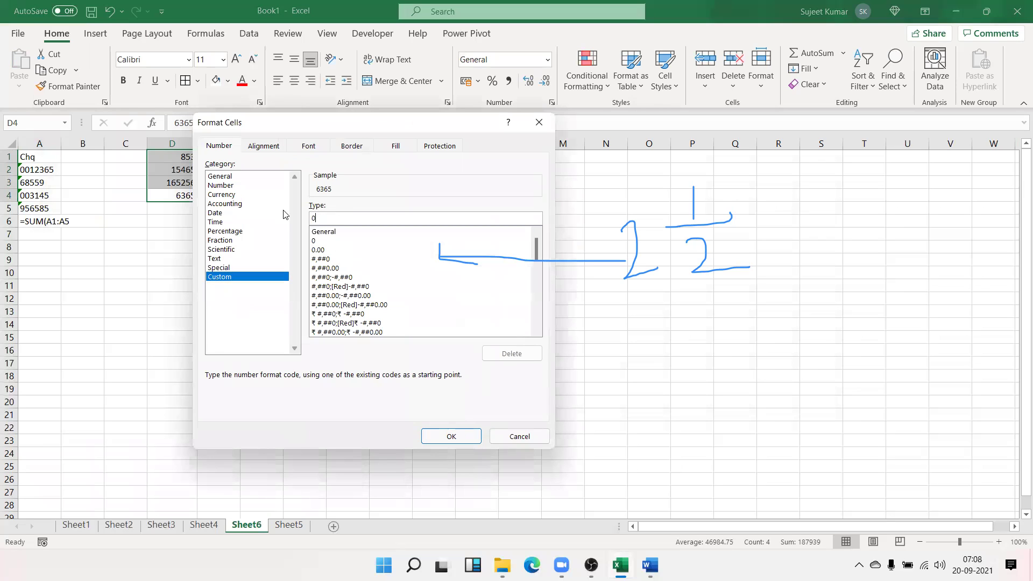
type("000000")
key("BackSpace")
left_click_drag(254, 131, 278, 117)
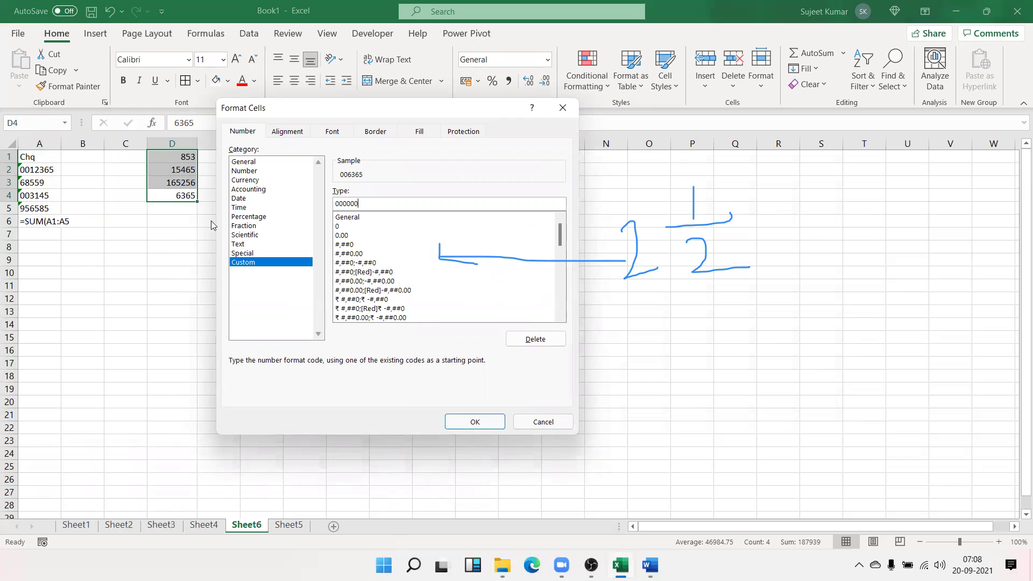
left_click(496, 426)
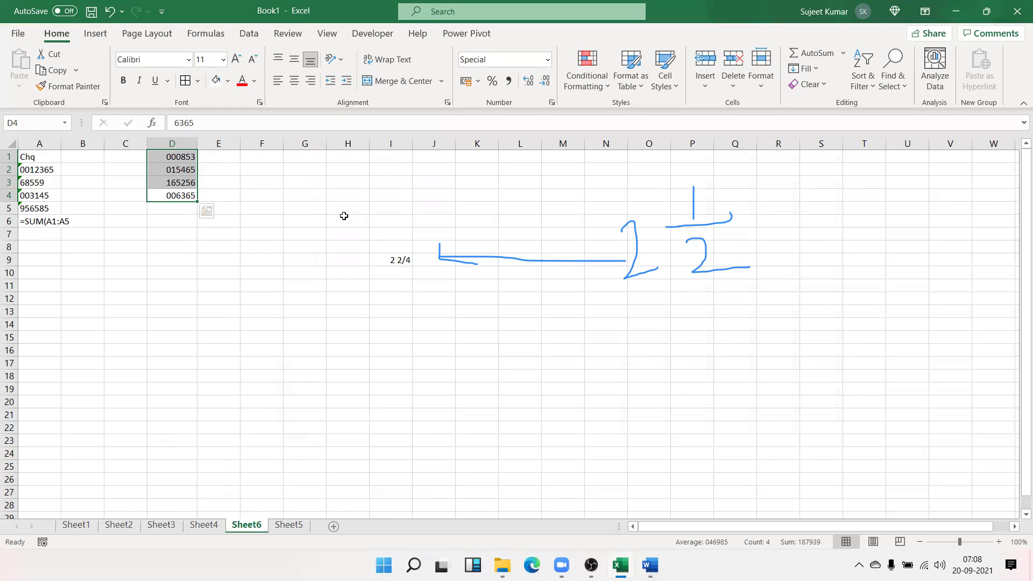
Enter 0001 in G7, which shows 1, and cancel a 1000 entry in G9
left_click(295, 230)
type("0001")
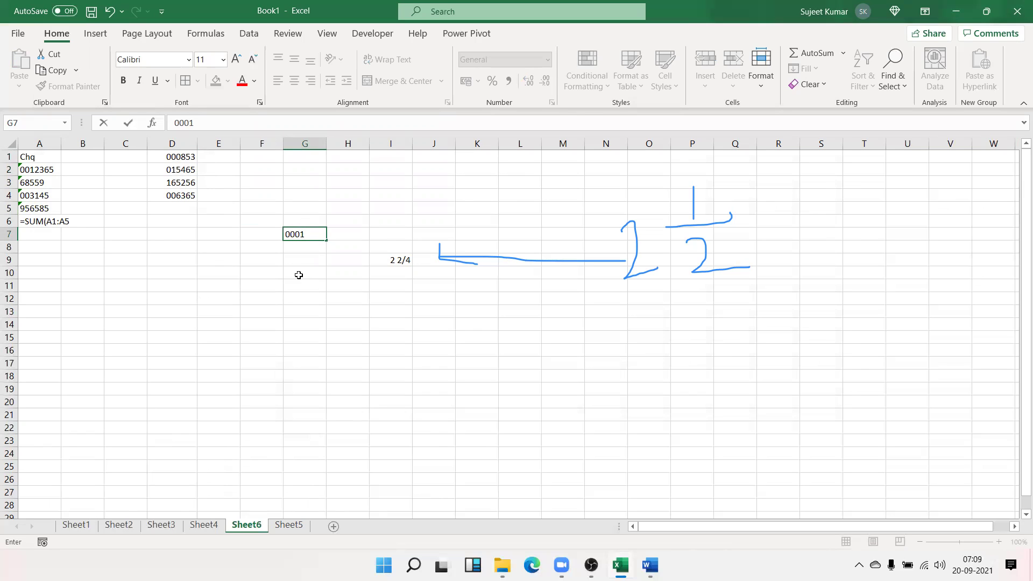
left_click(301, 257)
type("1000")
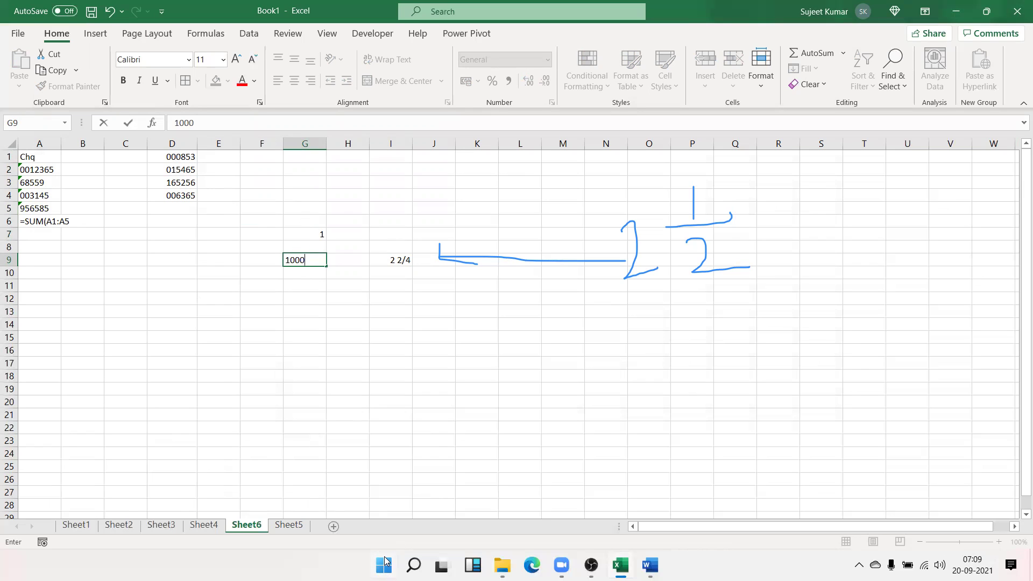
key("Escape")
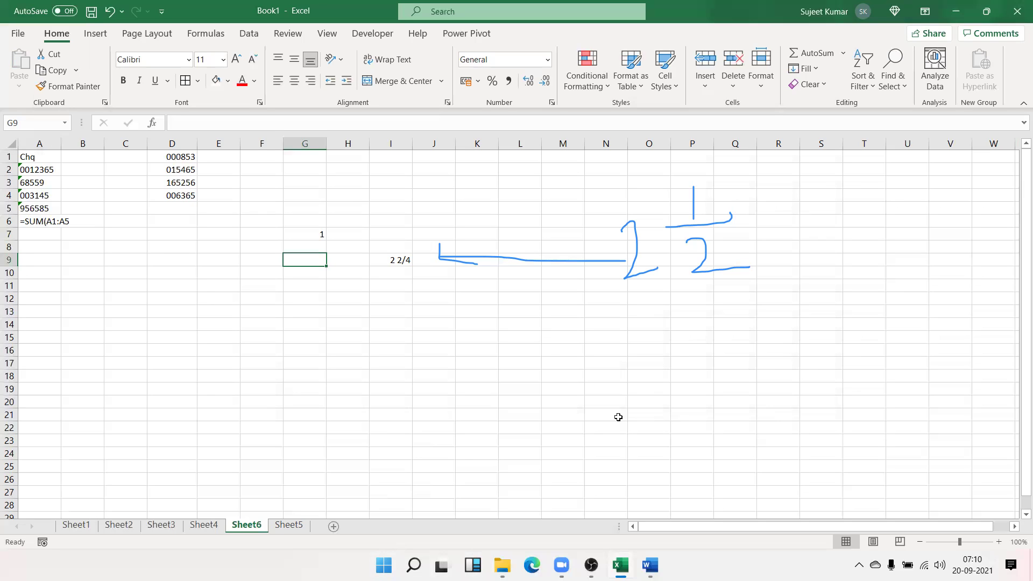
left_click_drag(617, 417, 616, 403)
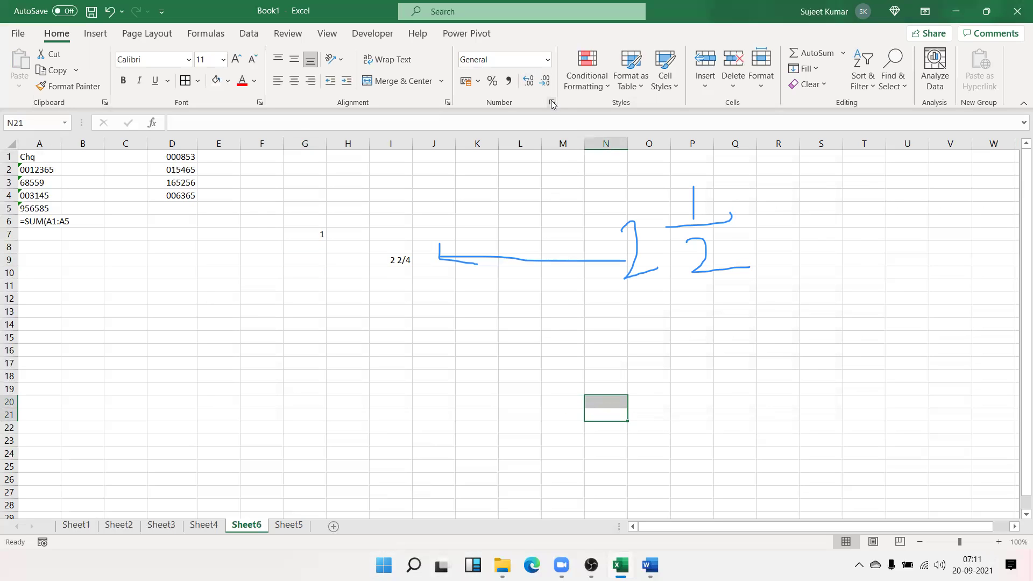
left_click(552, 102)
left_click(258, 263)
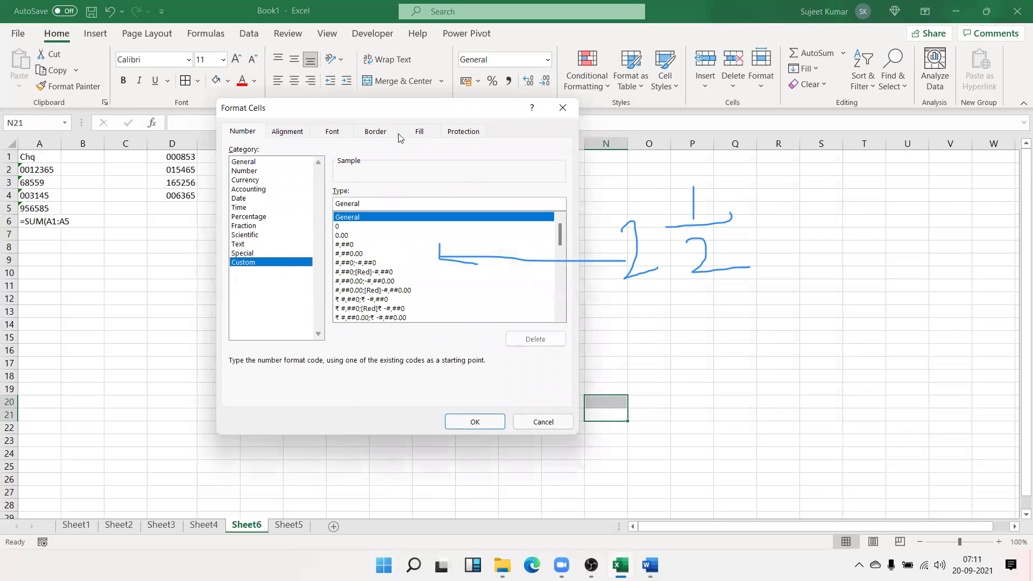
left_click_drag(386, 110, 250, 86)
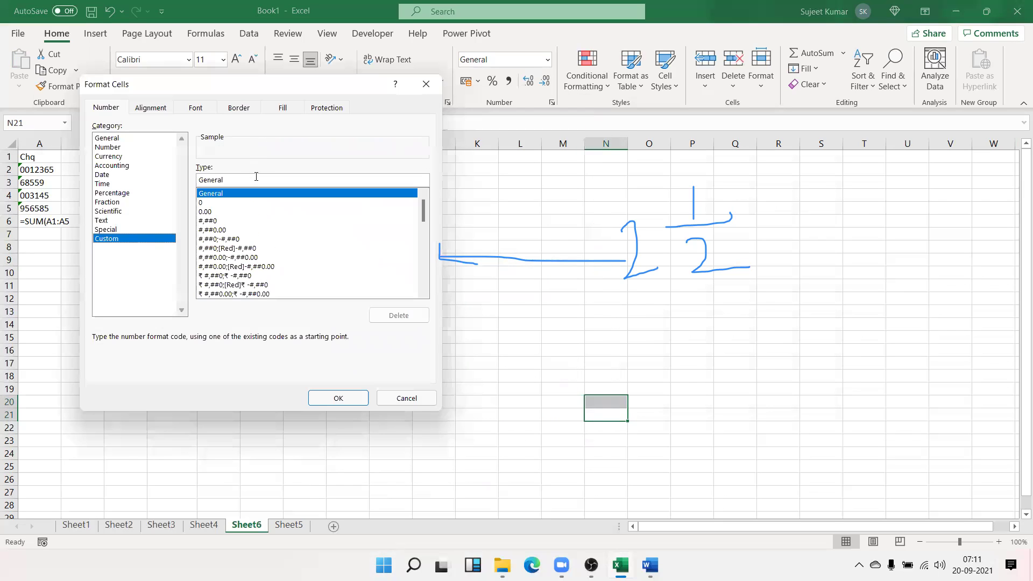
left_click(214, 259)
scroll(214, 260, "down", 8)
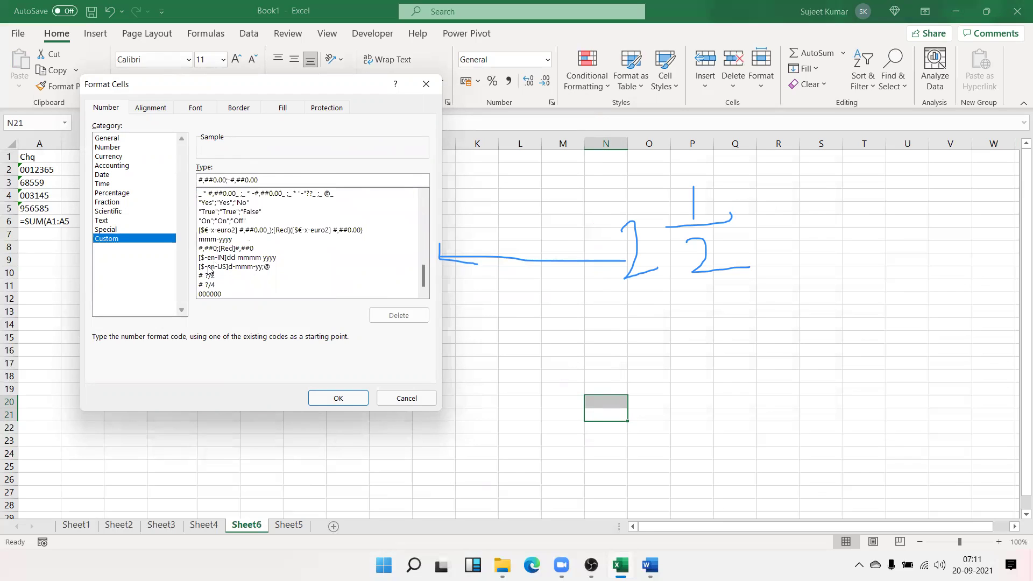
scroll(211, 242, "up", 10)
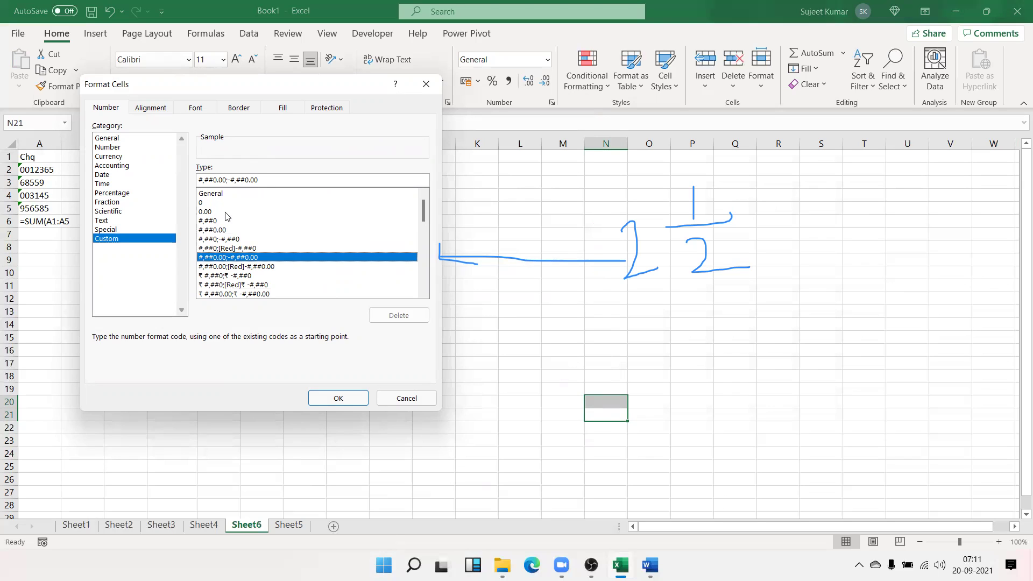
key("Escape")
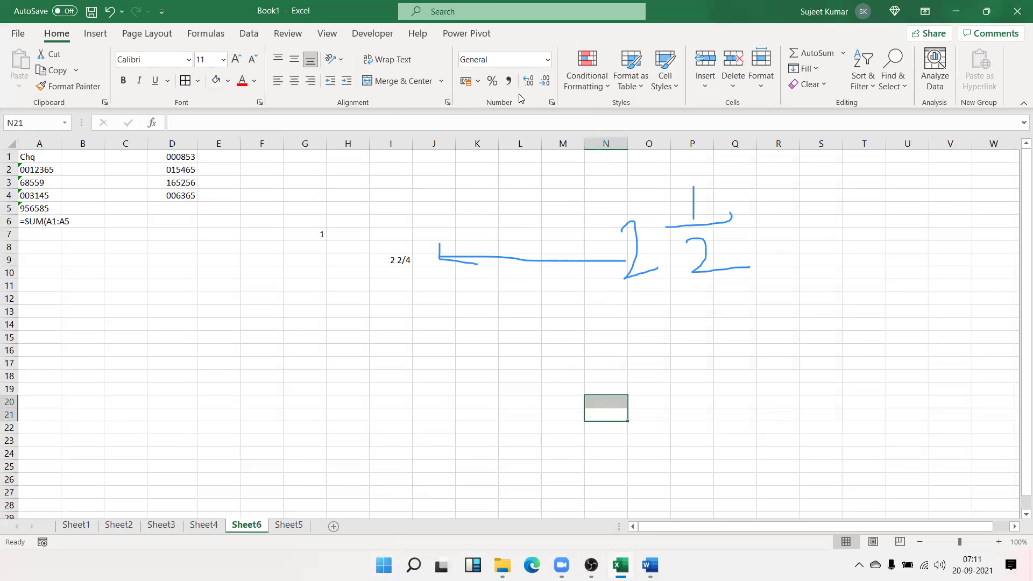
left_click(552, 102)
left_click(115, 239)
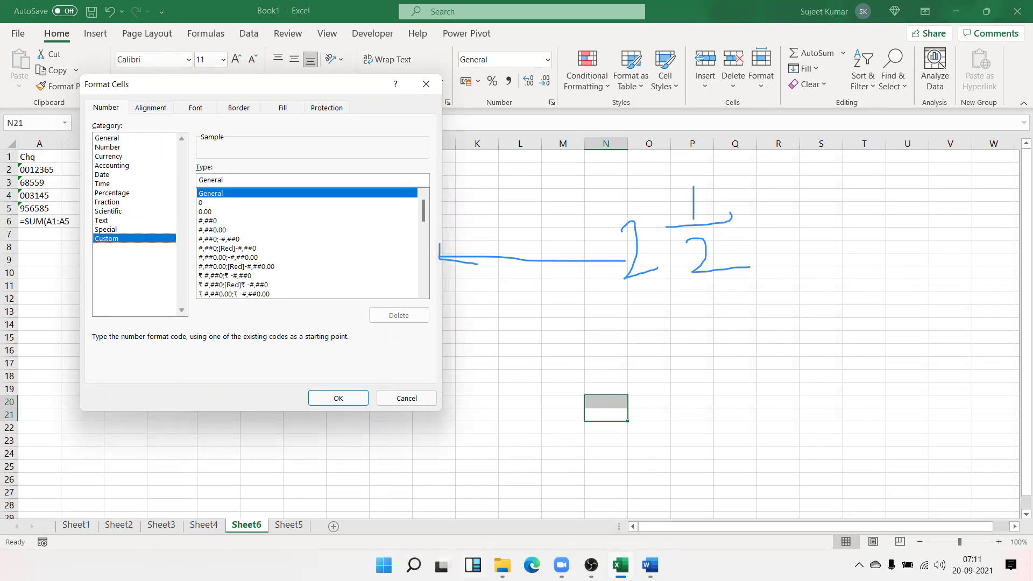
key("super+d")
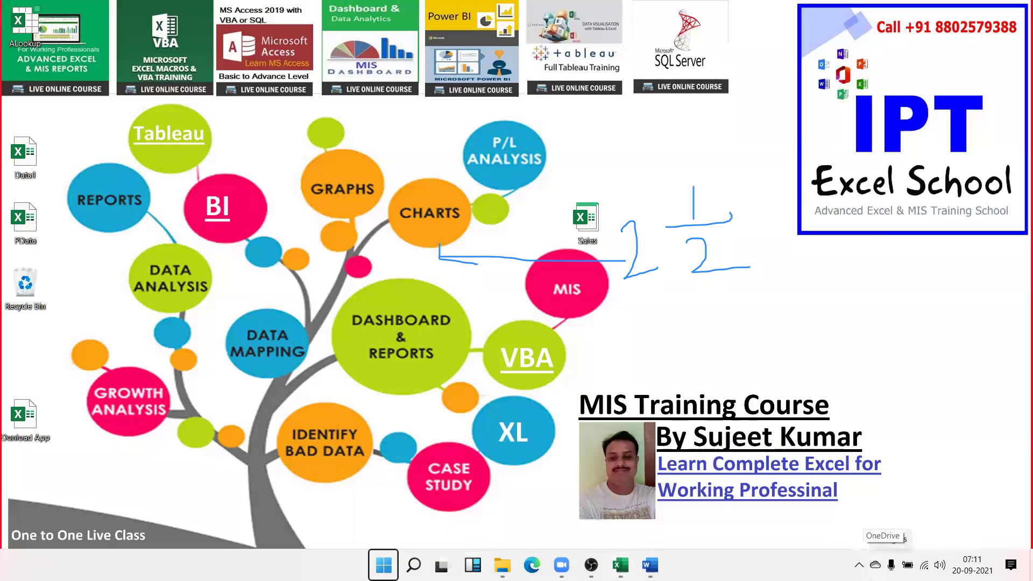
left_click(859, 565)
left_click(861, 407)
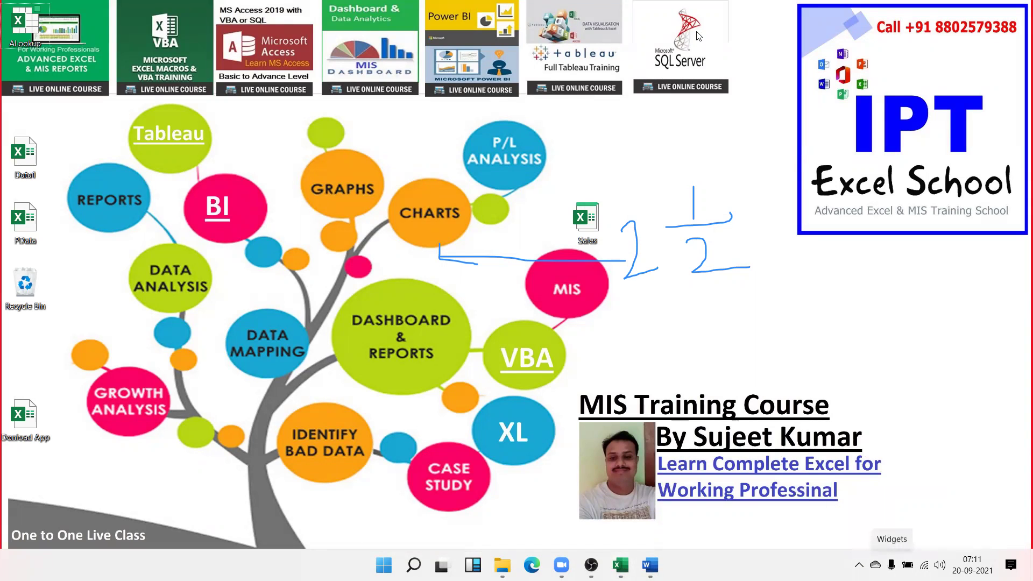
key("super+d")
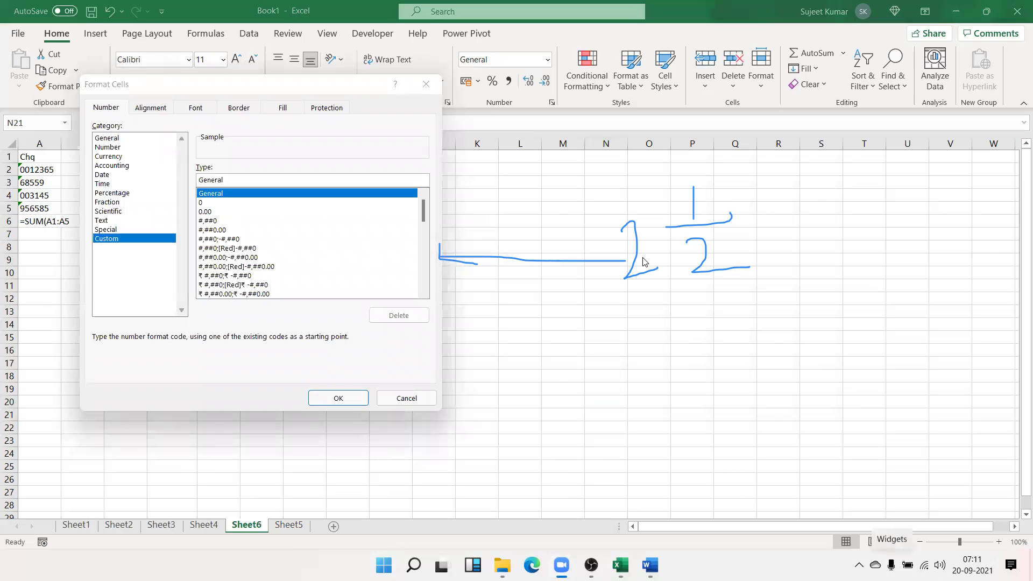
left_click(390, 402)
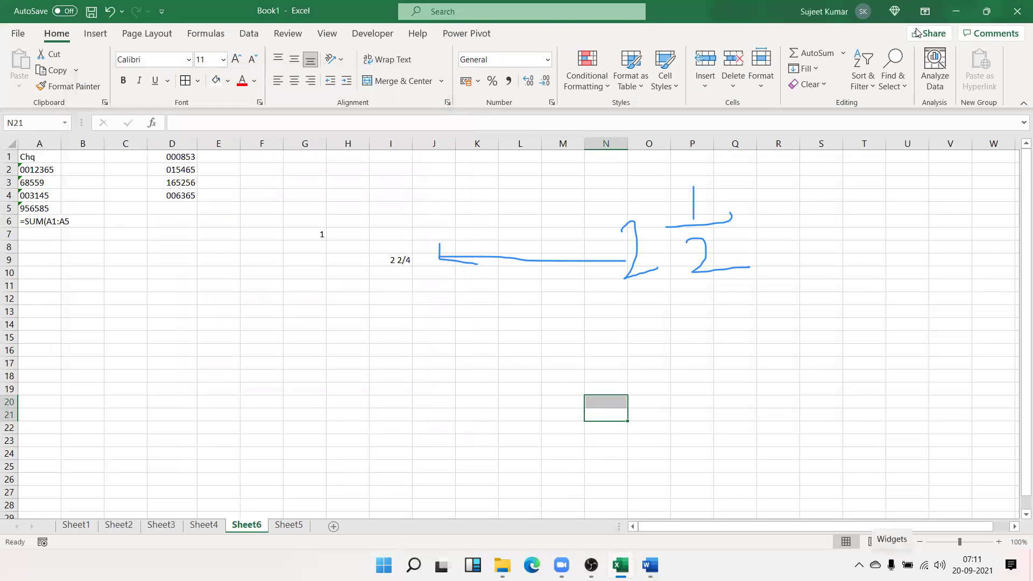
left_click(960, 5)
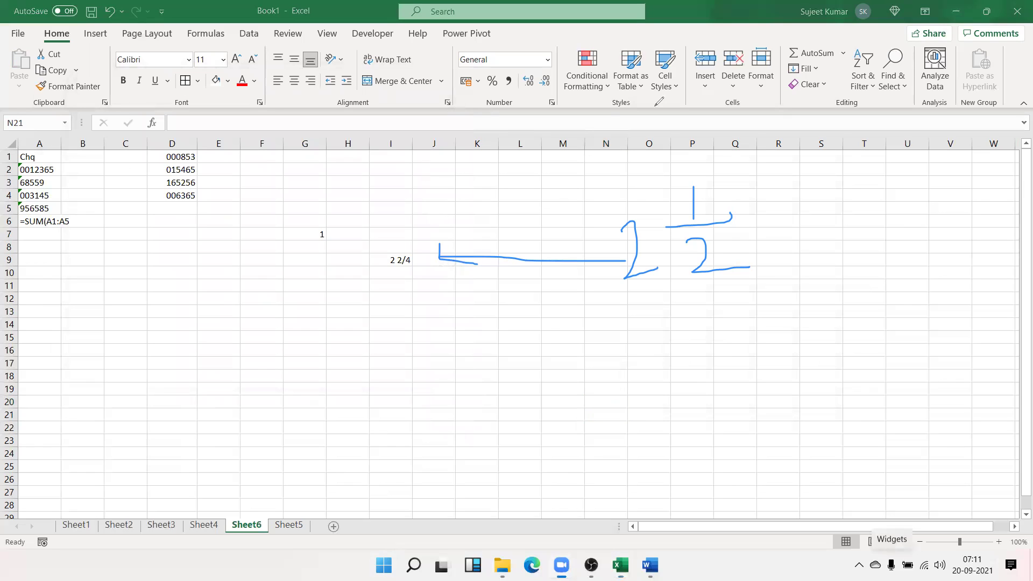
left_click(650, 106)
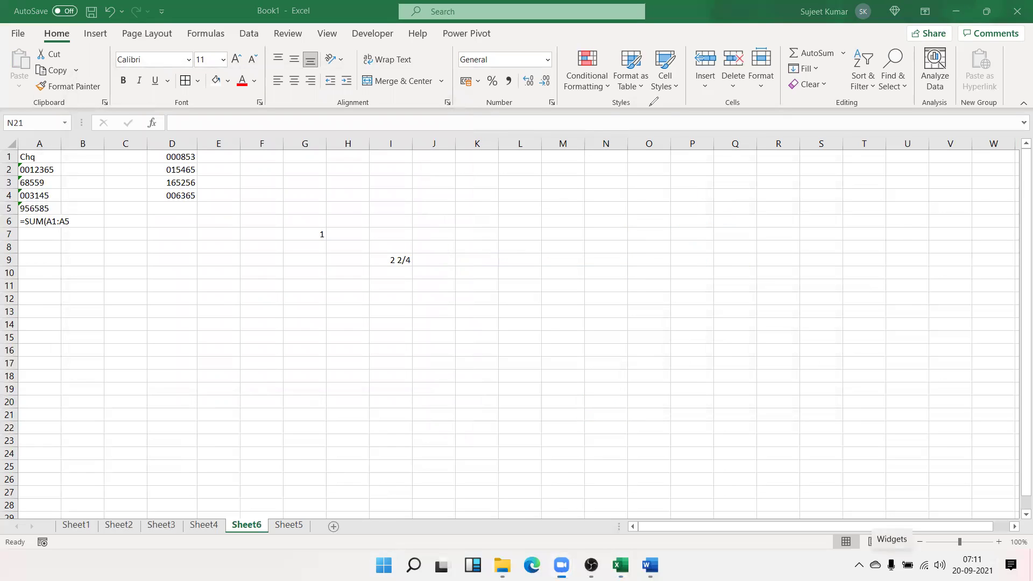